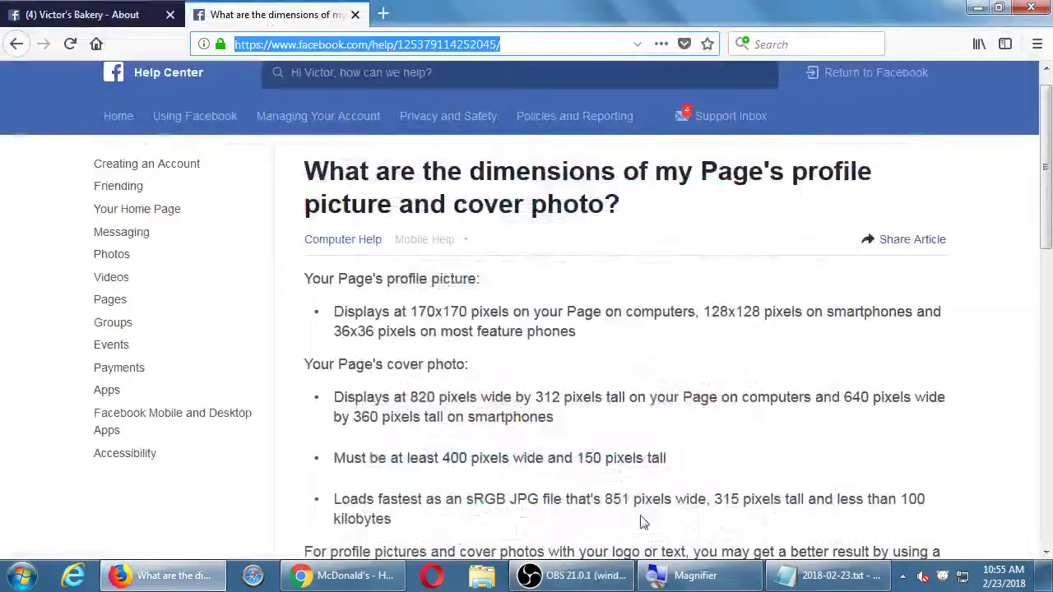
- Switch to the 2018-02-23.txt notes in Notepad and paste the copied help article address below the last entry, after a blank line
click(831, 576)
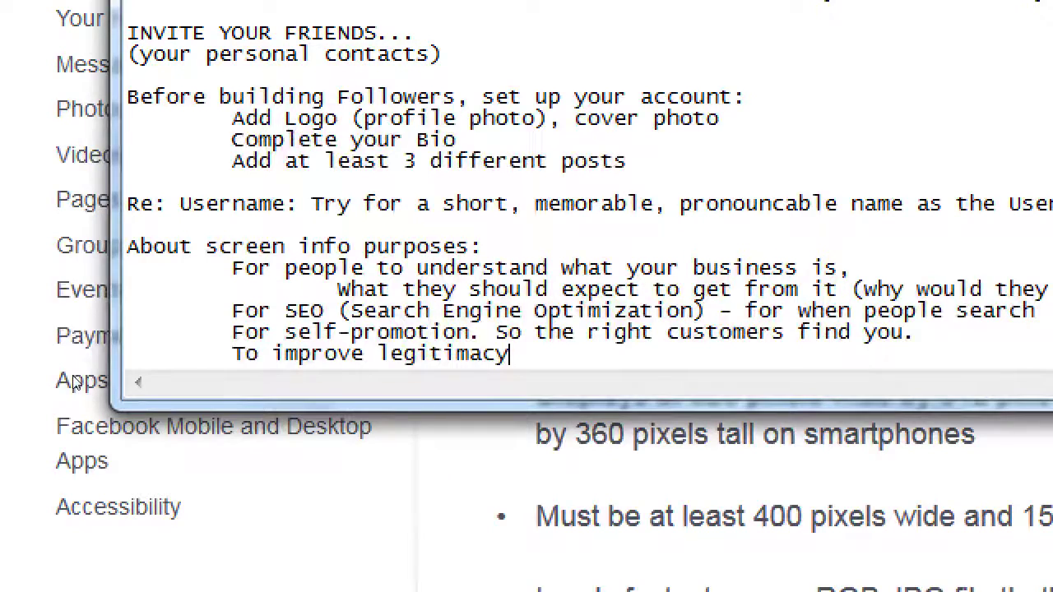
key(Return)
key(Return)
key(ctrl+v)
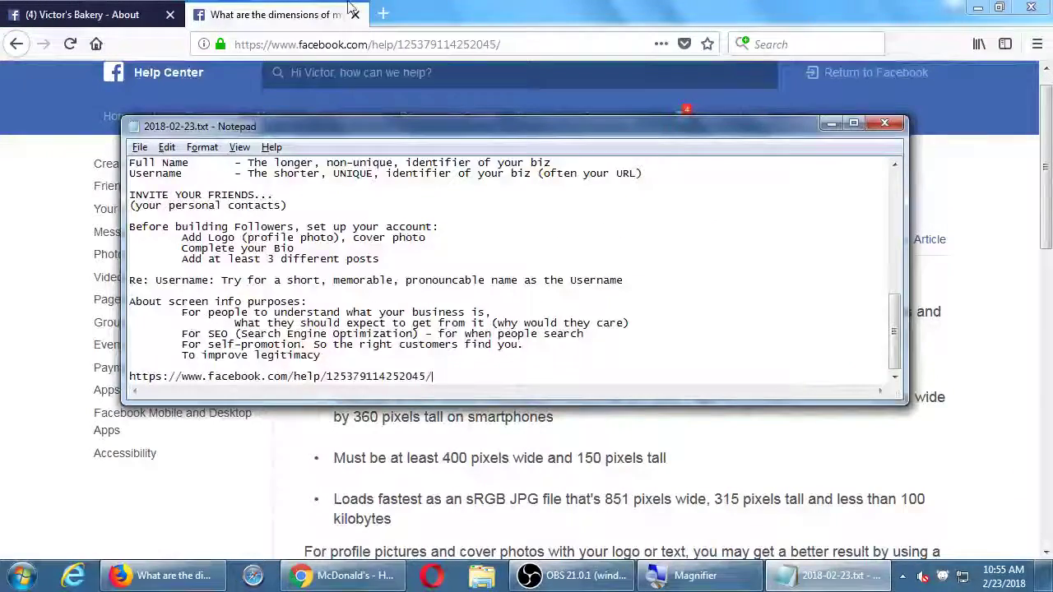
- Select the profile picture's computer display size in the Firefox help article and add "Profile photo: 170x170 pixels" to the Notepad notes
click(350, 8)
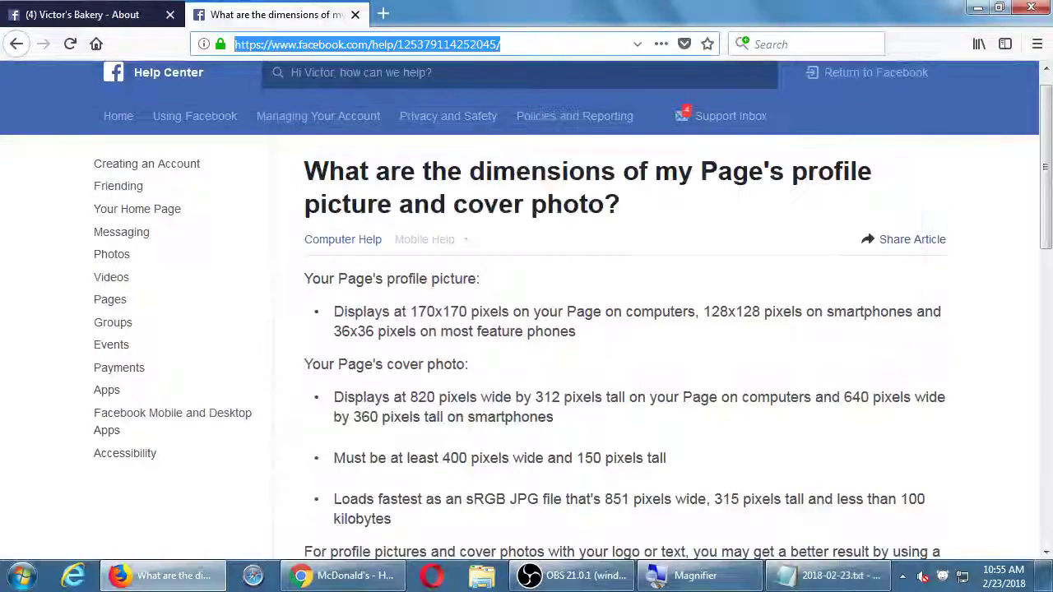
drag(407, 311, 511, 313)
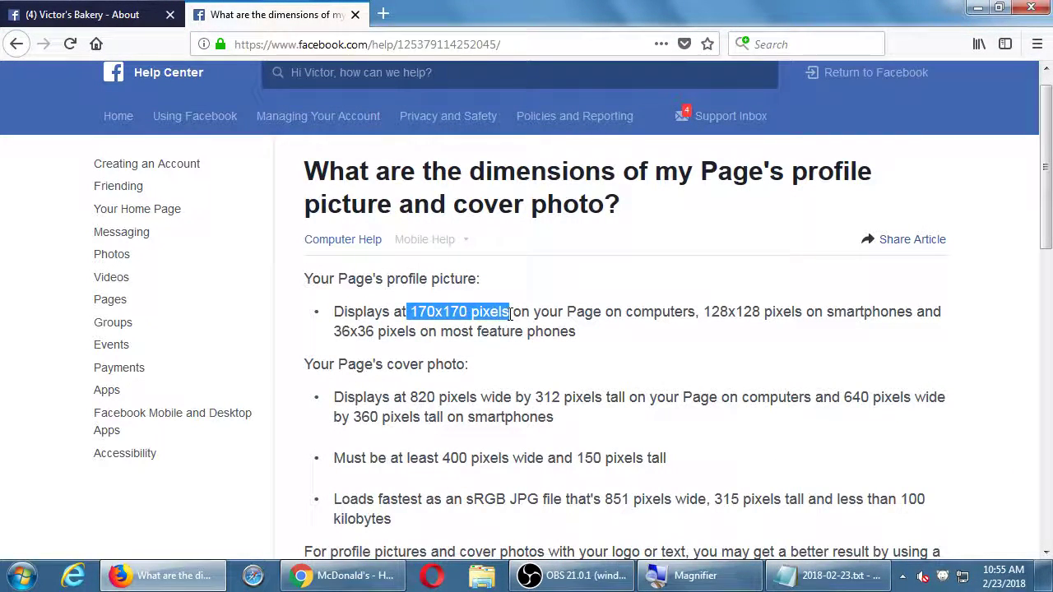
key(alt+Tab)
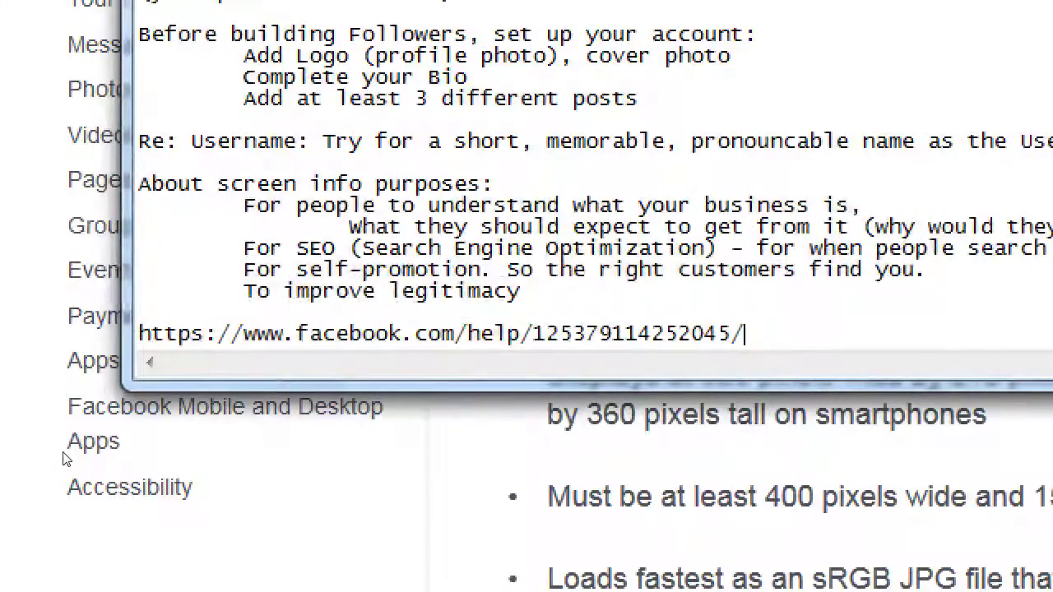
key(Return)
text(Pp)
key(BackSpace)
text(rofile photo:  170x170 pixels)
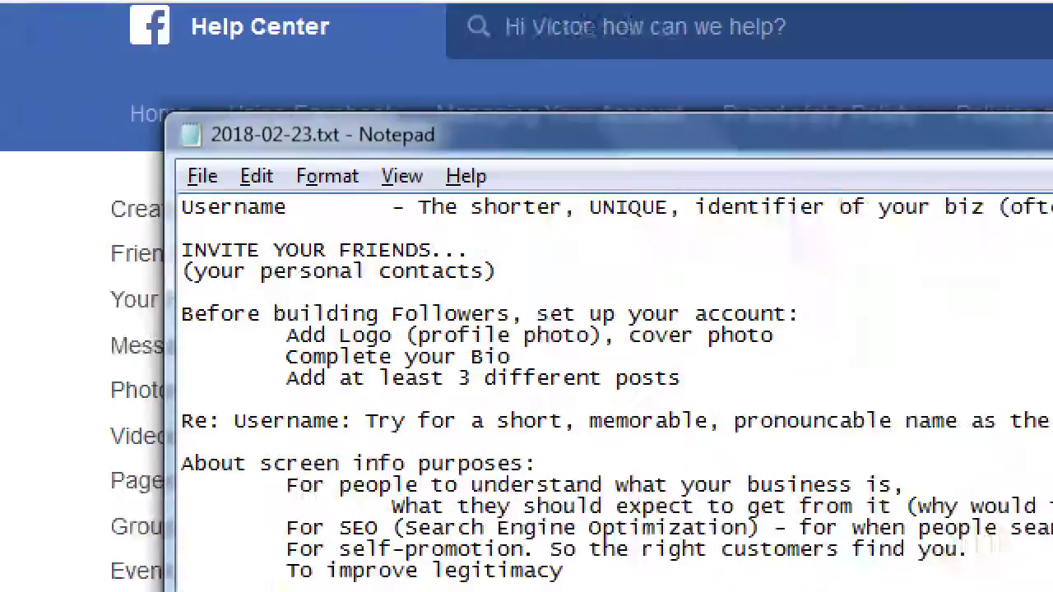
- Select the cover photo's computer display size in the Firefox article and add "Cover photo: 820 pixels wide by 312" to the Notepad notes
key(alt+Tab)
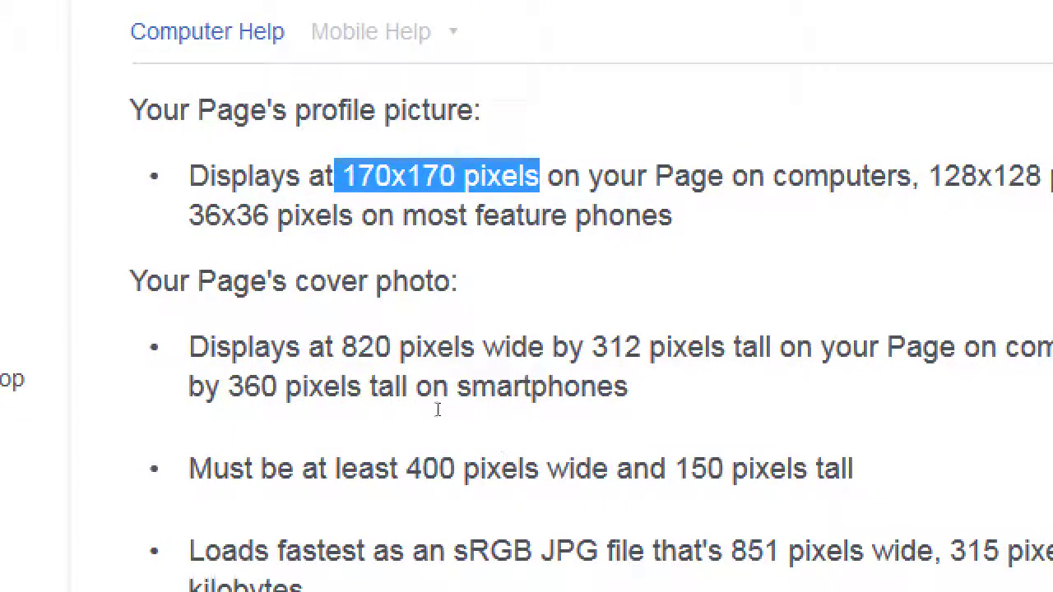
drag(414, 395, 558, 401)
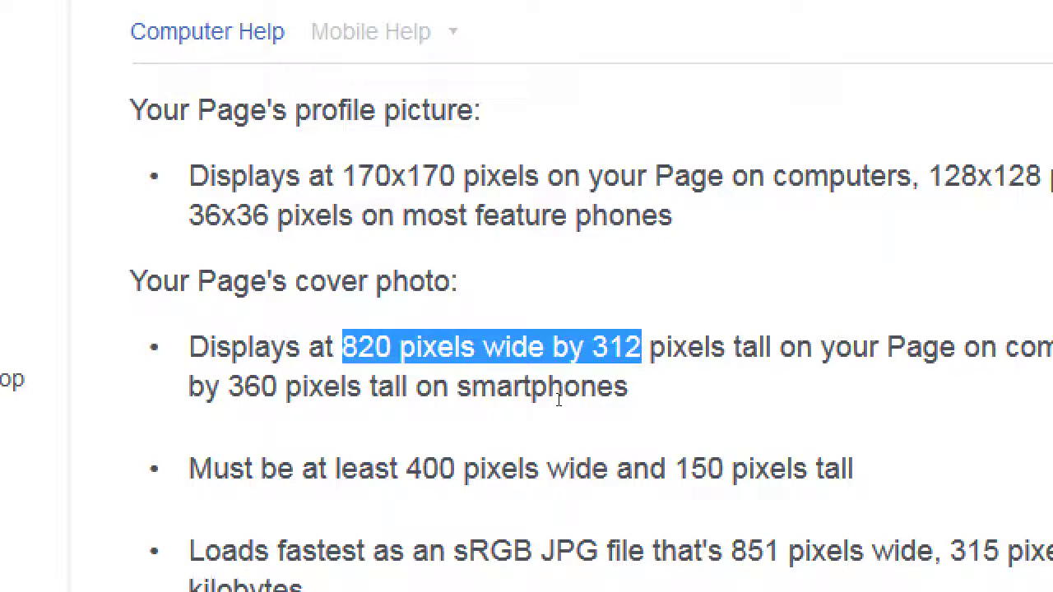
key(alt+Tab)
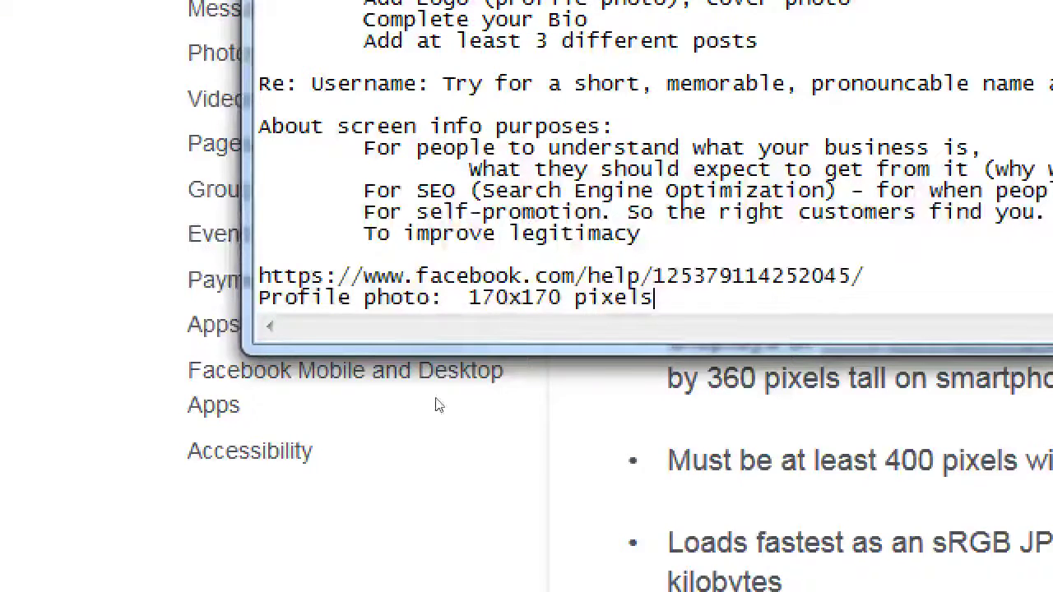
key(Return)
text(Covers)
key(BackSpace)
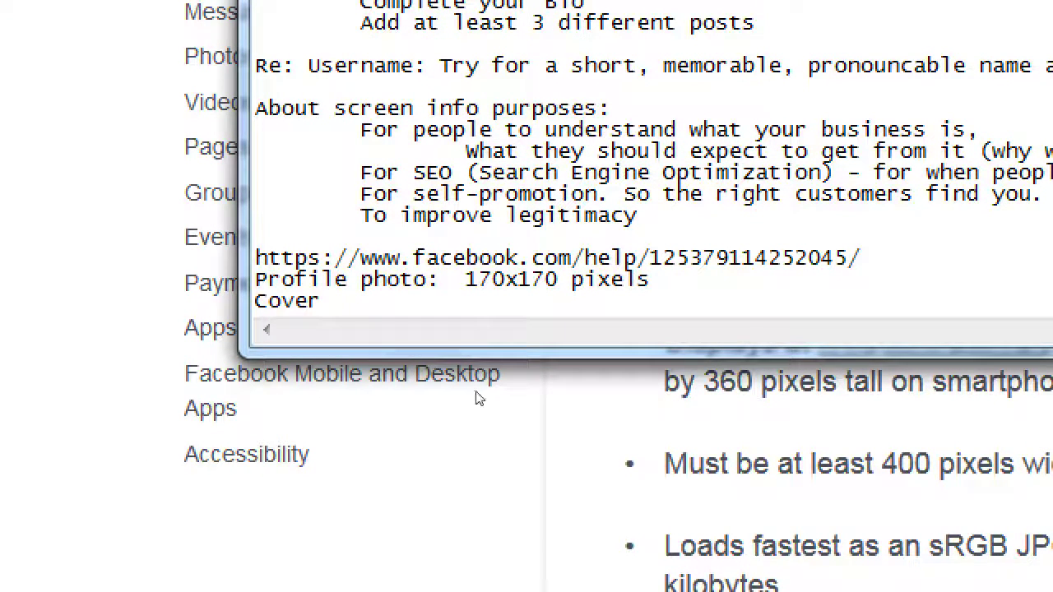
text(photo:)
key(Tab)
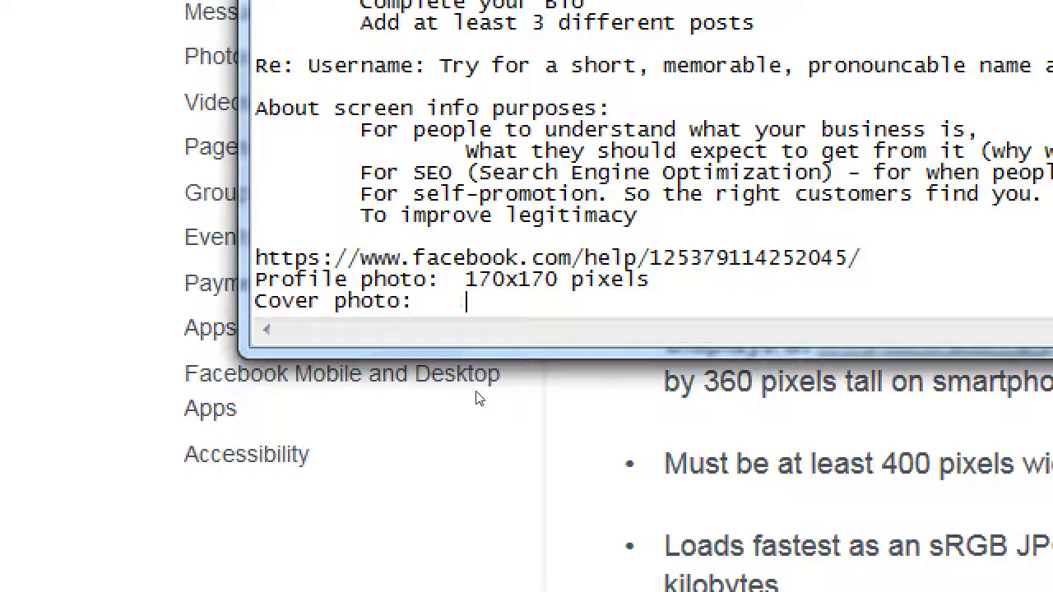
text(820 pixels wide by 312)
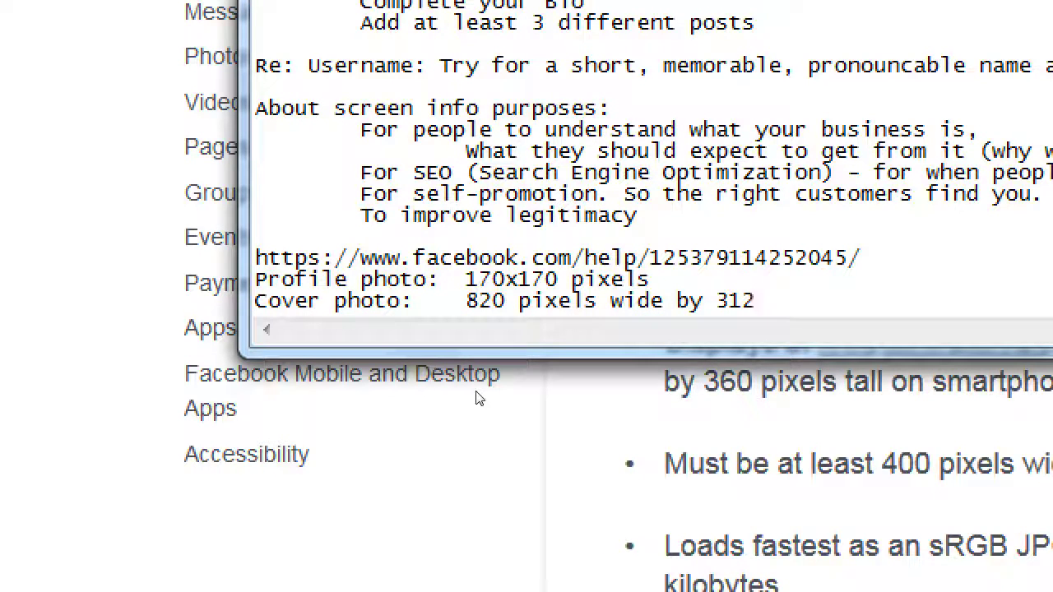
- Shorten the units on the cover photo line so it reads "820px wide by 312px"
text(px)
key(Left)
key(Left)
key(ctrl+Left)
key(ctrl+Left)
key(ctrl+Left)
key(Left)
key(BackSpace)
key(BackSpace)
key(BackSpace)
key(BackSpace)
key(BackSpace)
key(BackSpace)
key(BackSpace)
text(px)
key(End)
key(Return)
key(Return)
text(A free photo)
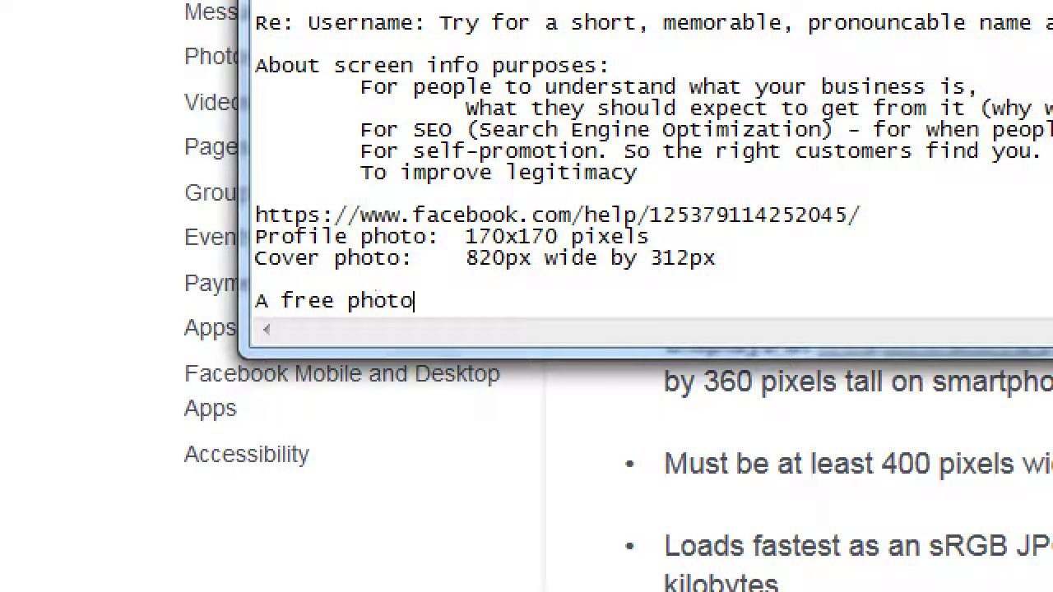
text( editing software: http://pixlr.com)
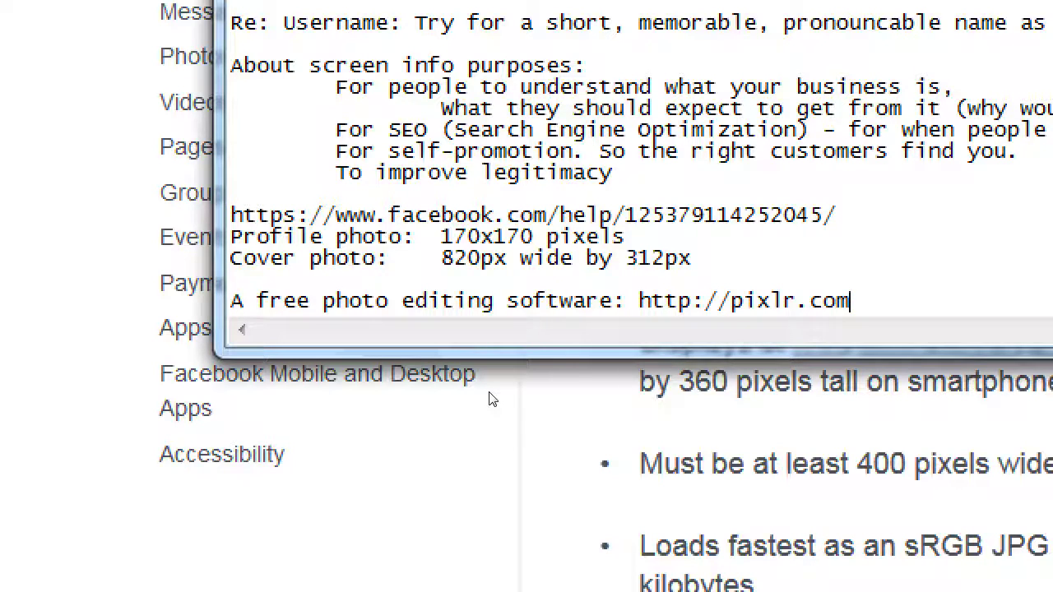
key(super+minus)
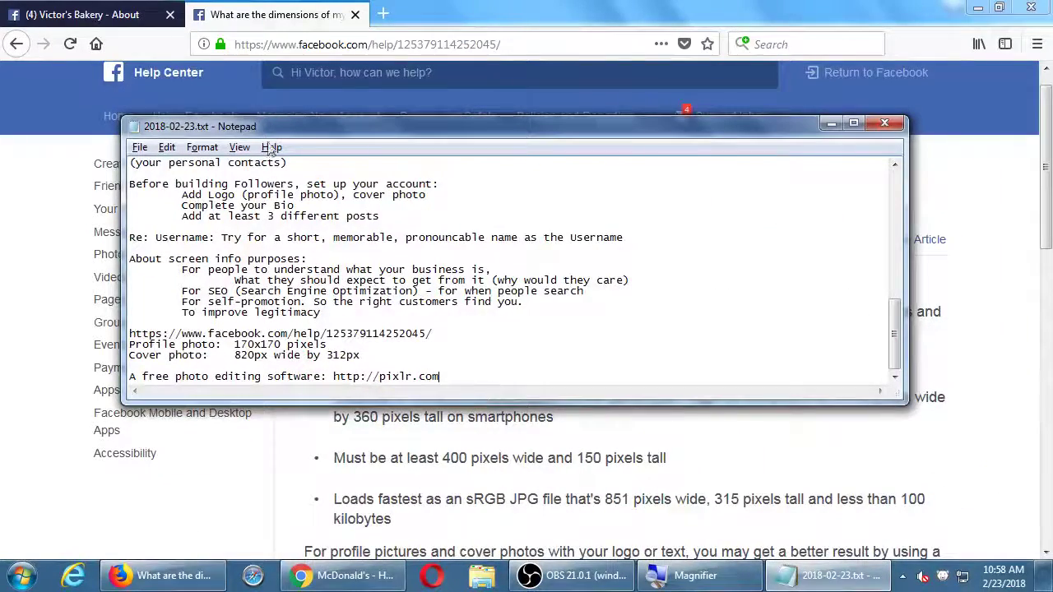
- Search Facebook in Firefox for "chargers", examine the Los Angeles Chargers page's profile and cover photos, and return to the search results
click(105, 14)
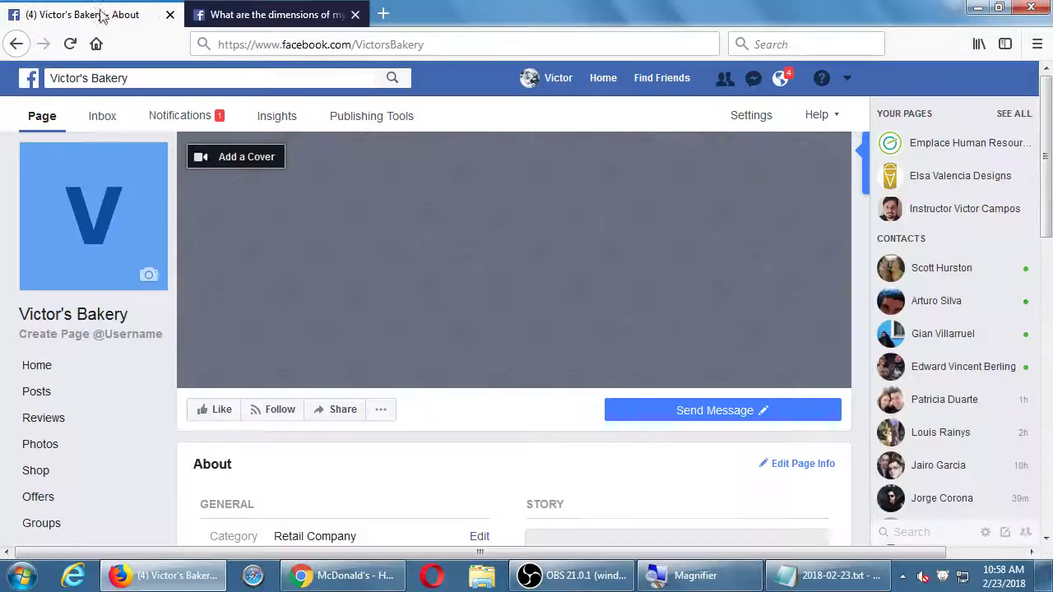
click(337, 77)
text(chargers)
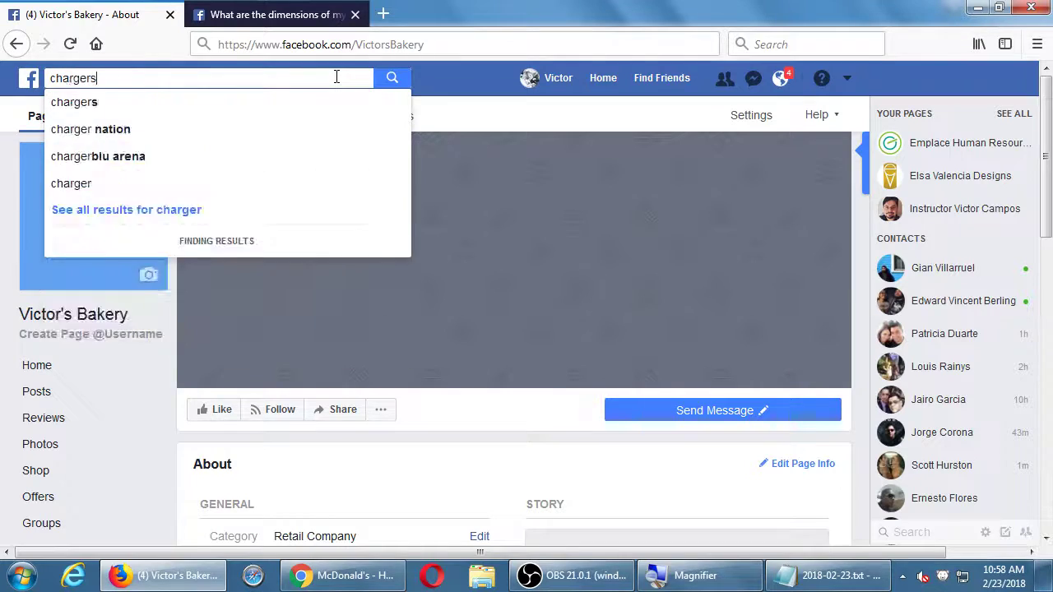
key(Return)
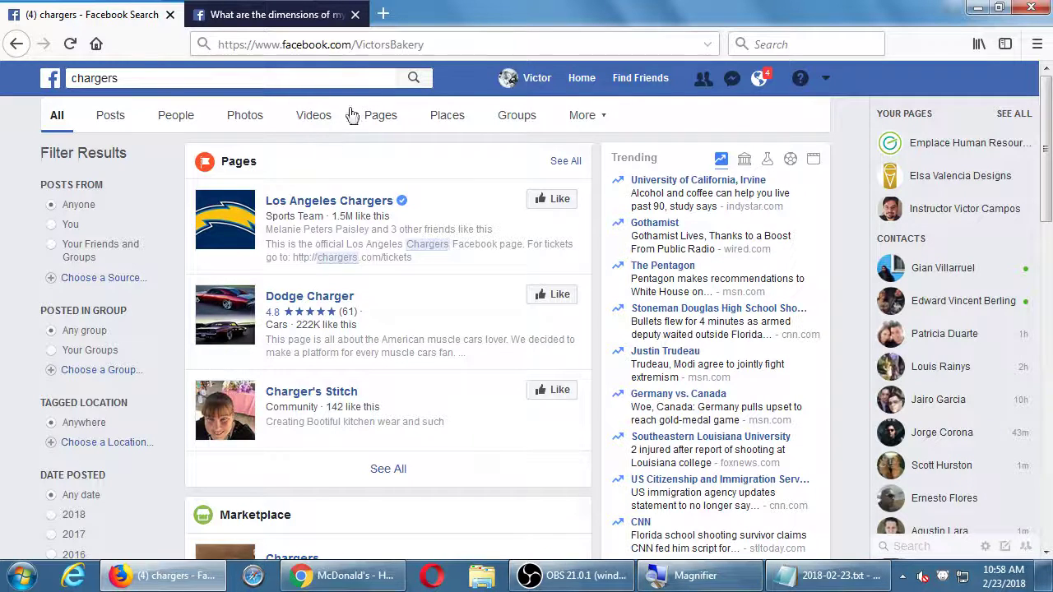
click(322, 205)
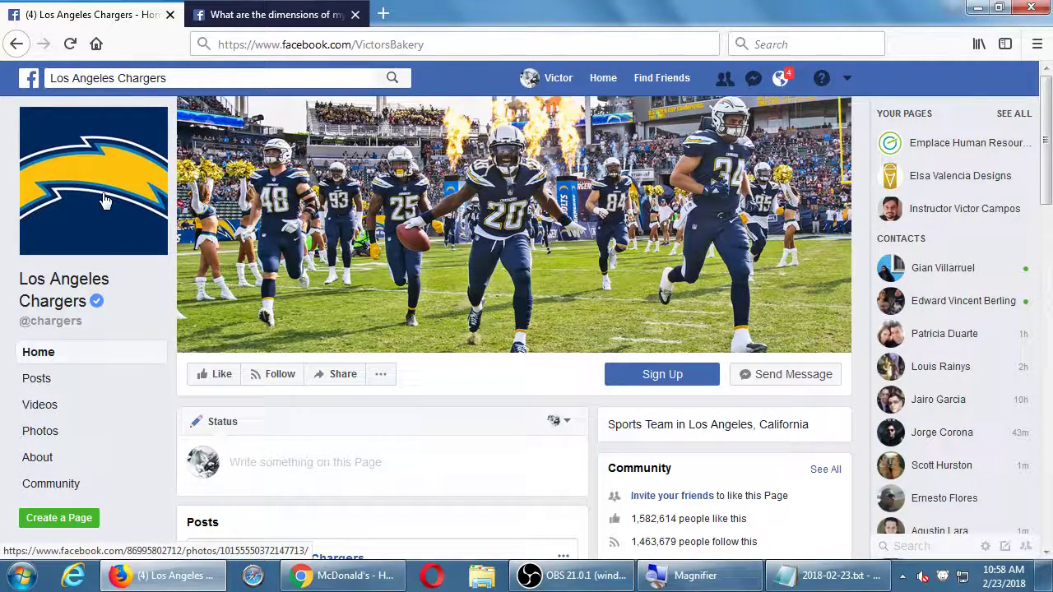
key(alt+Left)
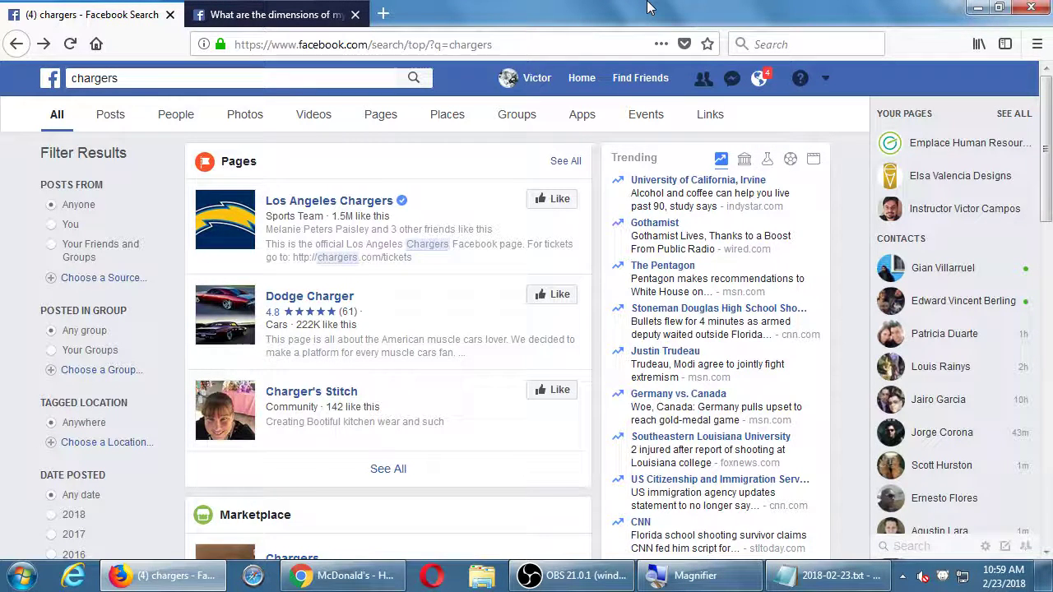
- Load pixlr.com in place of the help article and look over its mobile apps page
click(325, 14)
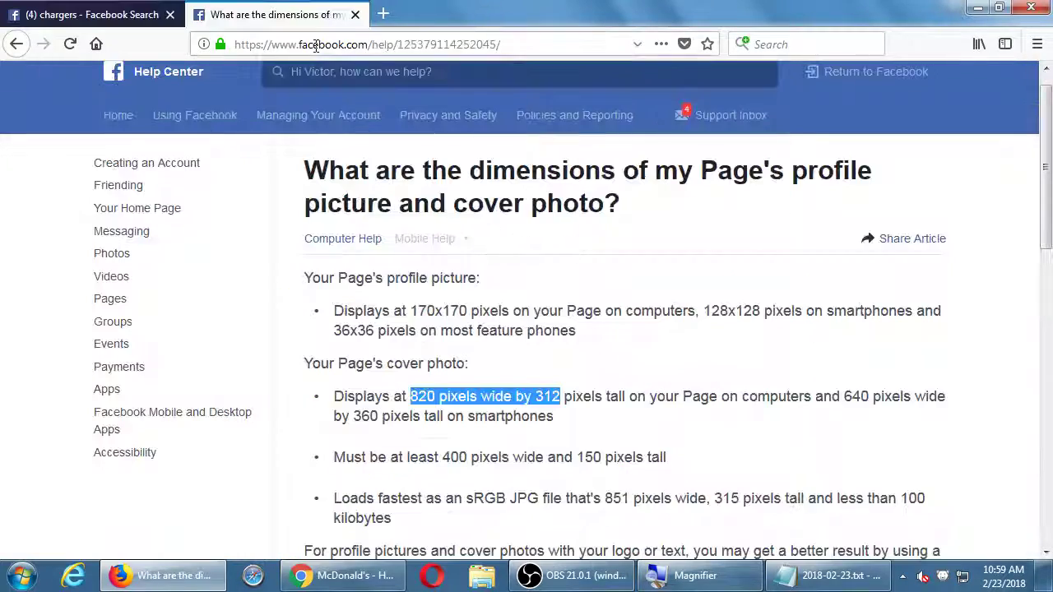
click(316, 45)
text(pixlr.com)
key(Return)
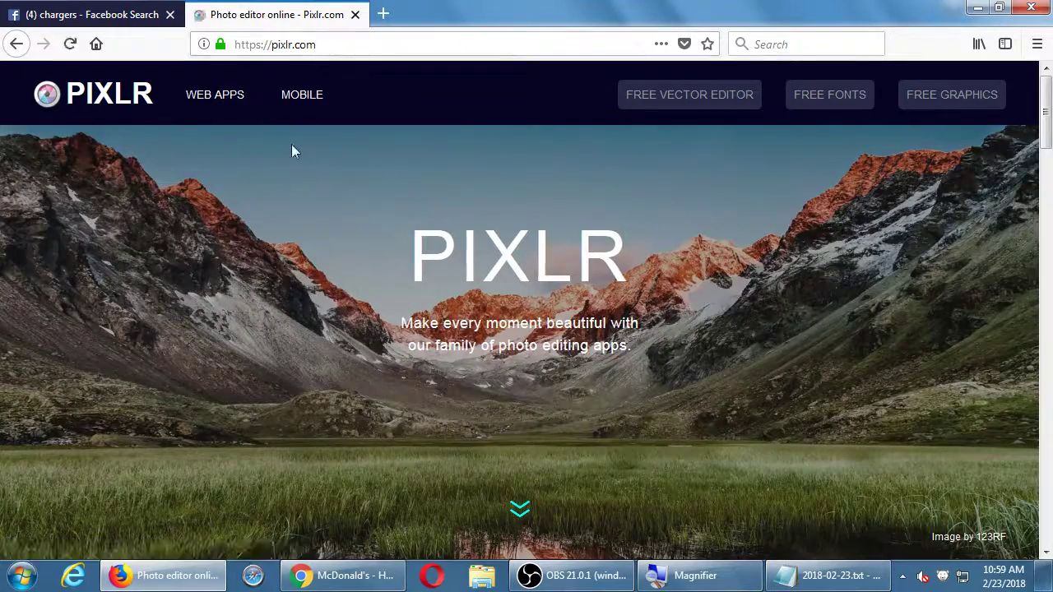
click(280, 96)
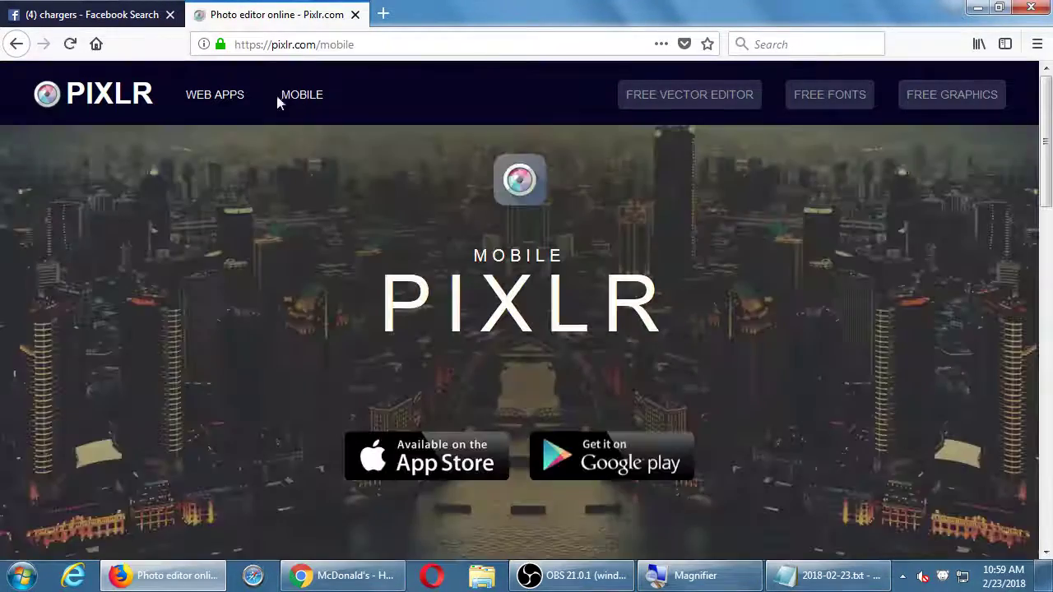
scroll(317, 306, down, 2)
scroll(573, 352, up, 2)
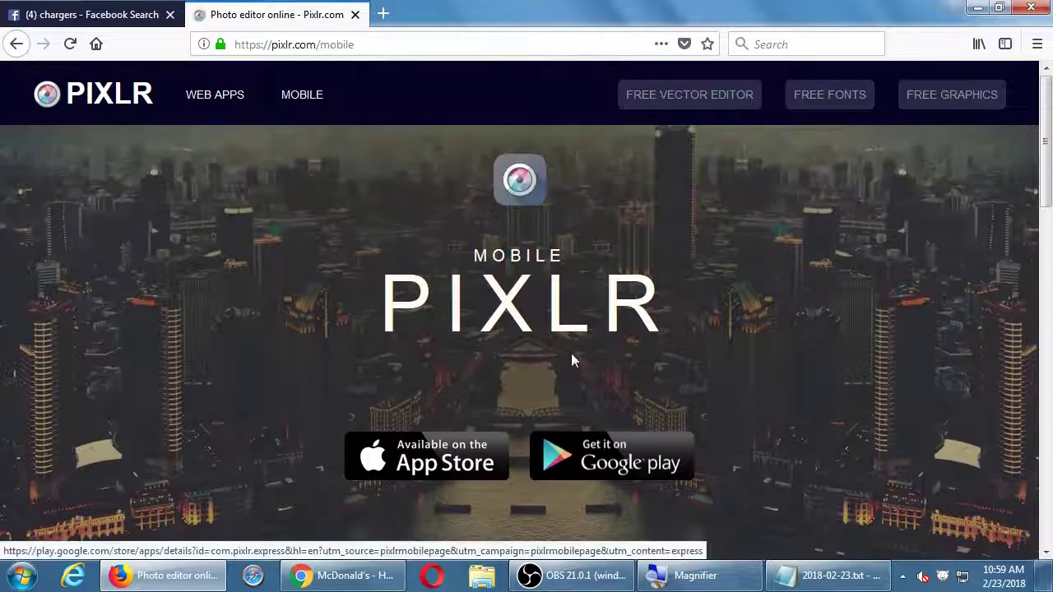
- Look through Pixlr's web apps, launch the Pixlr Editor web app, and allow Adobe Flash to run on the site
click(213, 99)
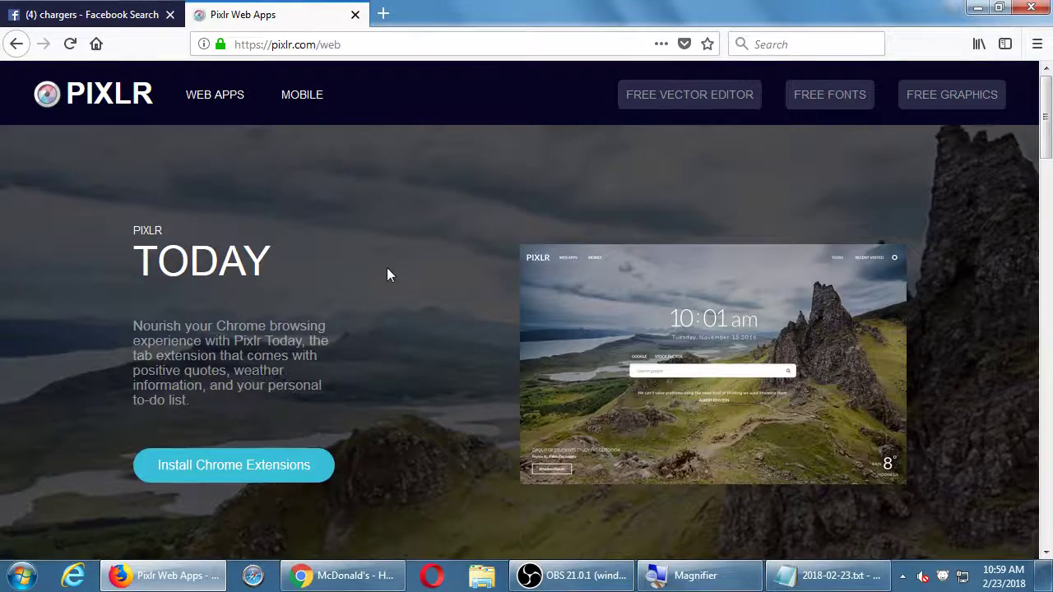
scroll(388, 272, down, 5)
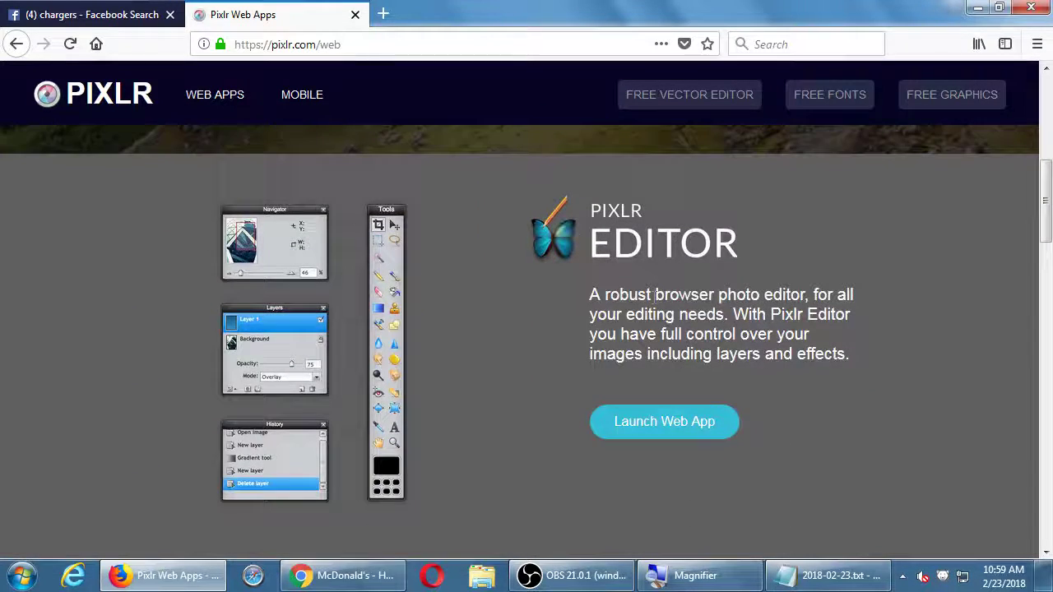
scroll(654, 423, down, 5)
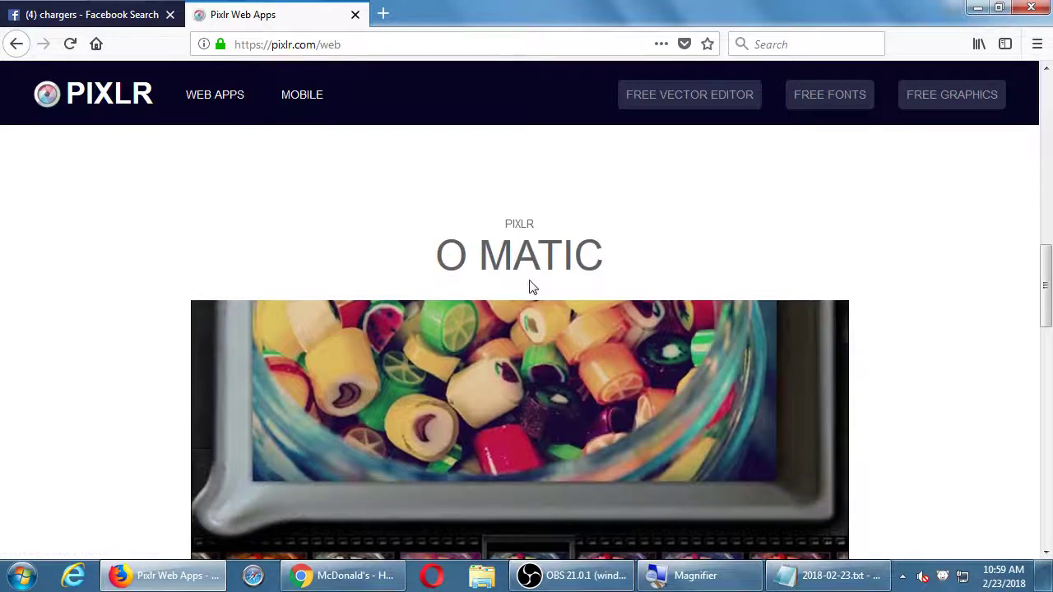
scroll(530, 287, down, 7)
scroll(530, 287, down, 4)
scroll(531, 287, up, 2)
scroll(529, 287, down, 5)
scroll(529, 287, up, 6)
scroll(530, 285, up, 12)
scroll(576, 304, down, 1)
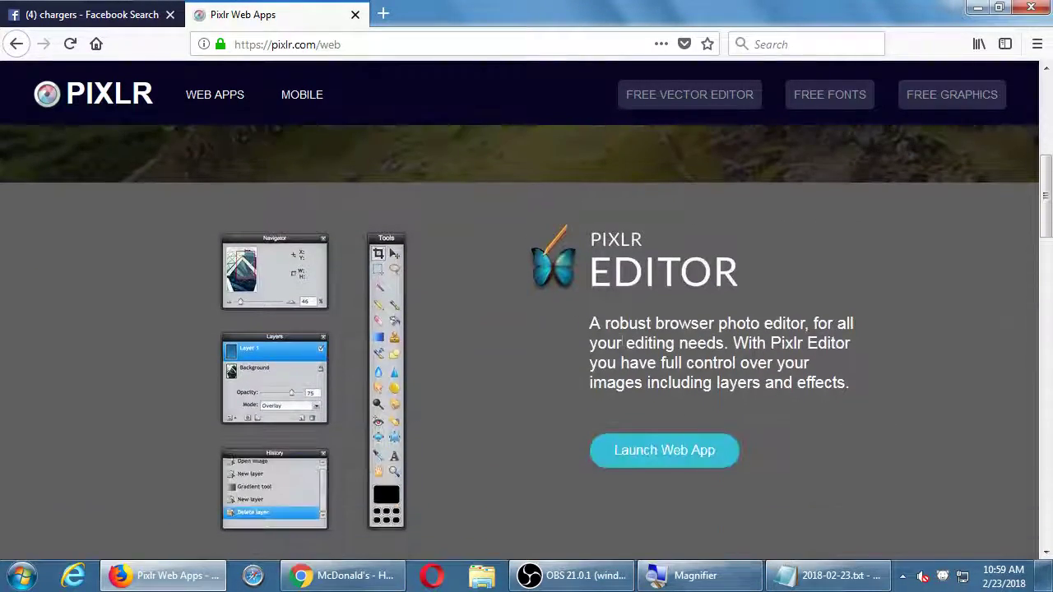
click(680, 452)
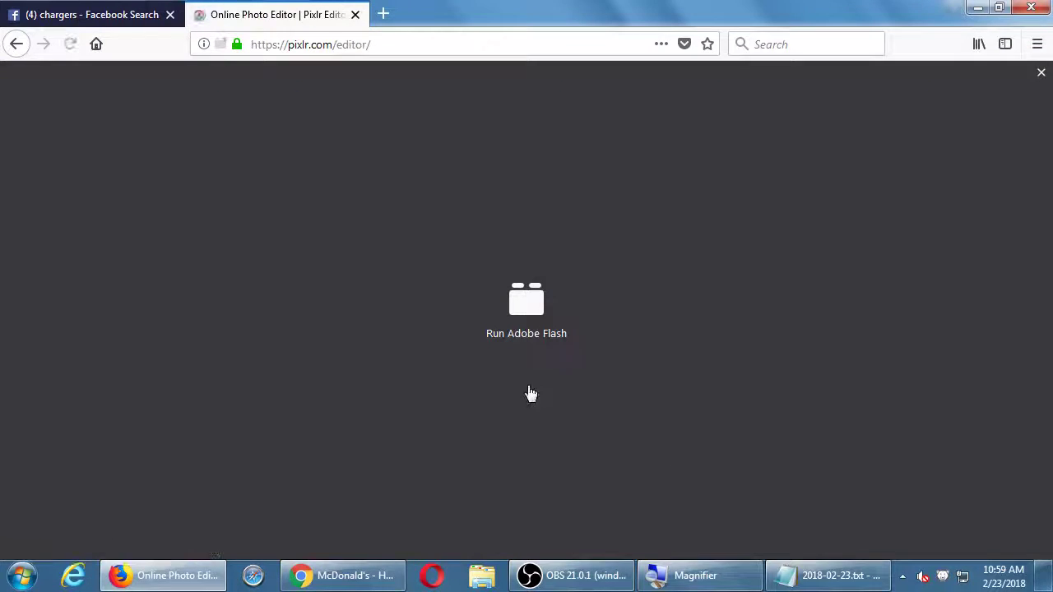
click(535, 346)
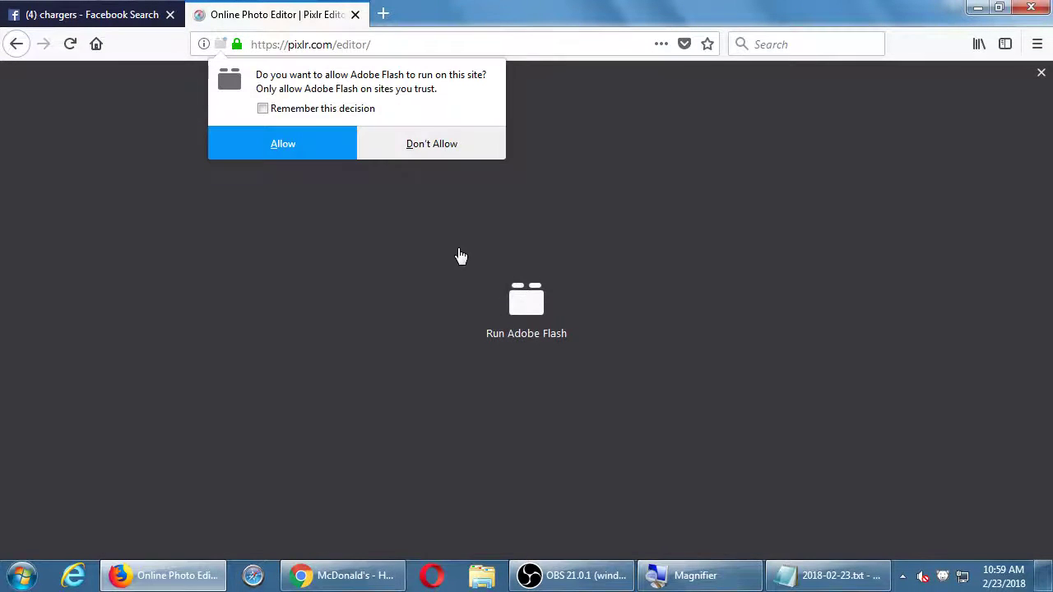
click(298, 152)
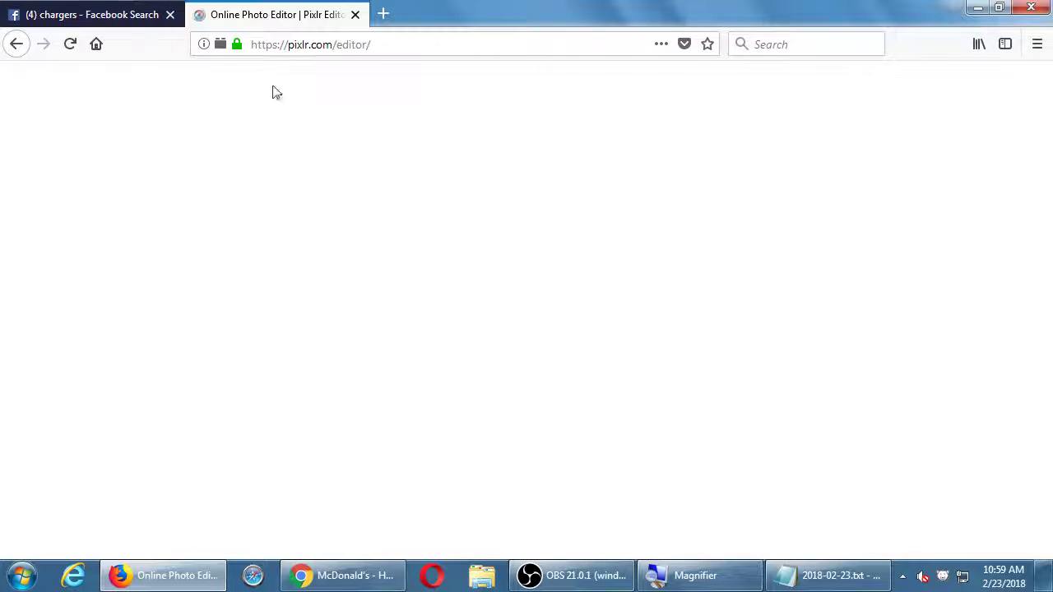
- Close the Pixlr Editor page, confirming leaving it, and return to the Victor's Bakery page on Facebook
click(102, 15)
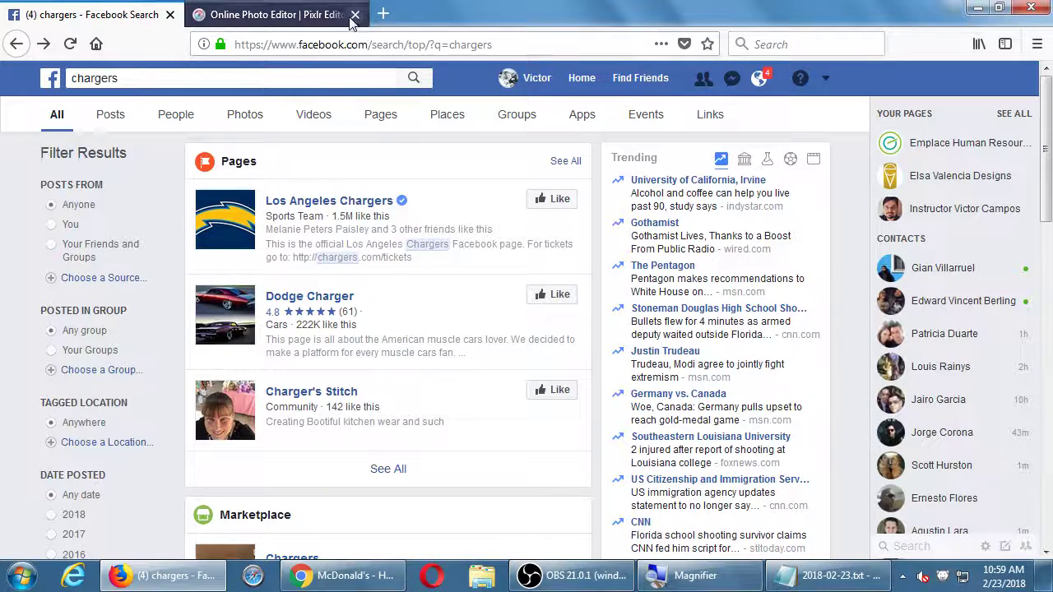
click(276, 14)
click(117, 14)
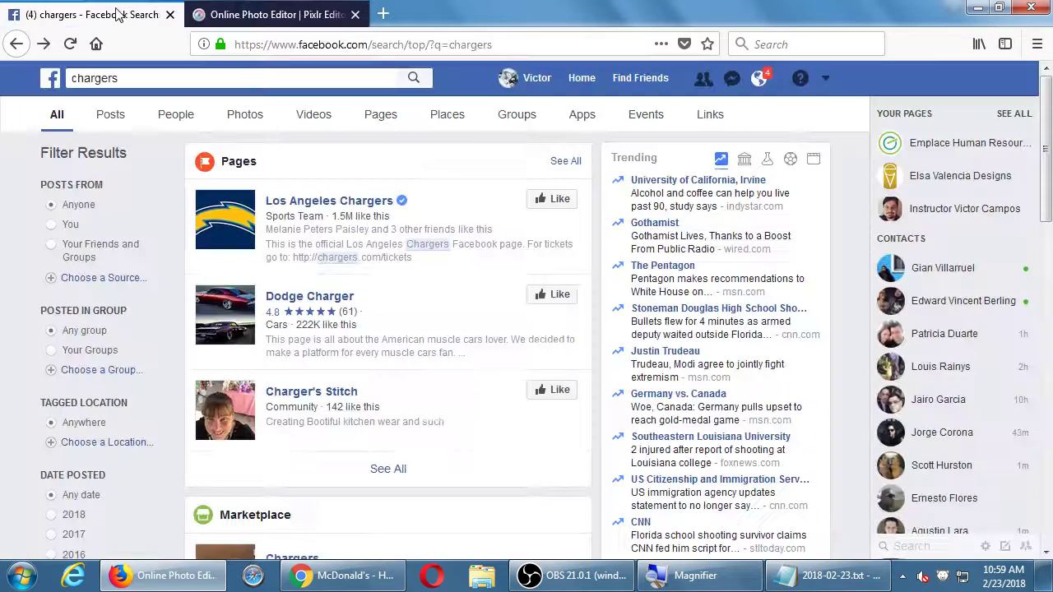
click(355, 14)
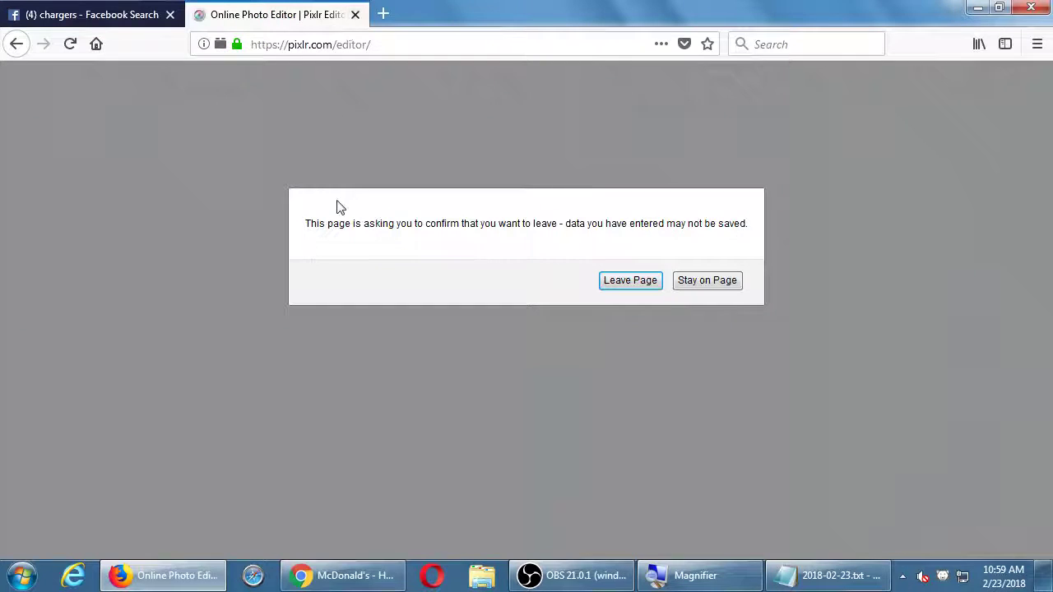
click(614, 284)
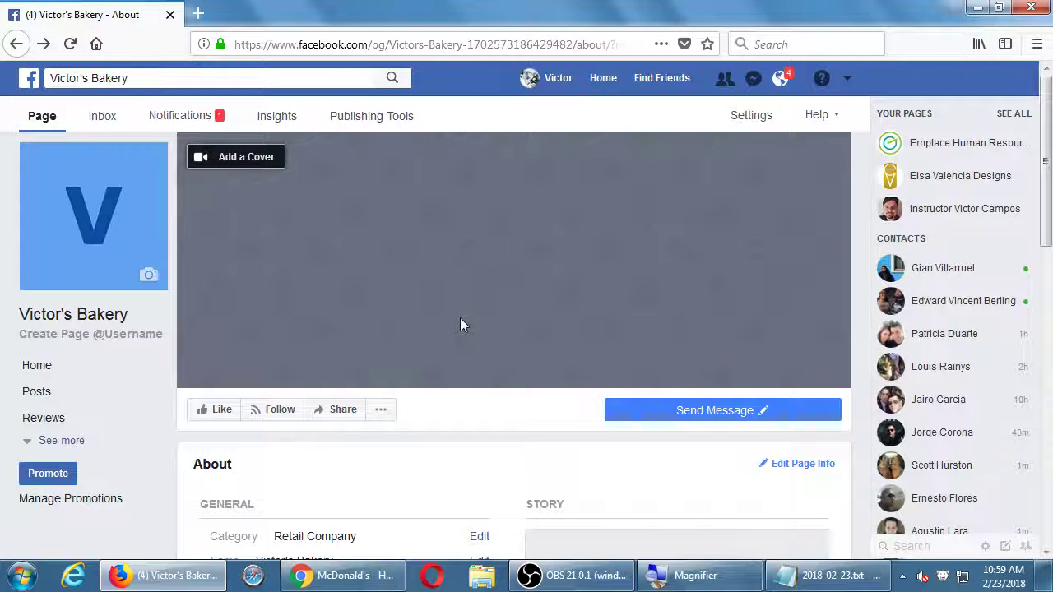
- Switch to the 2018-02-23.txt notes and add the line "Or use Photshop/Lightroom ($9.99/mo)" below the pixlr.com entry
click(977, 8)
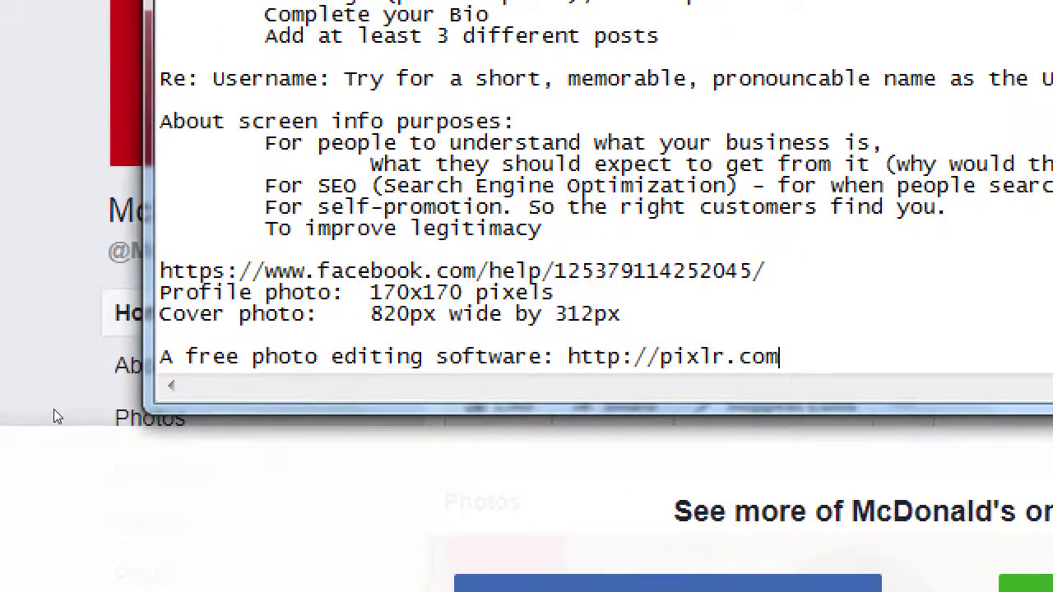
key(Return)
key(Return)
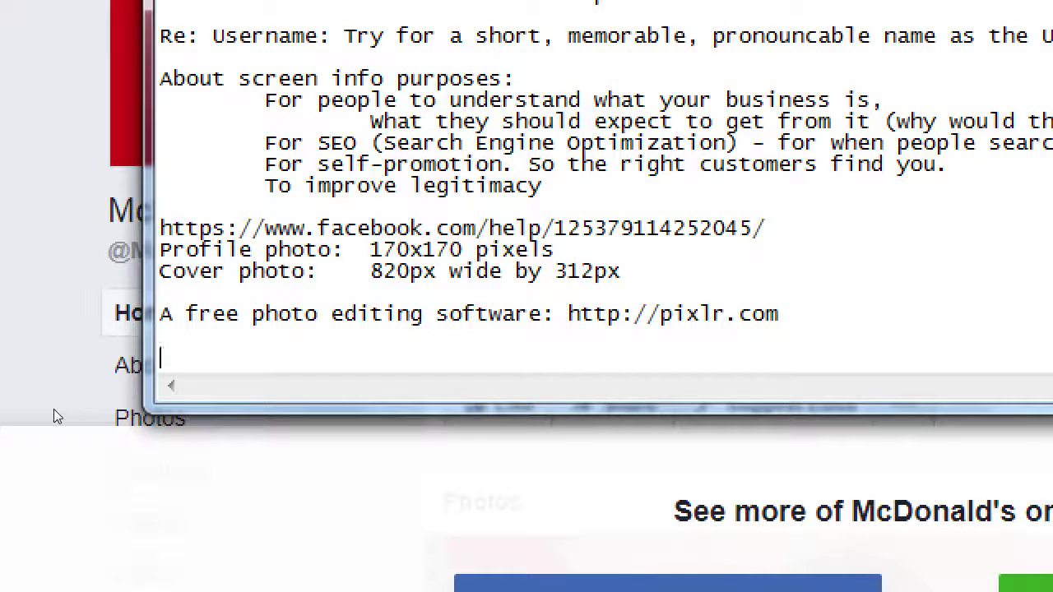
text(Or use Photshop/Lightroom ($9..)
key(BackSpace)
text(99/mo))
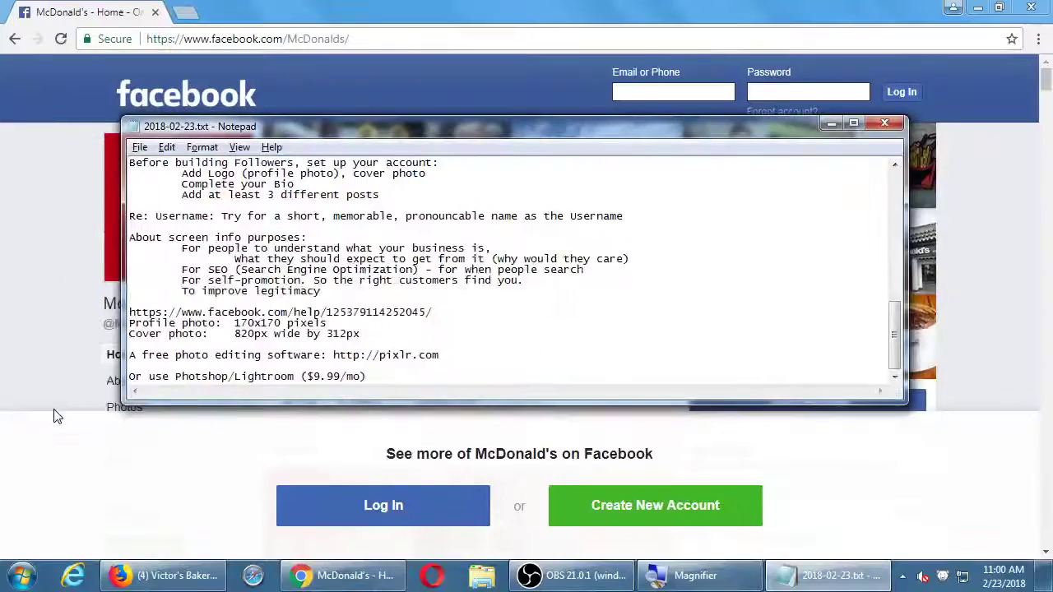
- Return to the Victor's Bakery page in Firefox and highlight the page-name part of its web address
click(2, 89)
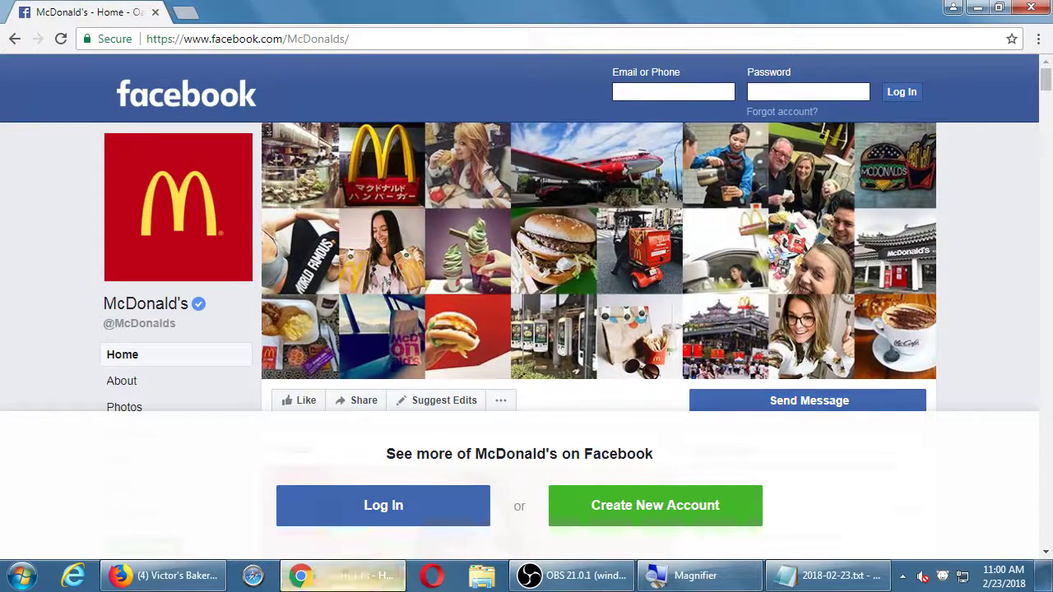
click(181, 585)
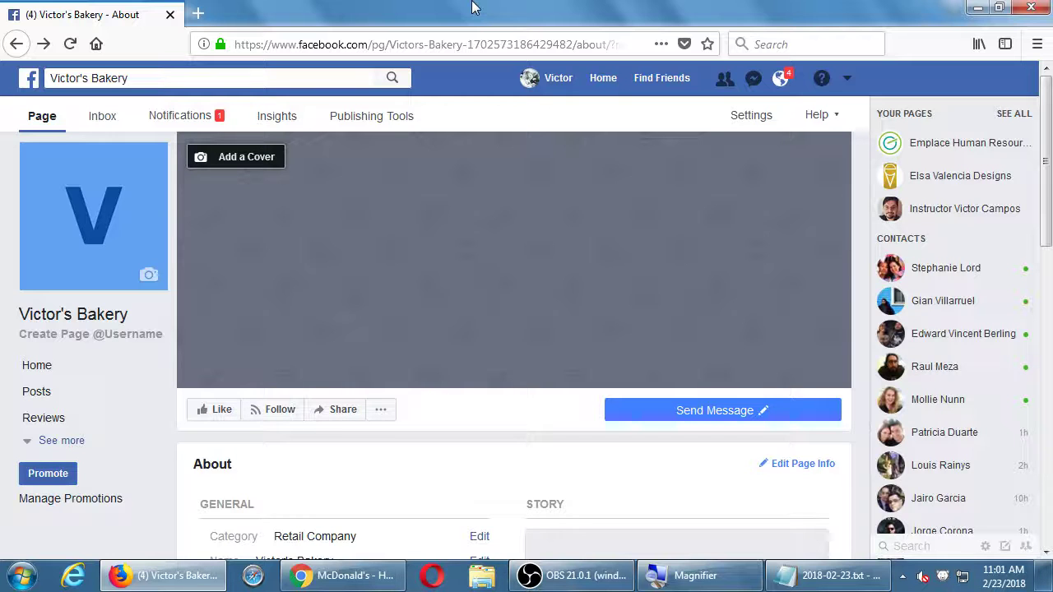
key(super+plus)
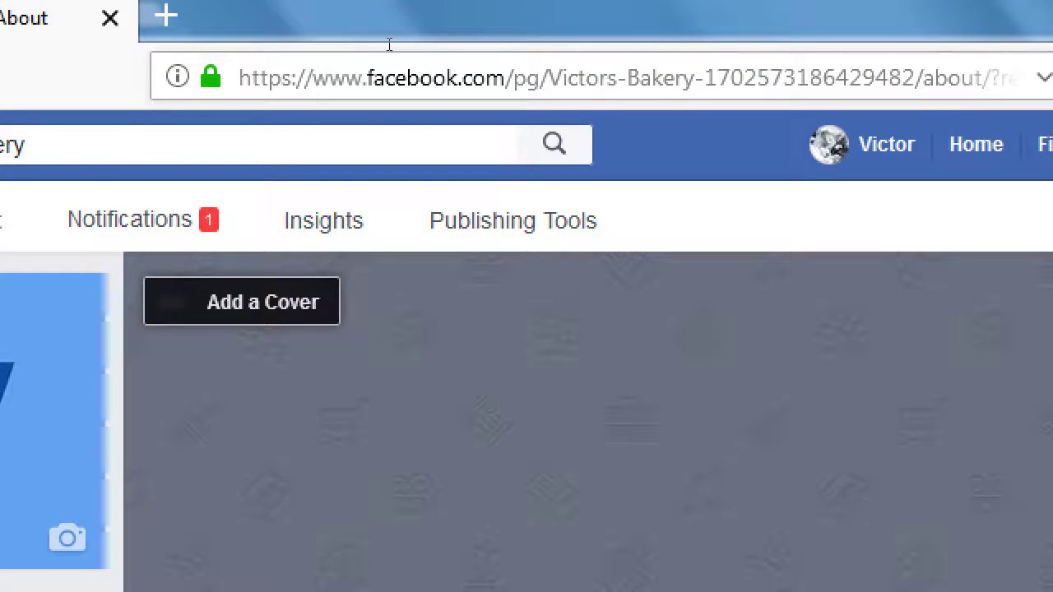
drag(549, 78, 683, 77)
key(shift+Right)
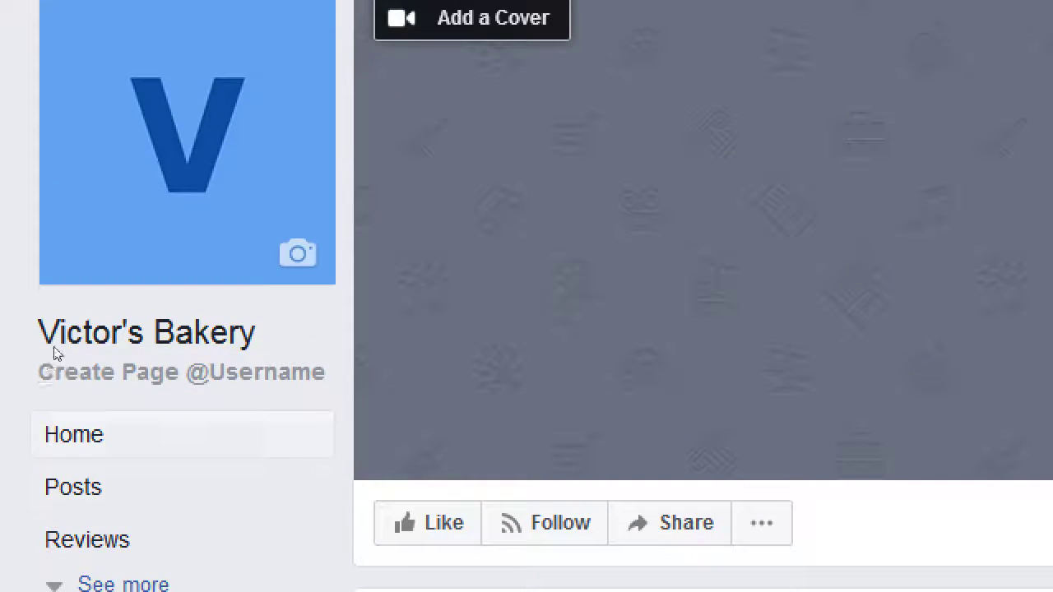
- Try the page username "victorsbakery.com" for Victor's Bakery and dismiss the username form
click(58, 355)
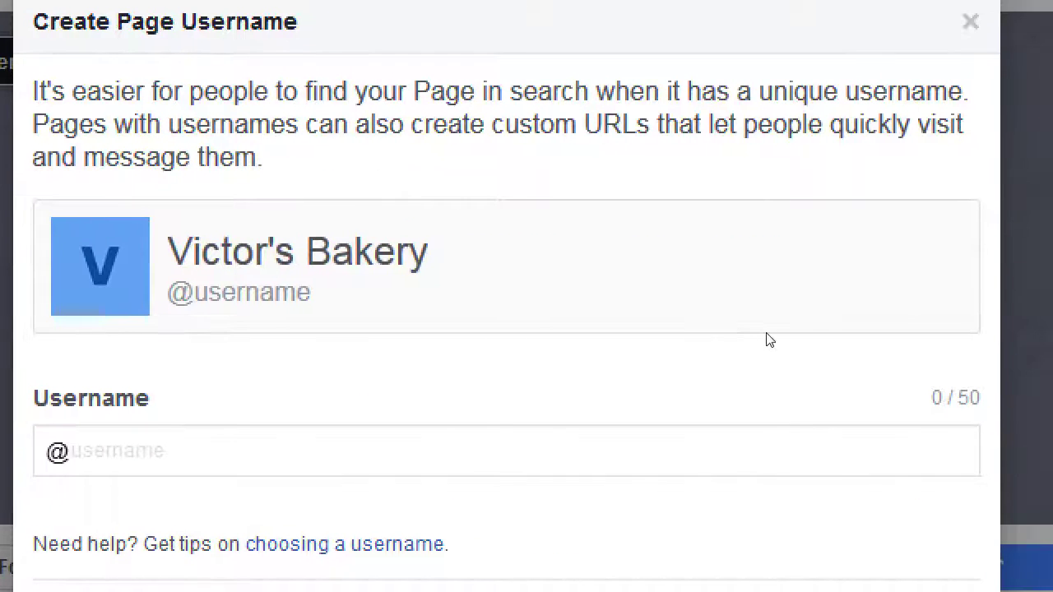
text(victorsbaeke)
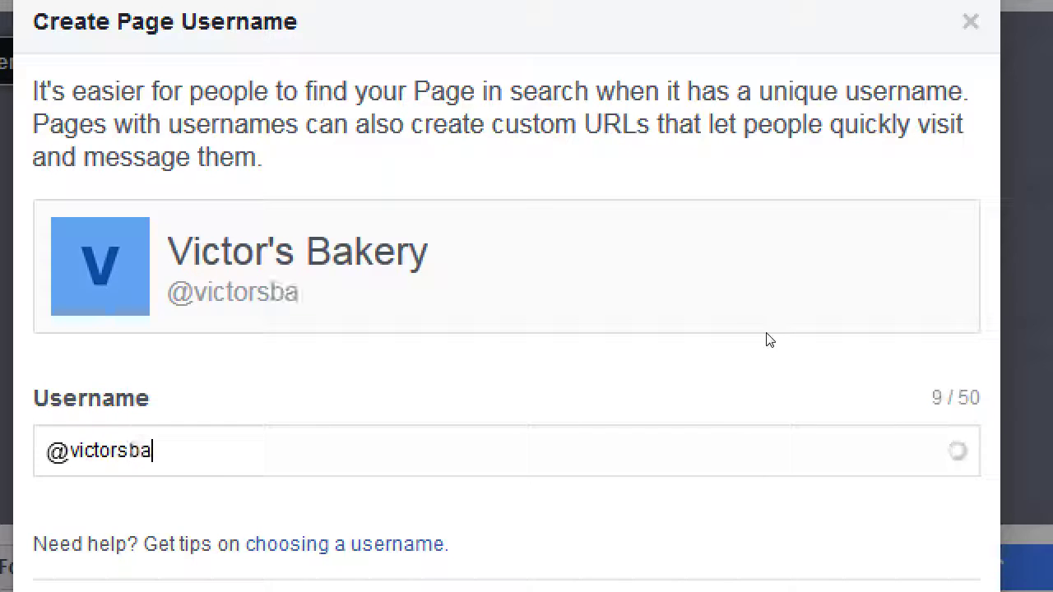
text(r)
key(BackSpace)
key(BackSpace)
key(BackSpace)
key(BackSpace)
text(kery.com)
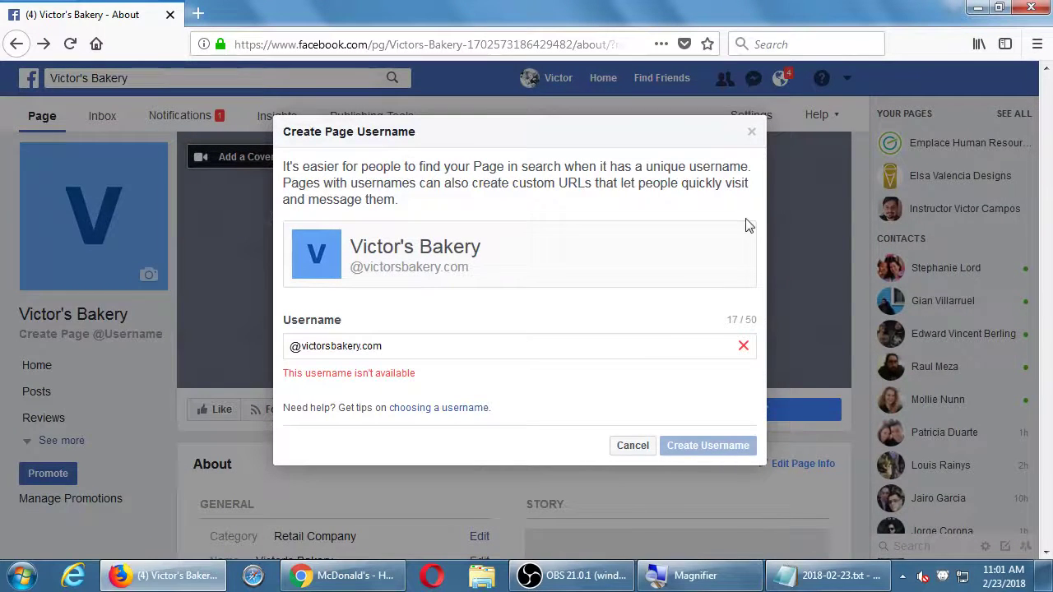
click(807, 204)
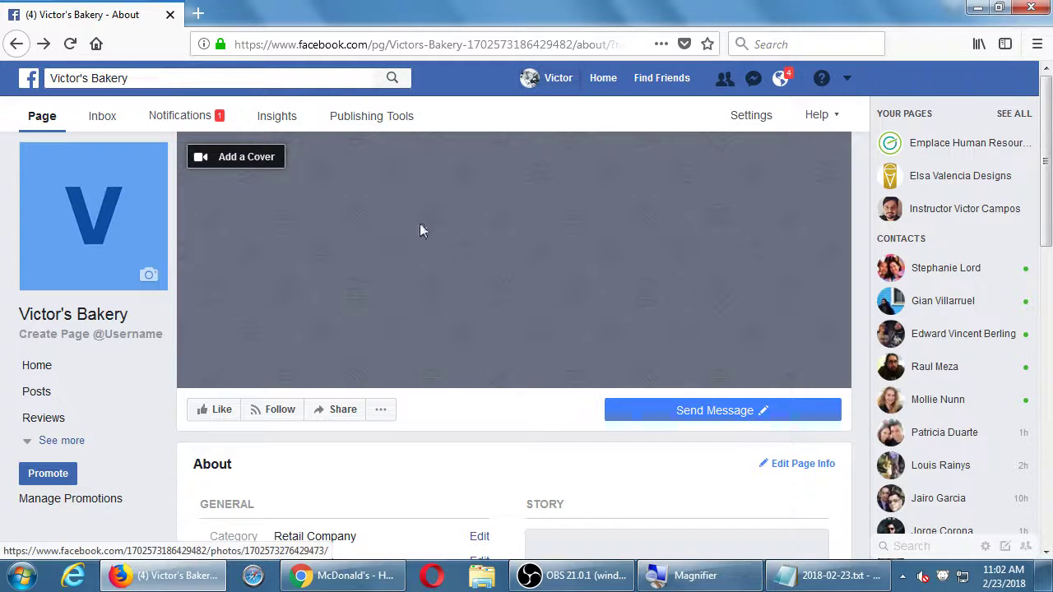
- Open the account's personal profile and look over its timeline and cover photo
click(559, 78)
scroll(568, 317, down, 15)
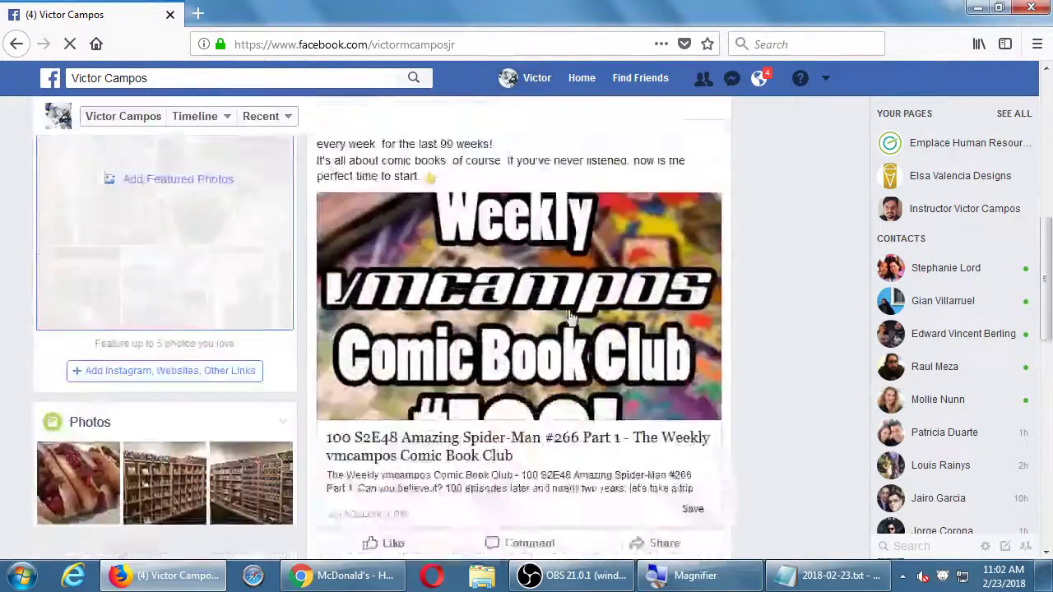
scroll(568, 317, up, 15)
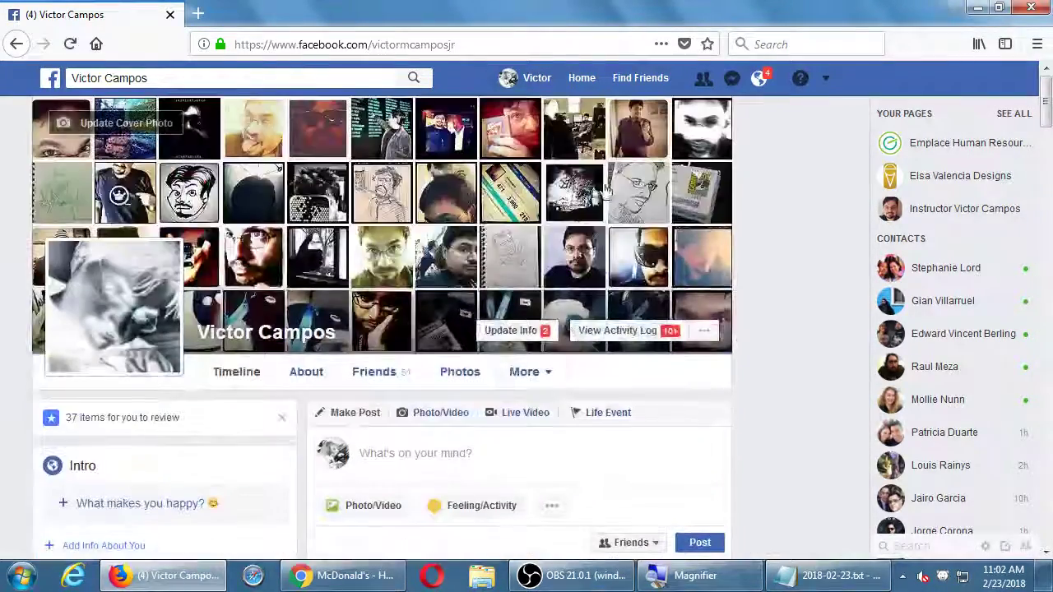
- Open the Facebook home page and look through the news feed, including its sponsored content
click(582, 78)
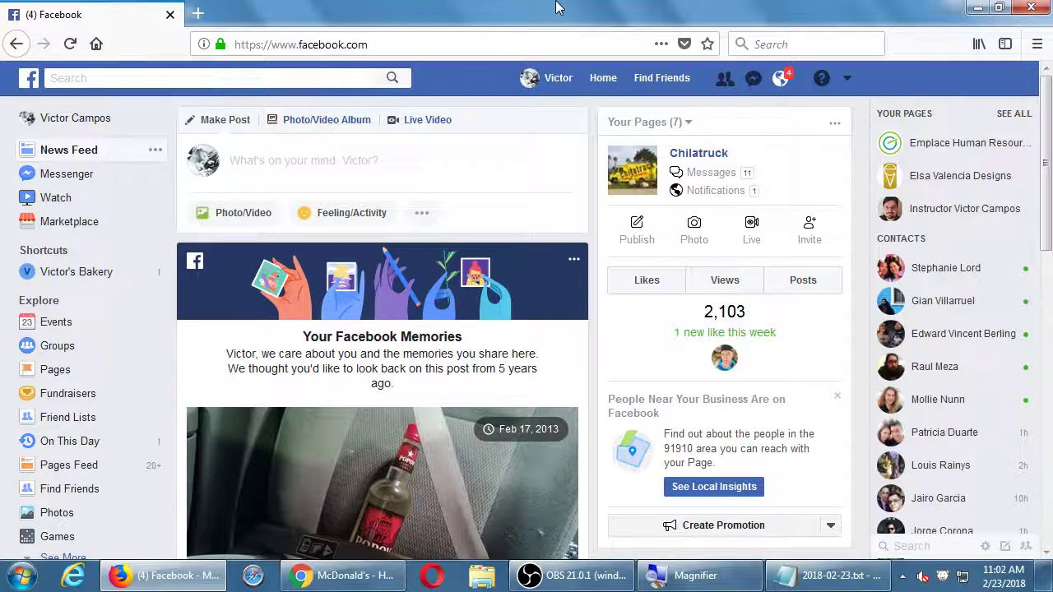
click(601, 79)
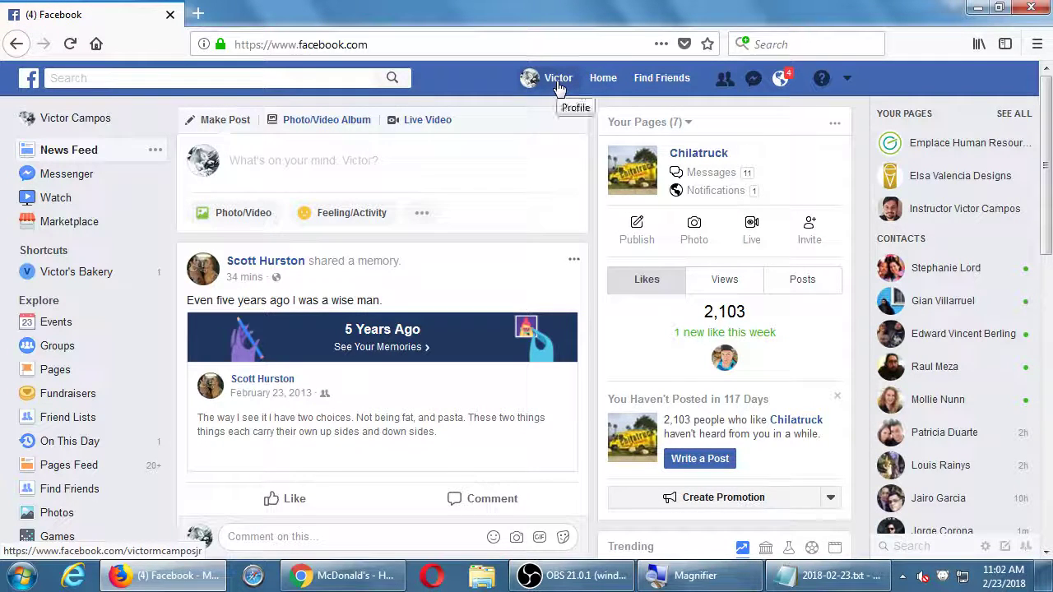
scroll(650, 300, down, 10)
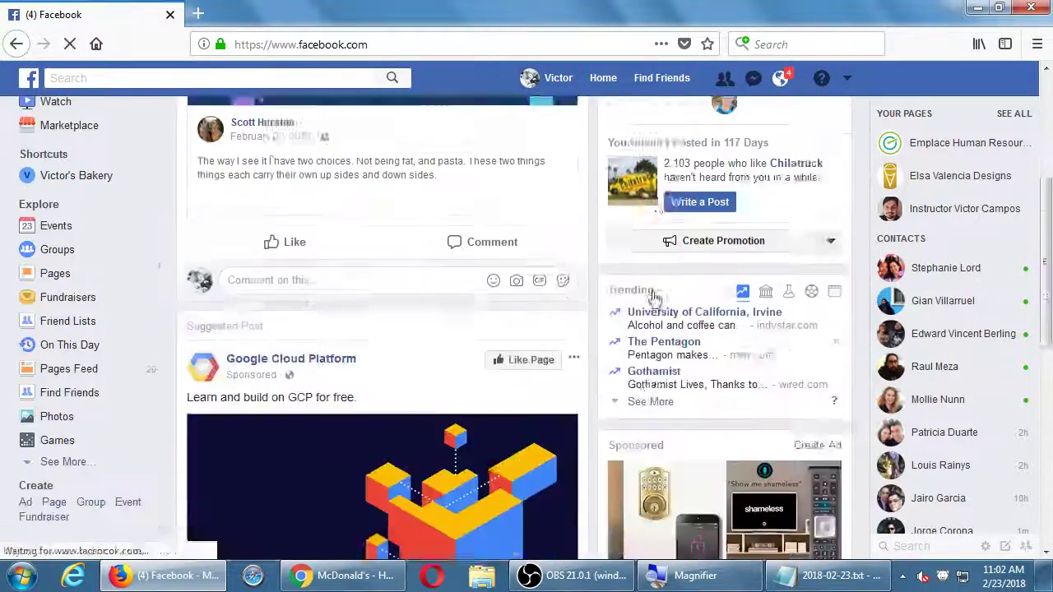
scroll(650, 300, down, 2)
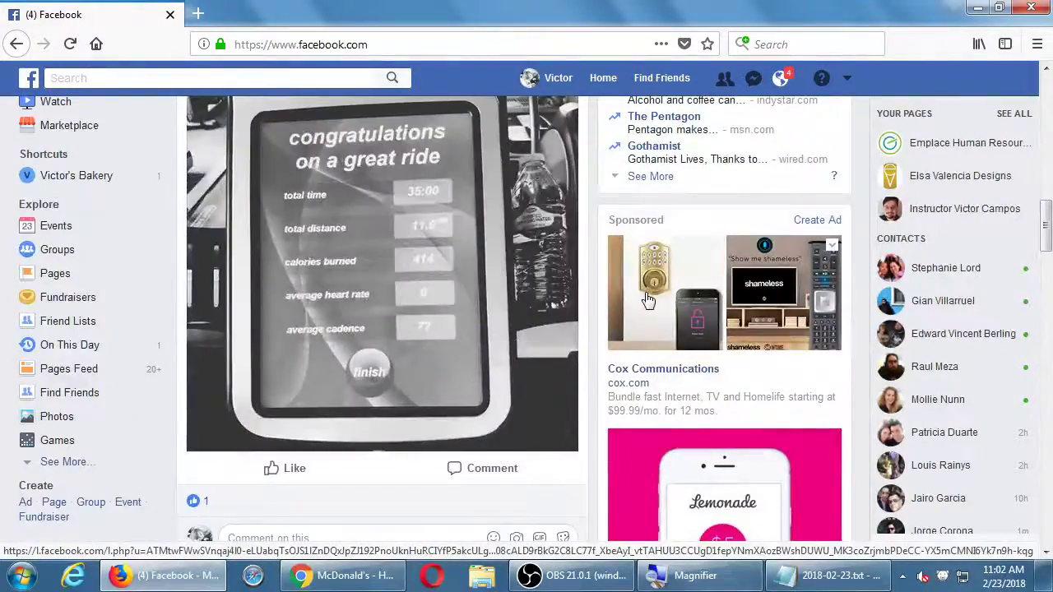
scroll(649, 301, up, 12)
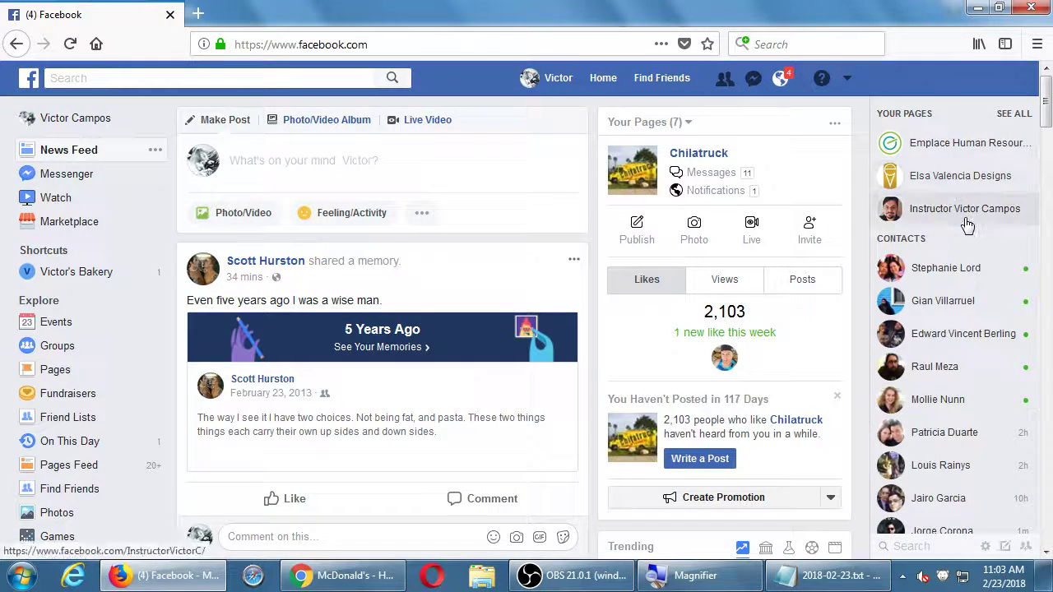
- Open the list of managed pages, look through it, and go to the Victor's Bakery page
click(847, 79)
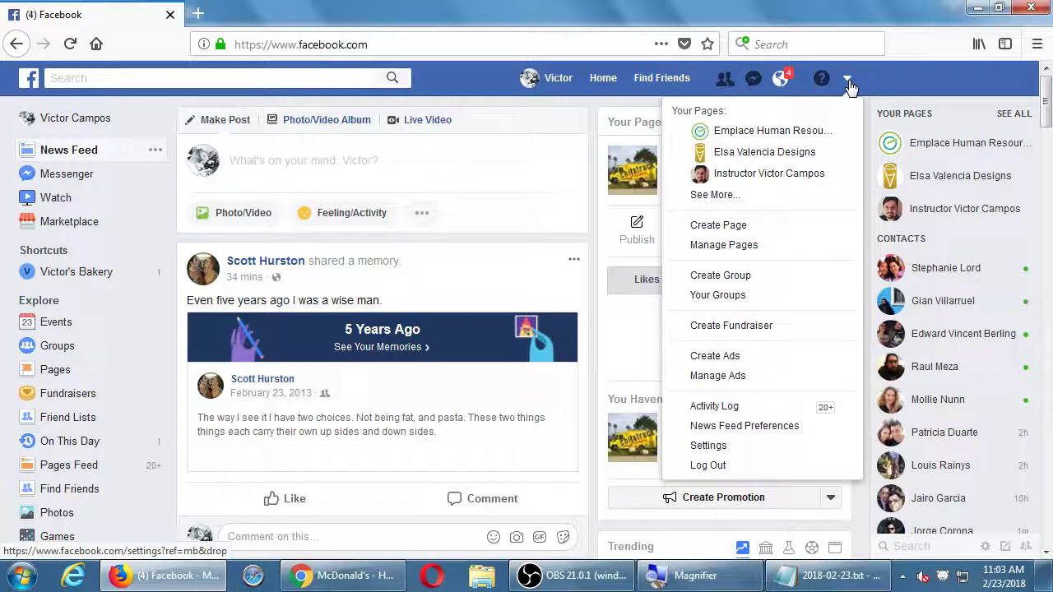
click(778, 247)
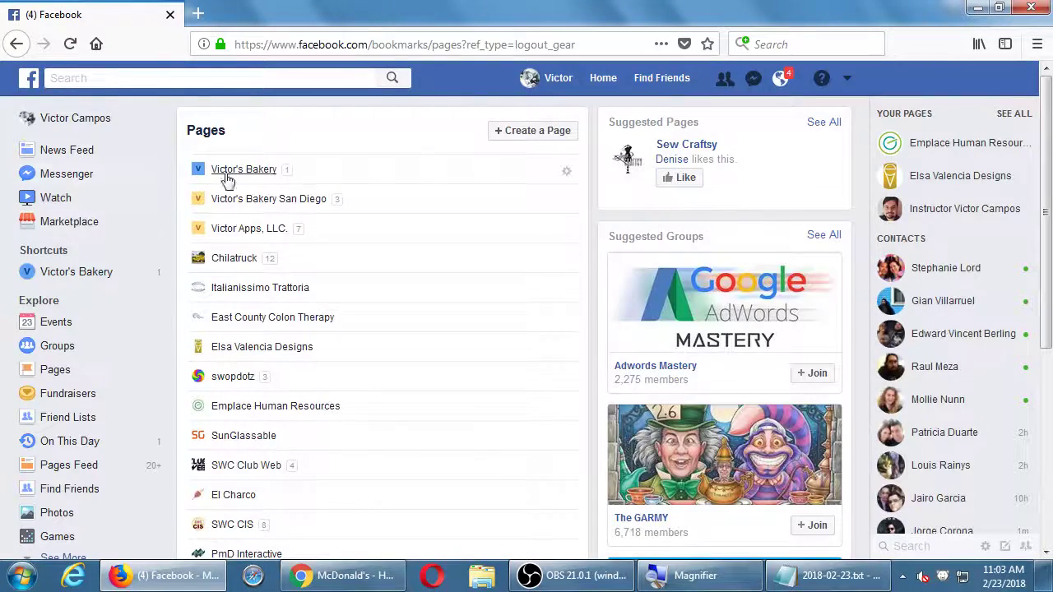
scroll(228, 175, down, 4)
scroll(234, 181, up, 2)
scroll(234, 181, up, 2)
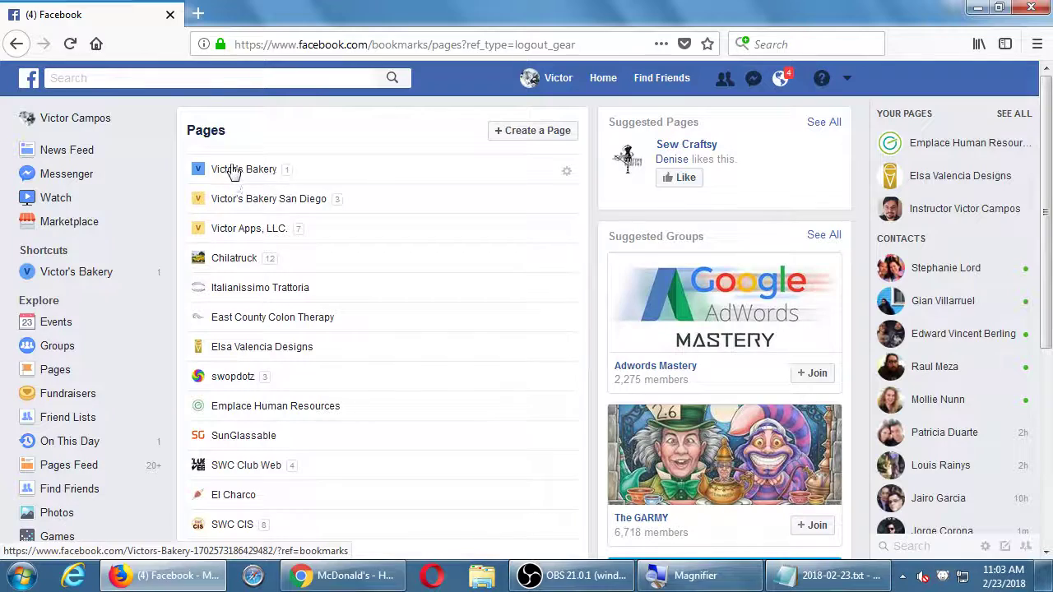
click(233, 171)
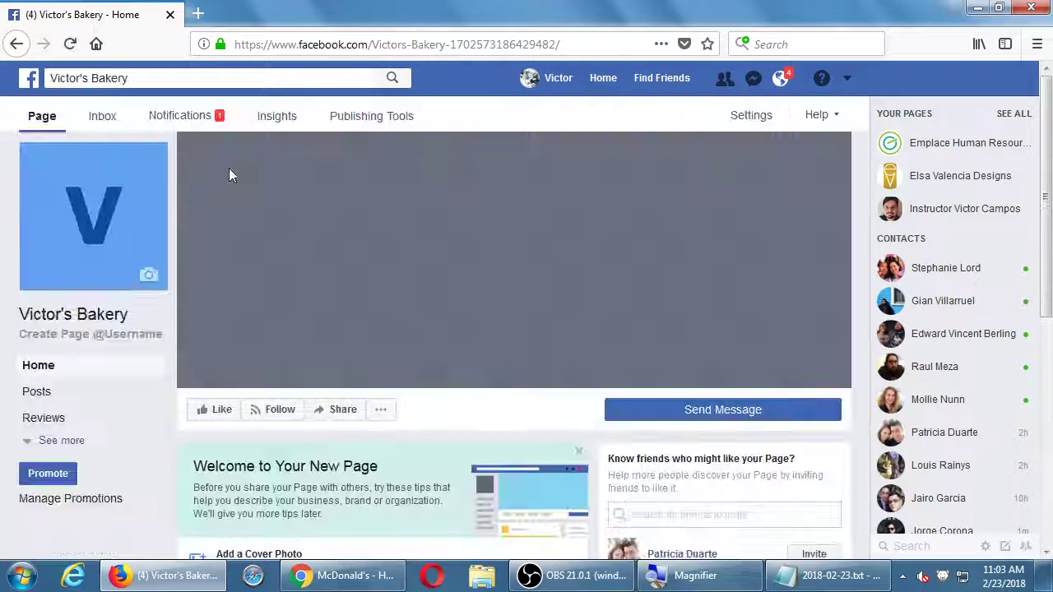
click(18, 44)
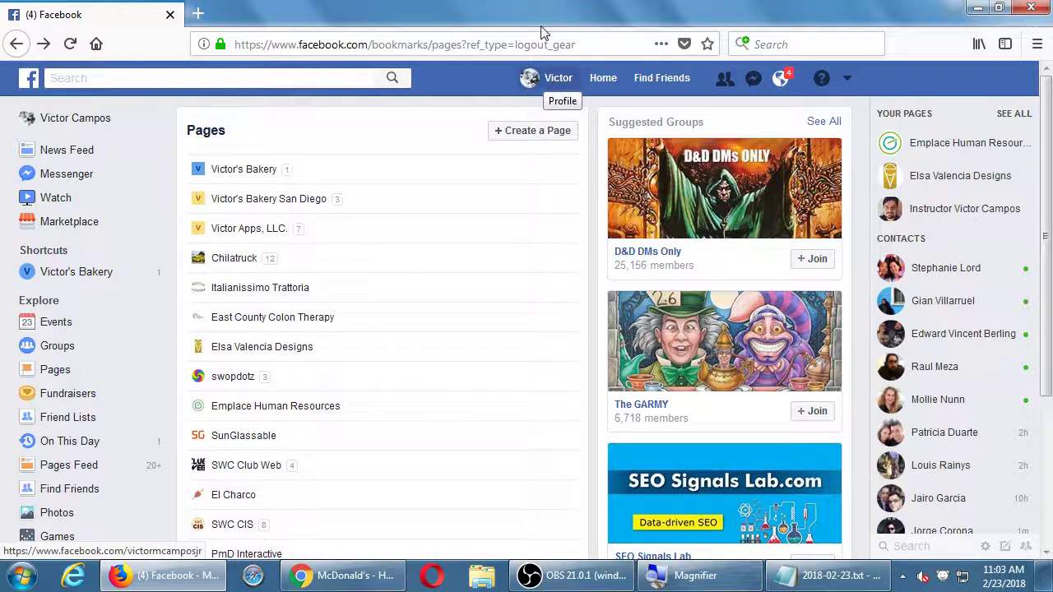
click(232, 171)
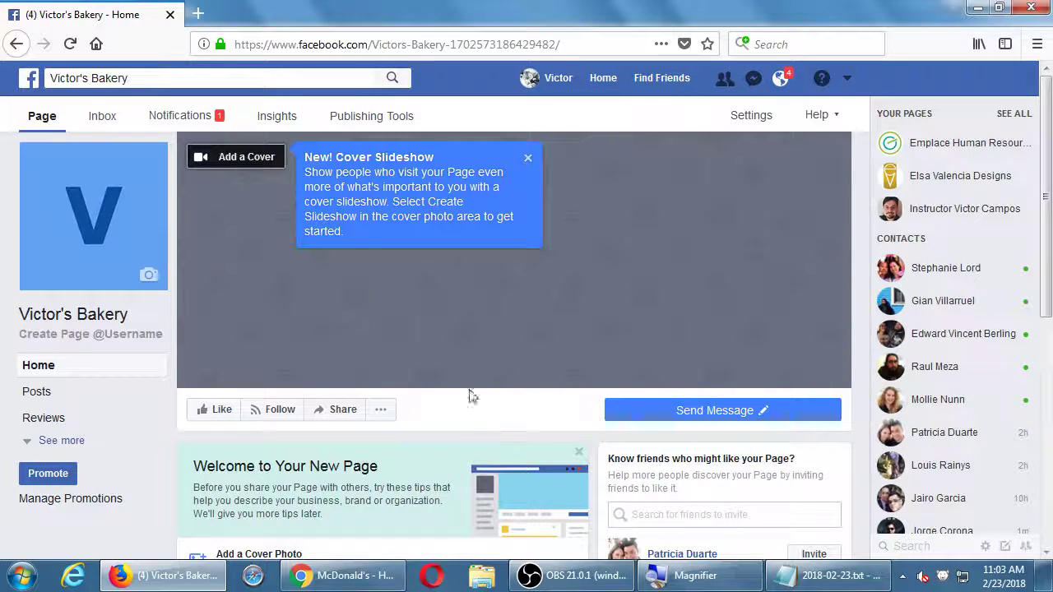
- Highlight the page name in the Facebook search field to identify the current page, and close the suggestions
click(48, 78)
drag(48, 78, 141, 79)
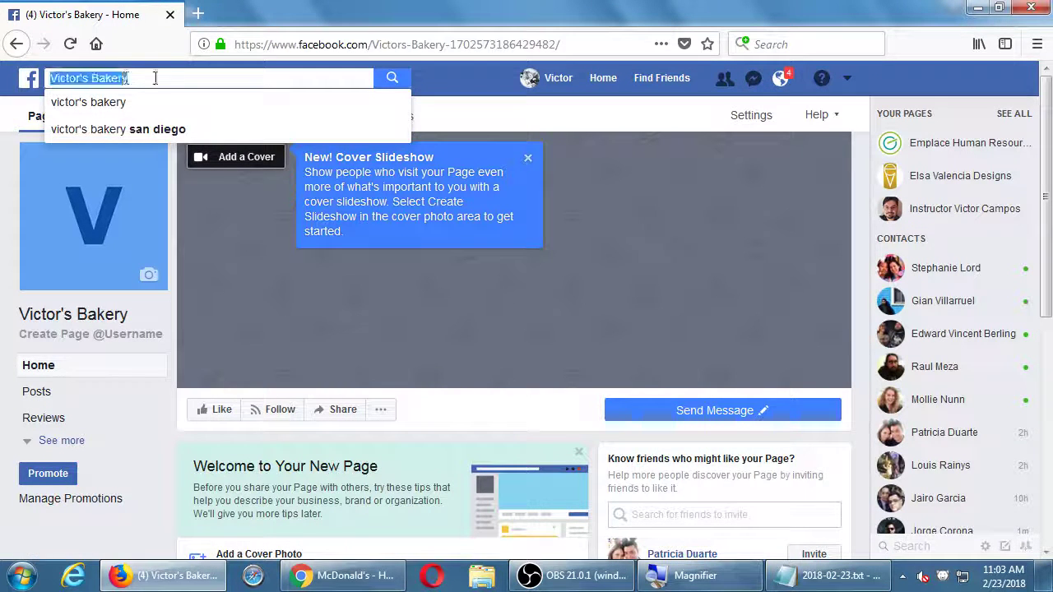
click(178, 78)
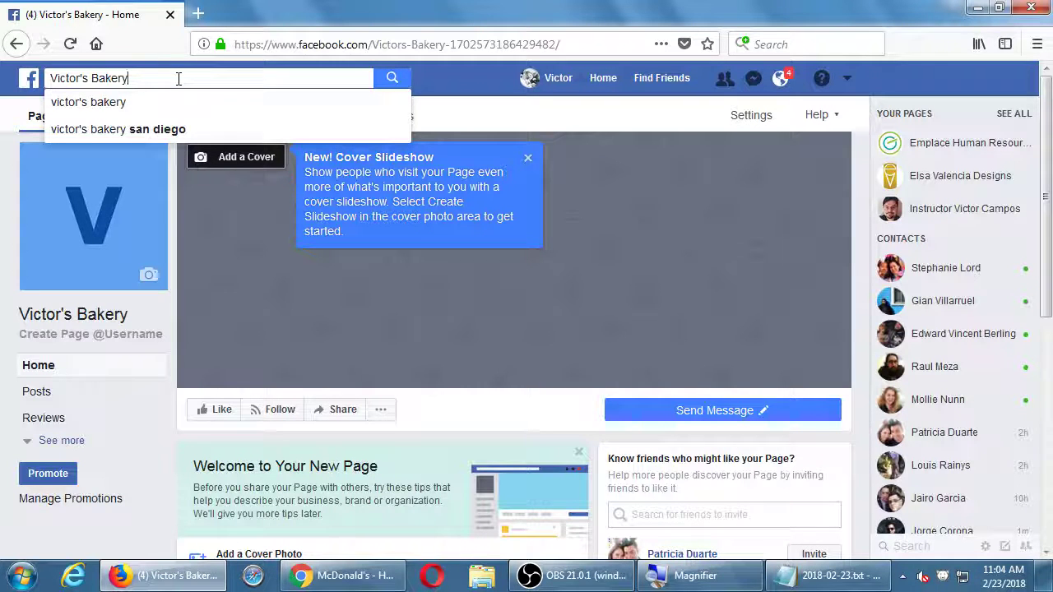
click(454, 99)
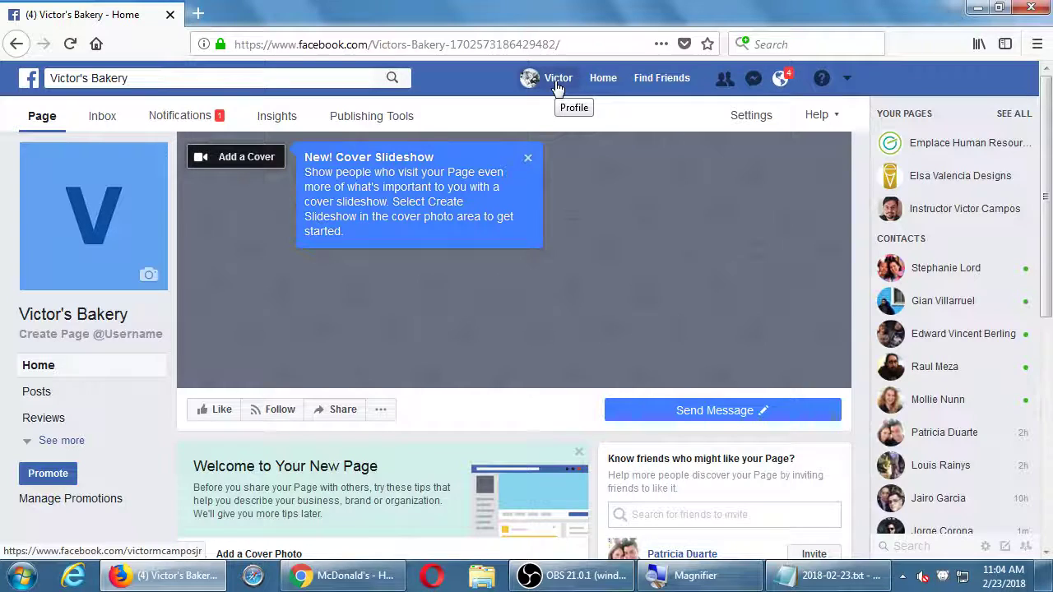
- Enter the trial text "dsdsffdsdsafdsaf" in the page's status post and erase it unpublished
scroll(564, 270, down, 5)
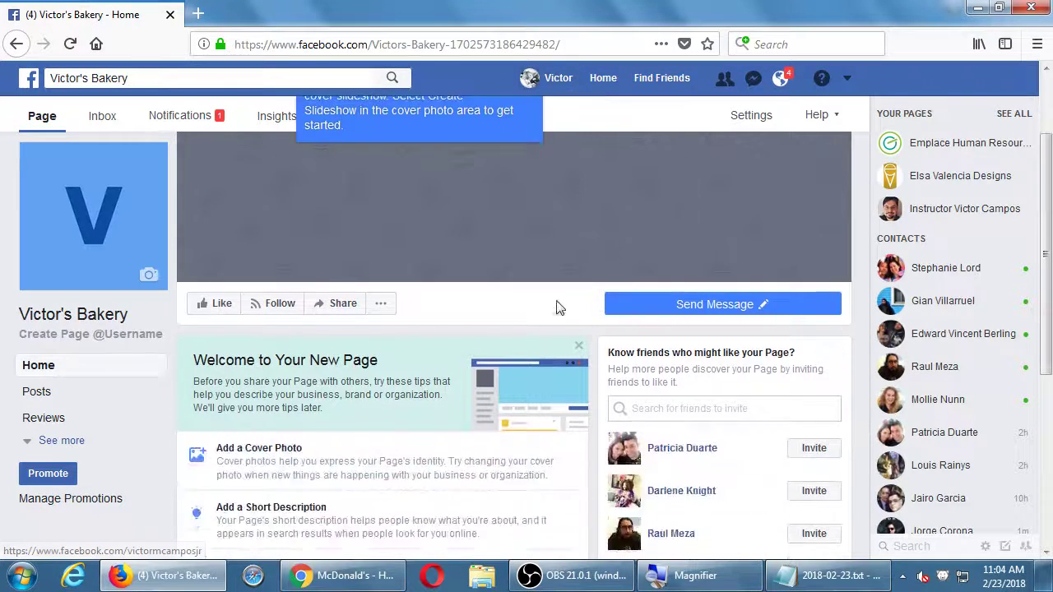
click(430, 411)
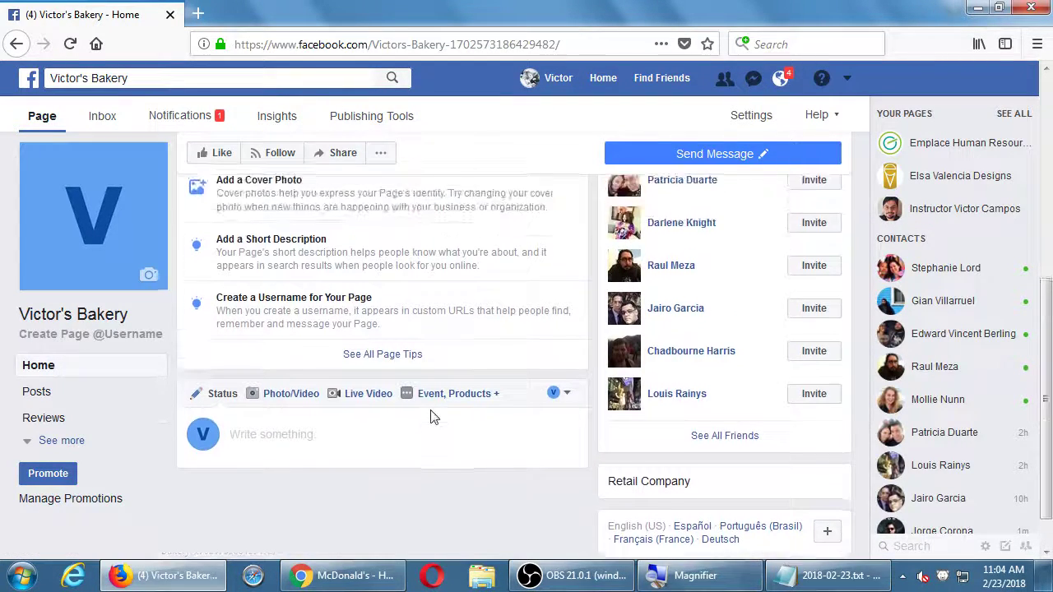
text(dsdsffdsdsafdsaf)
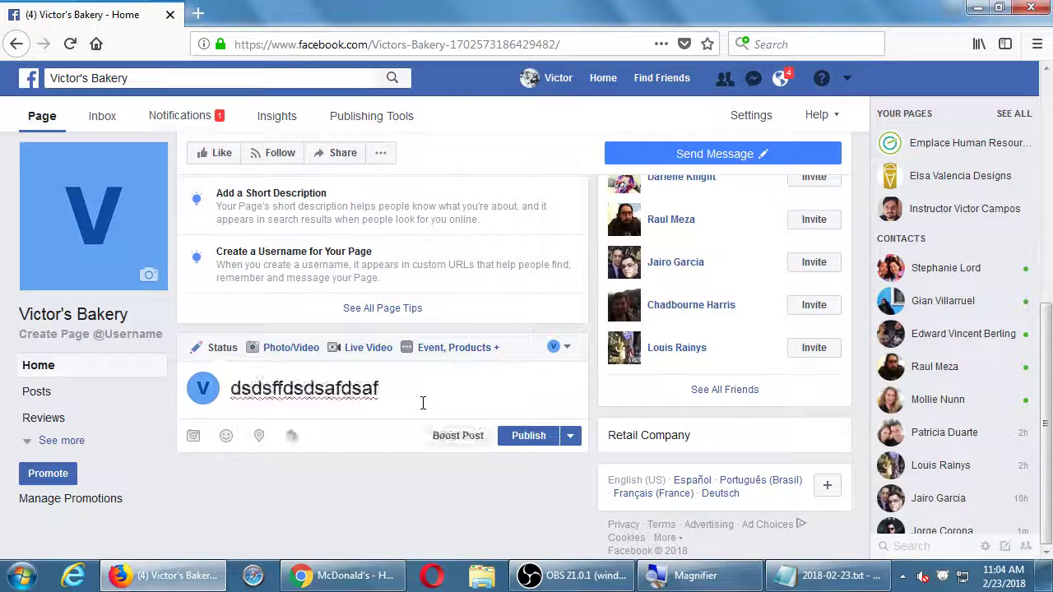
key(BackSpace)
key(BackSpace)
key(BackSpace)
key(BackSpace)
key(BackSpace)
key(BackSpace)
key(BackSpace)
key(BackSpace)
key(BackSpace)
key(BackSpace)
key(BackSpace)
key(BackSpace)
key(BackSpace)
key(BackSpace)
key(BackSpace)
key(BackSpace)
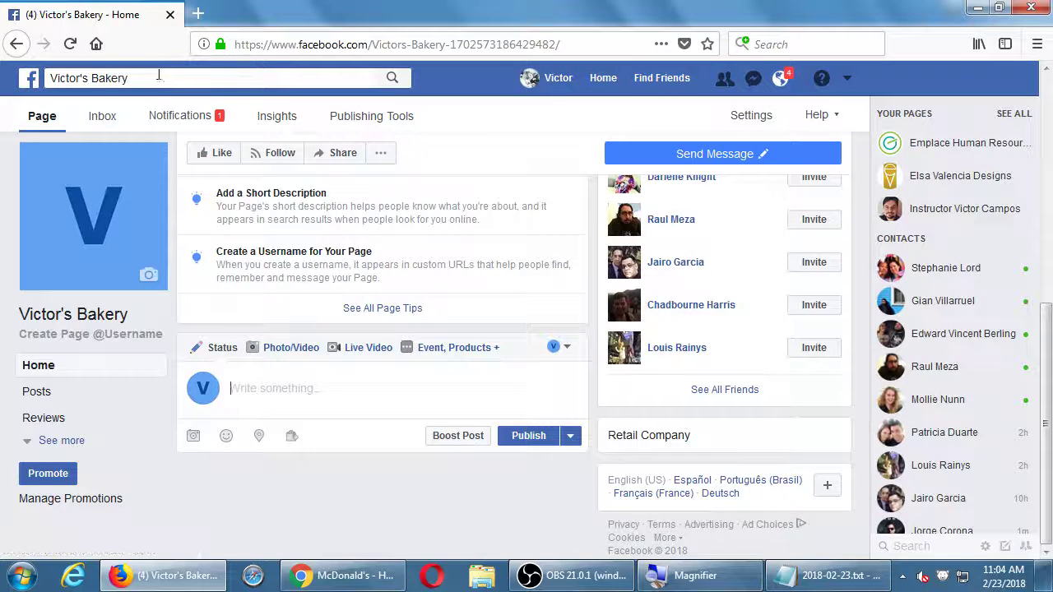
- Check the Victor's Bakery name in the search field again and dismiss the search suggestions
click(50, 78)
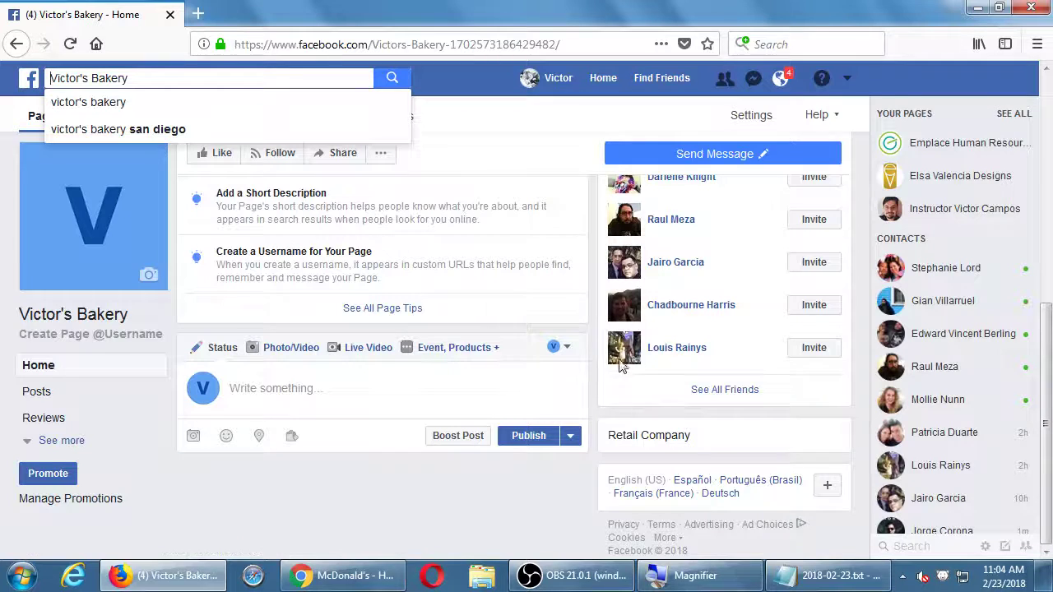
click(587, 327)
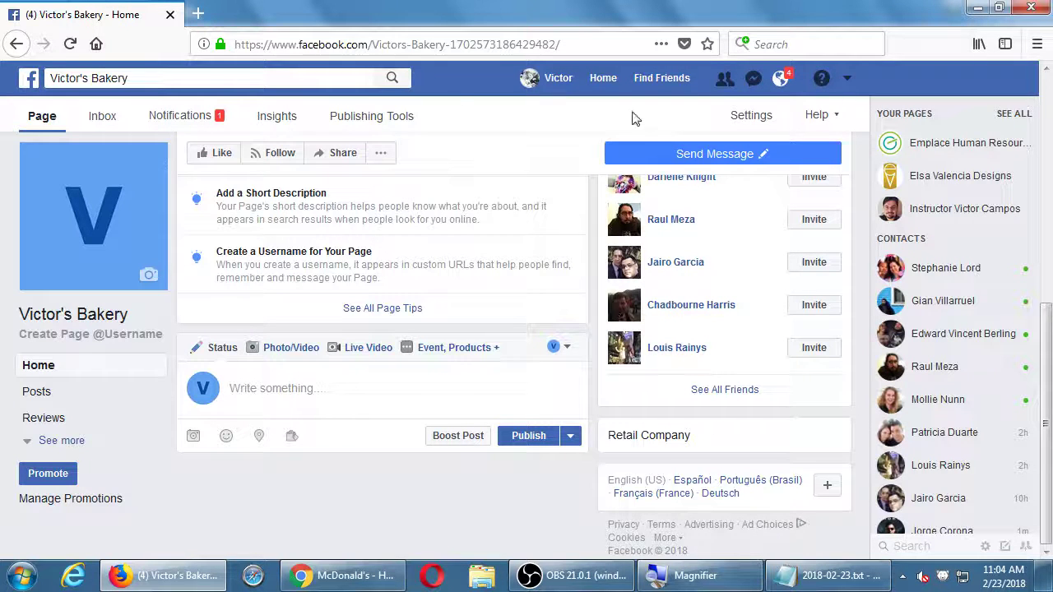
click(155, 77)
drag(49, 78, 261, 73)
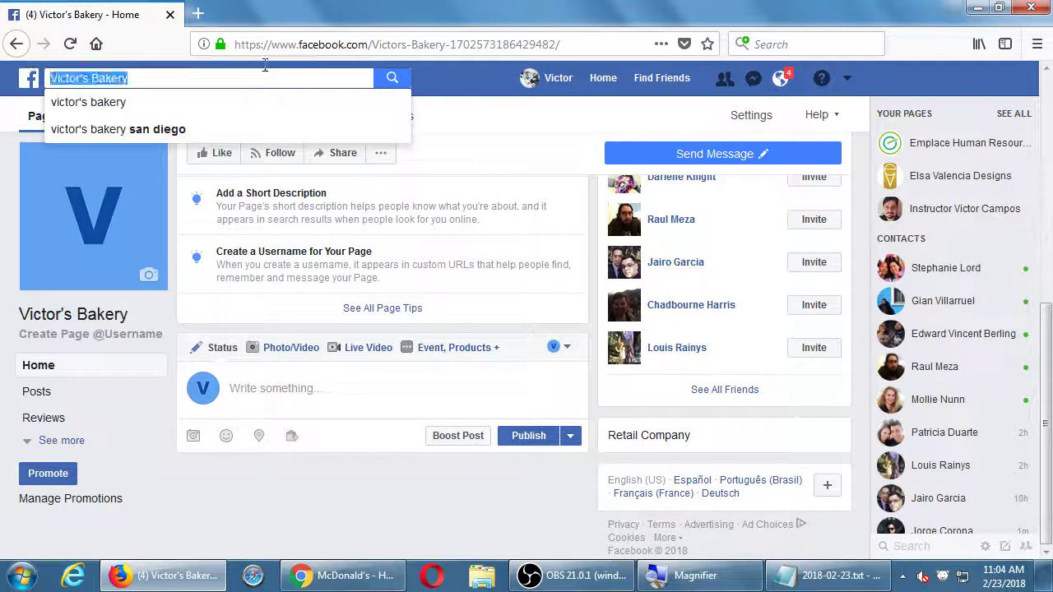
click(552, 136)
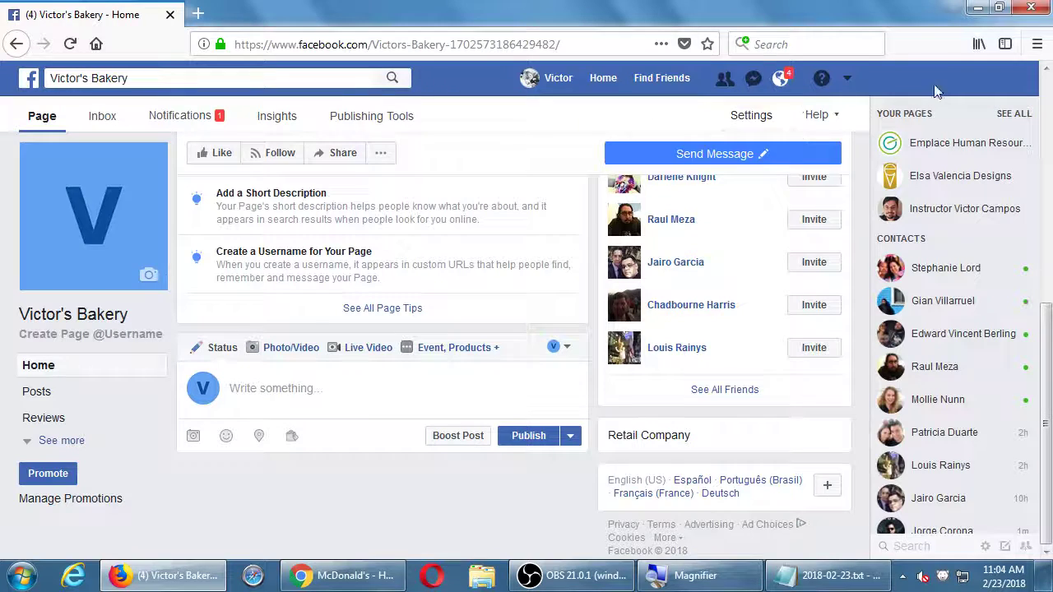
- Check the list of managed pages in the account options, close it, and return to the Victor's Bakery cover area
click(847, 80)
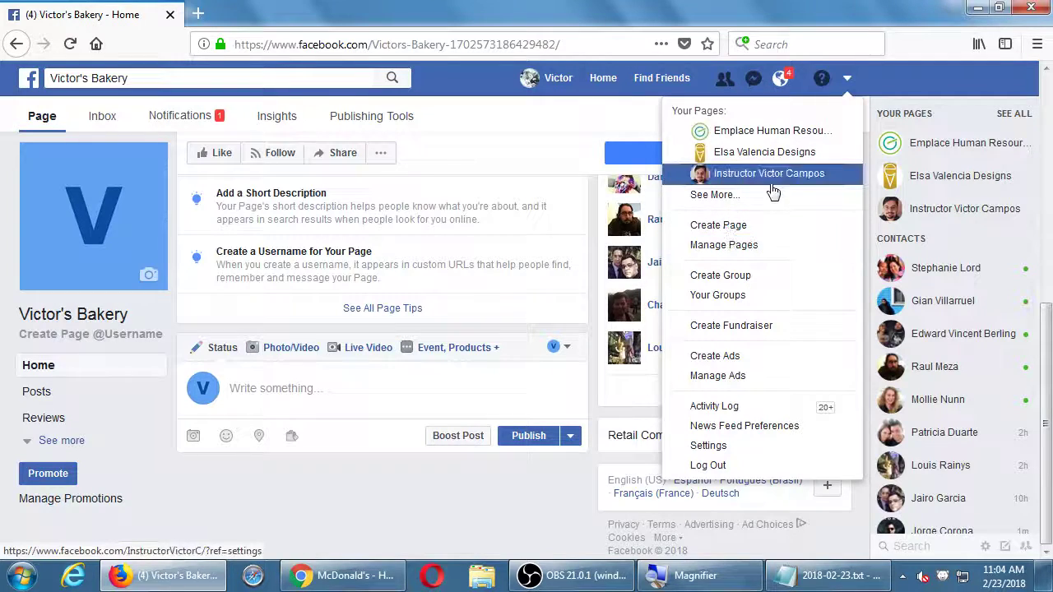
click(588, 165)
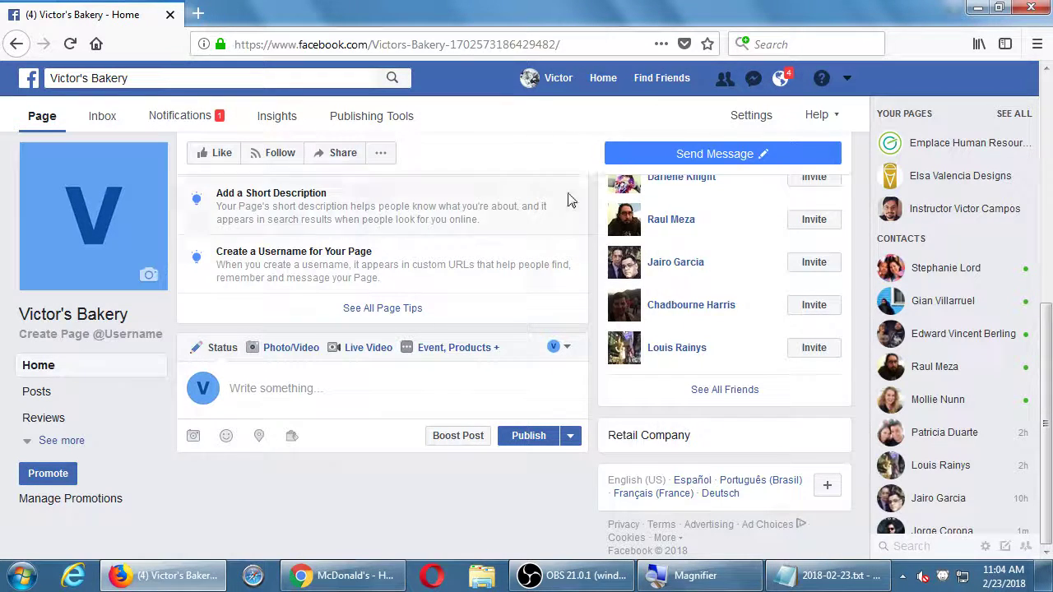
scroll(594, 321, up, 5)
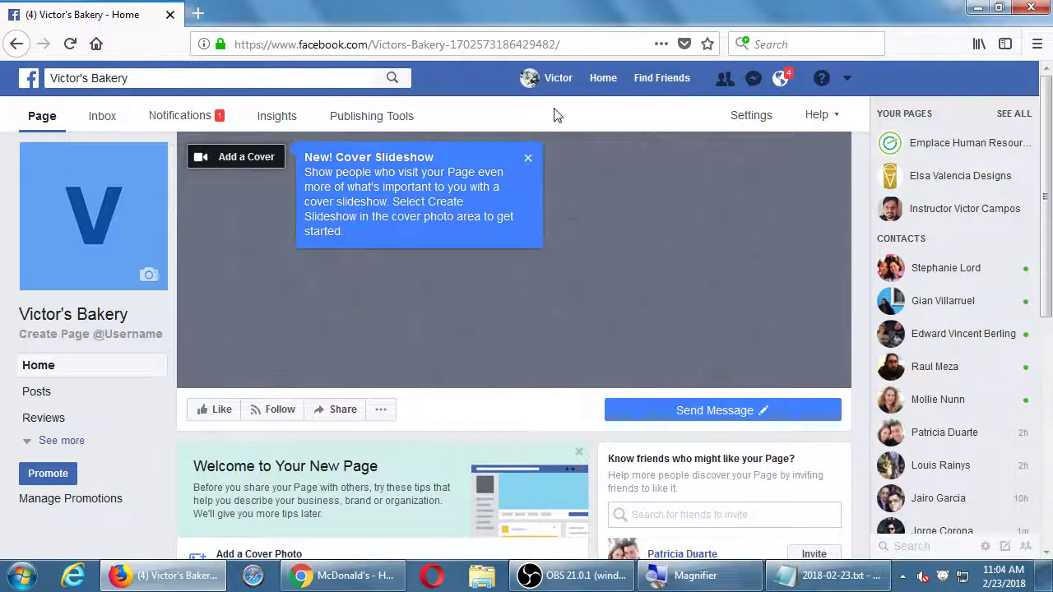
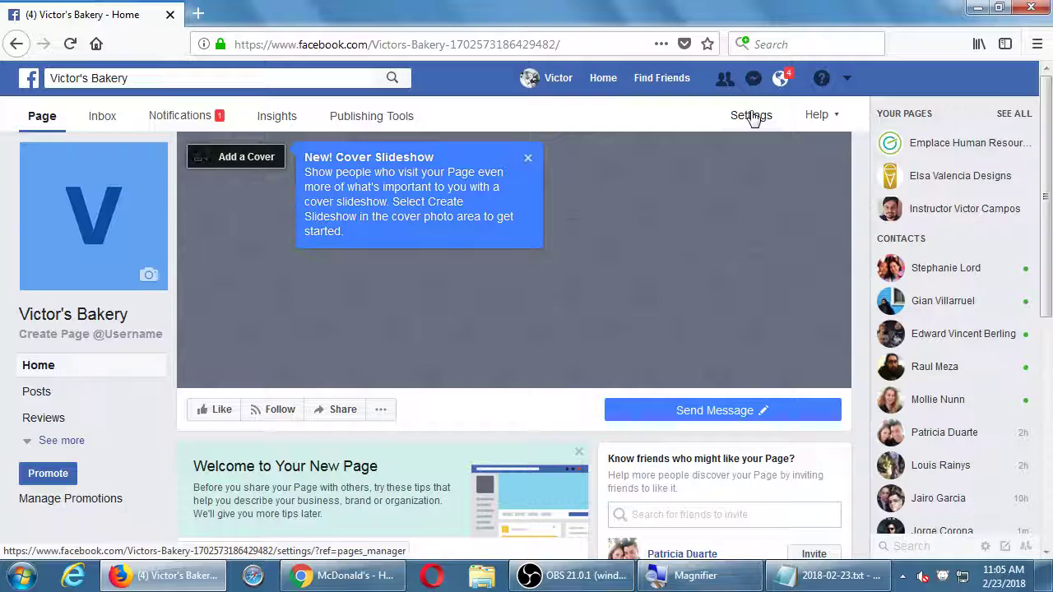
- View the personal news feed and the personal profile, and go back to the Victor's Bakery page
click(609, 79)
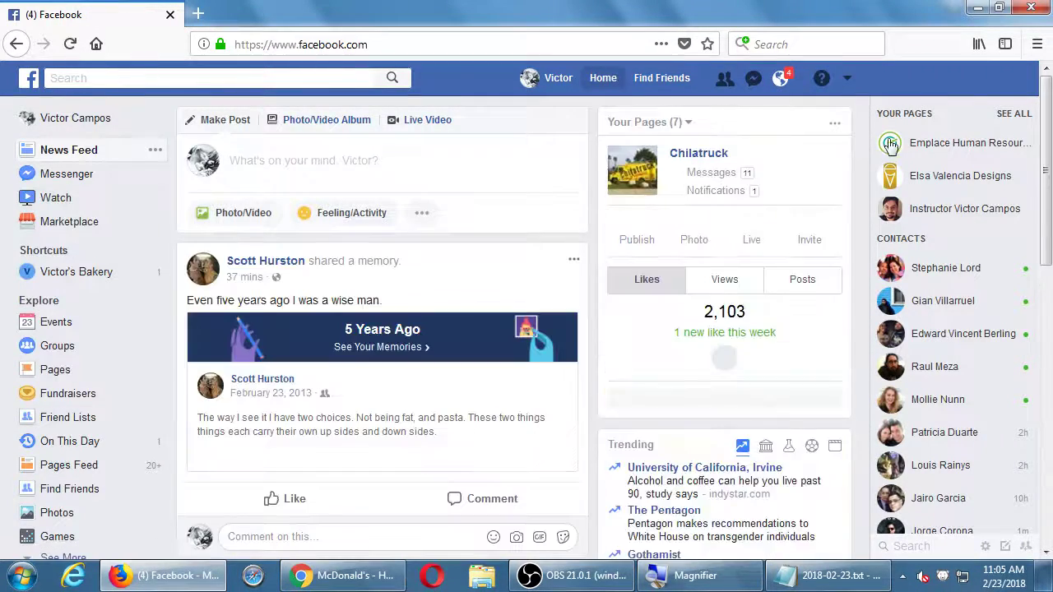
click(572, 82)
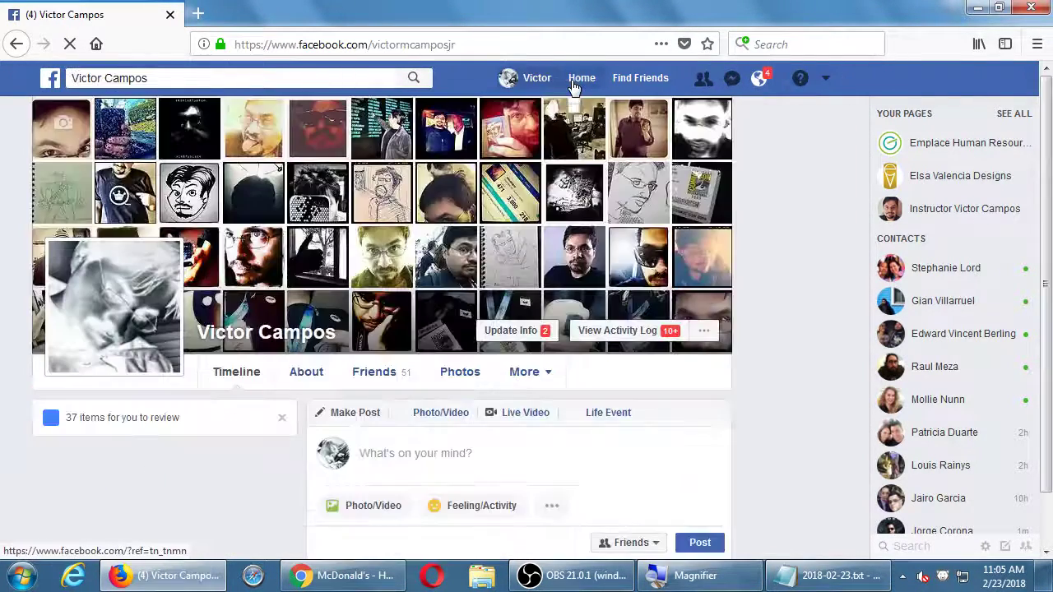
key(alt+Left)
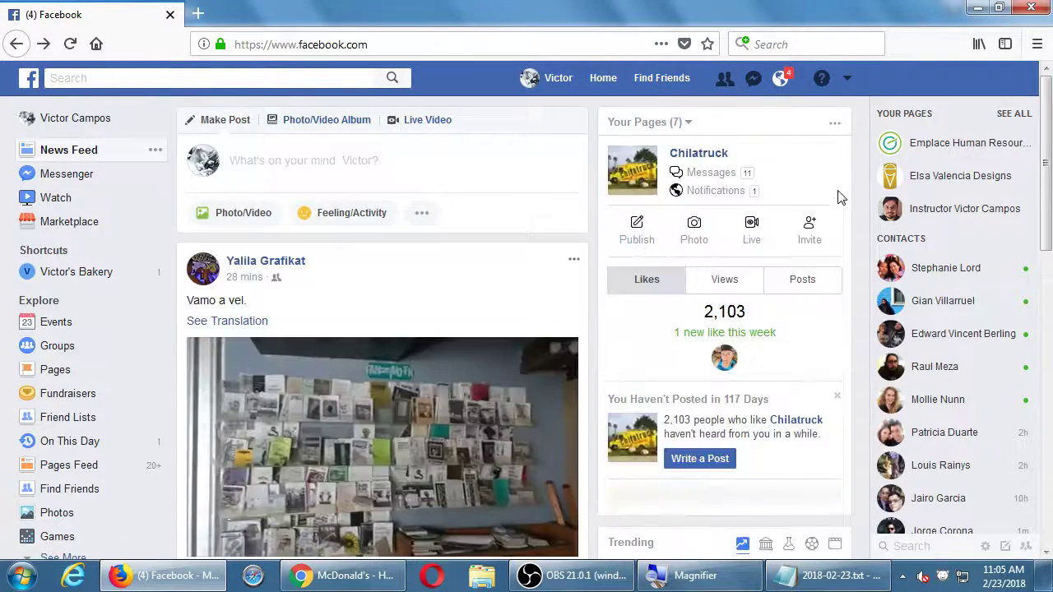
key(alt+Left)
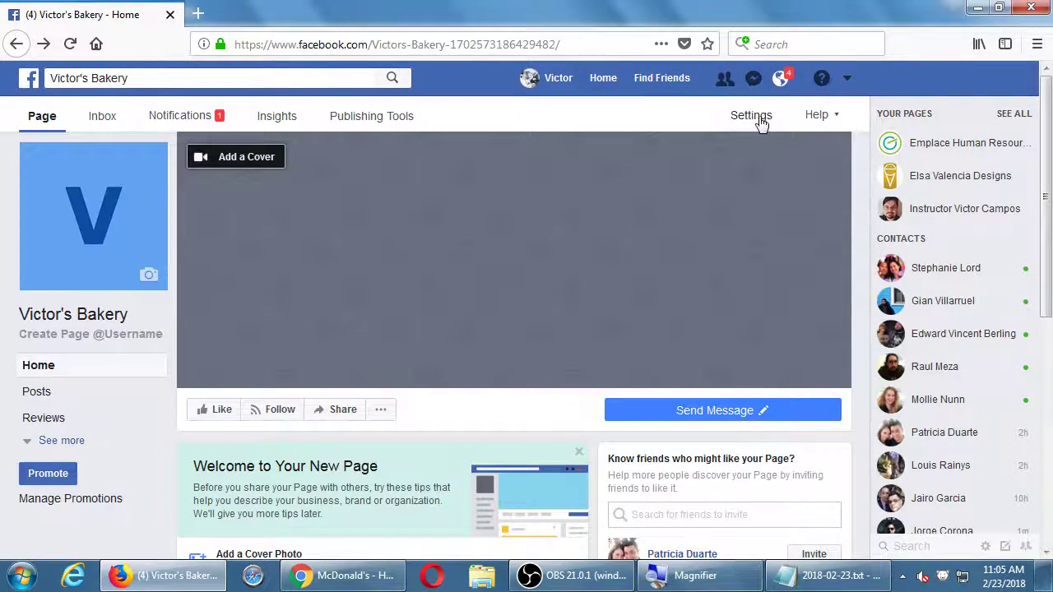
- Open the Victor's Bakery page settings and look through the whole list of general settings
click(757, 119)
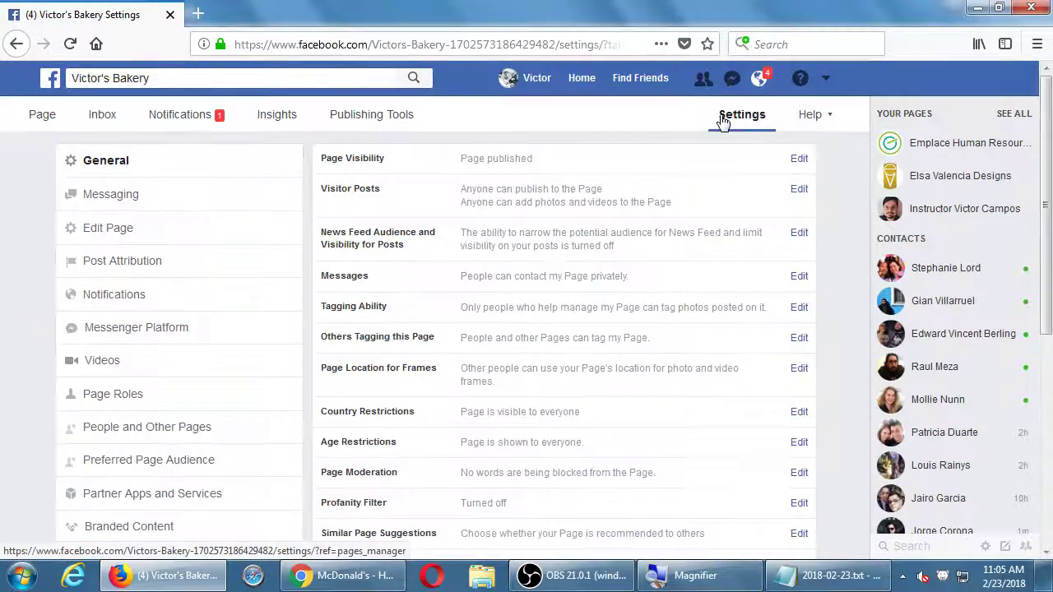
scroll(305, 431, down, 3)
scroll(305, 432, down, 3)
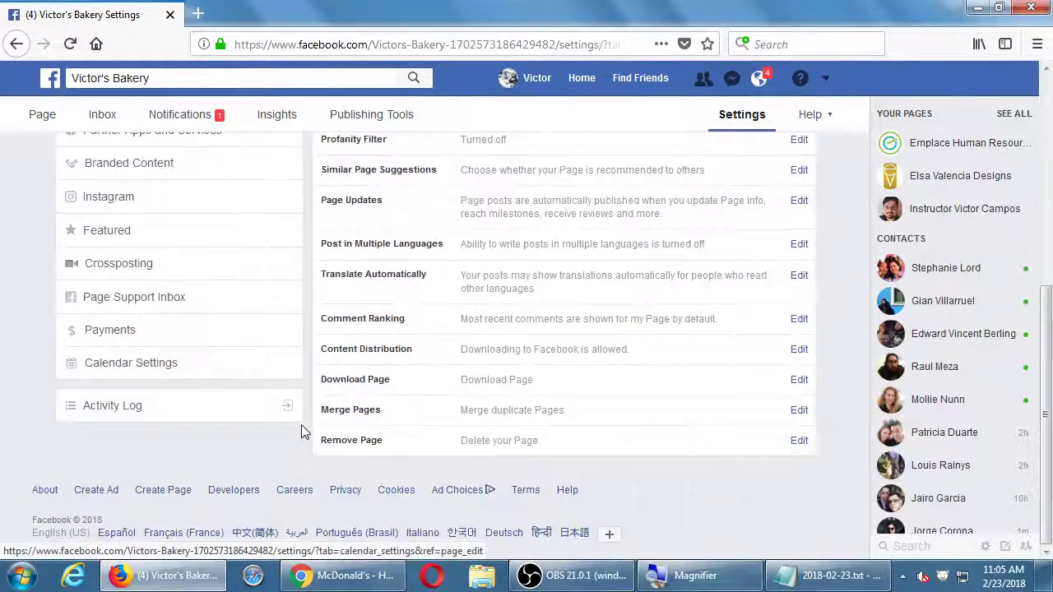
scroll(297, 430, up, 5)
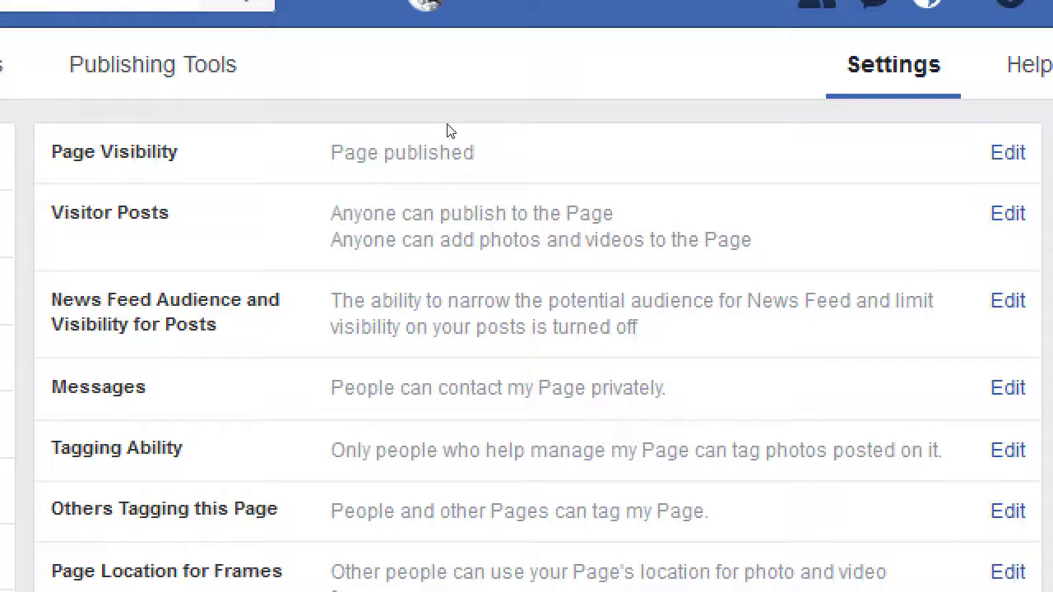
- Show the Page Visibility options for published and unpublished, and cancel without saving
click(793, 165)
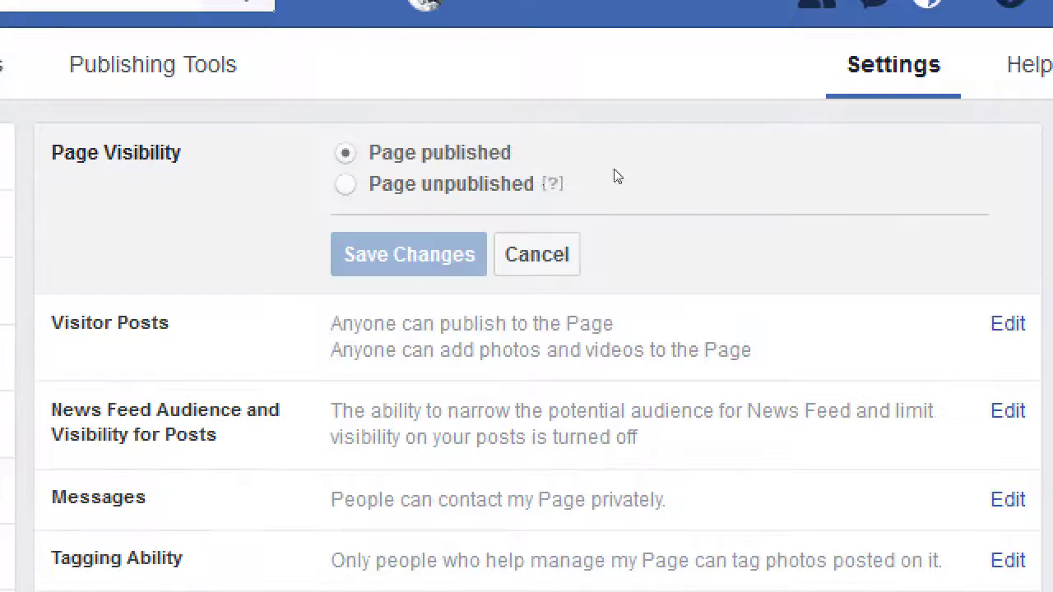
mouse_move(570, 181)
click(543, 254)
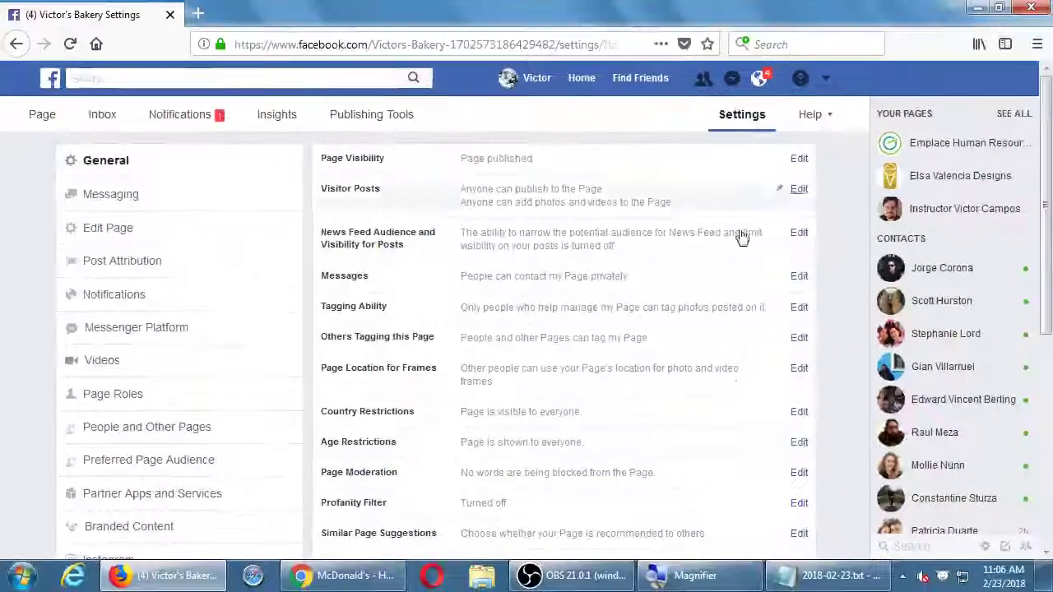
- Switch to the 2018-02-23.txt notes in Notepad and add the line "Twitter is one of the most open platforms" after a blank line
click(831, 576)
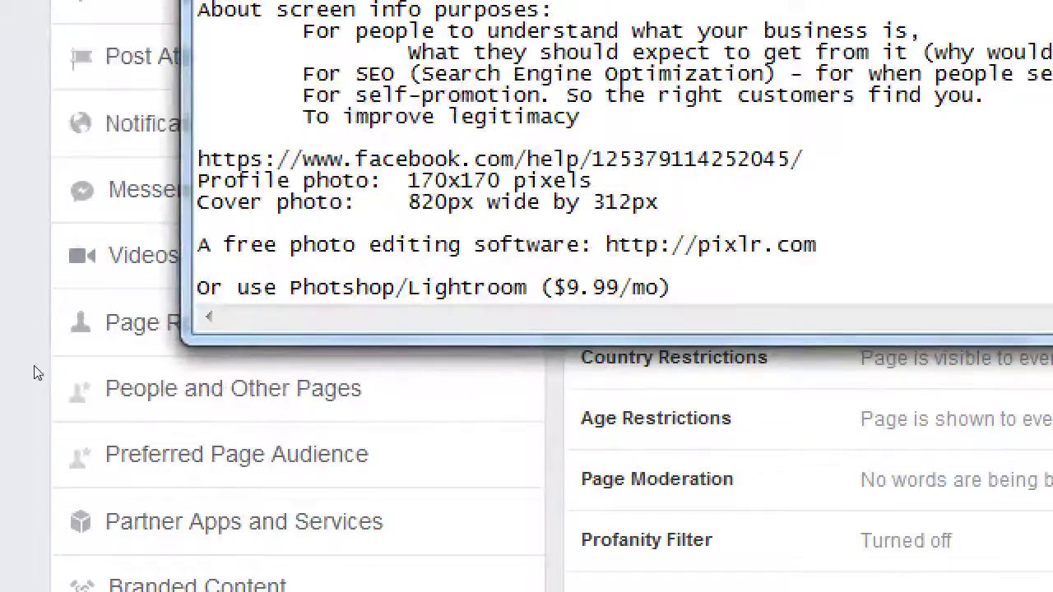
key(Return)
key(Return)
text(Fac)
key(BackSpace)
key(BackSpace)
key(BackSpace)
text(Twitter is )
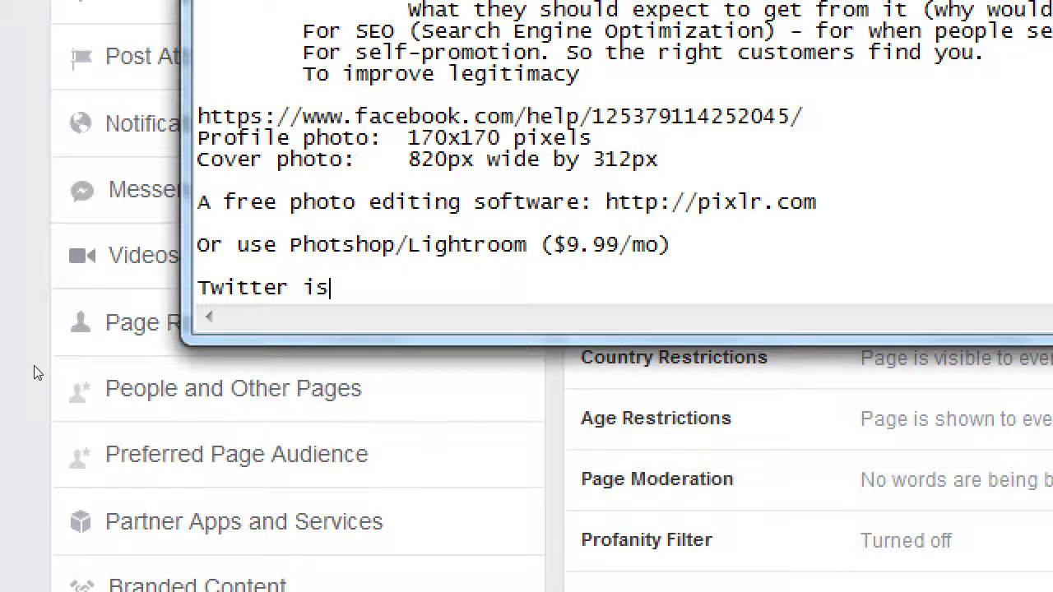
text(one o)
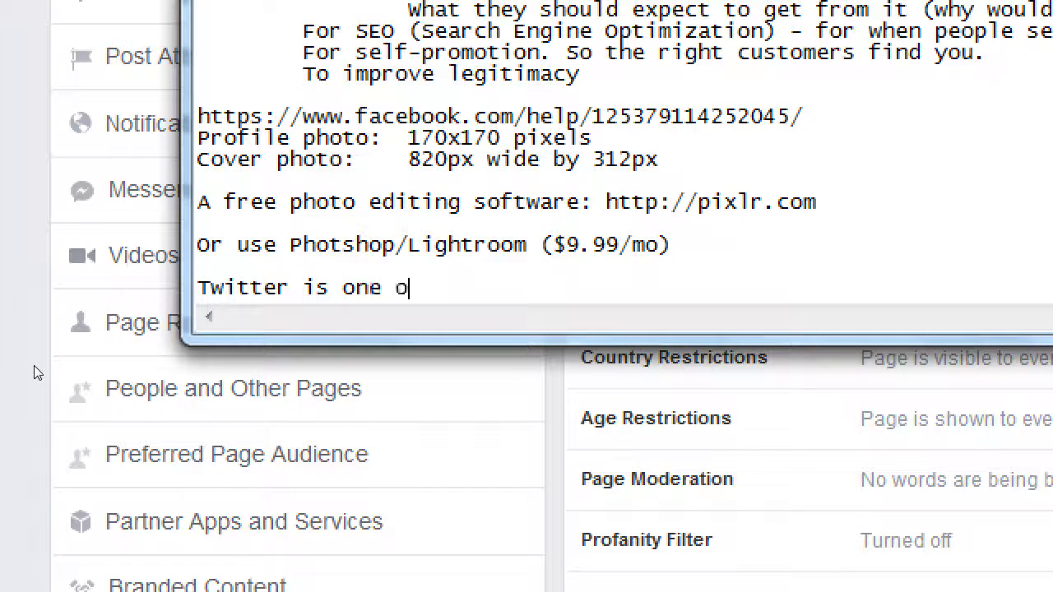
text(f the most open plaf)
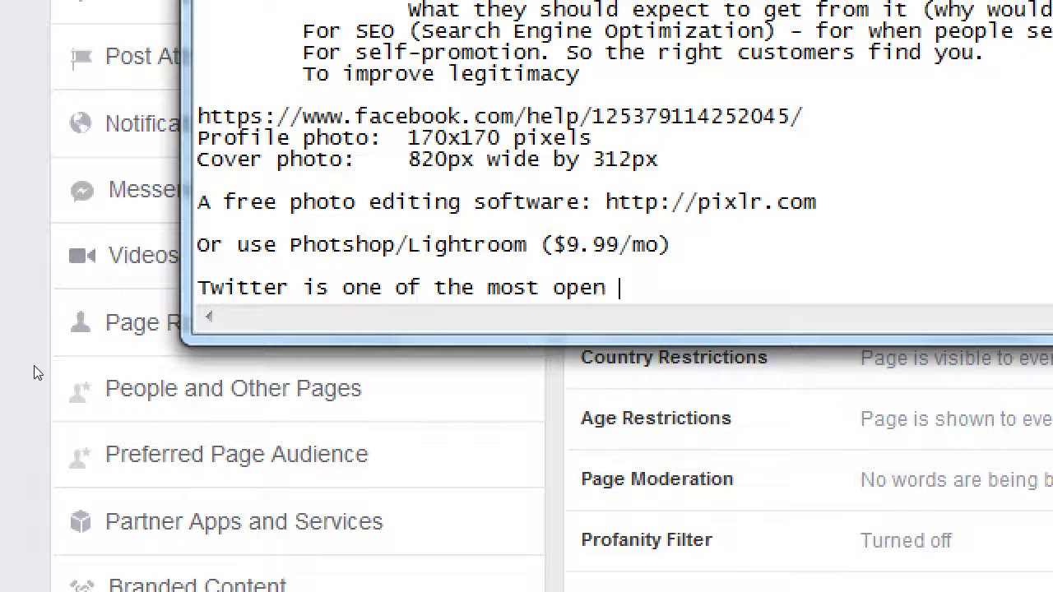
key(BackSpace)
text(tforms)
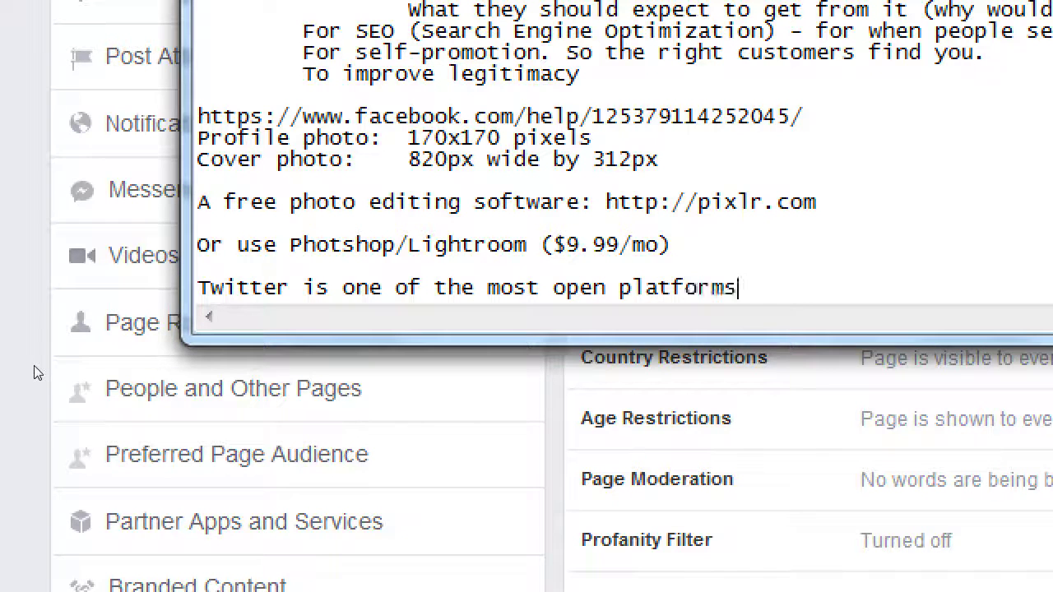
- Add the line "Facebook is one of the most closed platforms" below the Twitter line
key(Return)
text(Facebook is)
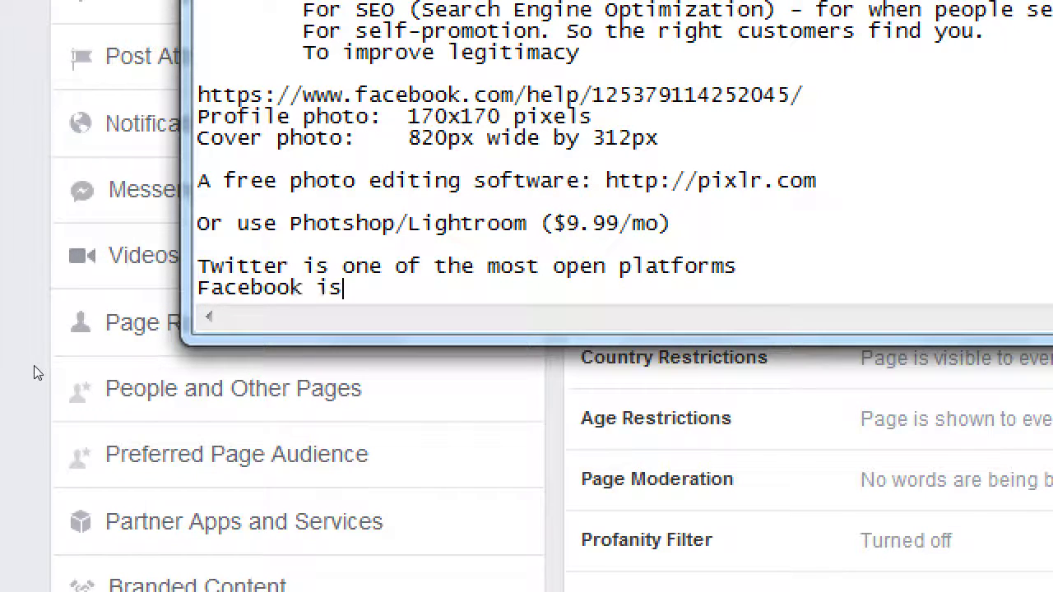
text( one of the most clsoed)
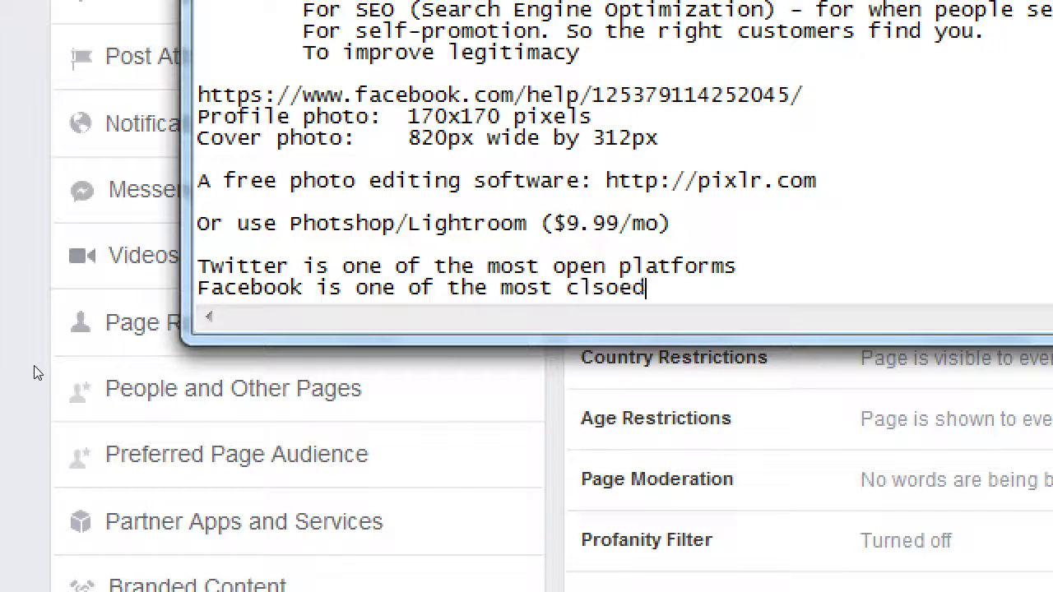
key(BackSpace)
key(BackSpace)
key(BackSpace)
key(BackSpace)
text(osed plat)
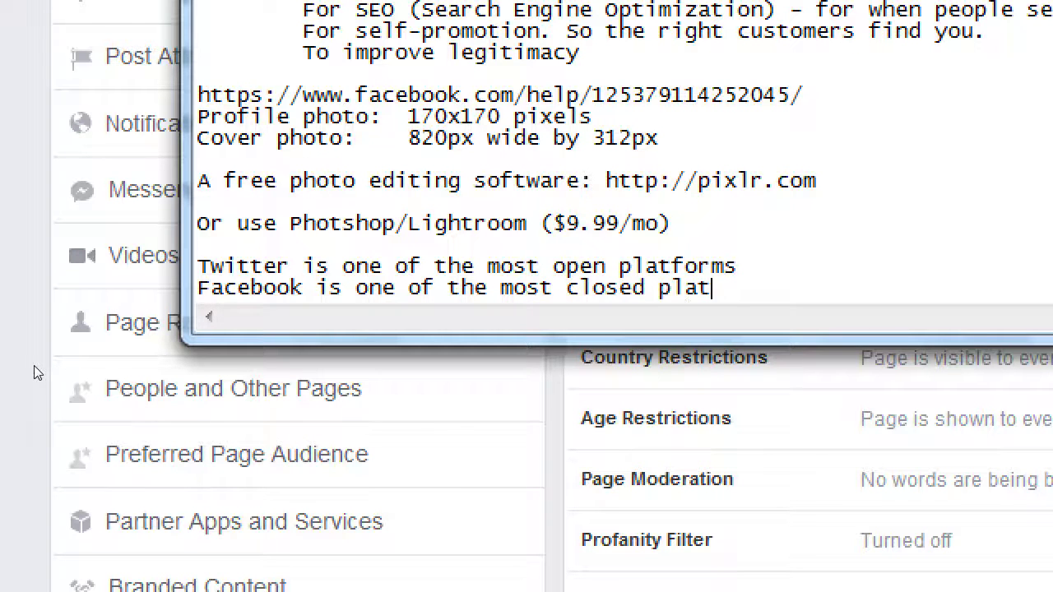
text(forms)
key(Return)
- Insert the indented line "Your message can get away from you" under the Twitter line
key(Up)
key(Up)
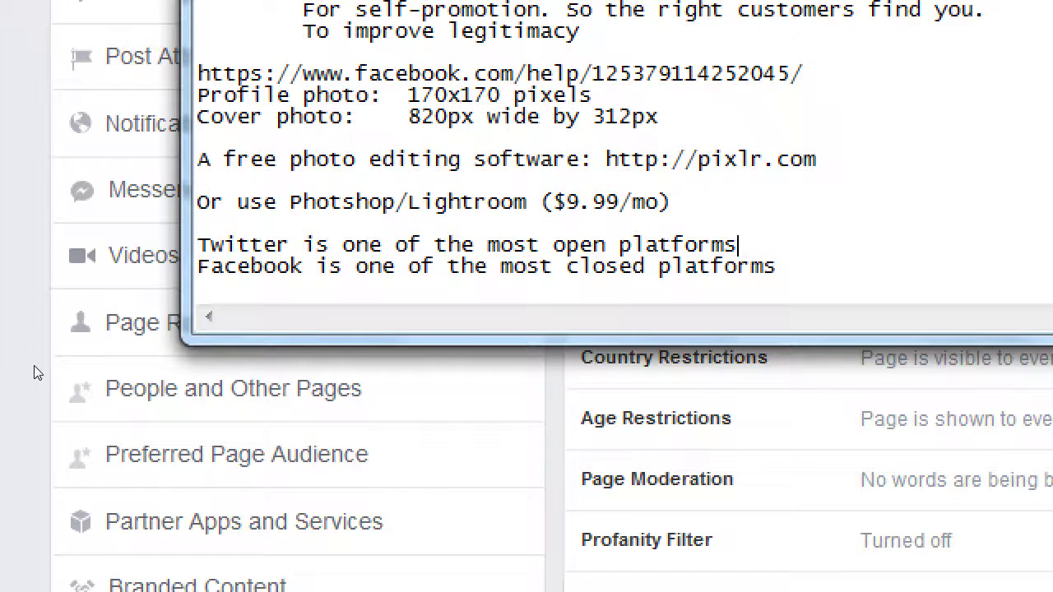
key(End)
key(Return)
key(Tab)
text(Your message can g)
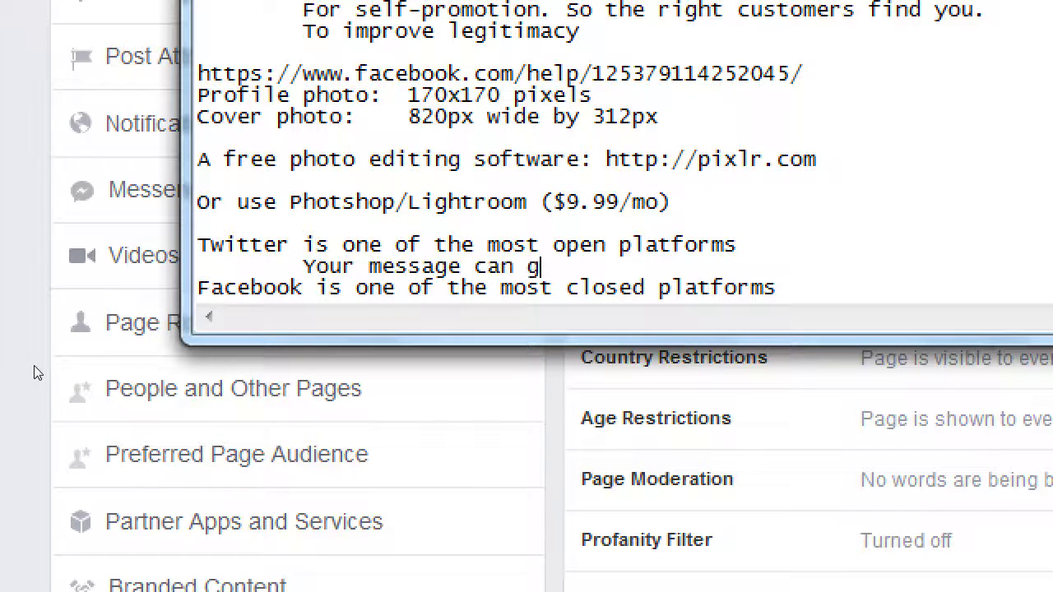
text(et away from you)
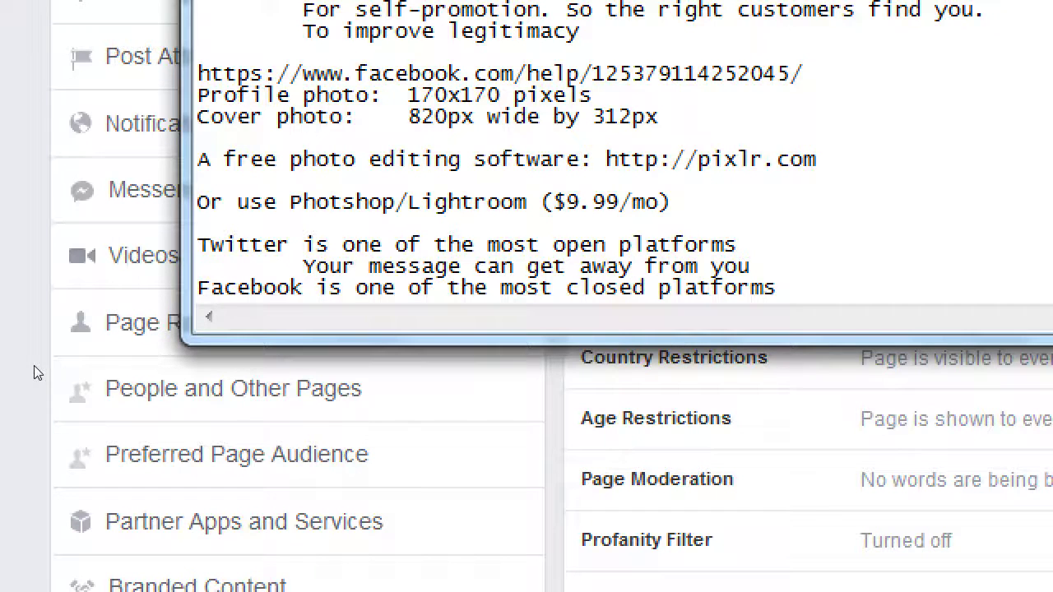
- Add the indented line "You can control your message more" under the Facebook line
key(Down)
key(End)
key(Return)
key(Tab)
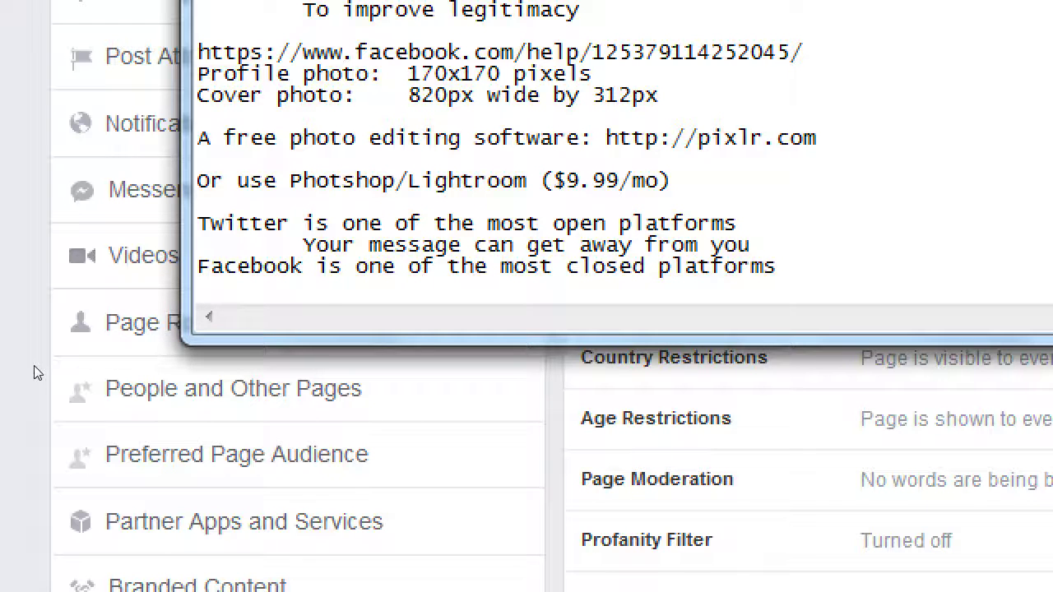
text(You can control your message more)
- Insert a second indented line under the Twitter heading reading "You cannot affect other people's Tweets"
key(Up)
key(Up)
key(End)
text(\)
key(Return)
key(ctrl+End)
key(Up)
key(Up)
key(Up)
key(End)
key(BackSpace)
key(Down)
key(Tab)
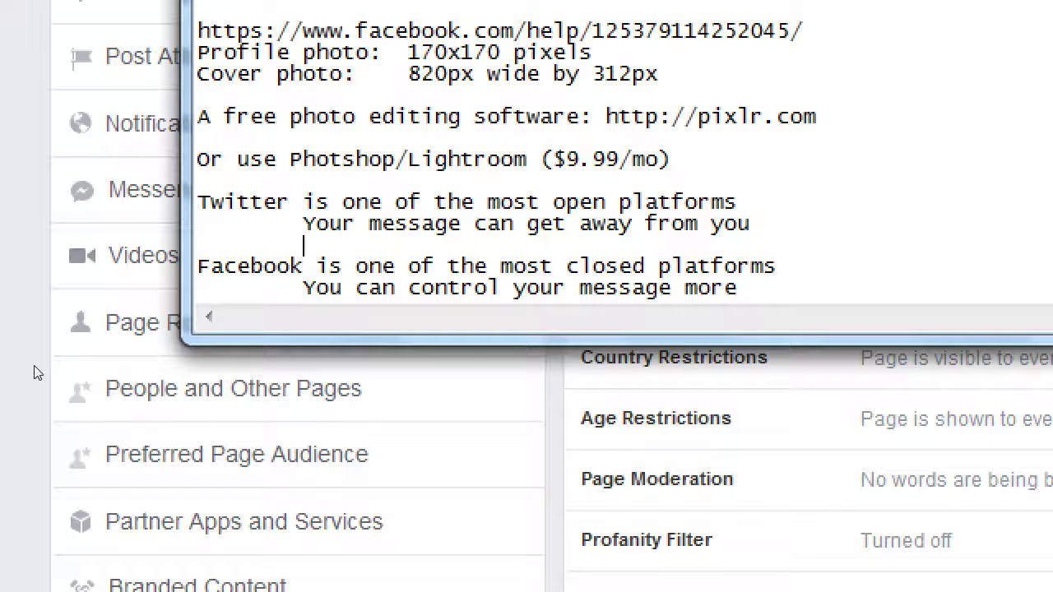
text(You cannot affect)
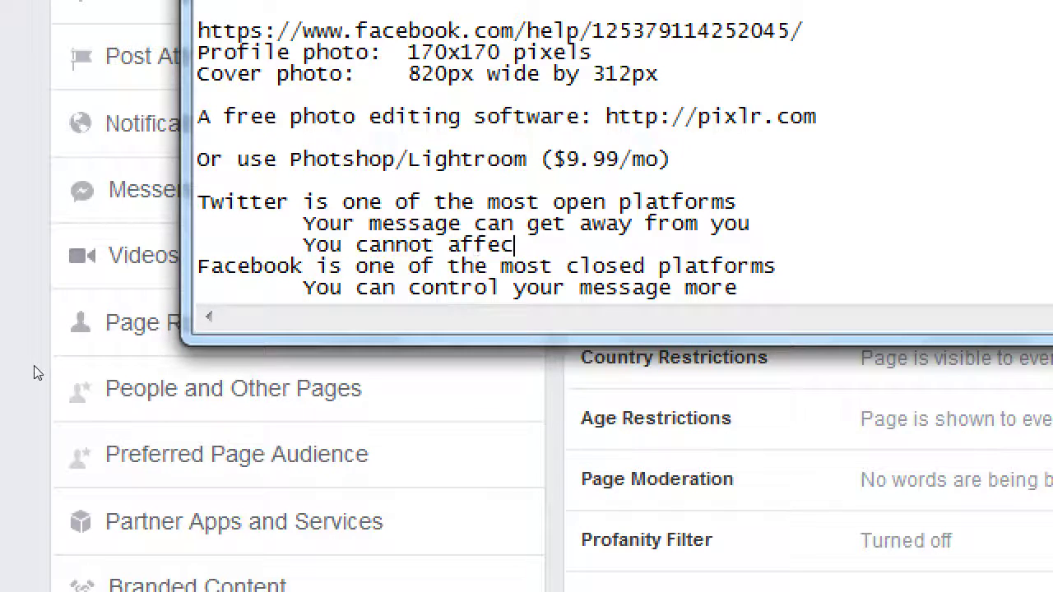
key(BackSpace)
key(BackSpace)
key(BackSpace)
key(BackSpace)
key(BackSpace)
key(BackSpace)
text(ffect other peop)
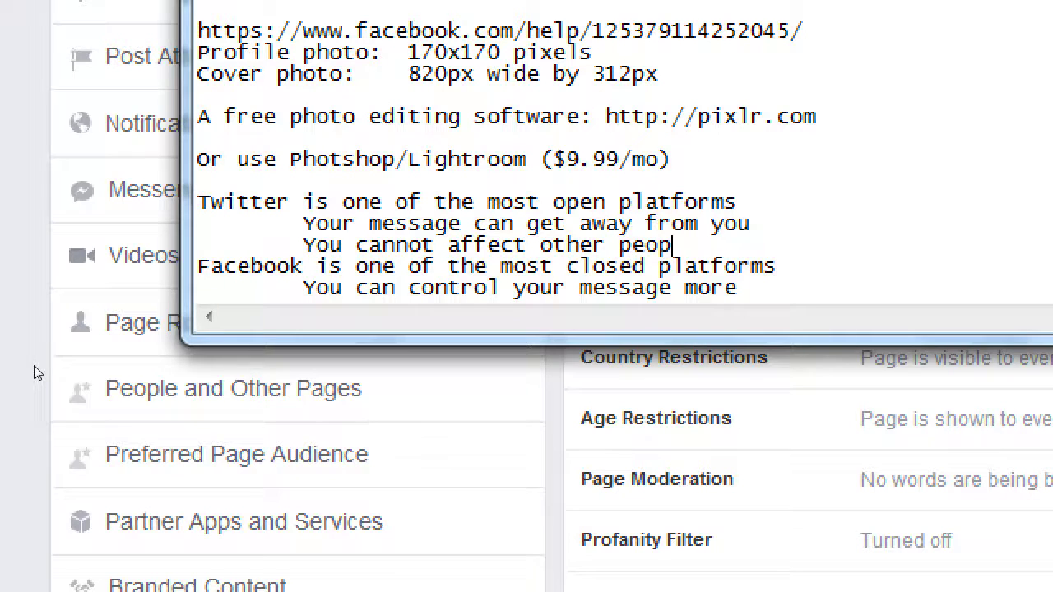
text(le's Tweets)
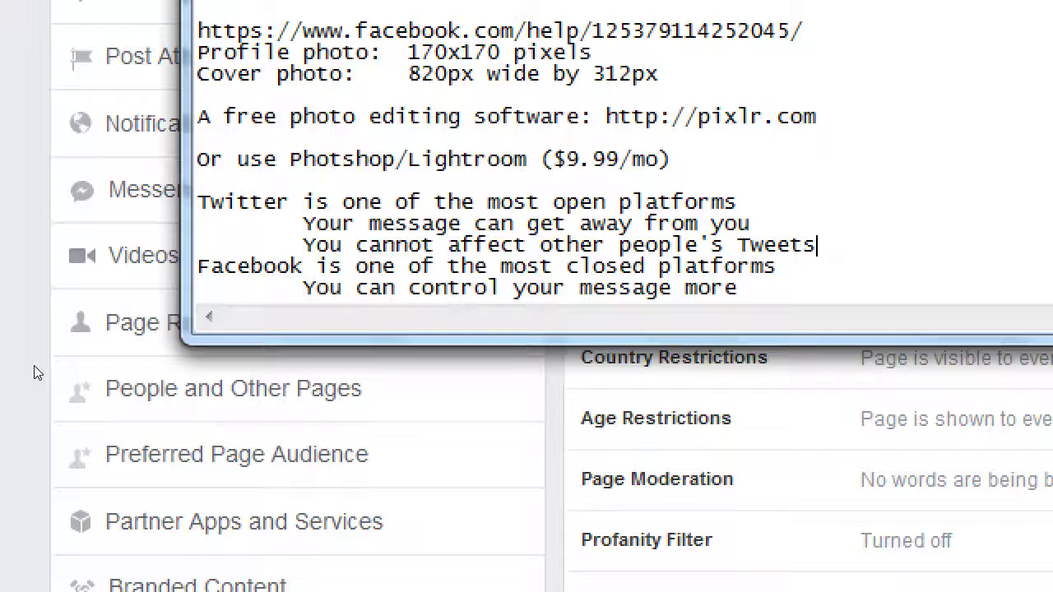
- Add a second indented line under the Facebook heading reading "You can delete/edit other people's posts on YOUR page"
key(Down)
key(Return)
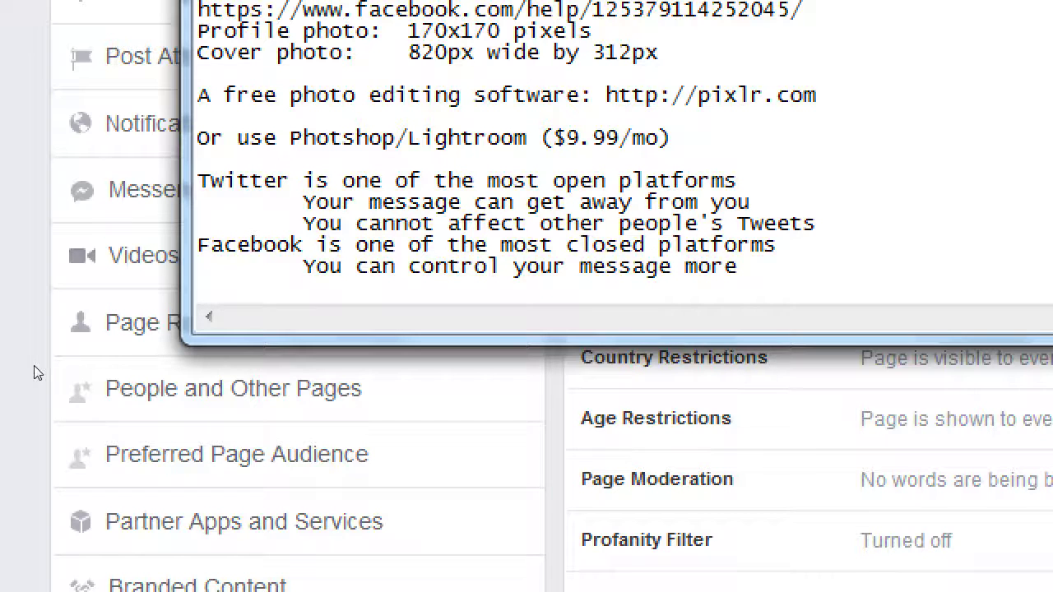
text(You can delete)
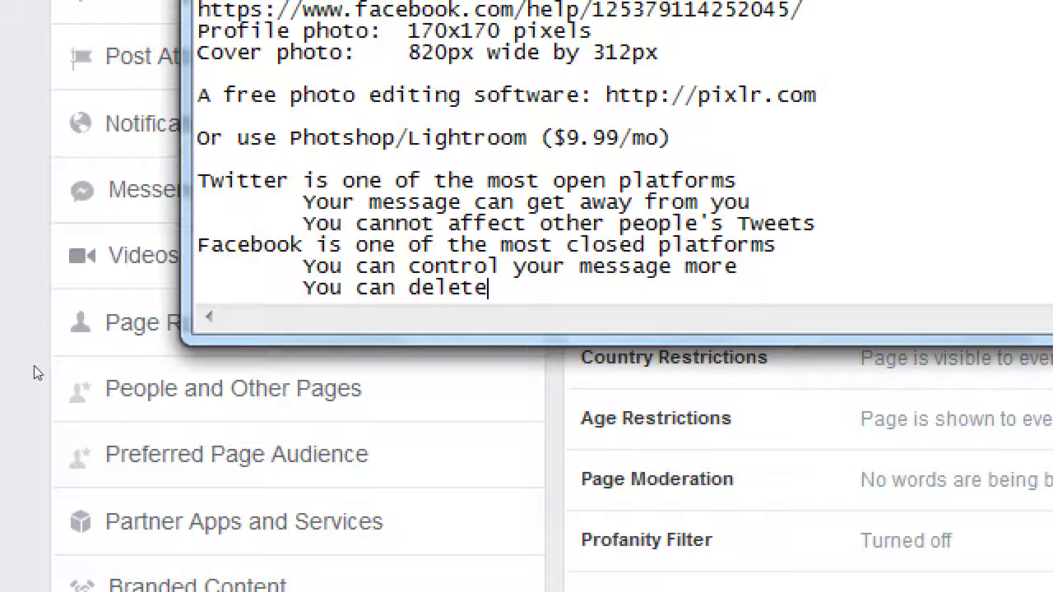
text(/edit other people's po)
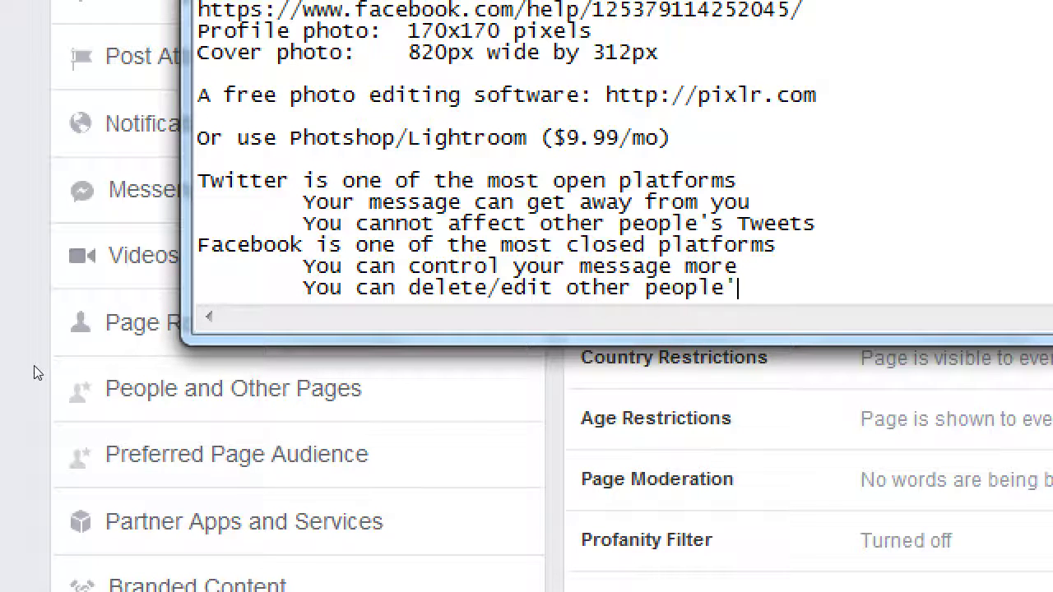
text(sts on )
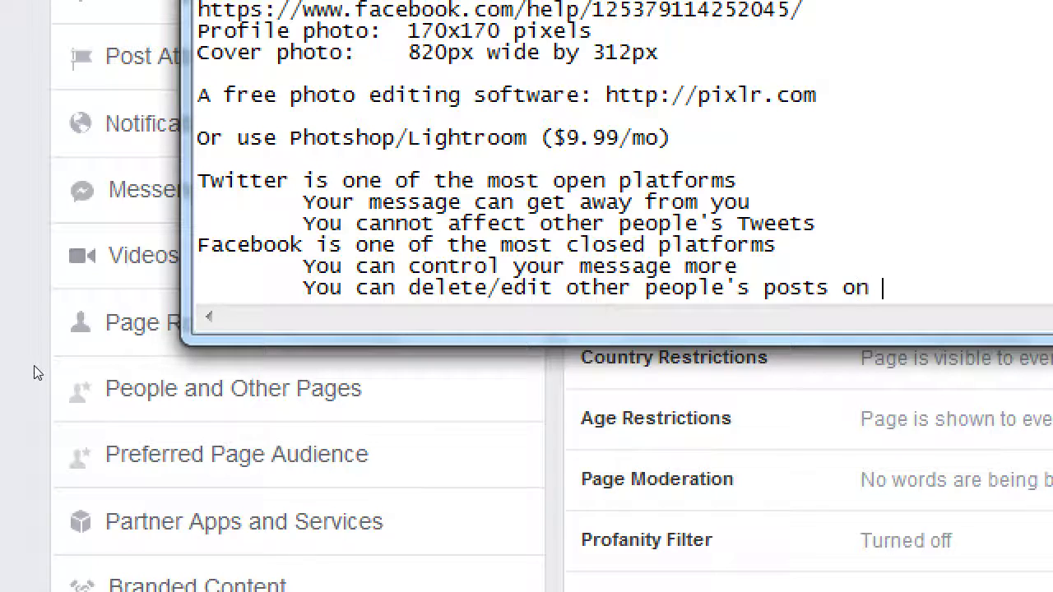
text(YOUR page)
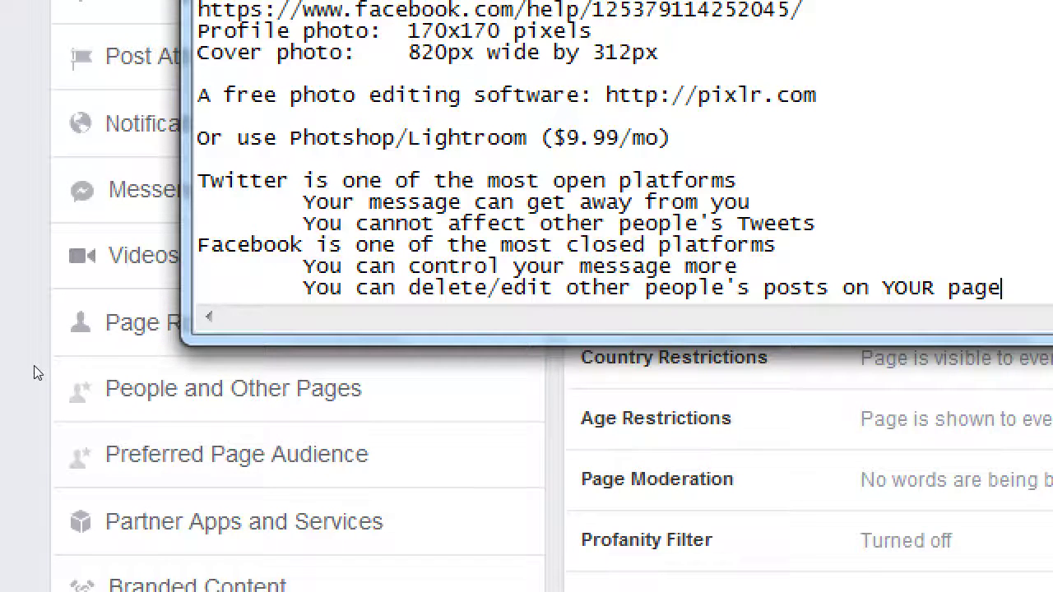
- Highlight the Facebook heading in the notes together with its two indented lines
key(shift+Up)
key(shift+Up)
key(shift+Home)
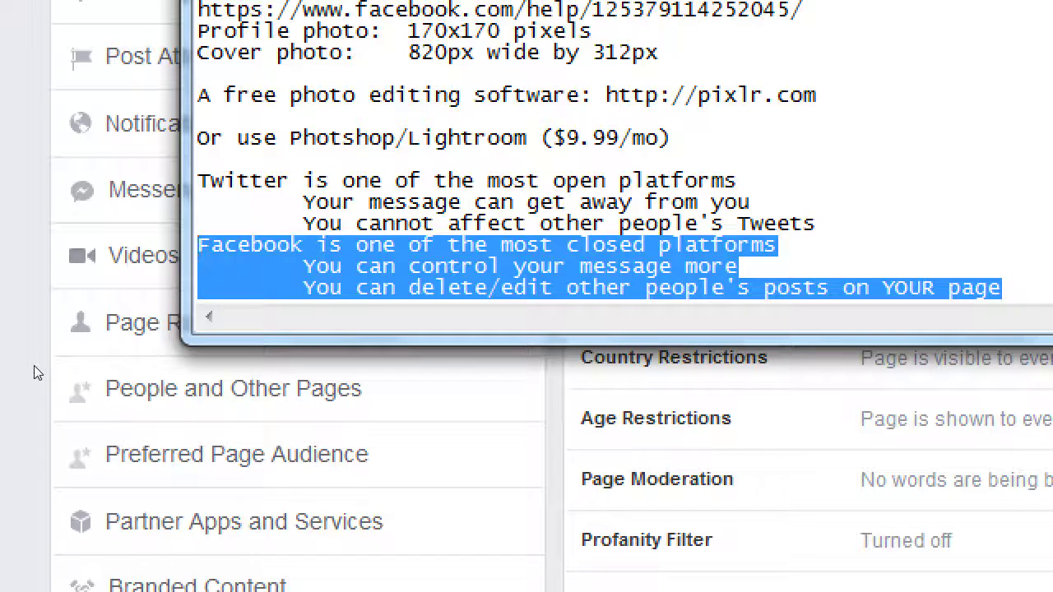
- Highlight only the heading line "Facebook is one of the most closed platforms" in the notes
key(Up)
key(Down)
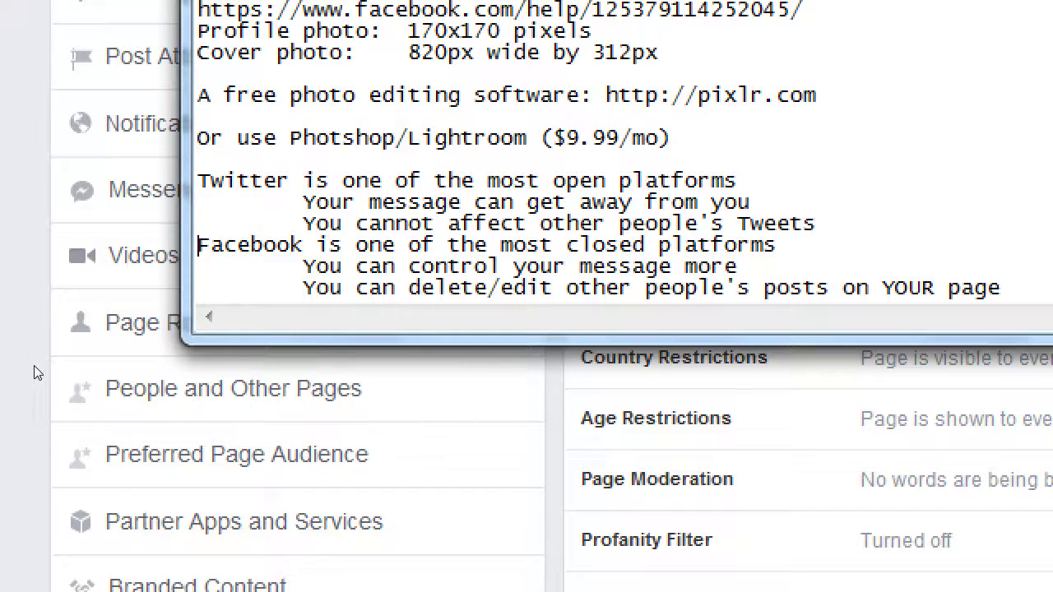
key(shift+End)
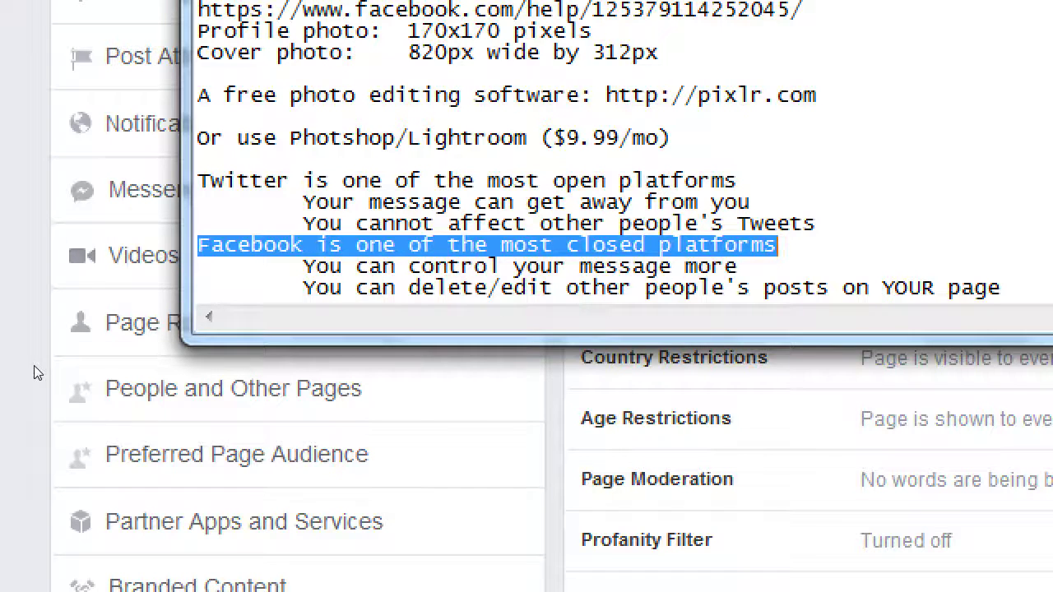
- Switch to the page's general settings in the browser, open Visitor Posts for editing and select "Disable posts by other people on the Page"
click(34, 365)
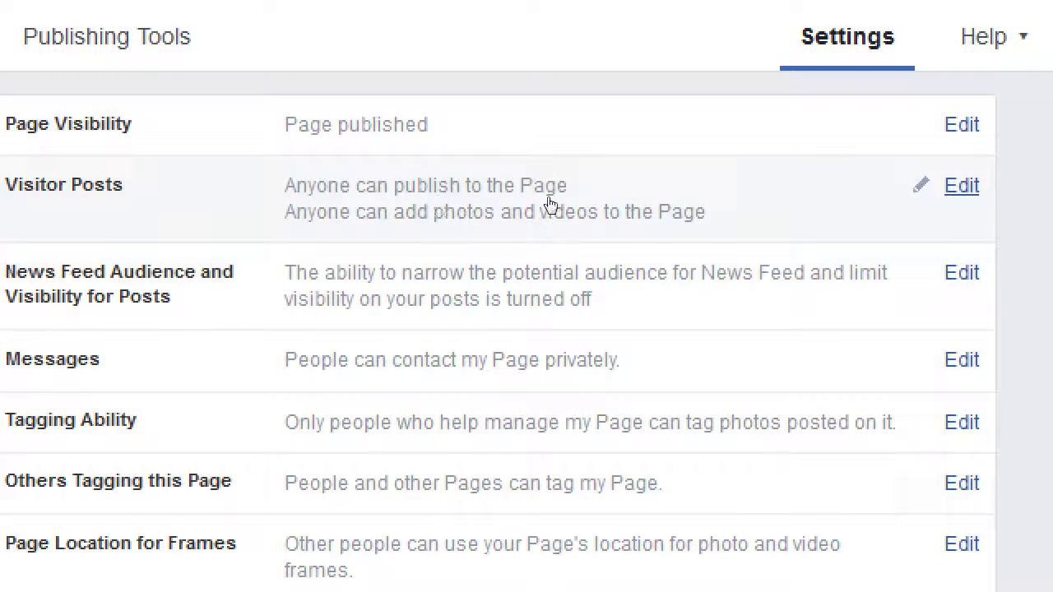
click(797, 198)
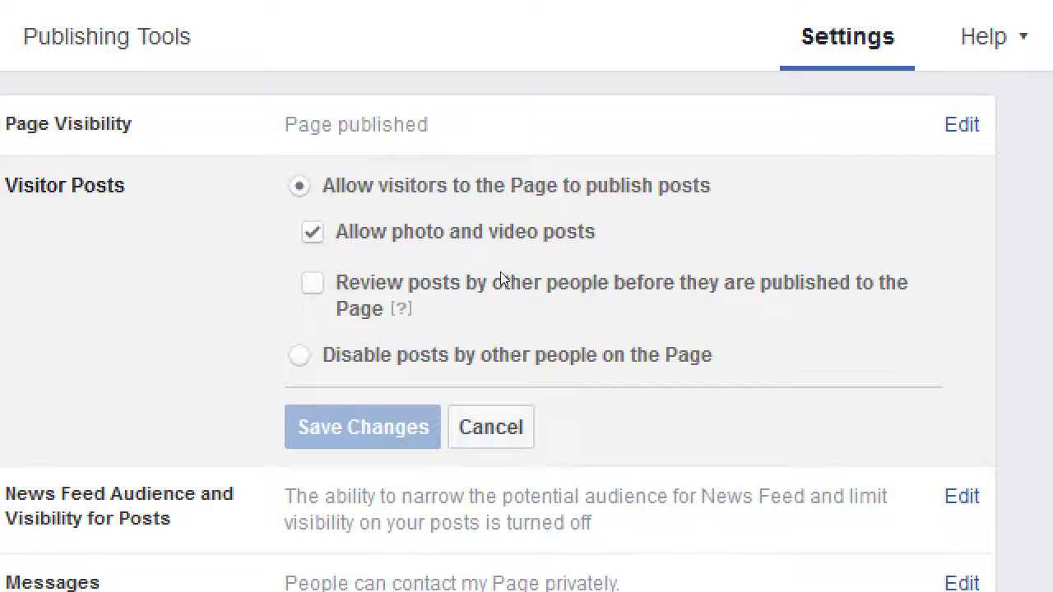
key(Down)
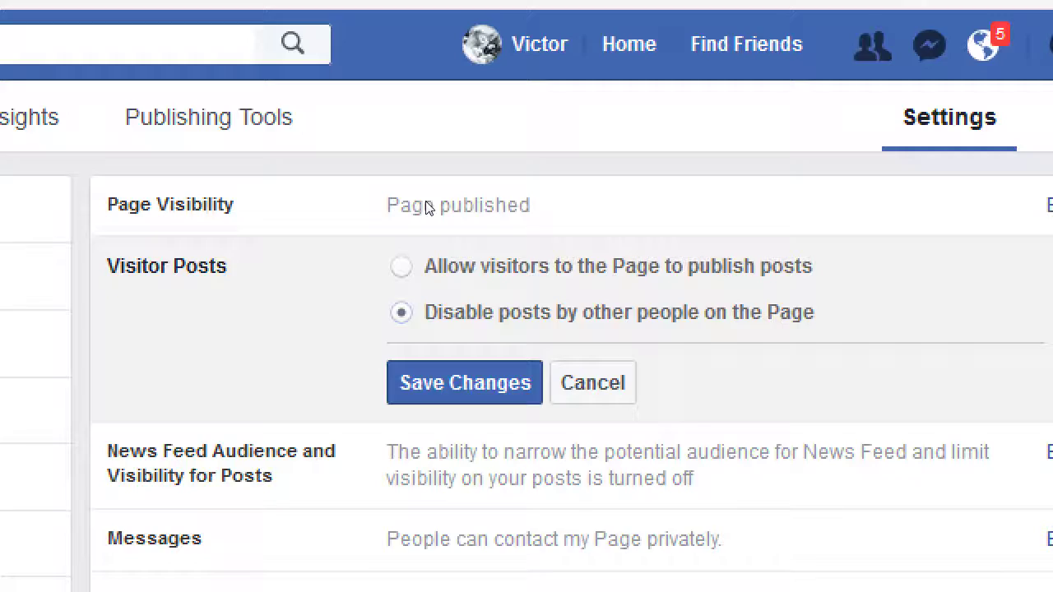
- Return to the notes and add the heading "Approaches to social media:" below the Facebook lines, separated by a blank line
key(alt+Tab)
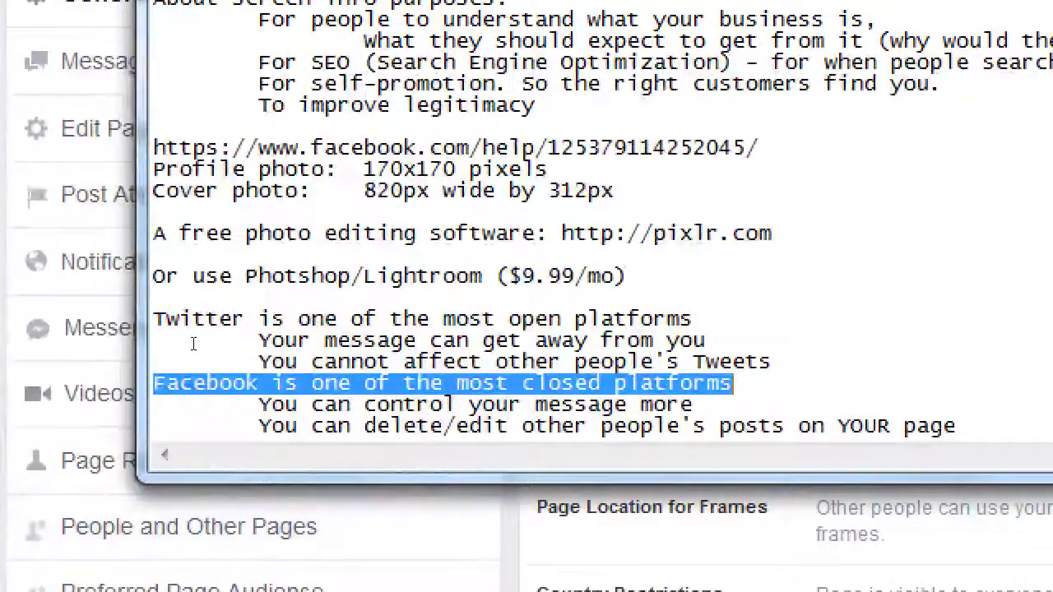
double_click(296, 319)
click(210, 347)
key(ctrl+End)
text(Approaches to soal)
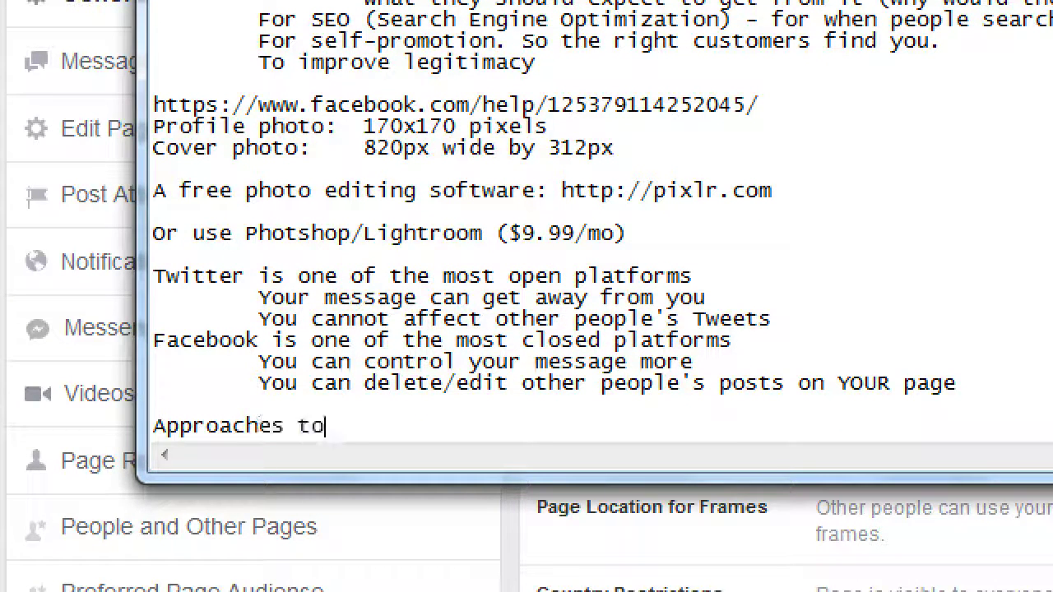
key(BackSpace)
key(BackSpace)
text(cial media:)
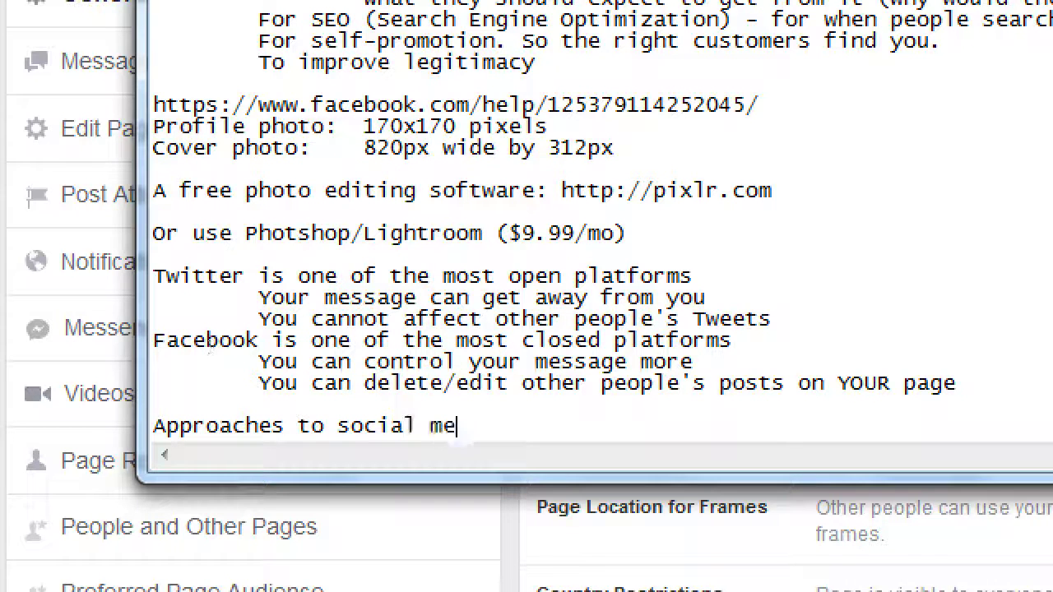
- List "Monologue" and "Dialogue" as two indented lines under the "Approaches to social media:" heading
key(Return)
key(Tab)
text(Monolog)
key(Return)
key(Tab)
text(Dialog)
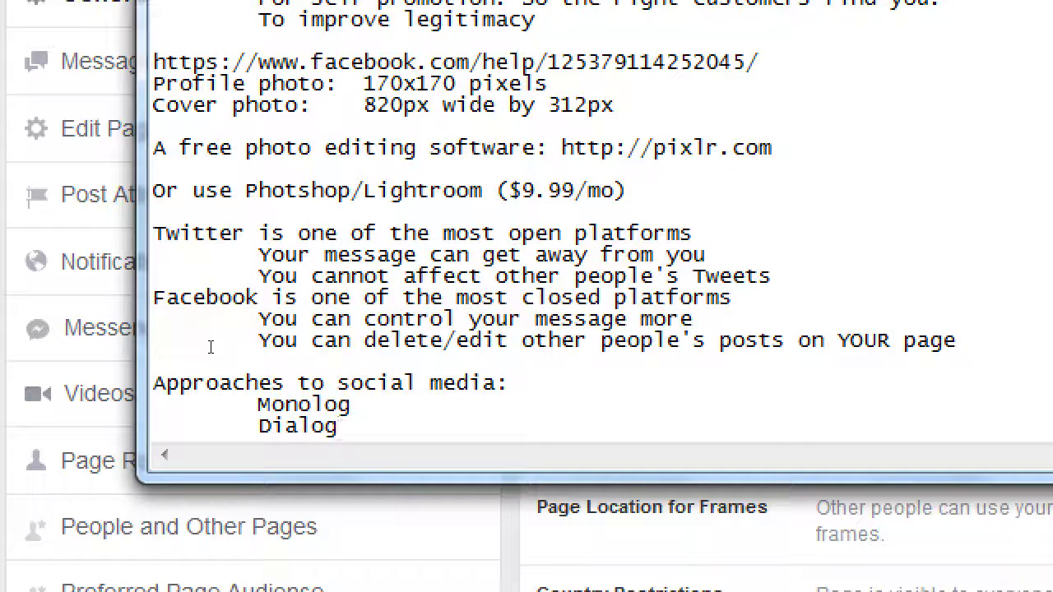
key(Up)
key(End)
text(ue)
key(Down)
text(ue)
- Describe the Monologue item as "- One person talking" and start the Dialogue item's description with an aligned dash
key(Up)
key(End)
key(Tab)
text(- Oner person talking)
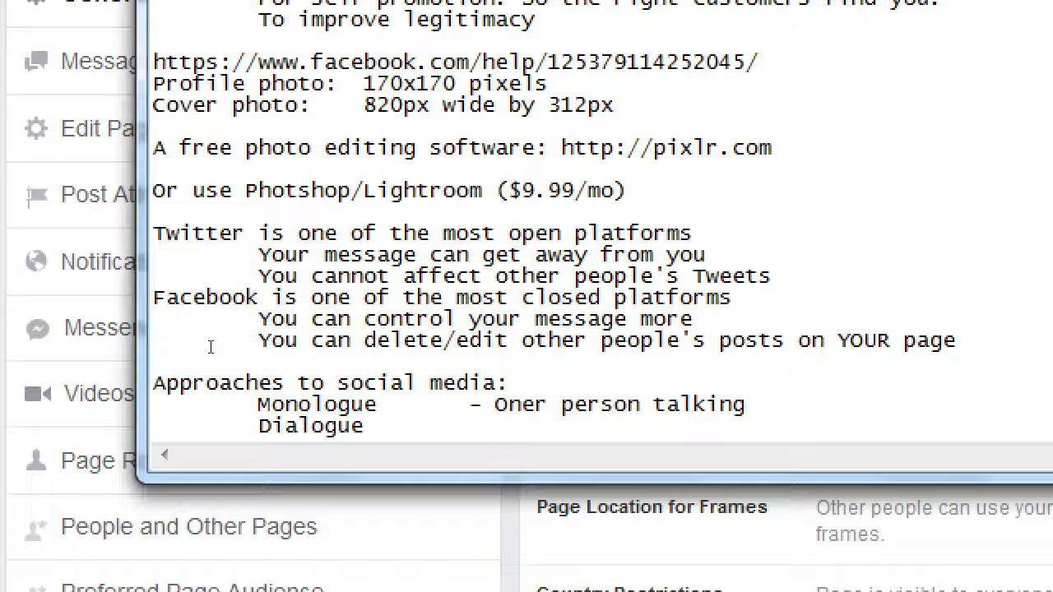
key(Home)
key(Tab)
text(-)
key(Up)
key(Right)
key(Right)
key(Right)
key(Delete)
- Complete the Dialogue item's description with "Two or more talking"
key(Down)
text(Two more)
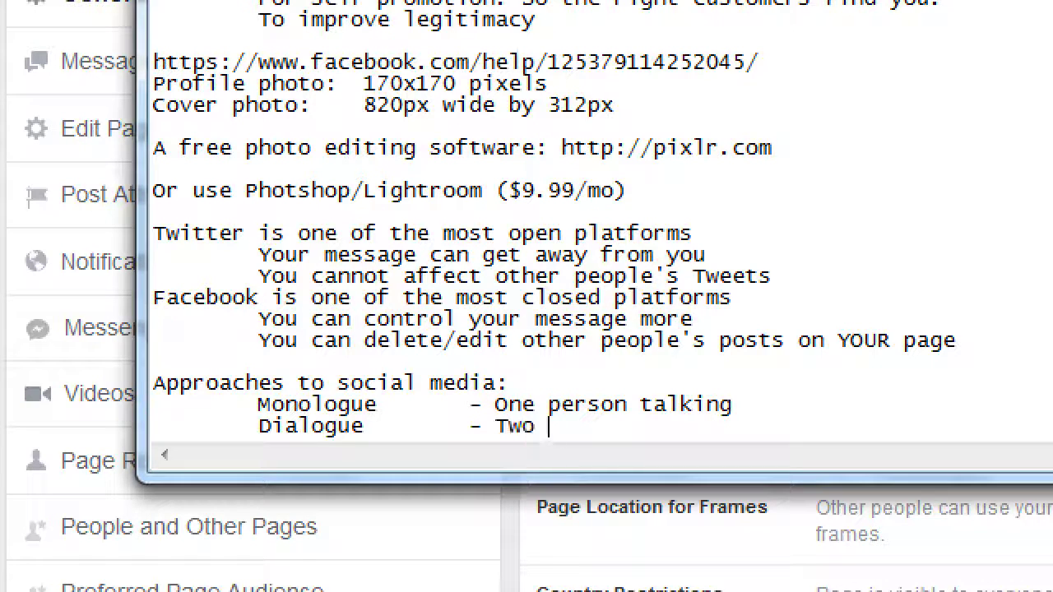
key(BackSpace)
key(BackSpace)
key(BackSpace)
key(BackSpace)
text(ore m)
key(BackSpace)
key(BackSpace)
key(BackSpace)
text(more talking)
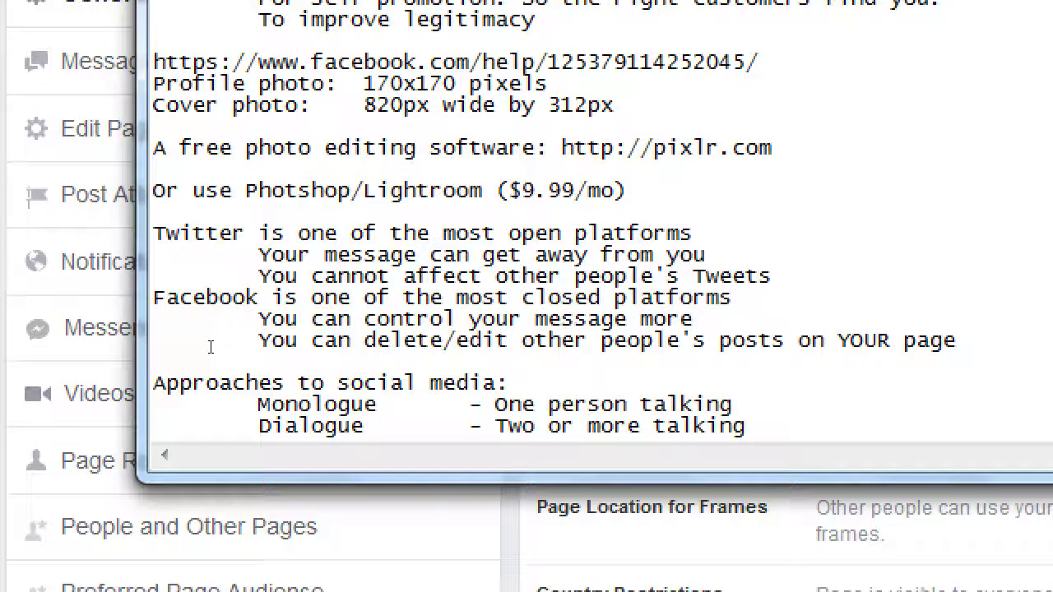
- Insert the further indented line "You talk at your followers" beneath the Monologue item
key(Return)
key(Return)
key(Return)
click(208, 348)
key(Up)
key(End)
key(Return)
key(Tab)
key(Tab)
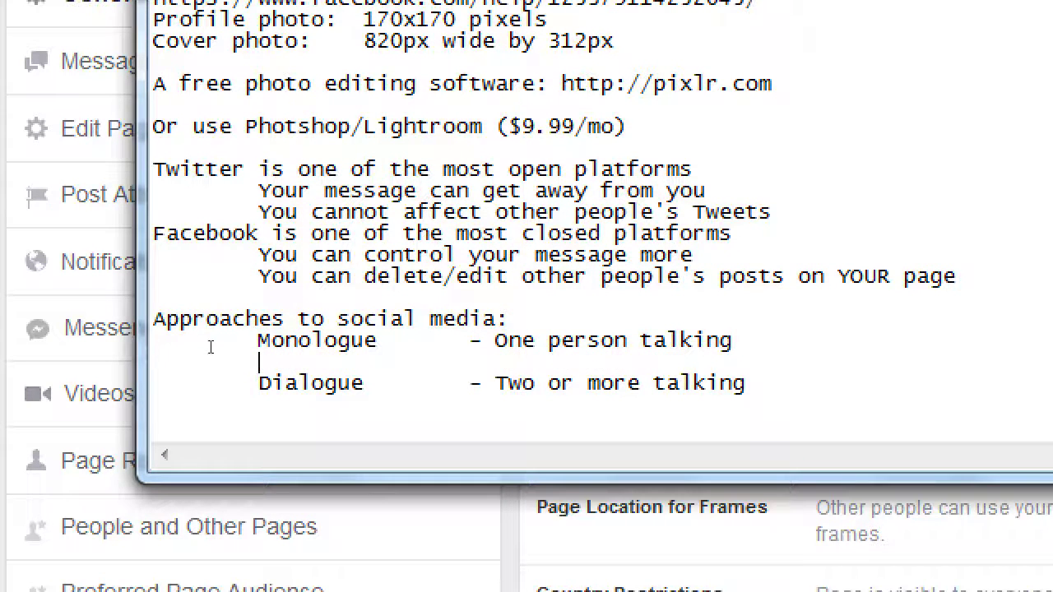
text(You t)
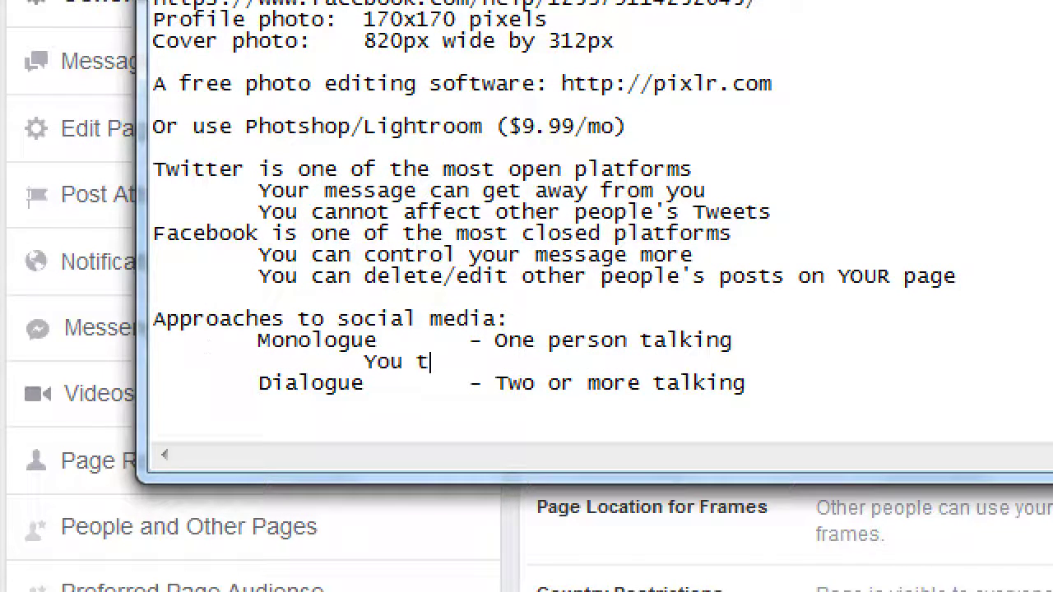
text(alk at your followers)
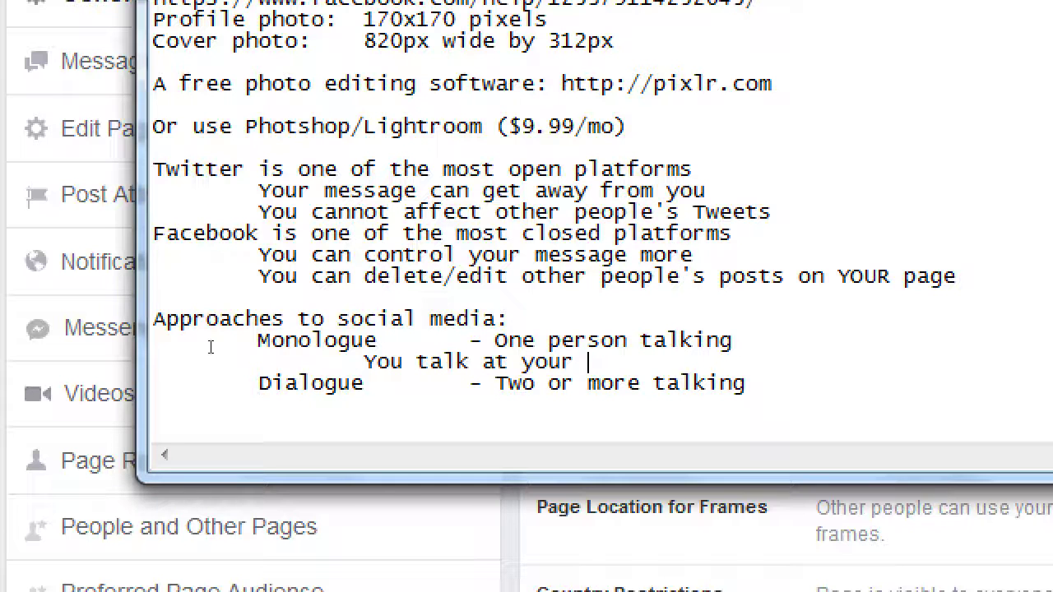
- Add the further indented line "You talk with your followers" beneath the Dialogue item
key(ctrl+End)
key(Up)
key(Up)
key(Tab)
key(Tab)
text(You ta)
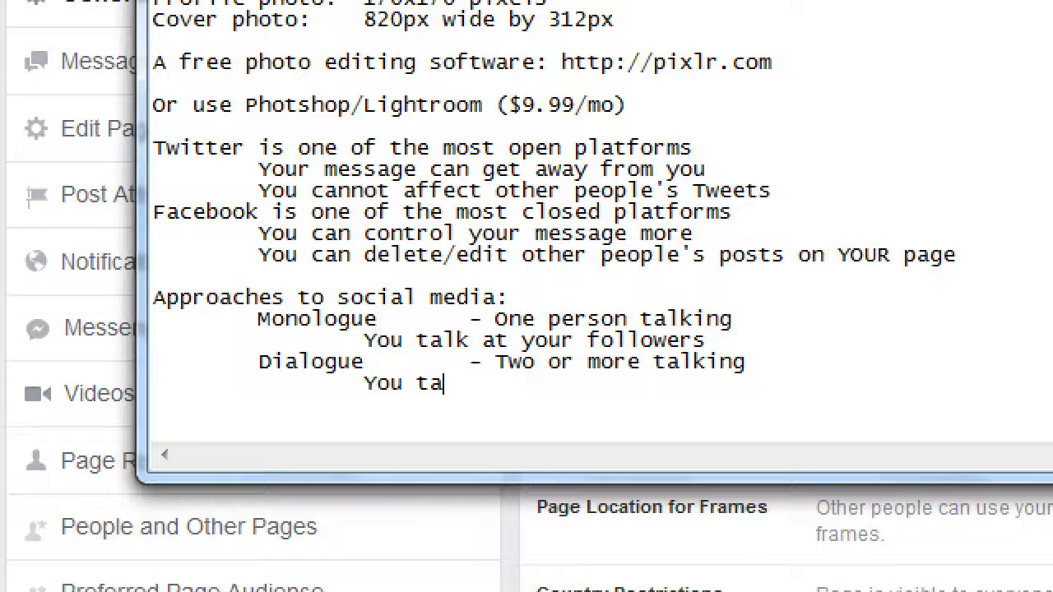
text(lk with your followers)
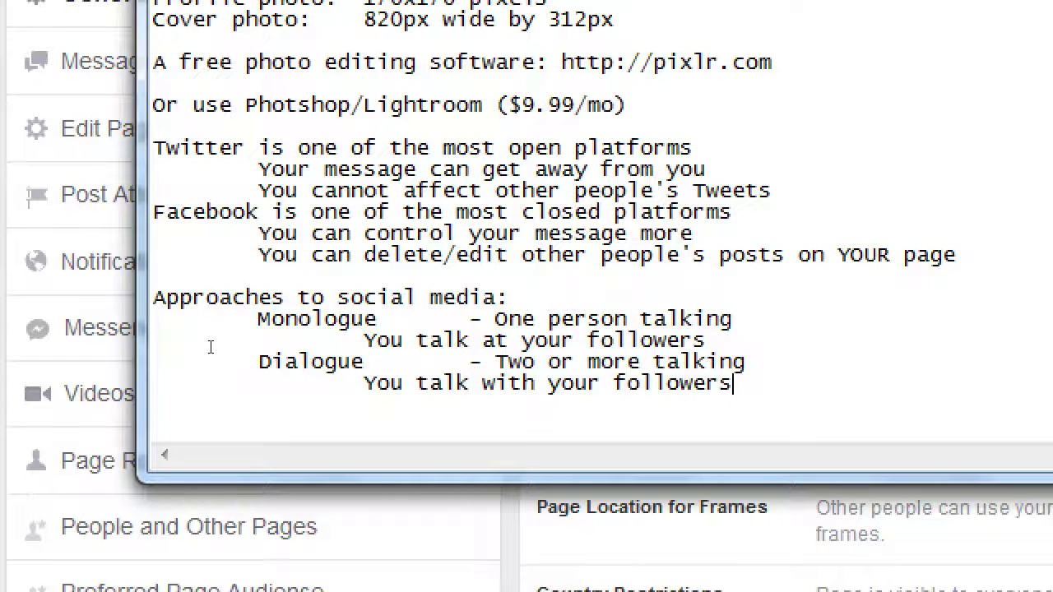
- Back in the page's Visitor Posts setting, try allowing visitors to publish posts and reselect disabling posts by other people
key(alt+Tab)
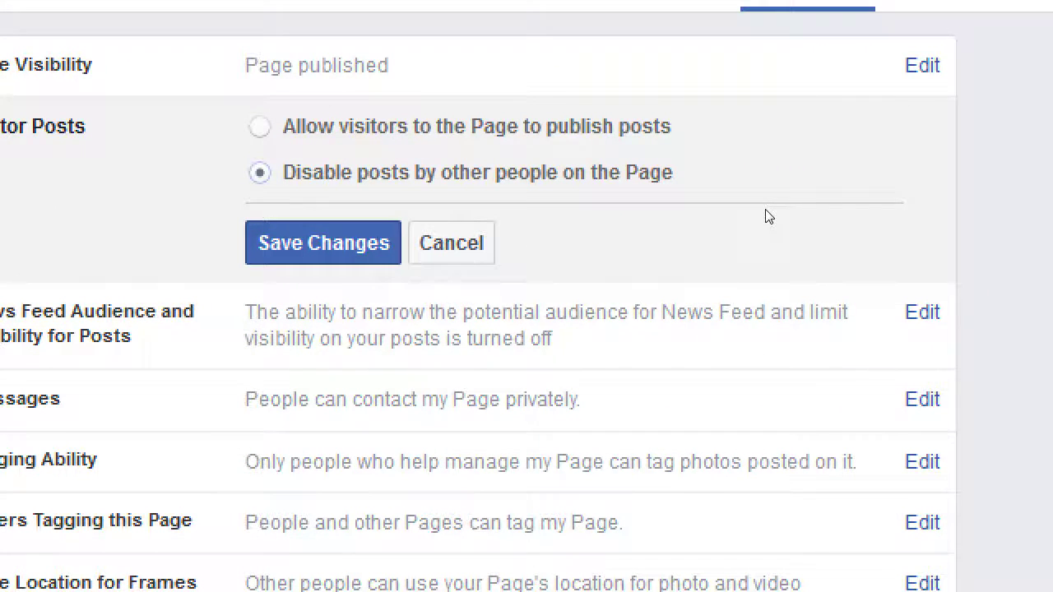
key(alt+Tab)
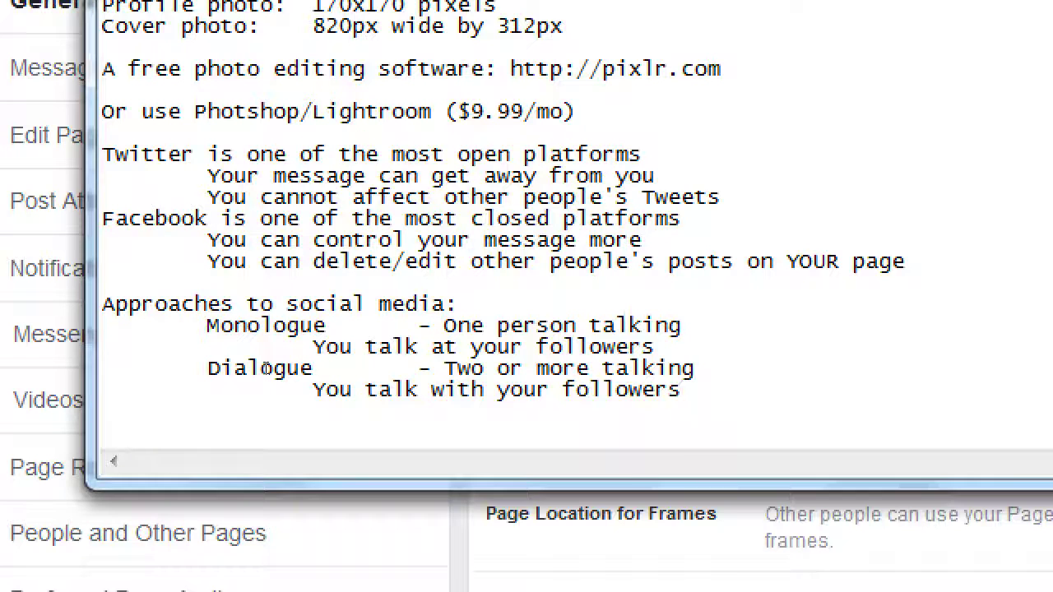
key(alt+Tab)
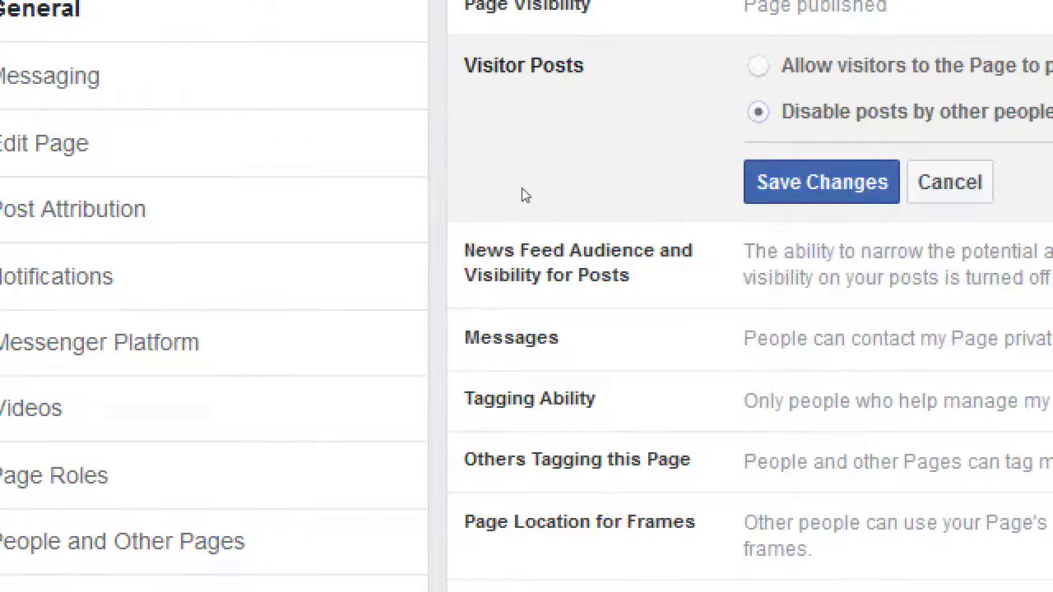
key(Up)
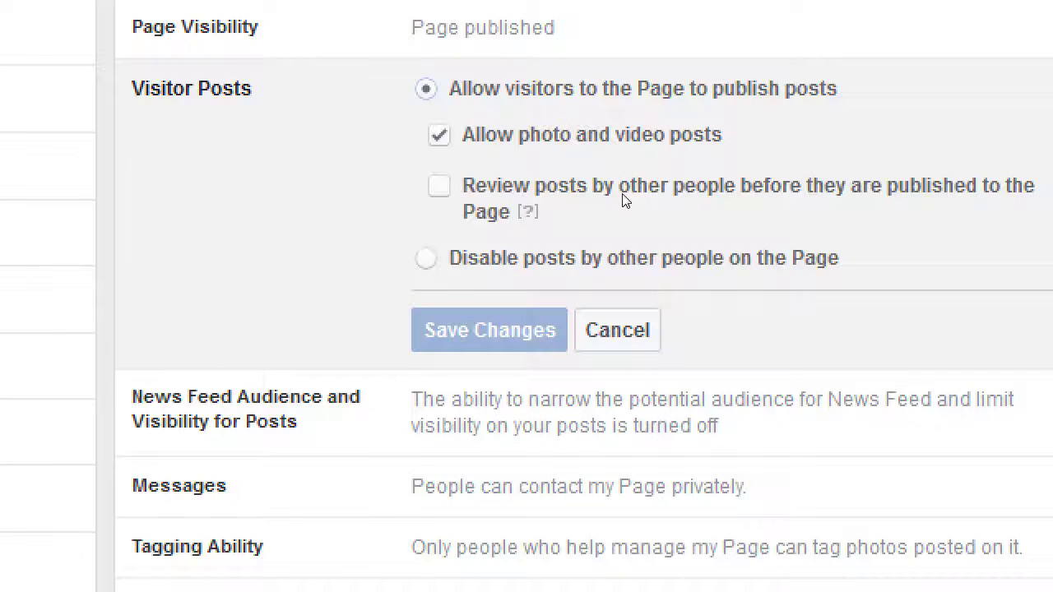
click(657, 274)
key(alt+Tab)
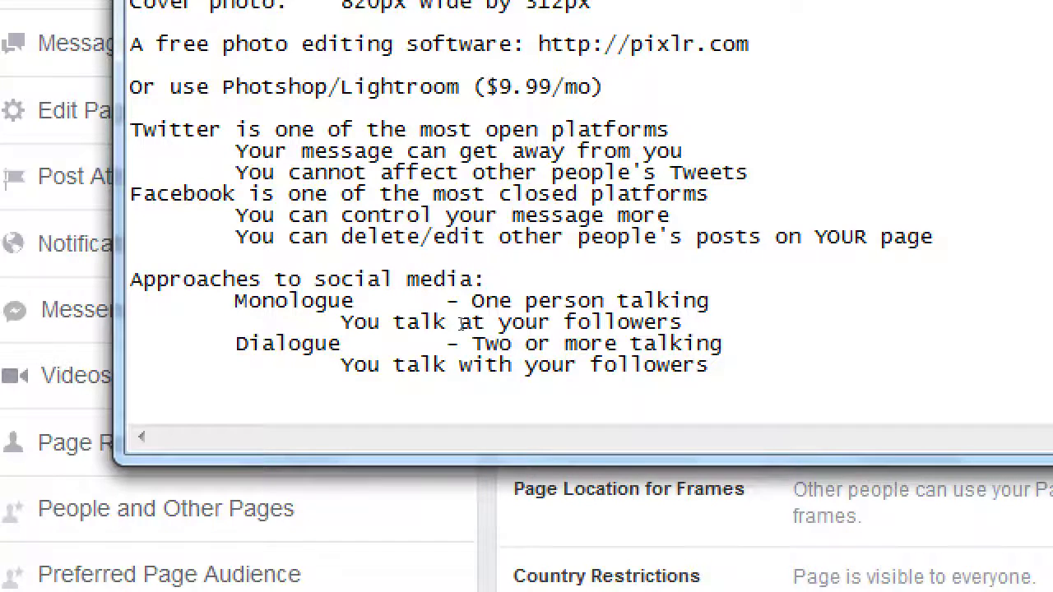
key(alt+Tab)
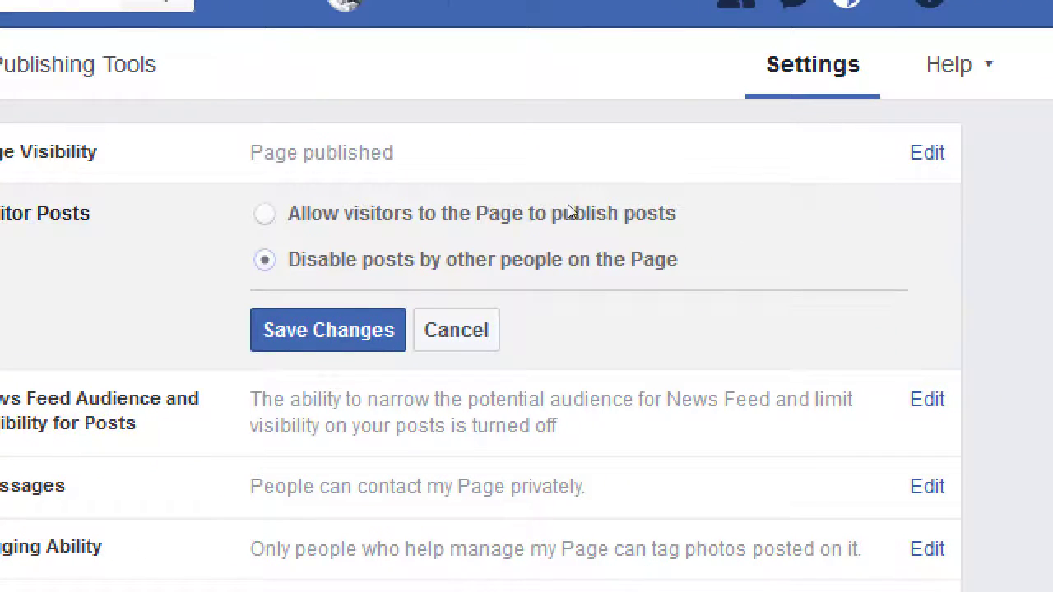
- Set Visitor Posts to allow visitors to publish, with photo and video posts allowed and review before publishing turned on
click(523, 204)
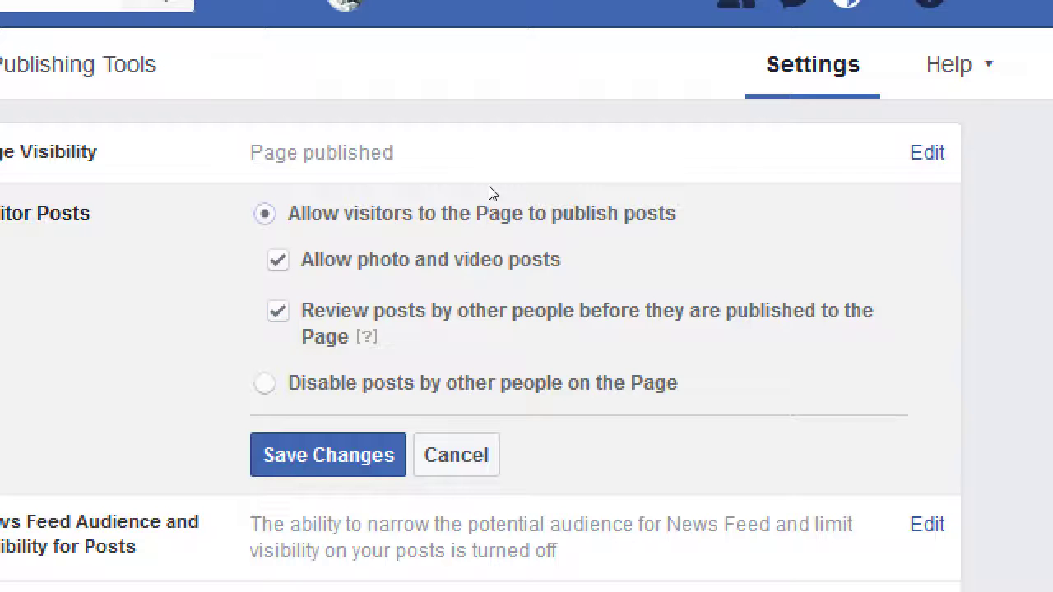
key(space)
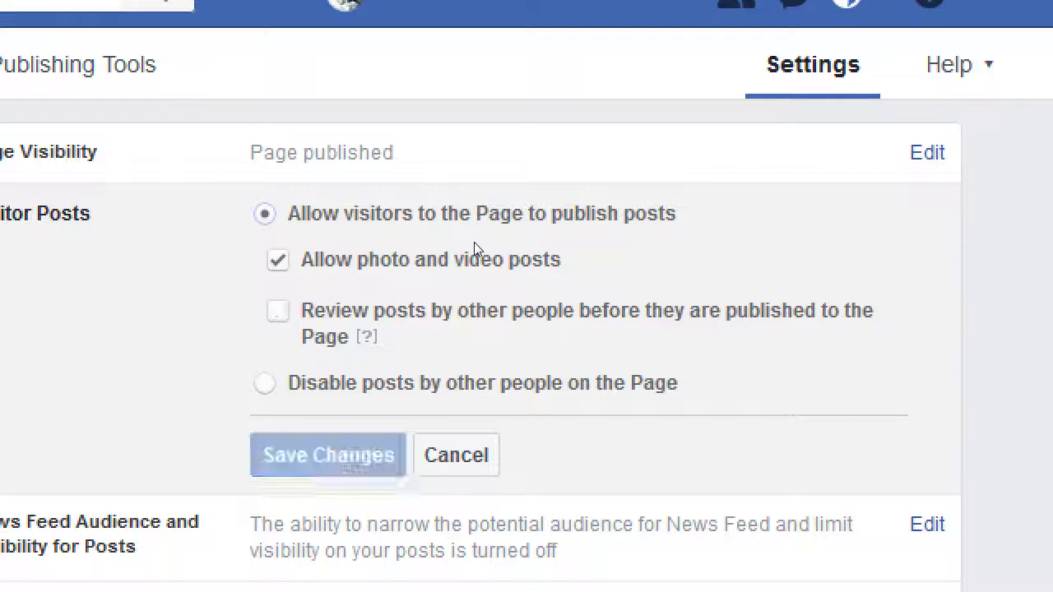
key(space)
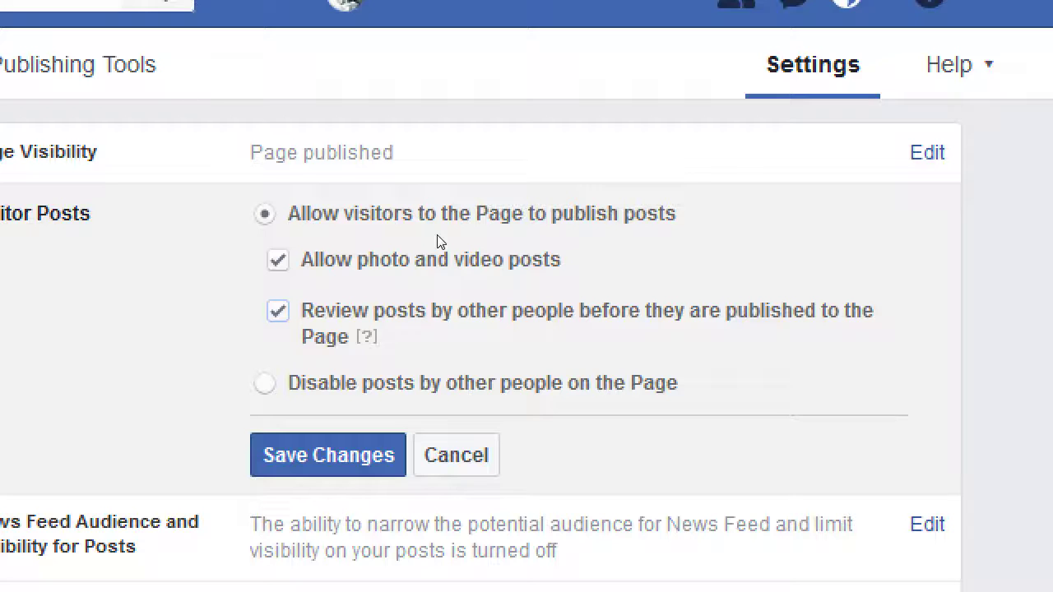
key(space)
key(space)
key(space)
key(space)
key(space)
key(space)
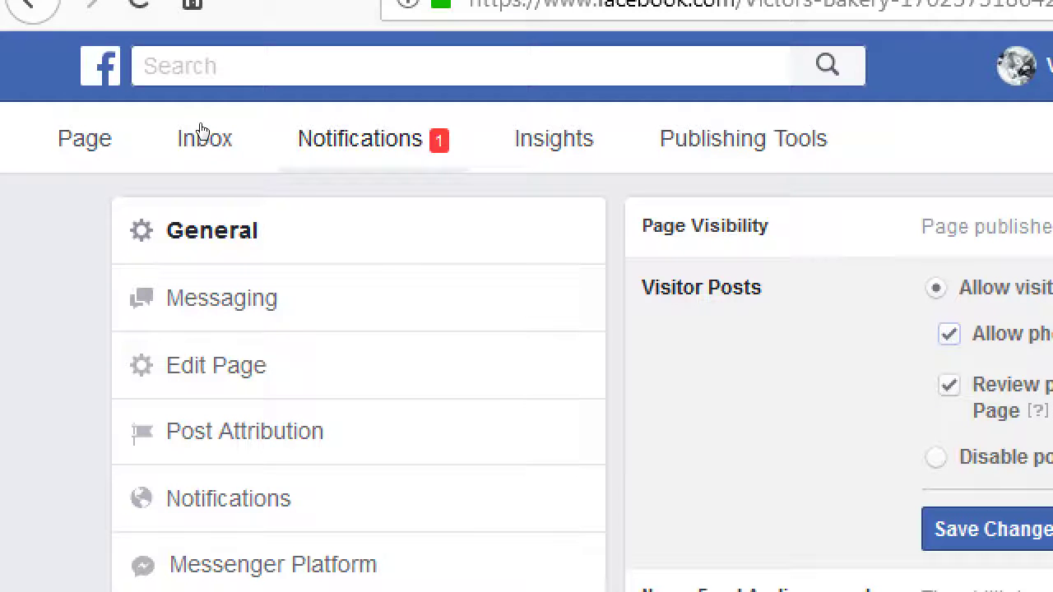
- Switch to the notes and highlight the words describing Facebook as one of the most closed platforms
key(alt+Tab)
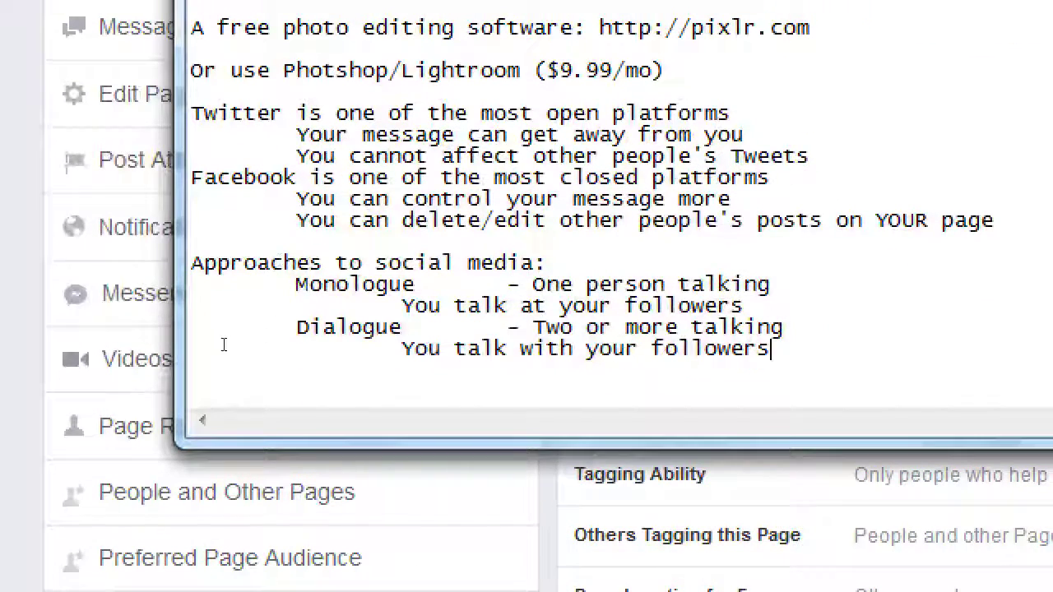
key(Up)
key(Home)
key(ctrl+Right)
key(ctrl+shift+Right)
drag(256, 177, 678, 177)
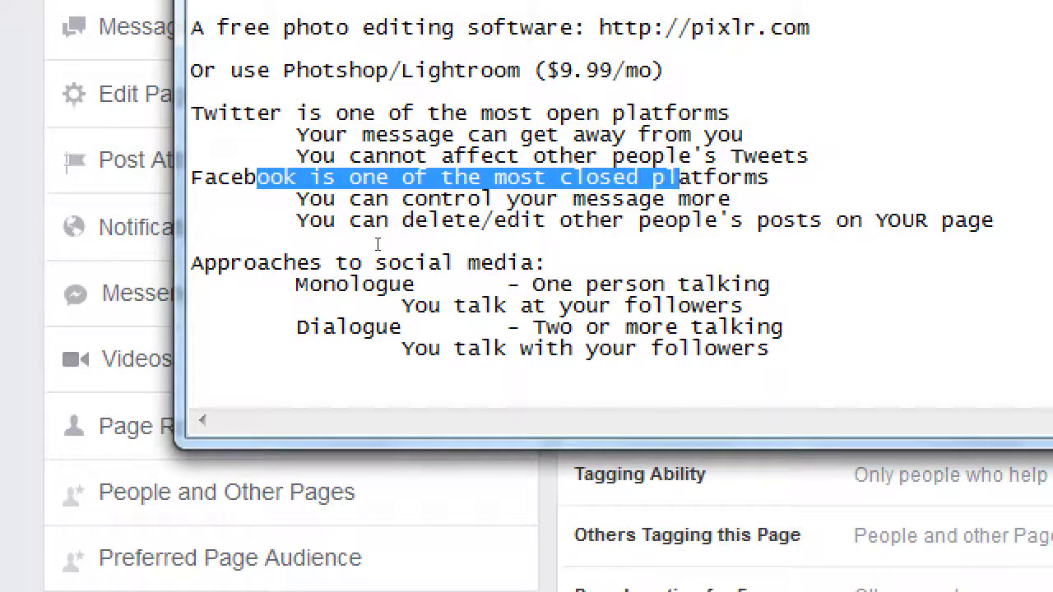
- Add the line "Rec: Leave Fb setting for all to post on your page" under "You talk with your followers"
key(ctrl+End)
key(Up)
key(Tab)
key(Tab)
text(Rec)
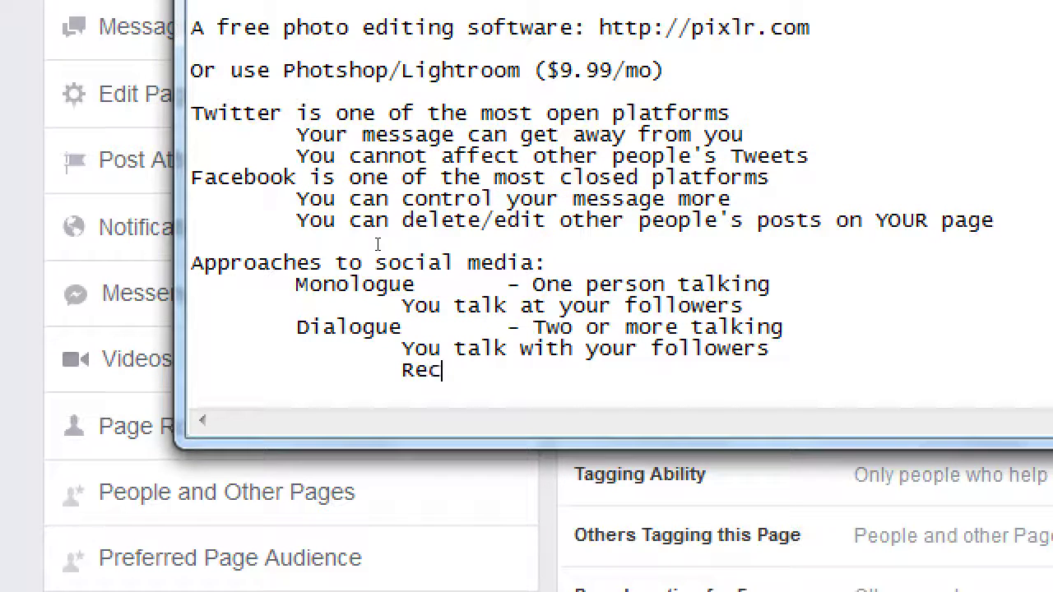
text(: Leave Fb)
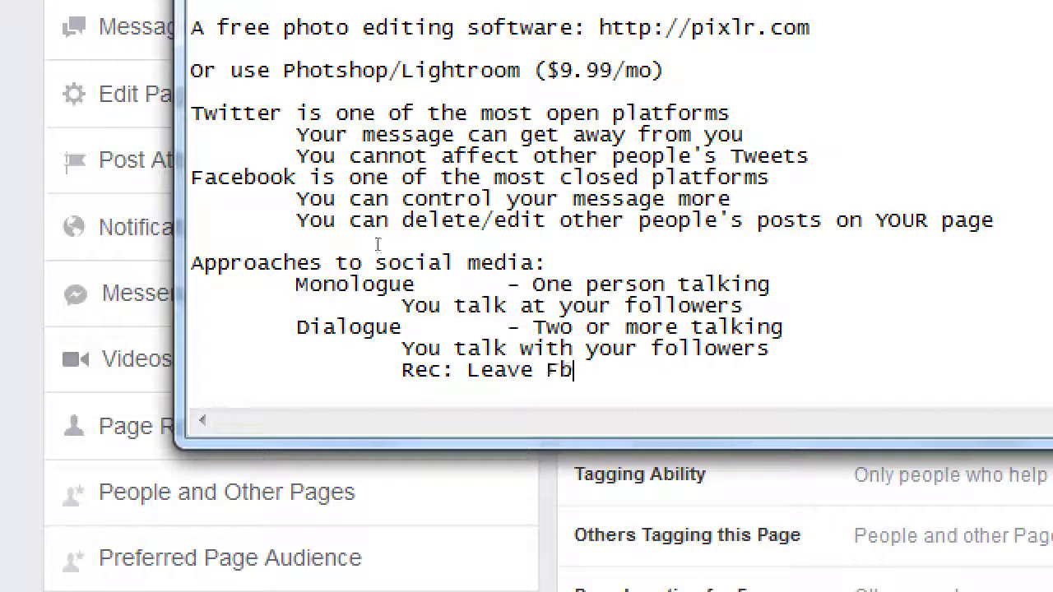
text( setting for a)
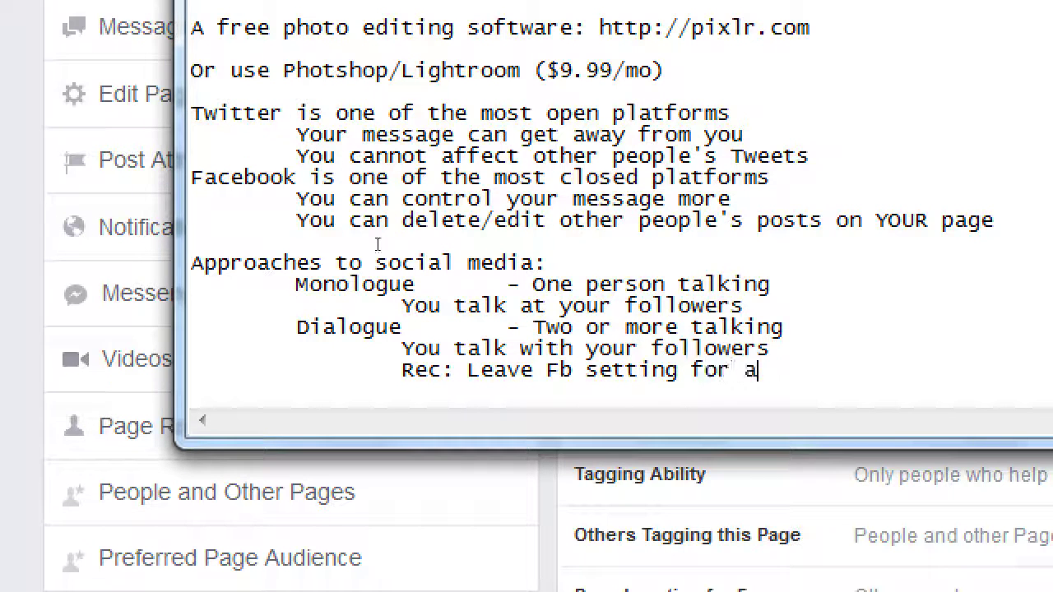
text(ll to post on your page)
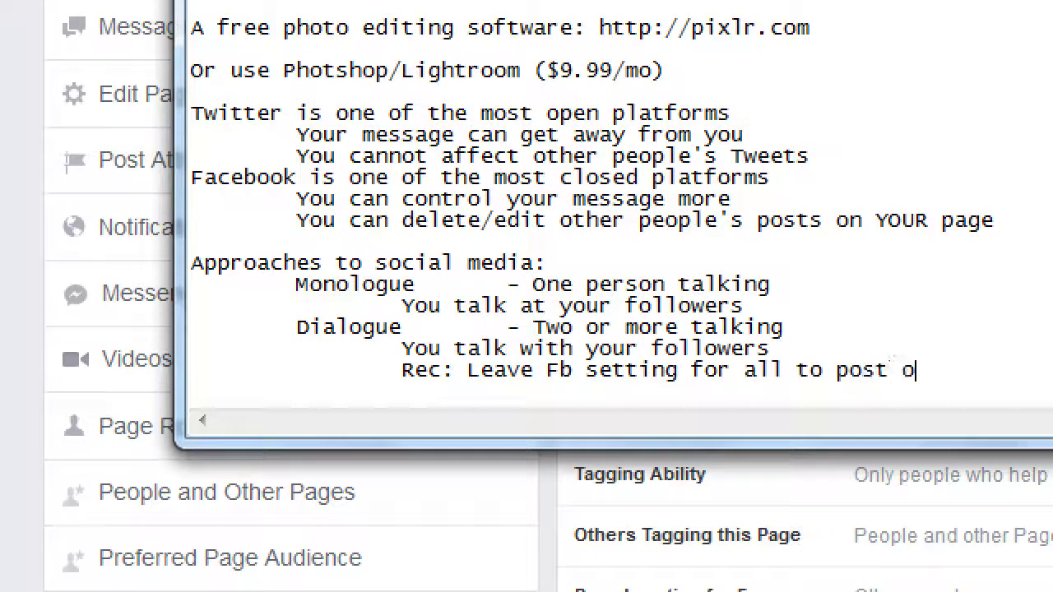
- Add the indented line "BUT activate Moderation" beneath the recommendation about leaving the Facebook setting open for all to post
key(Return)
key(Tab)
key(Tab)
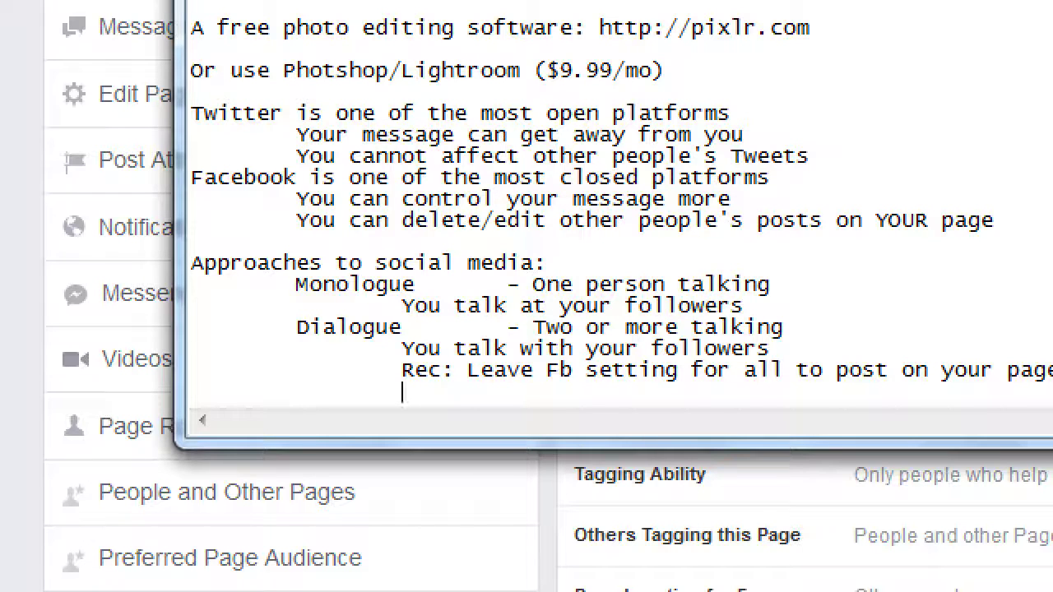
key(Tab)
text(BUT ac)
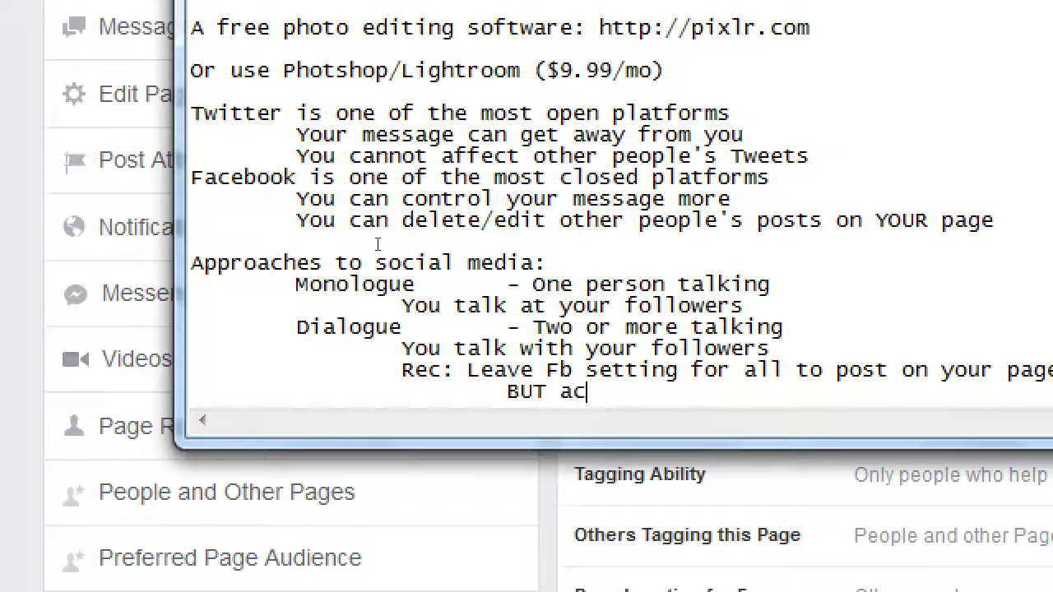
text(tivate c)
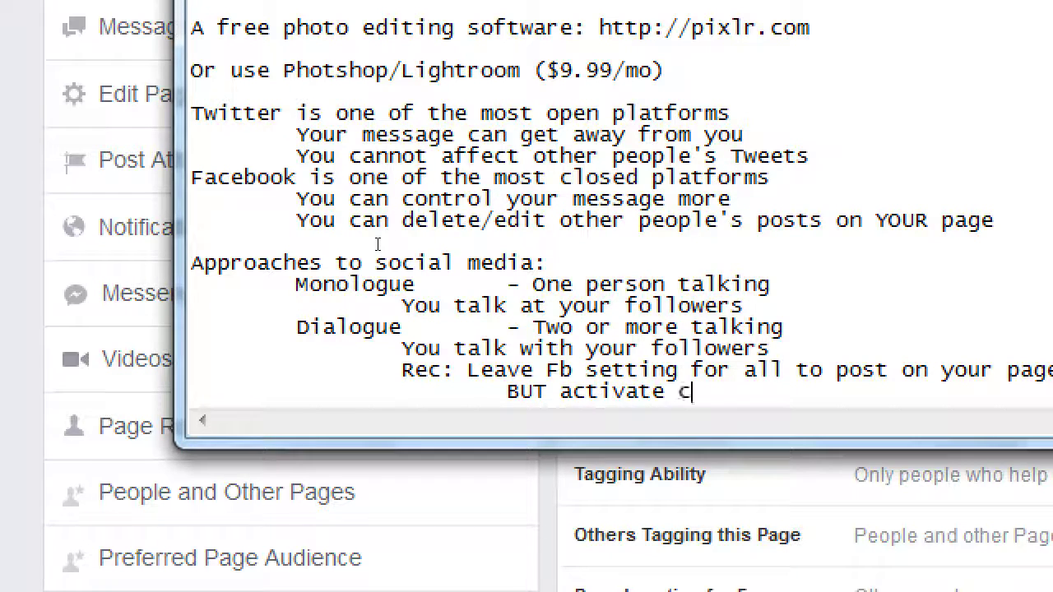
key(BackSpace)
text(Moderation)
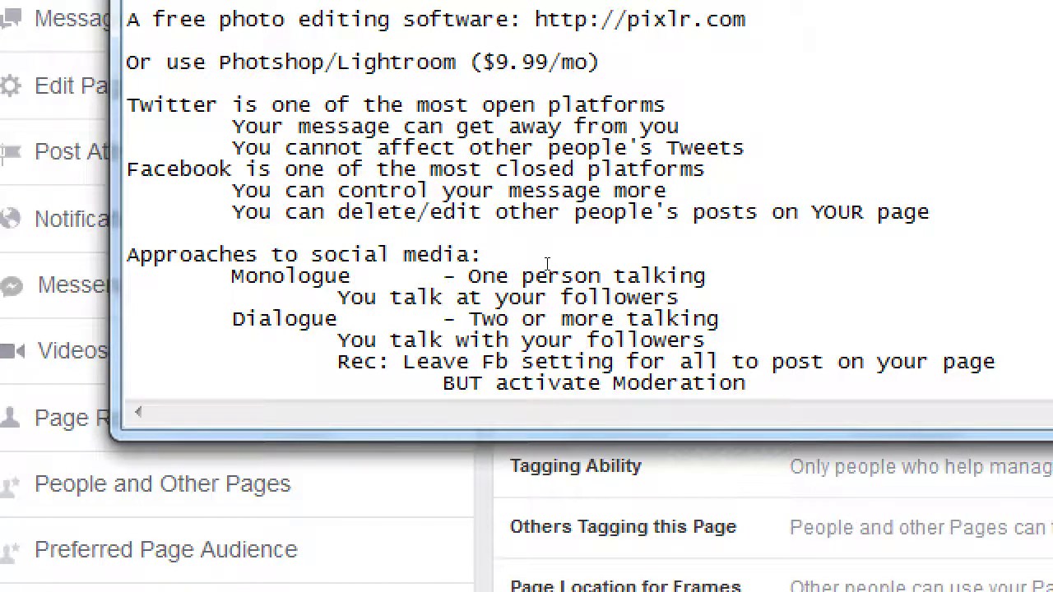
- Return to the Facebook page settings in the browser and save the Visitor Posts changes
key(super+minus)
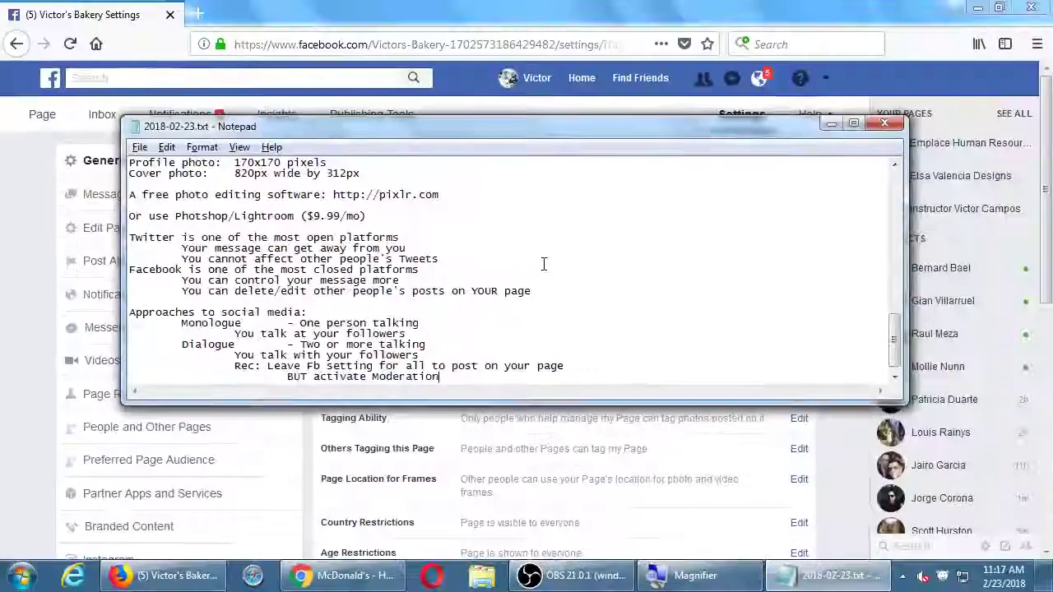
click(298, 7)
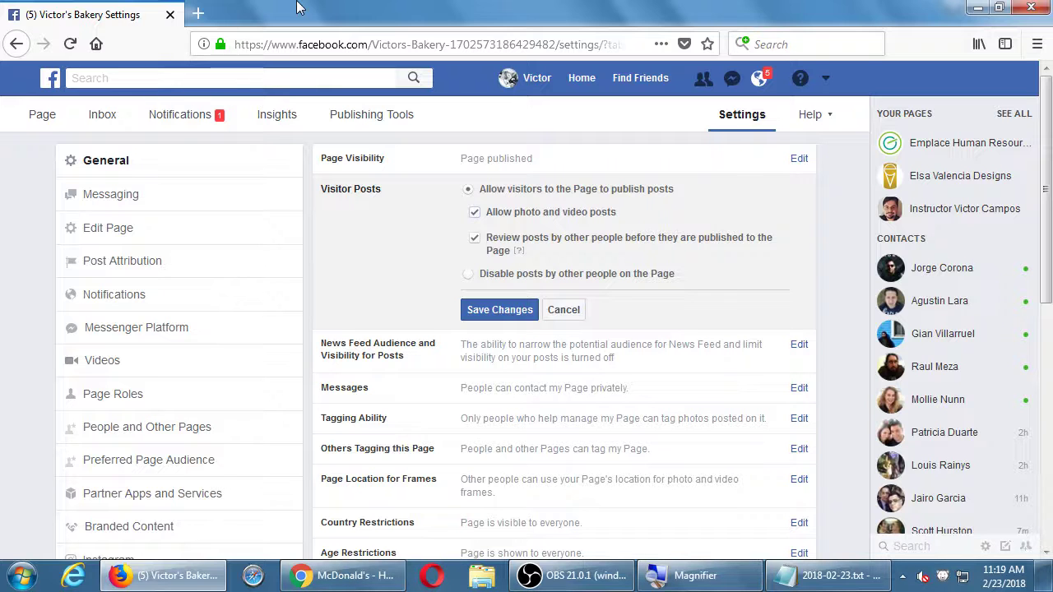
click(811, 116)
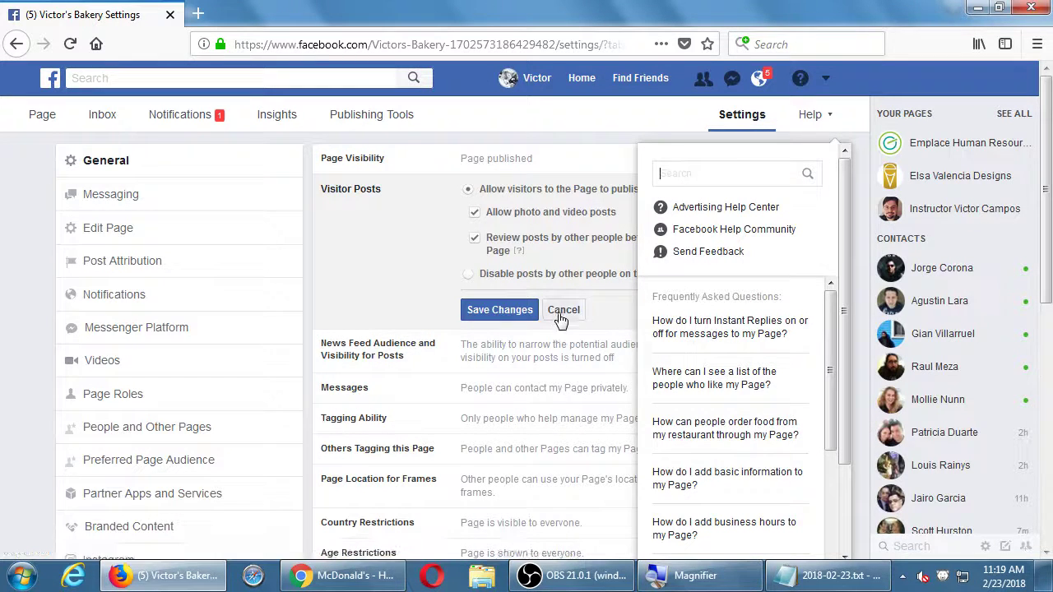
click(509, 309)
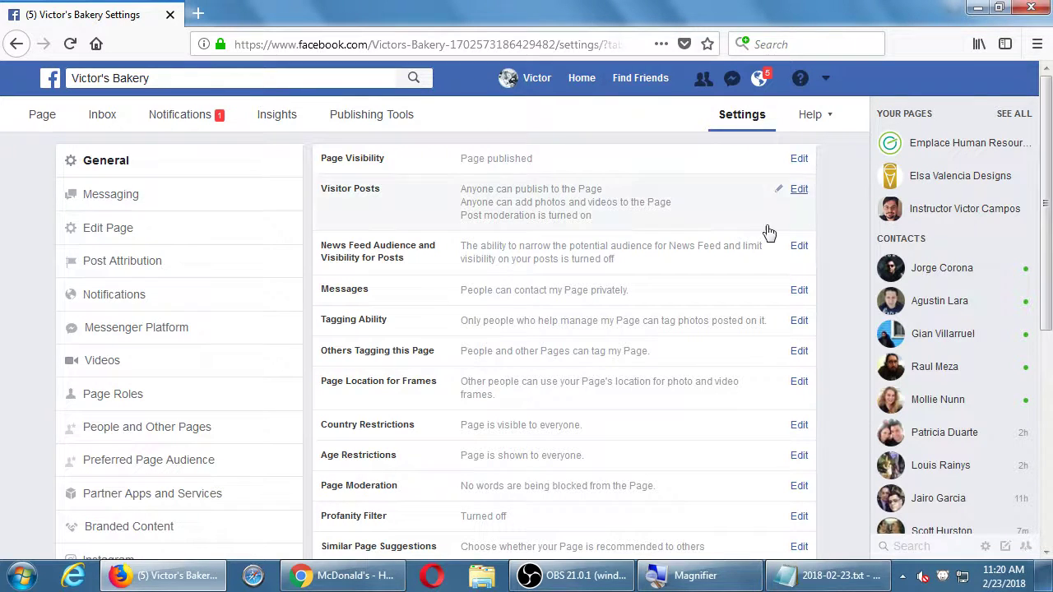
- Under Country Restrictions, try showing the page only to viewers in the United Kingdom, and close the setting without saving
scroll(503, 485, down, 2)
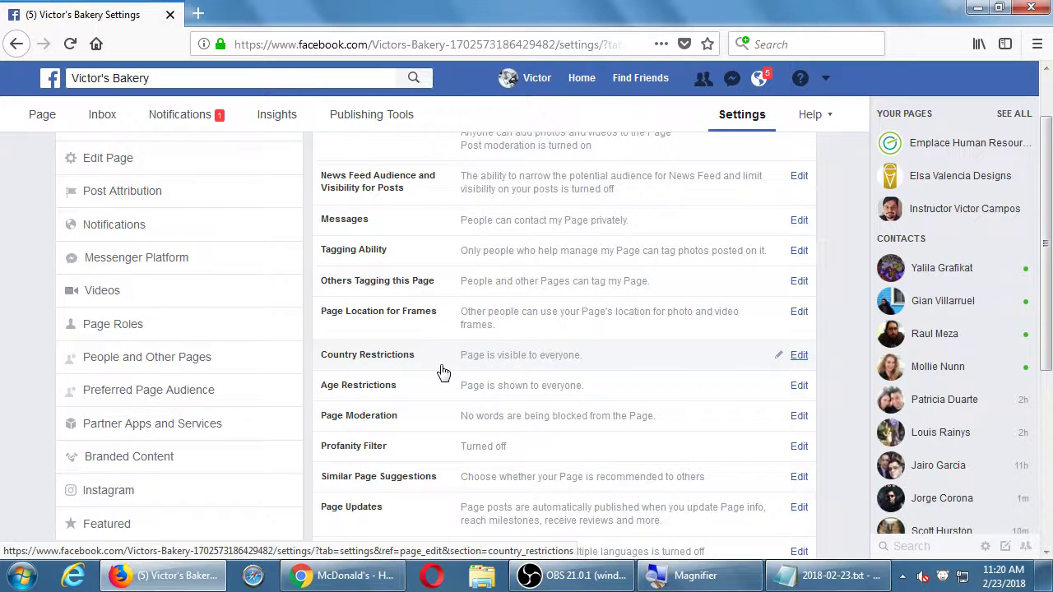
click(442, 370)
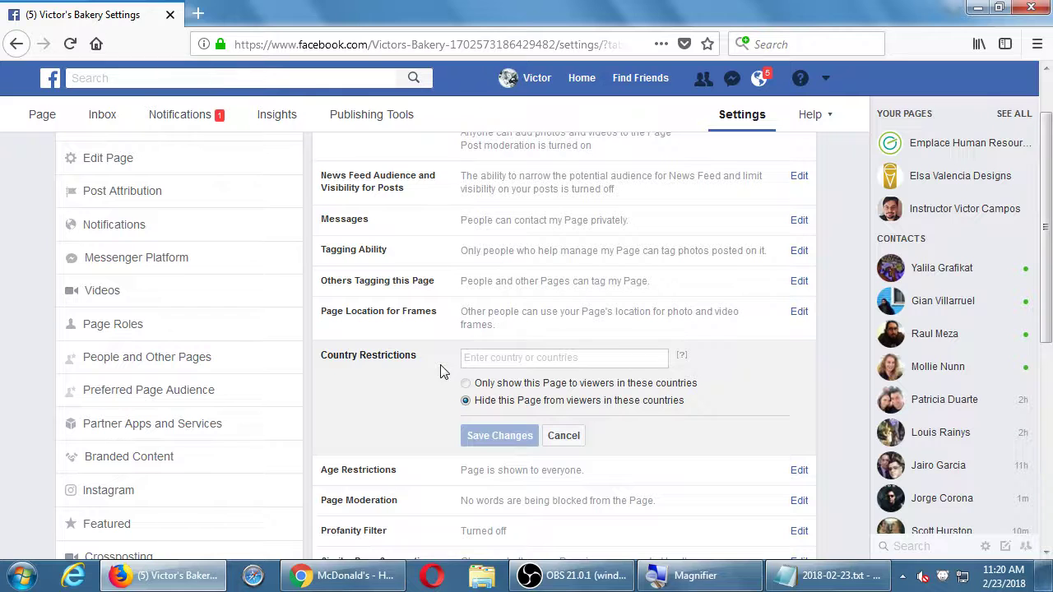
key(super+plus)
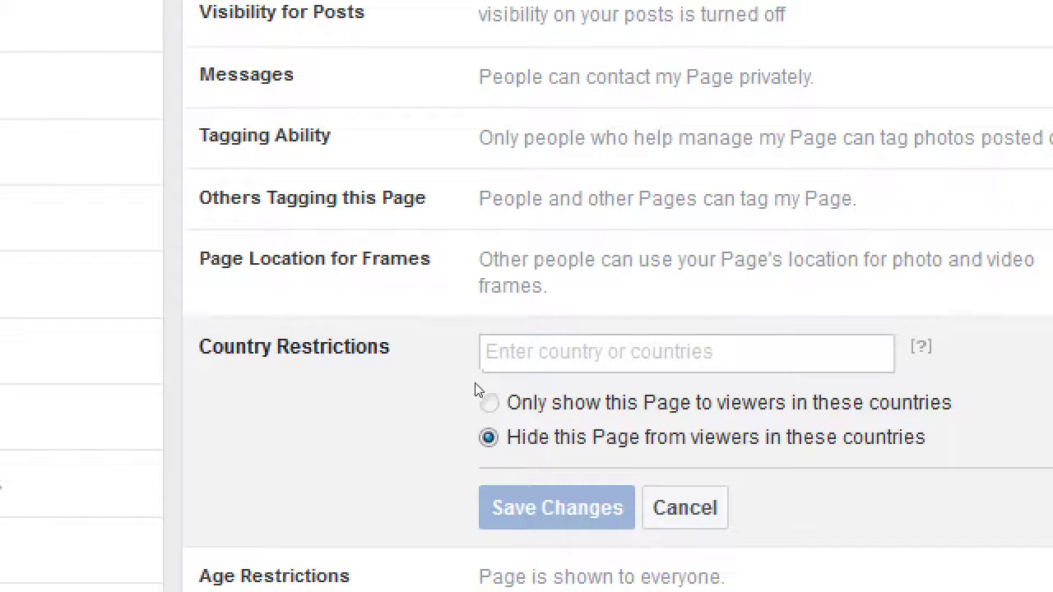
click(483, 355)
text(eng)
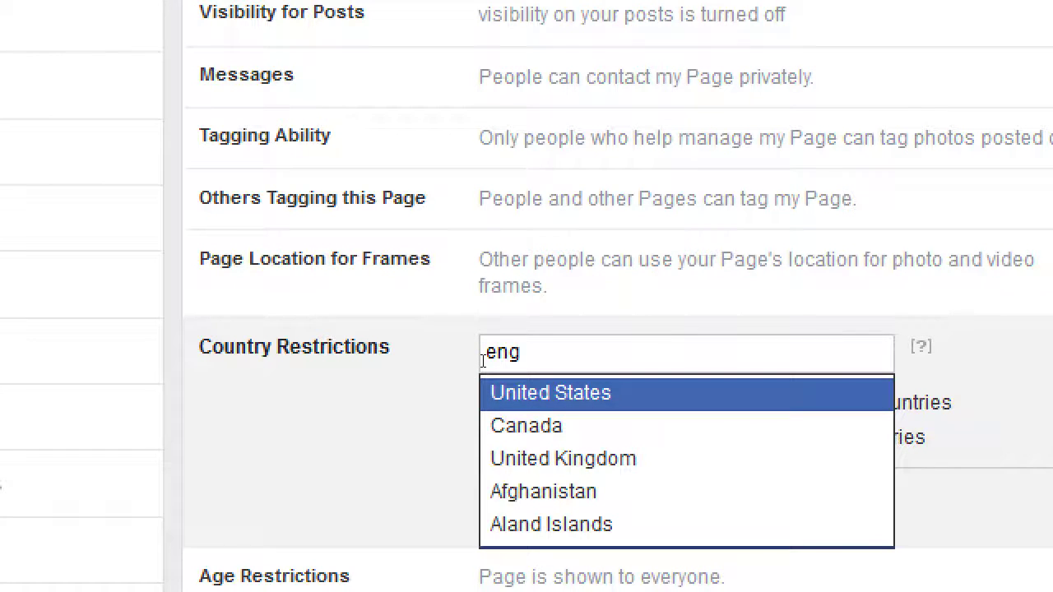
key(Down)
key(Down)
key(Return)
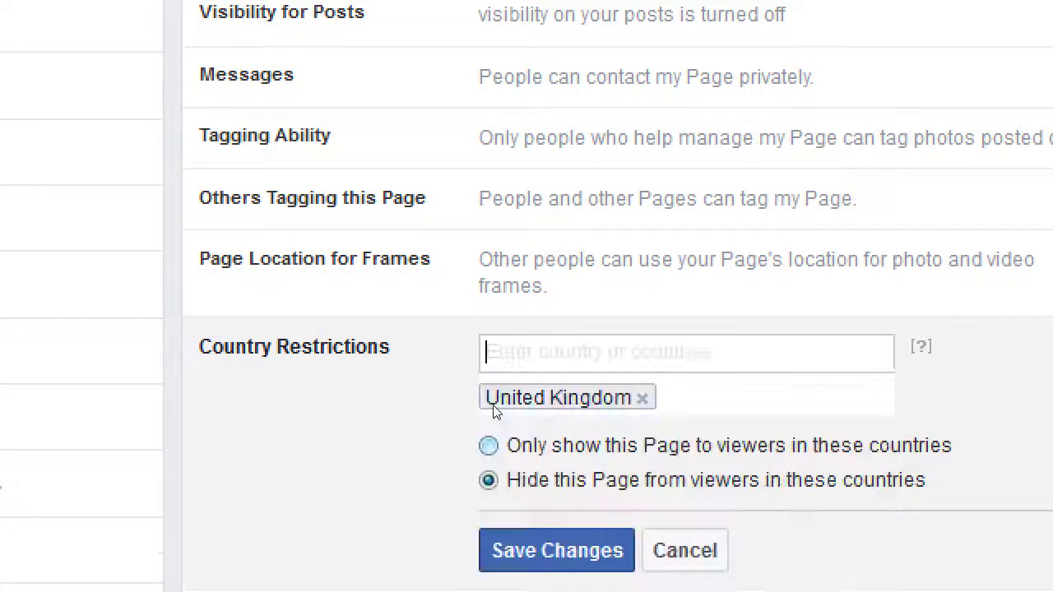
key(Tab)
key(Up)
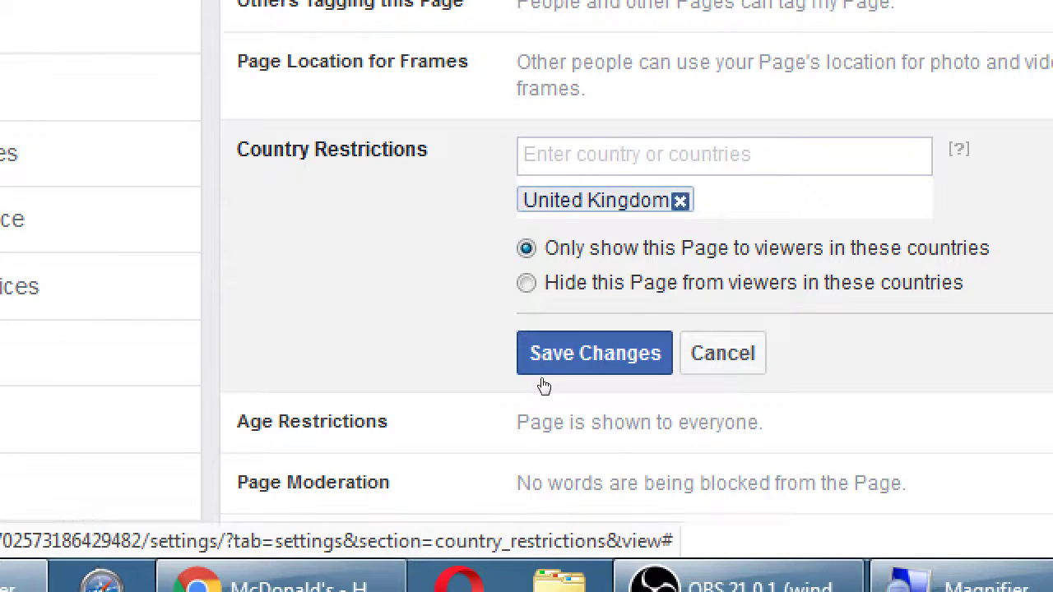
click(540, 371)
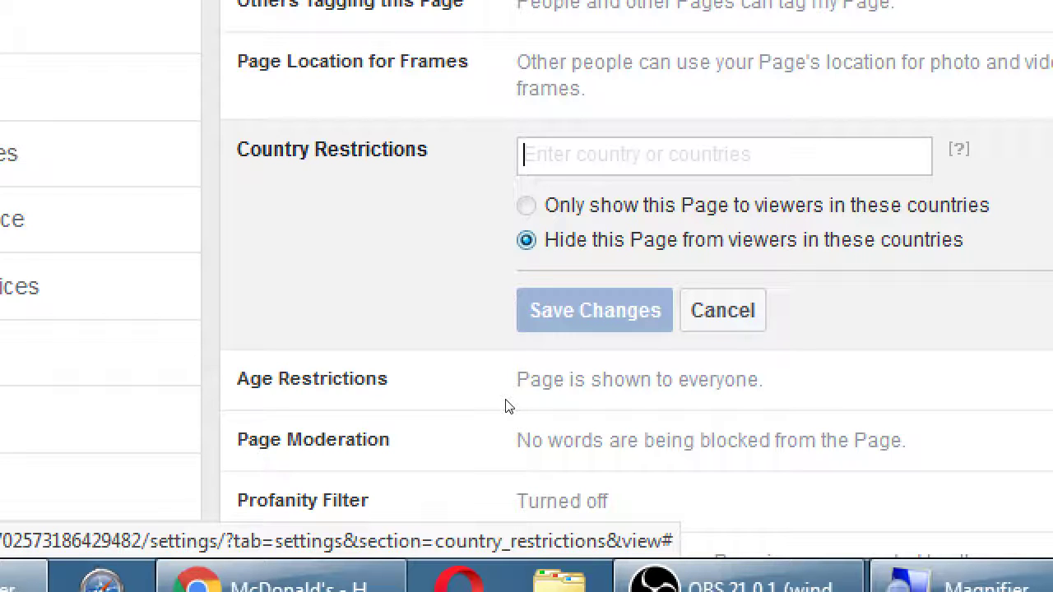
key(Escape)
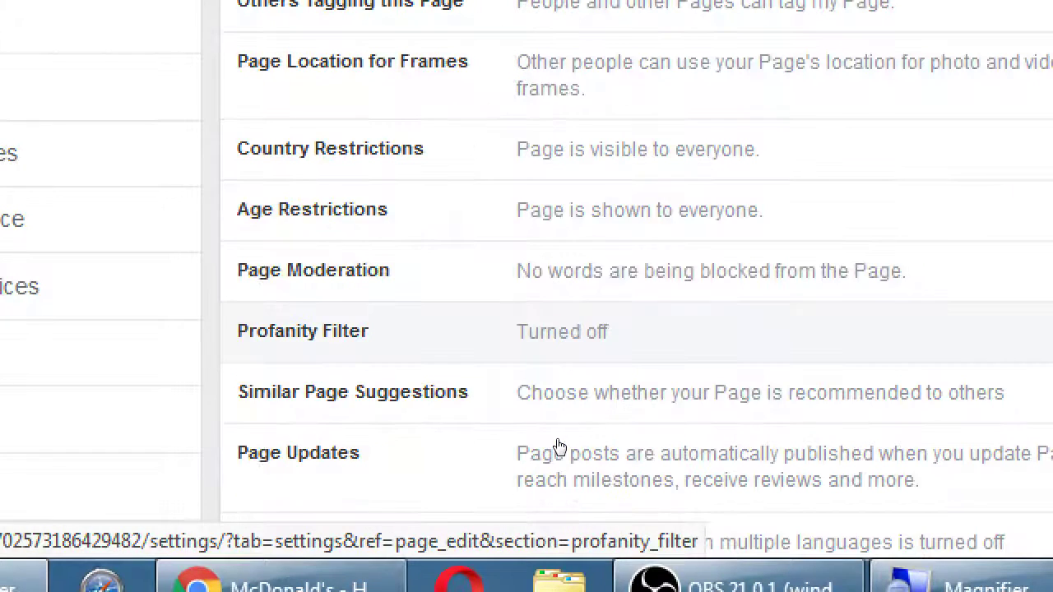
- Open Age Restrictions, examine the age options from Anyone (13+) to Alcohol-Related, and close the setting without saving
key(Return)
key(alt+Down)
key(Down)
key(Up)
key(Up)
key(Down)
key(Down)
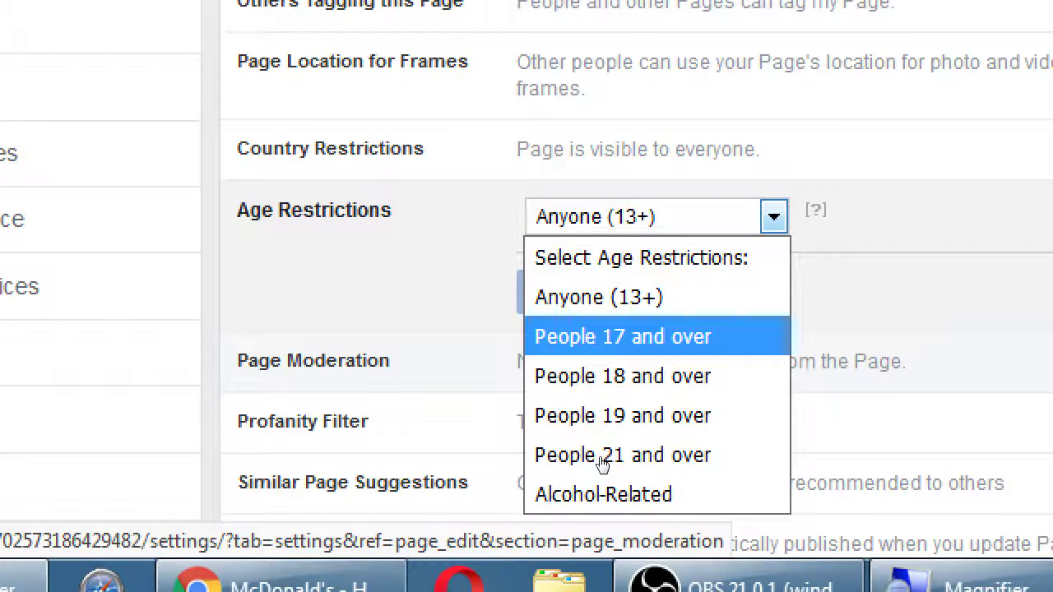
key(Down)
key(Down)
key(Down)
key(Up)
key(Up)
key(Up)
key(Up)
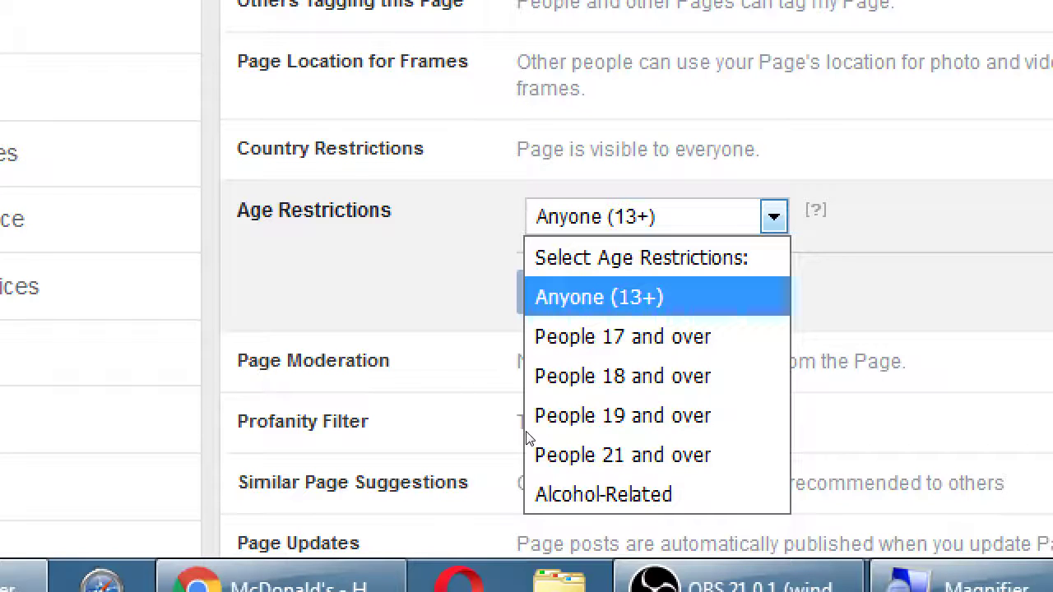
click(313, 417)
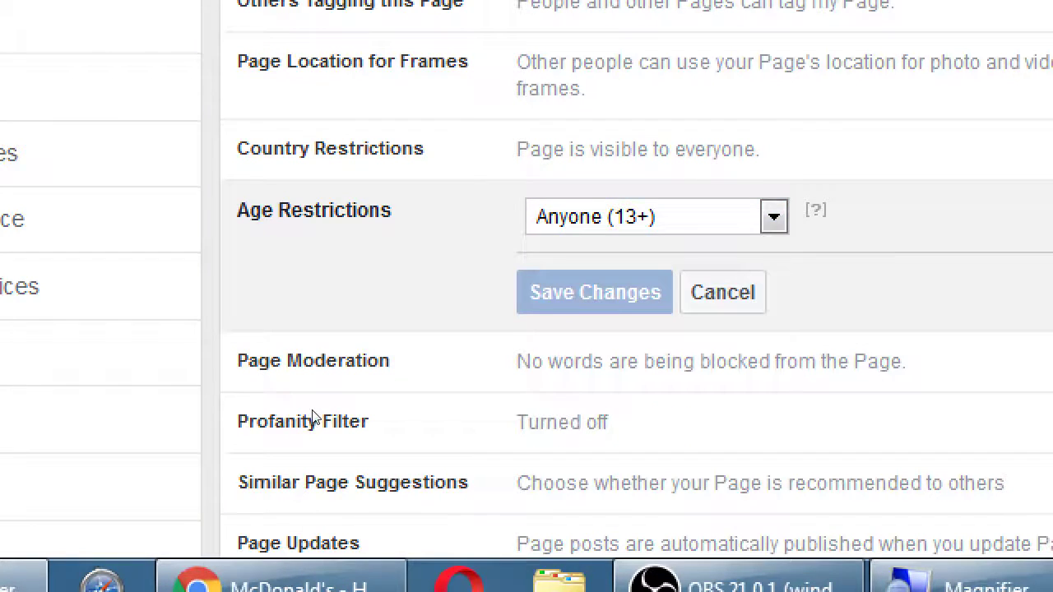
key(Escape)
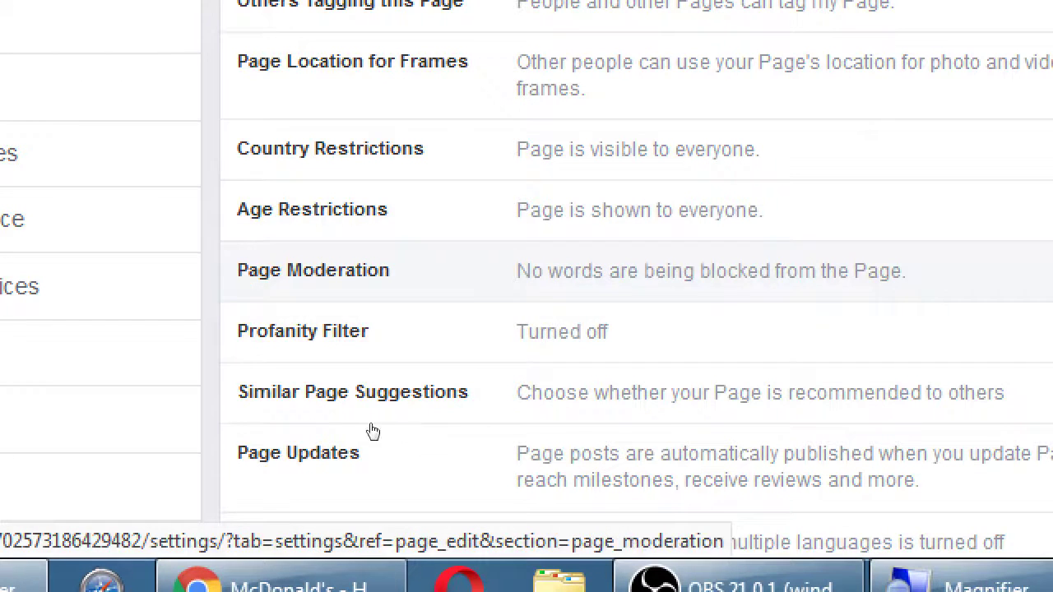
- Under Post in Multiple Languages, try allowing page managers to write multilingual posts, and discard the change
scroll(486, 461, down, 1)
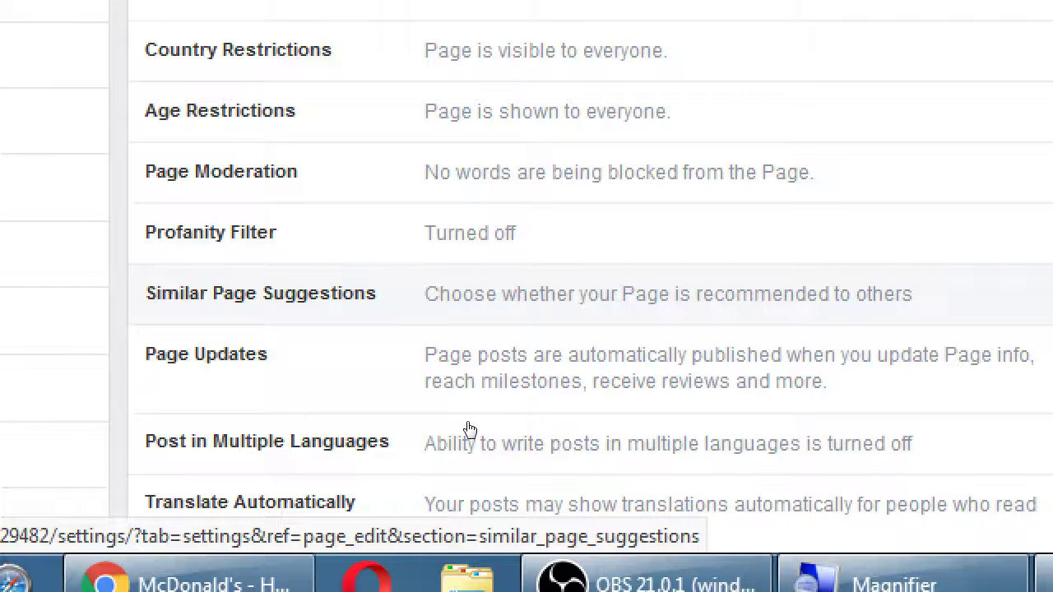
click(510, 510)
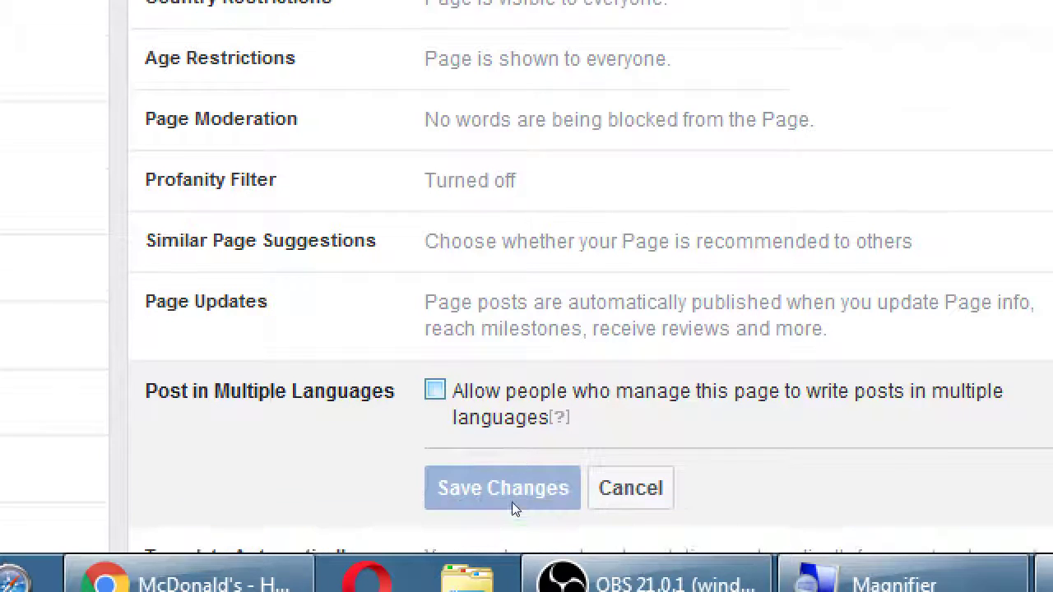
key(space)
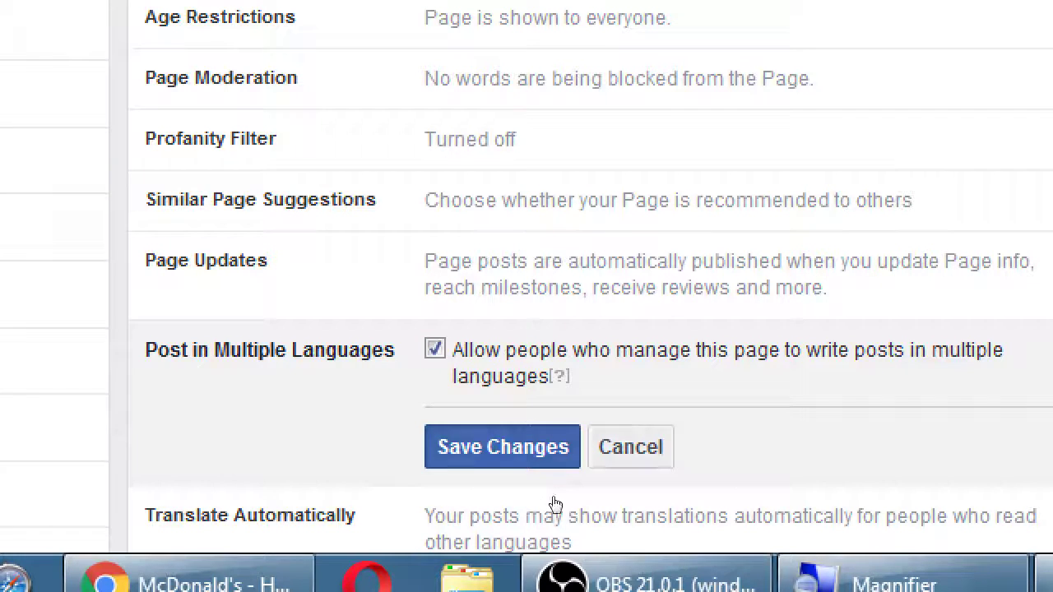
mouse_move(528, 475)
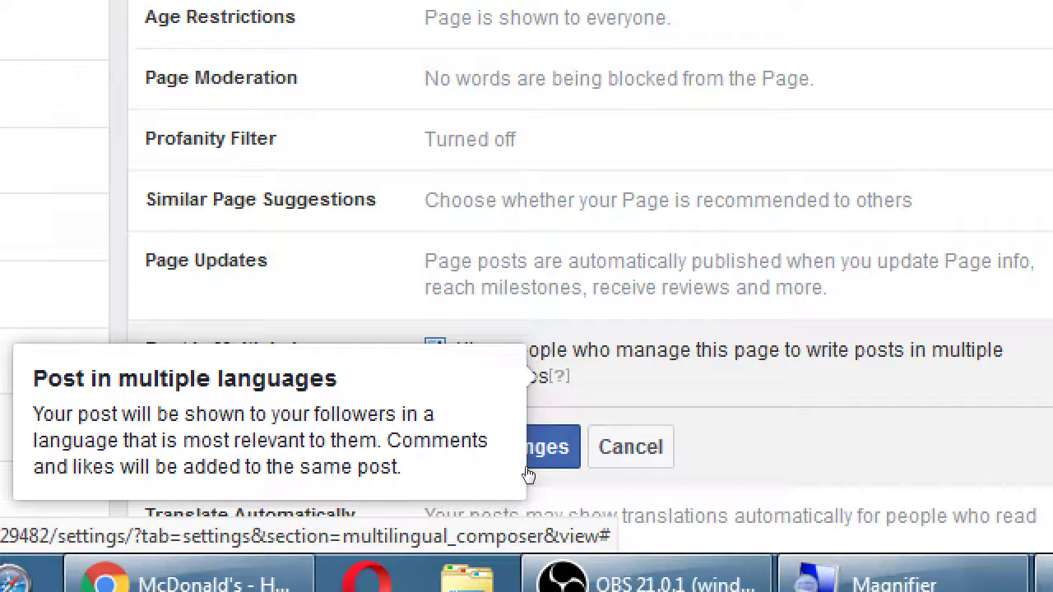
click(529, 469)
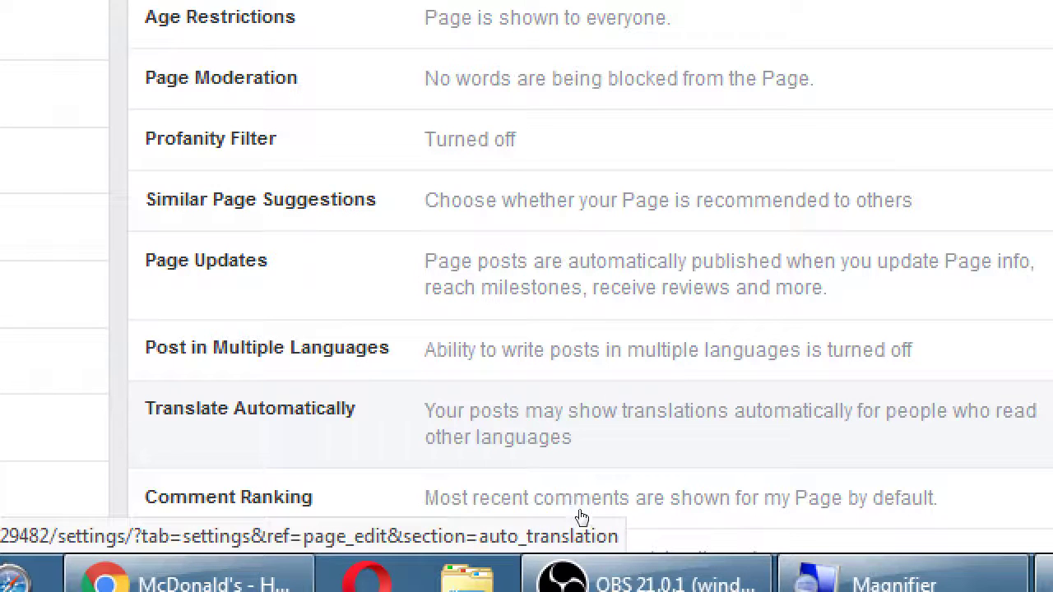
- Examine the automatic post translation option under Translate Automatically, and close the setting without saving
scroll(591, 526, down, 2)
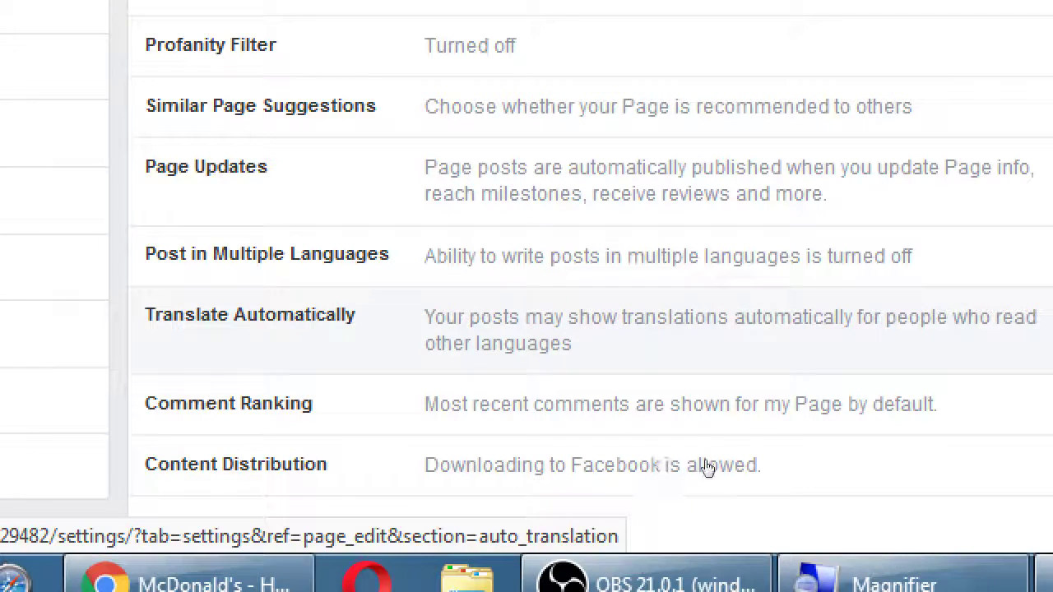
click(685, 422)
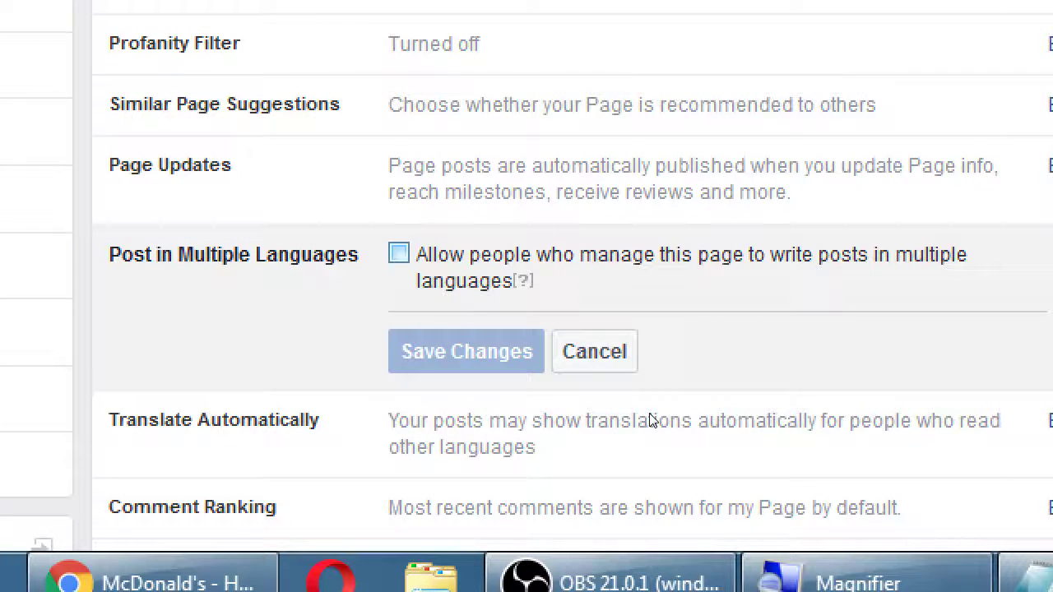
key(Tab)
key(space)
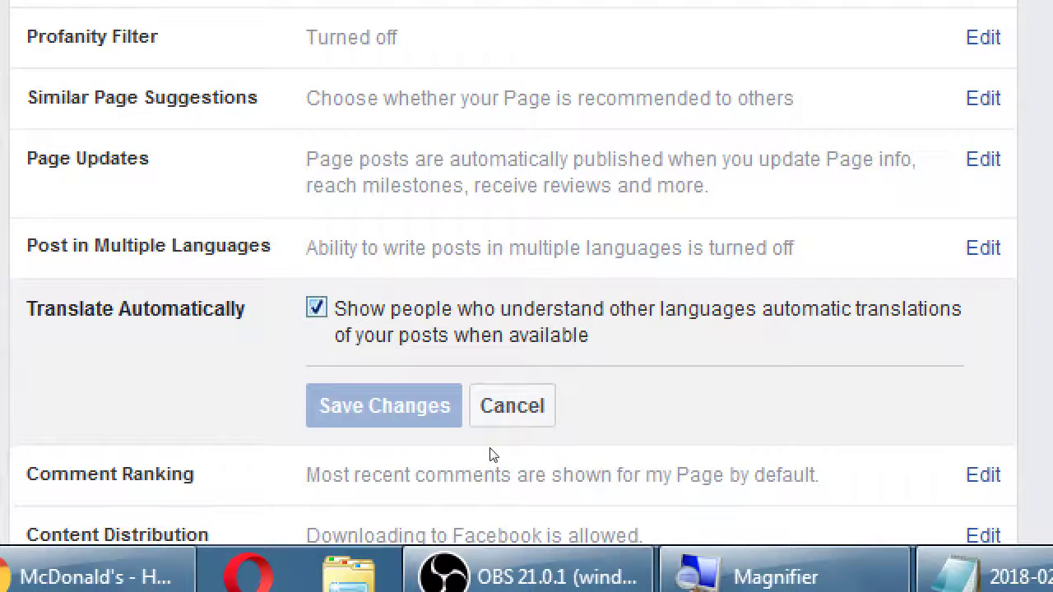
key(Tab)
key(Return)
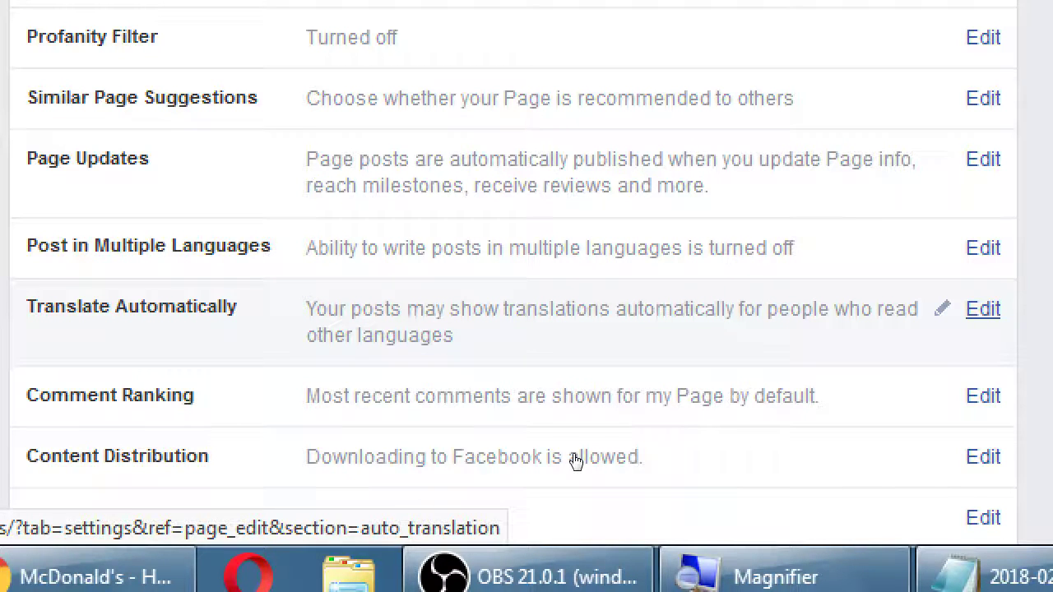
- Look through the remaining General settings down to Remove Page, and open the Edit Page section to review its contents
scroll(576, 461, down, 1)
scroll(576, 463, down, 1)
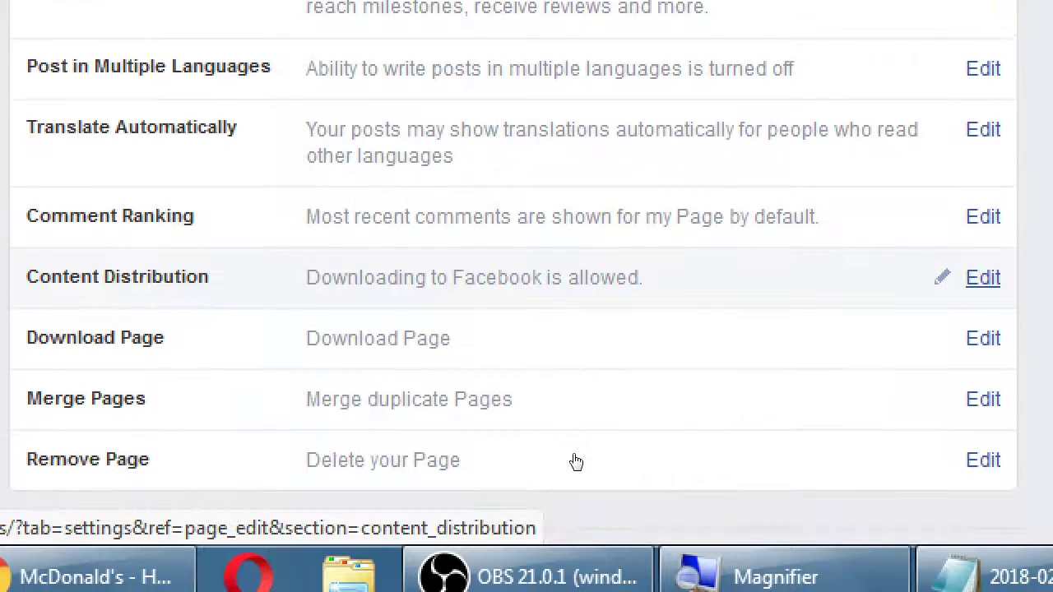
scroll(576, 462, down, 1)
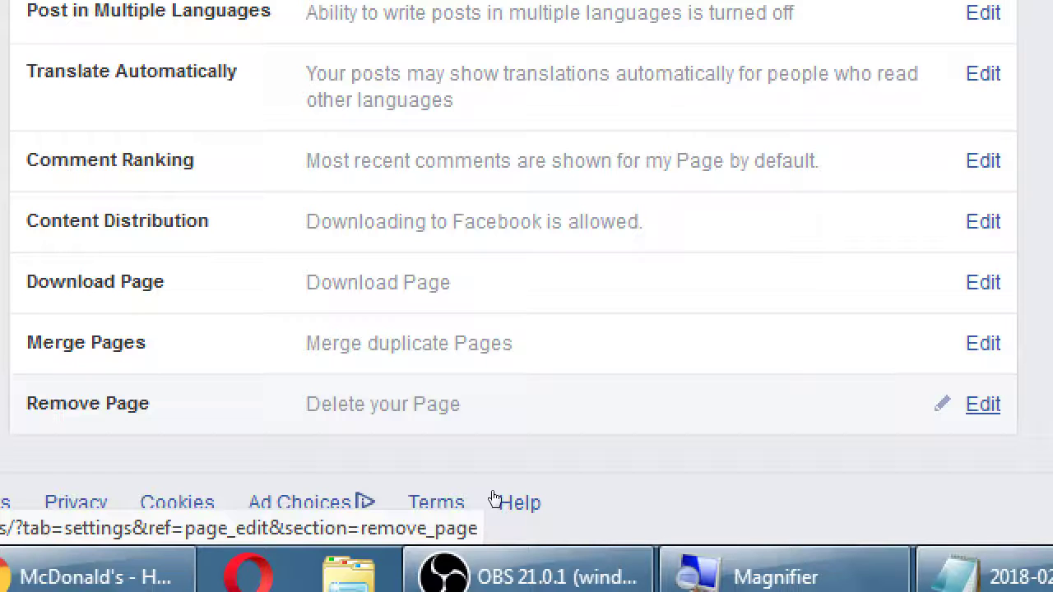
key(super+minus)
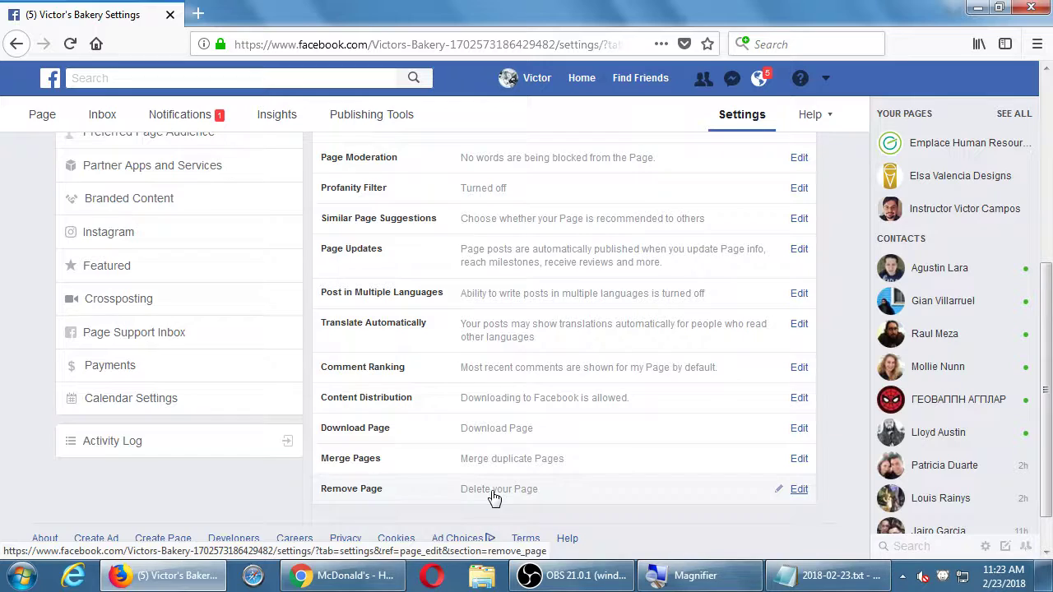
scroll(494, 497, up, 5)
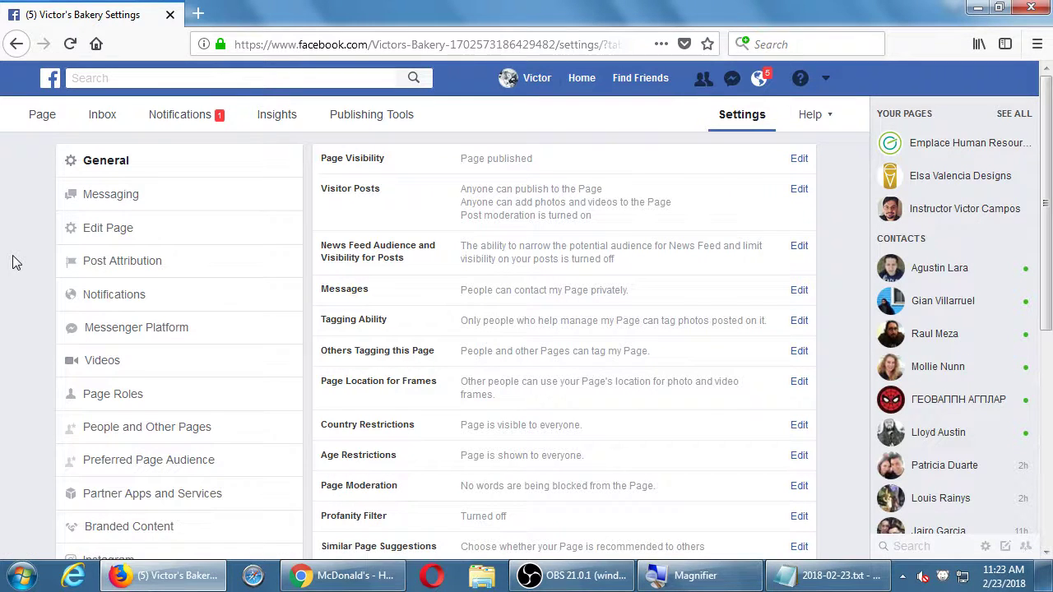
click(96, 231)
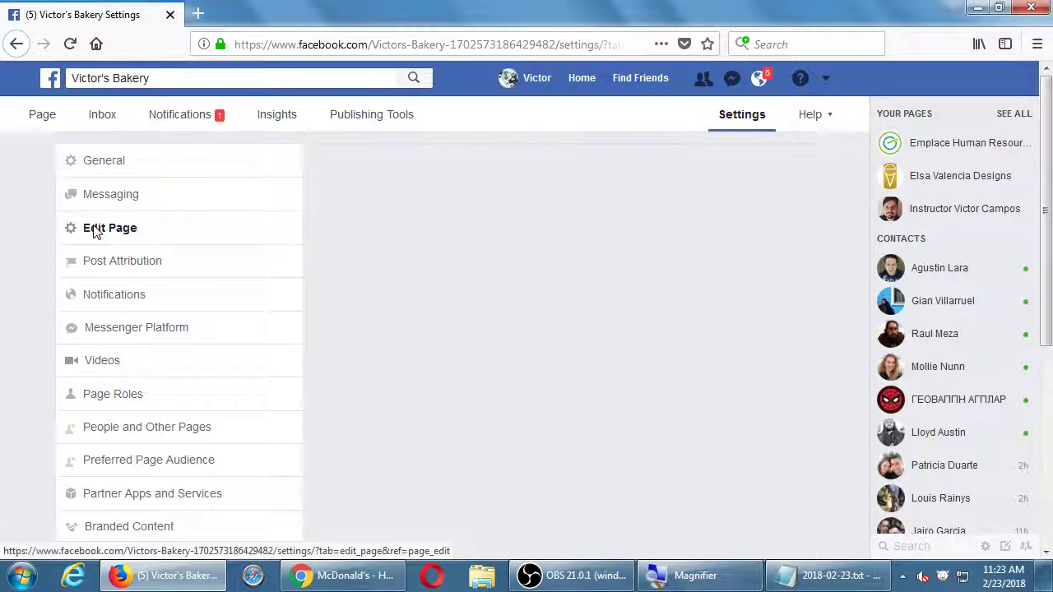
scroll(435, 371, down, 9)
scroll(434, 374, up, 10)
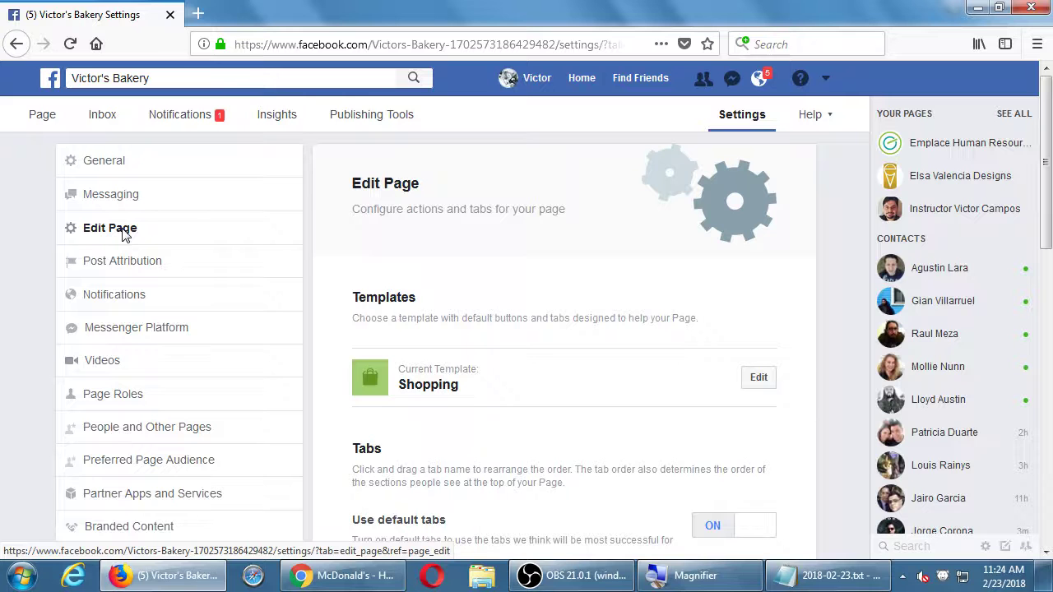
- Examine the Edit Page settings, from the template through the default tab list down to the option for adding a tab
click(124, 236)
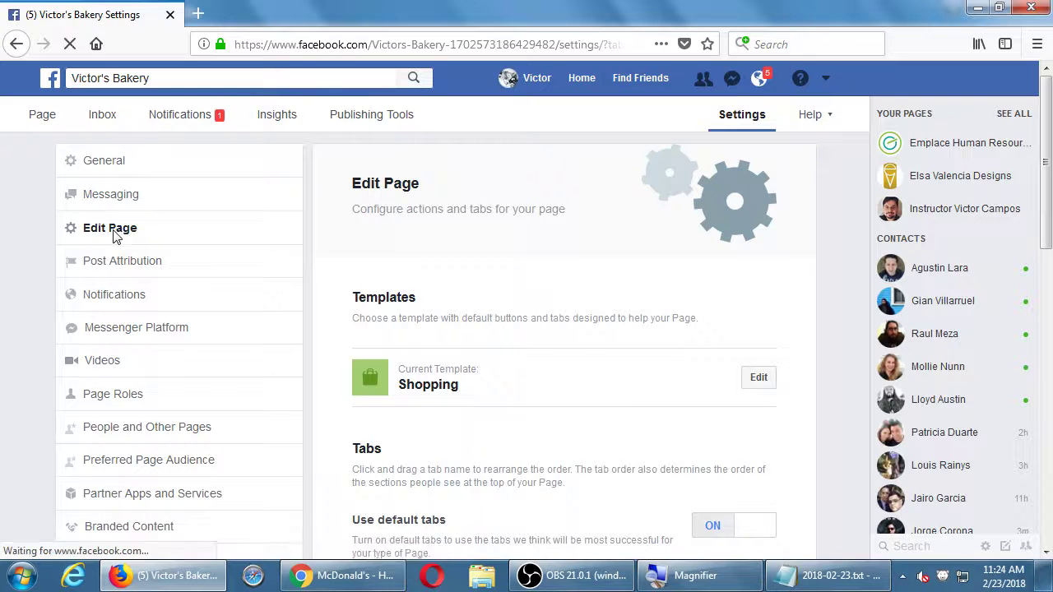
scroll(489, 357, down, 5)
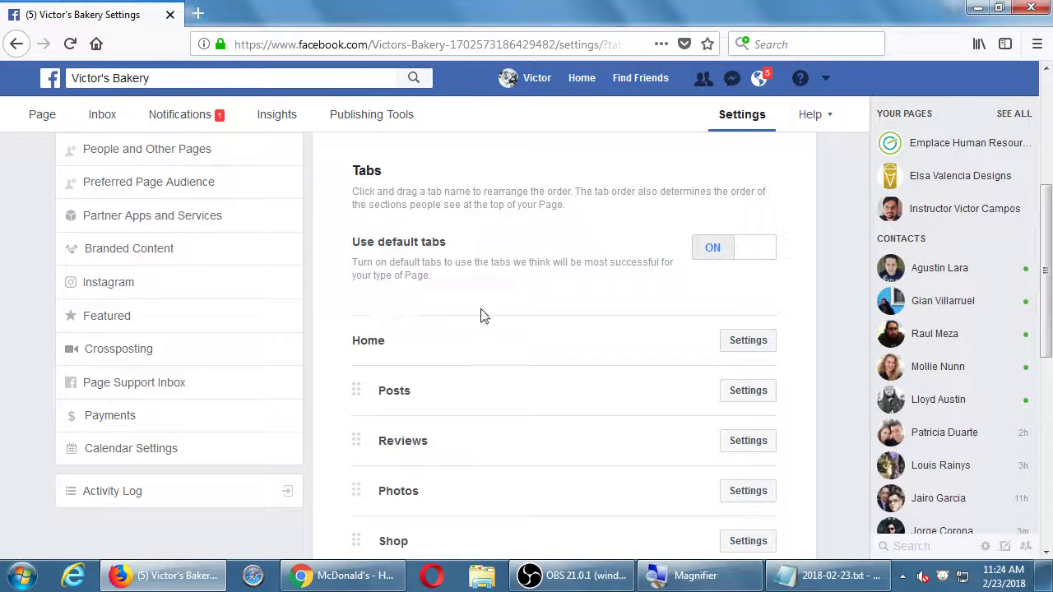
scroll(411, 337, down, 1)
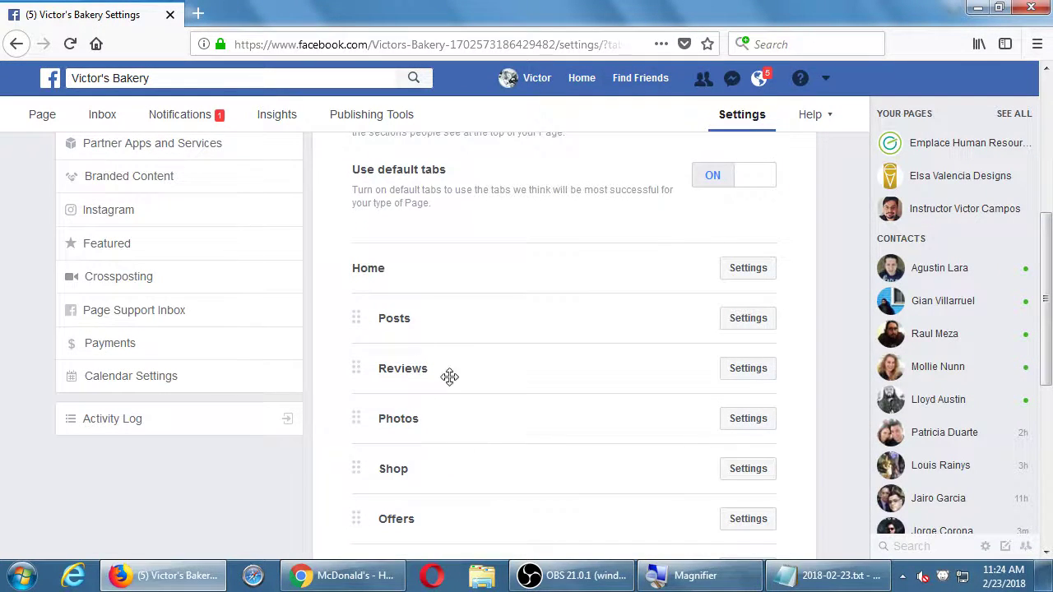
scroll(461, 402, down, 5)
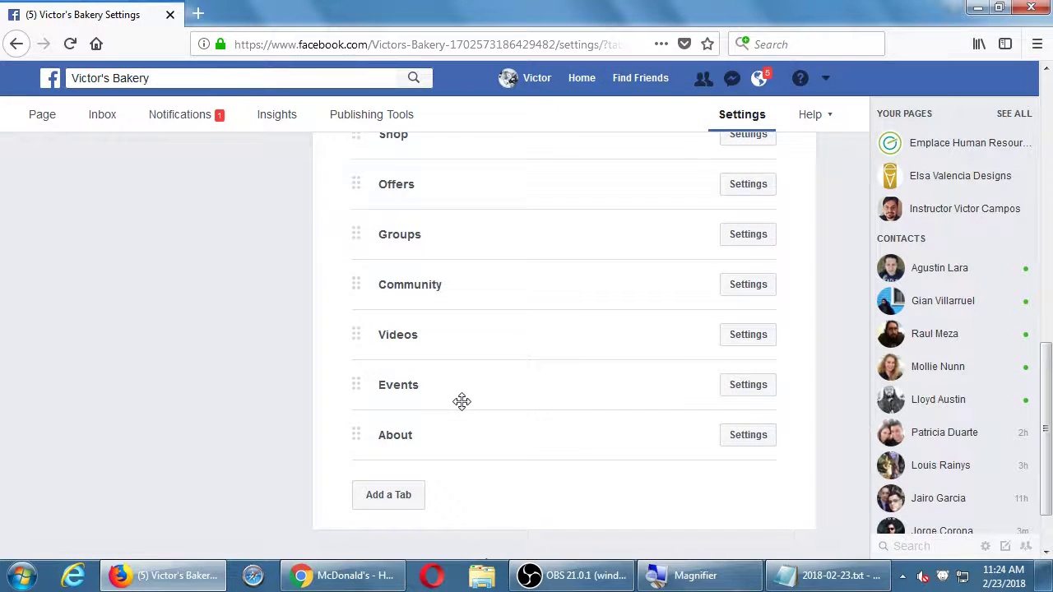
scroll(462, 402, up, 1)
scroll(414, 450, down, 1)
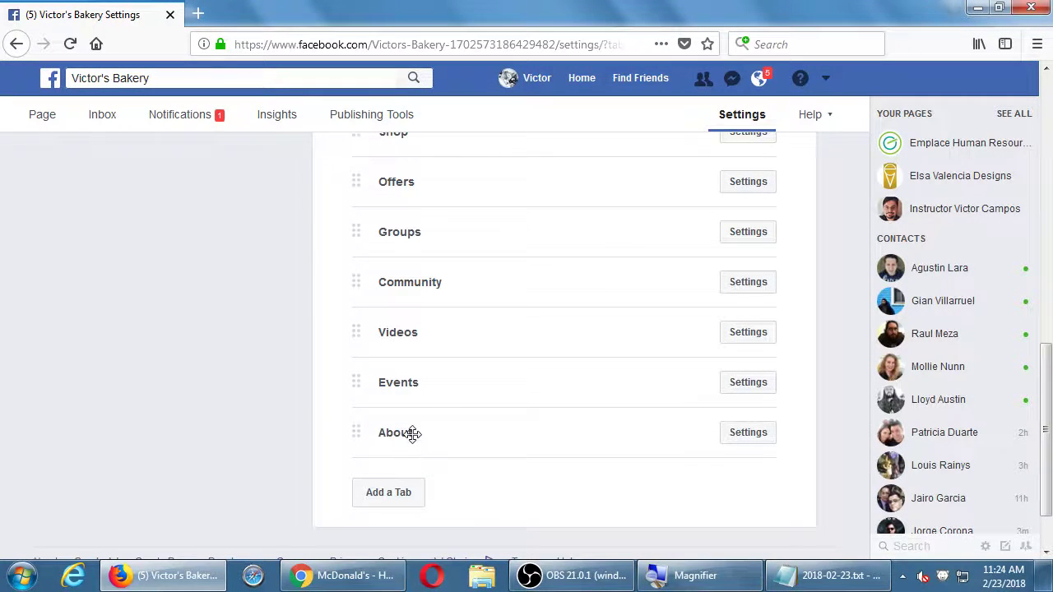
- Open the Victor's Bakery page and expand its section list to examine all entries from Home to About
click(827, 80)
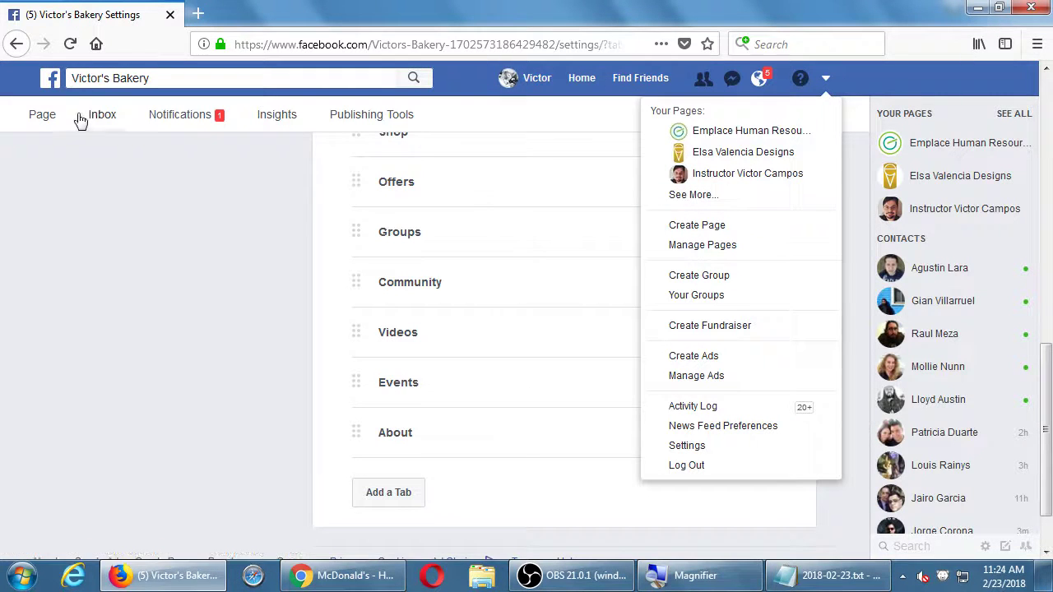
click(46, 120)
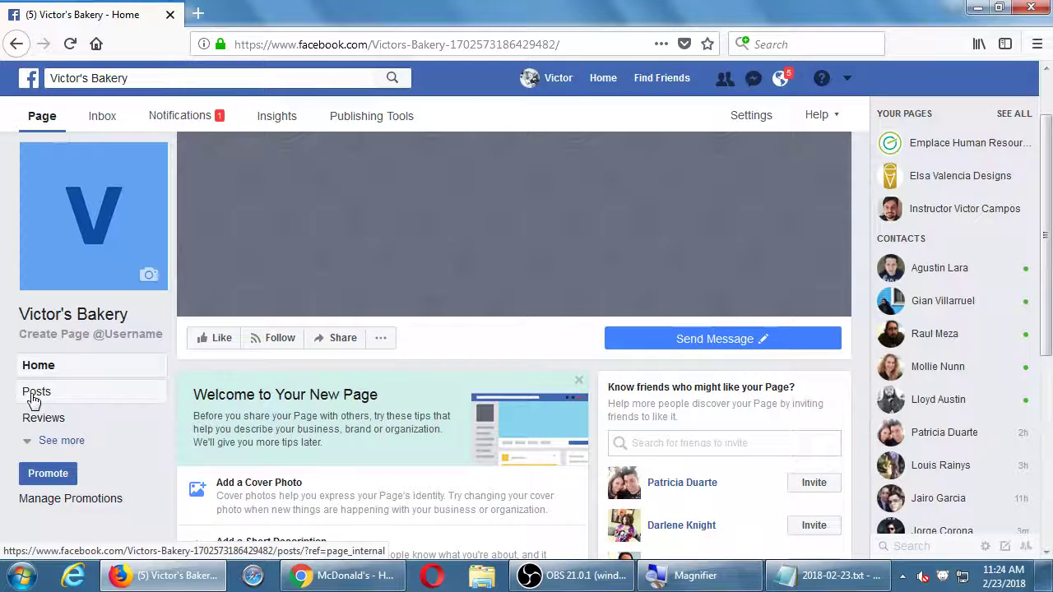
scroll(30, 418, down, 3)
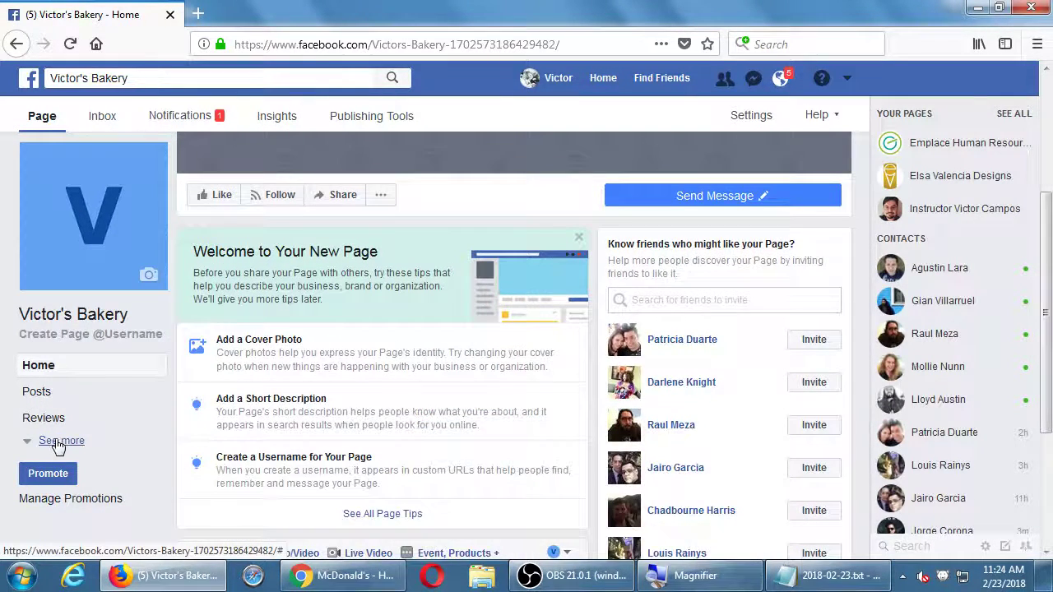
click(61, 442)
scroll(58, 445, down, 3)
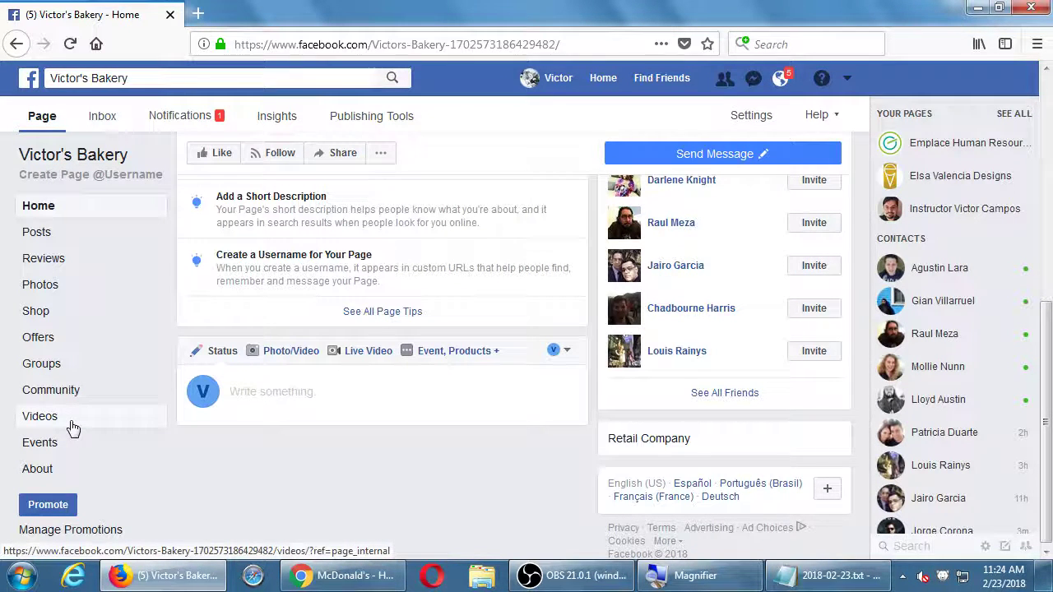
- Return to the Edit Page settings and move the Shop tab directly below Home
click(17, 44)
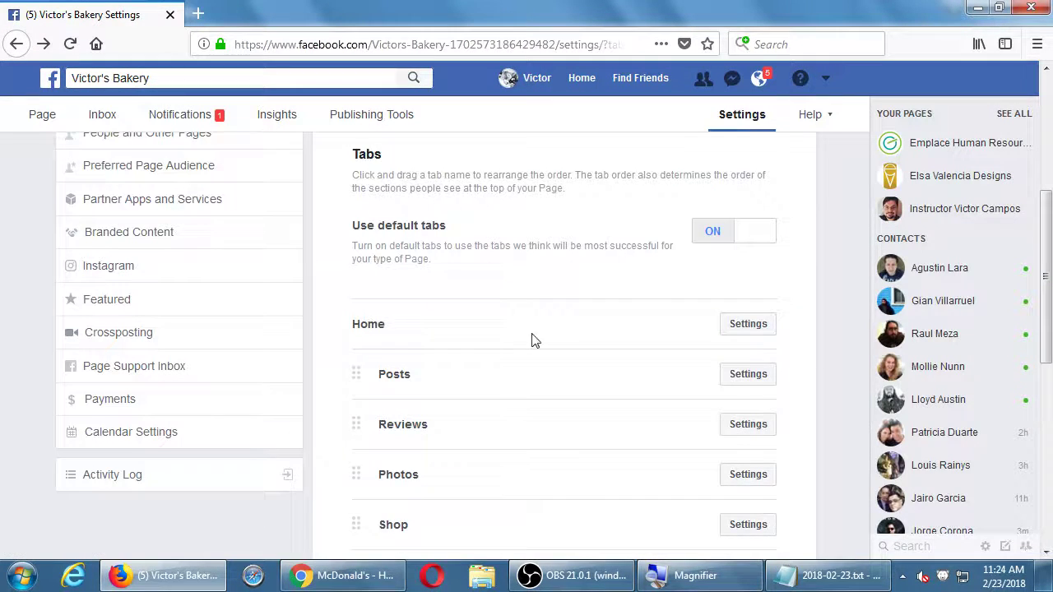
scroll(532, 341, down, 3)
scroll(365, 258, up, 2)
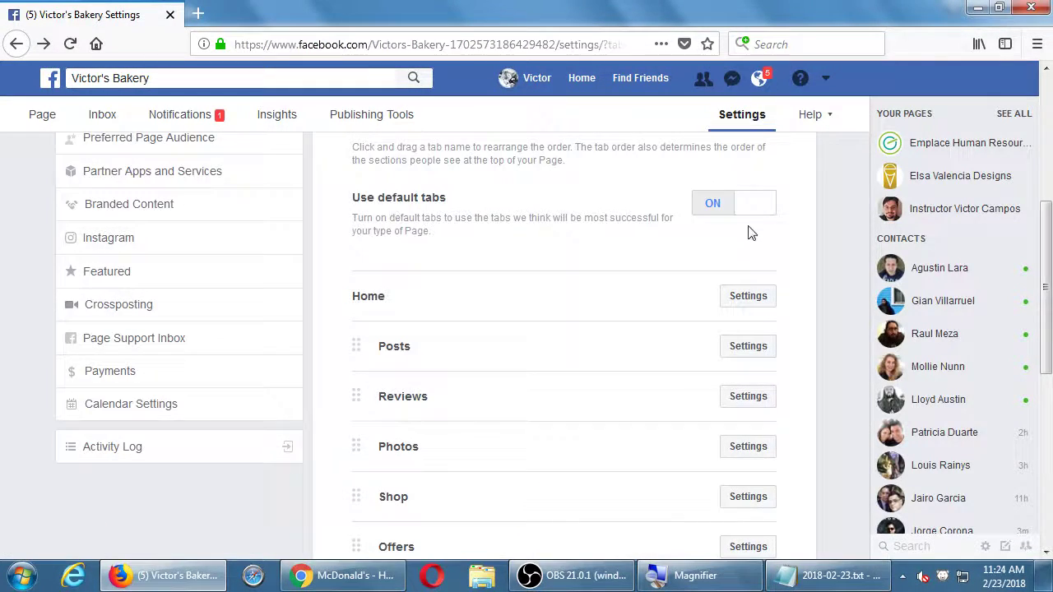
drag(355, 496, 380, 327)
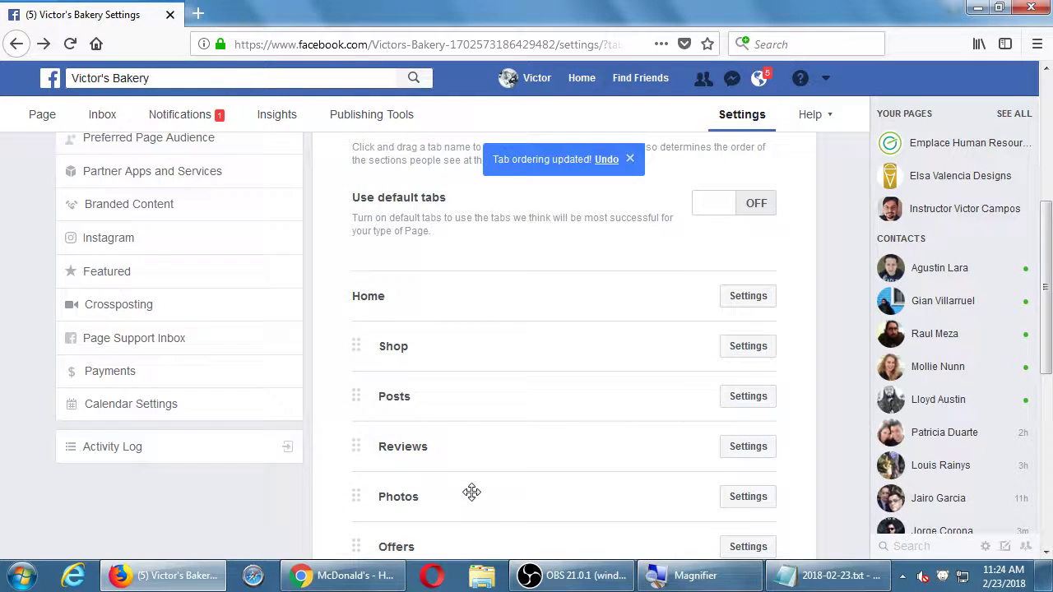
- Move the Videos tab up between Posts and Reviews in the page's tab order
scroll(424, 470, down, 5)
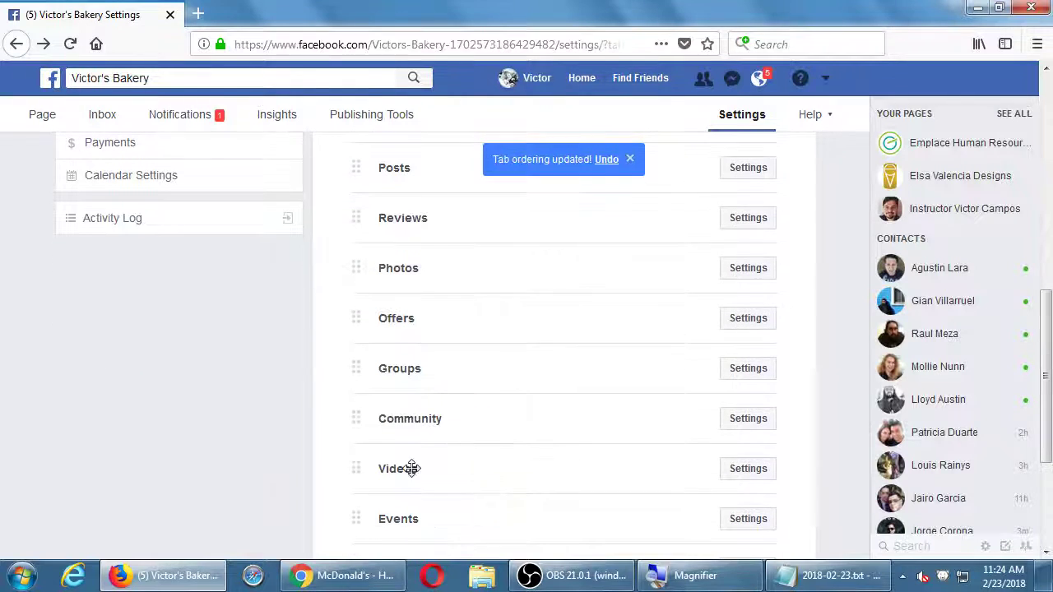
drag(358, 470, 369, 182)
scroll(357, 329, up, 5)
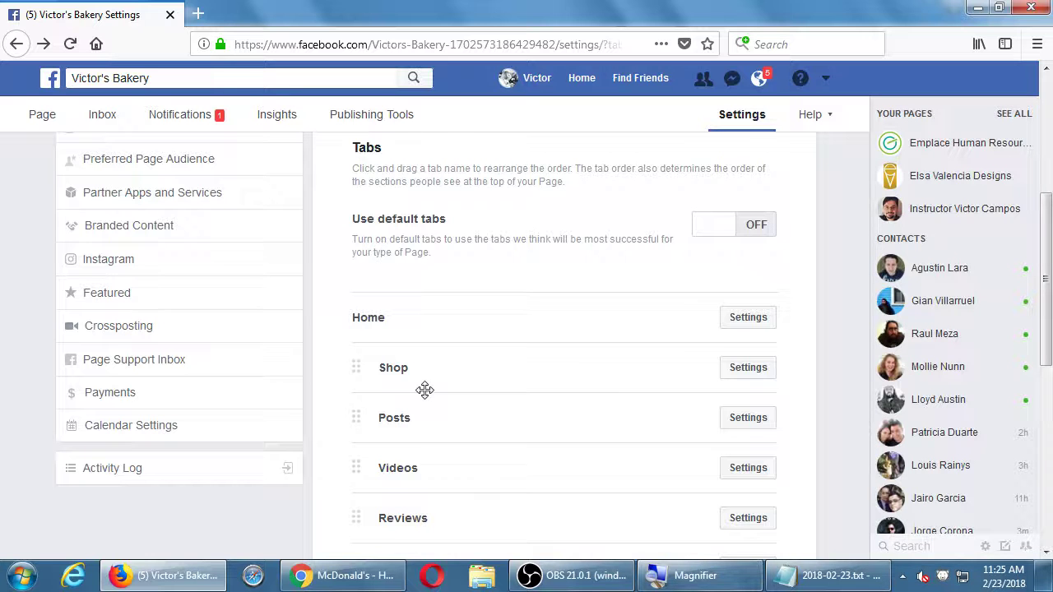
scroll(425, 393, up, 4)
scroll(415, 399, up, 1)
scroll(413, 400, down, 1)
scroll(413, 396, down, 4)
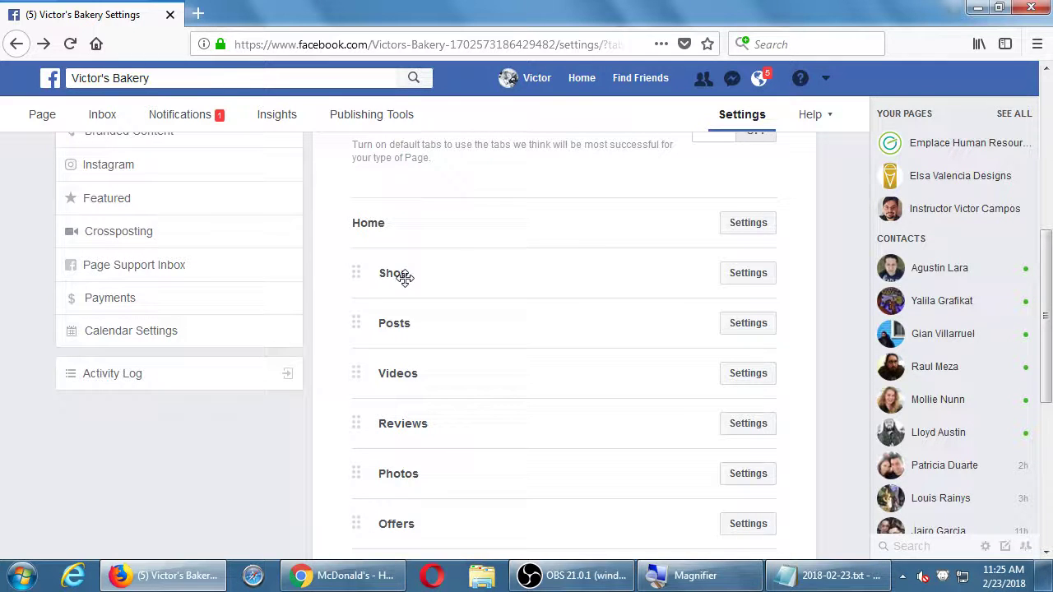
scroll(405, 278, up, 5)
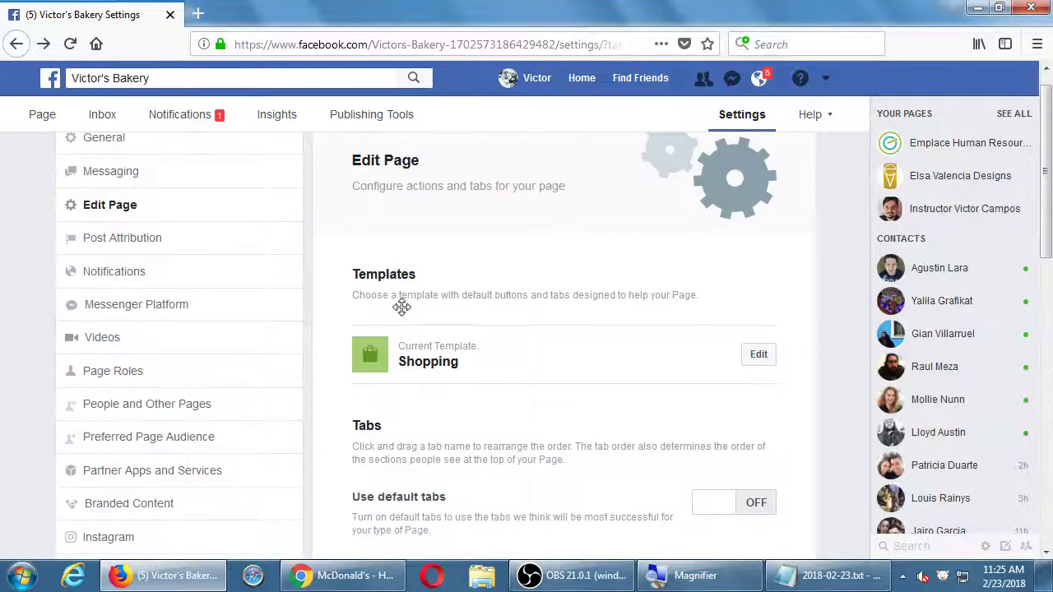
- Examine the Post Attribution options for the default posting identity, and open the Page Roles section
click(137, 270)
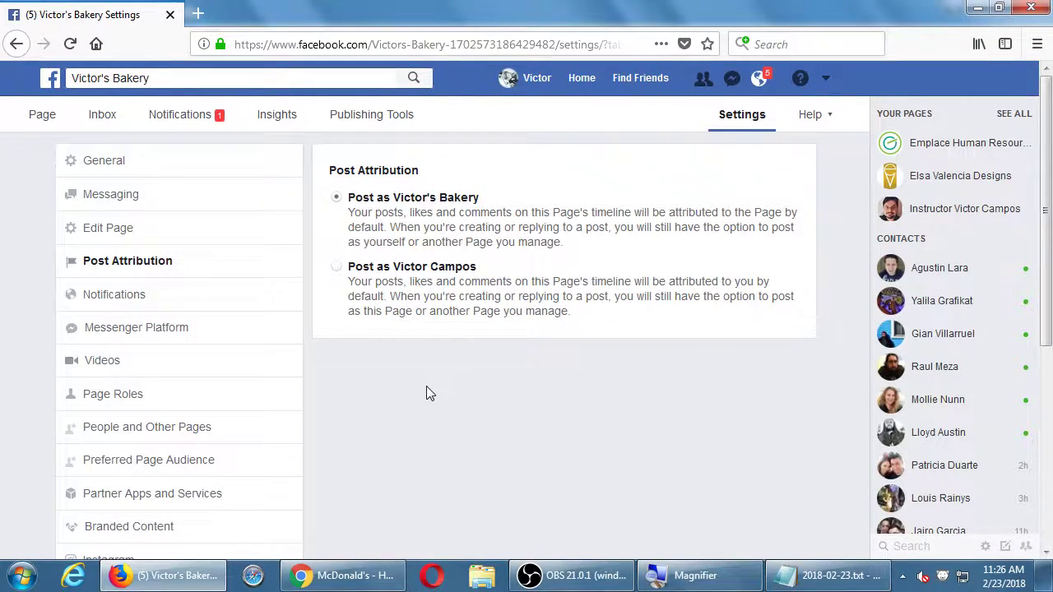
scroll(426, 386, down, 1)
click(158, 377)
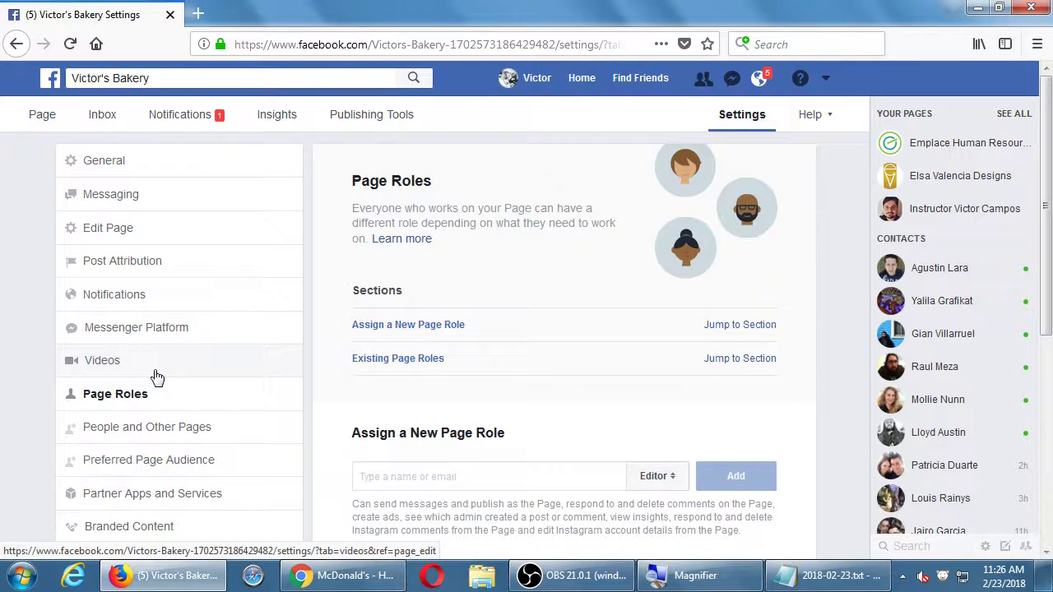
- Review the Page Roles section, including the existing Admin role and the Assign a New Page Role area
scroll(157, 377, down, 2)
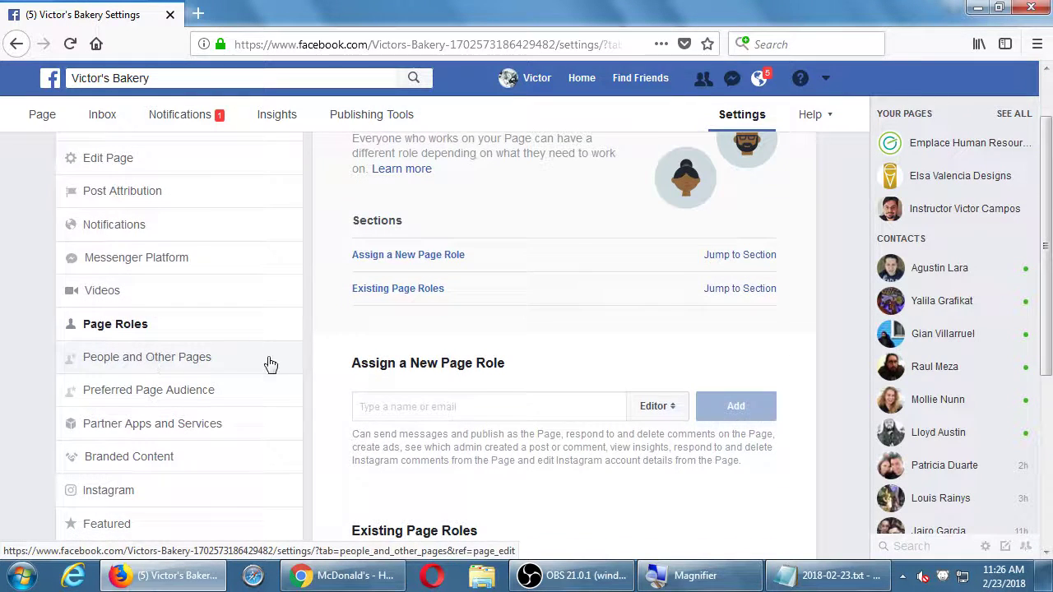
scroll(345, 289, up, 2)
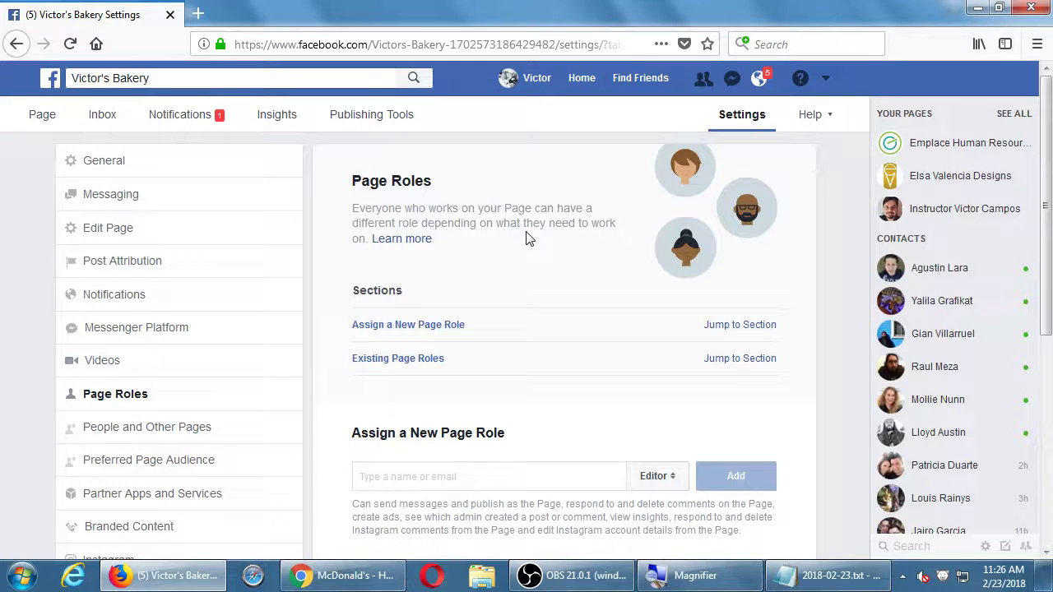
scroll(335, 377, down, 2)
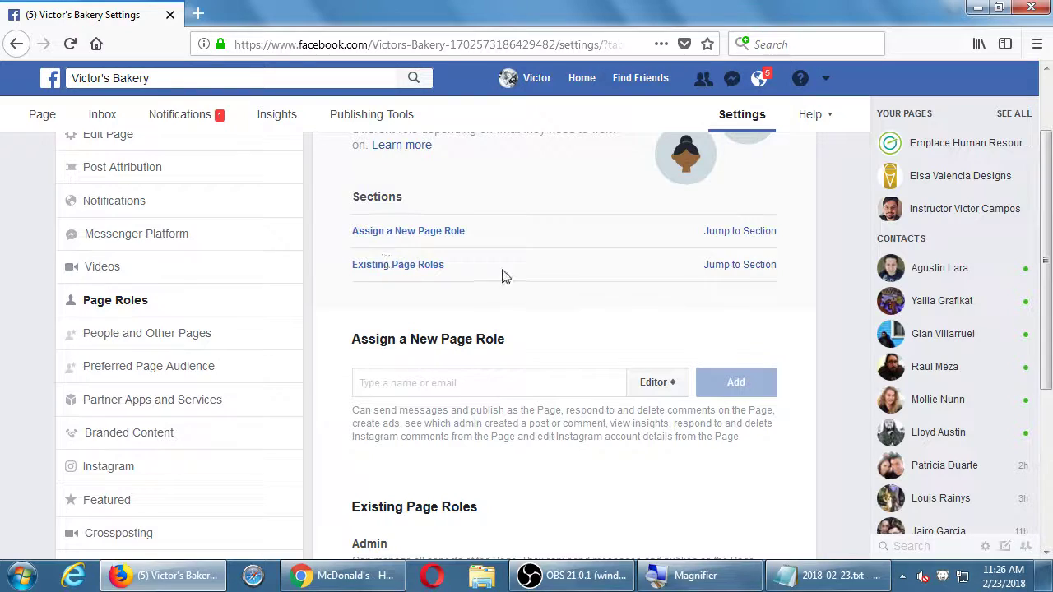
scroll(469, 346, down, 5)
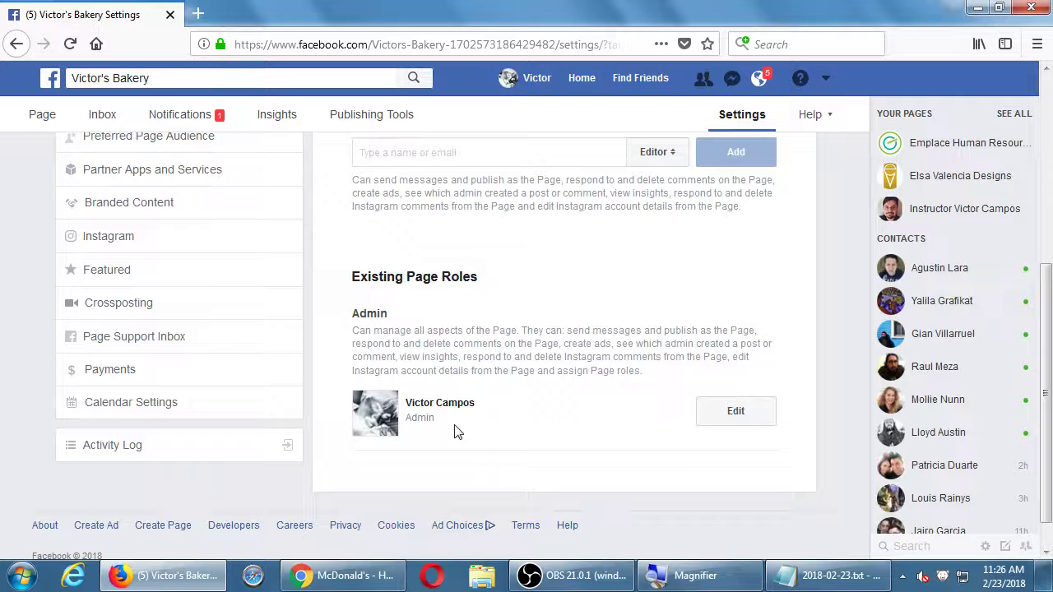
scroll(453, 431, up, 3)
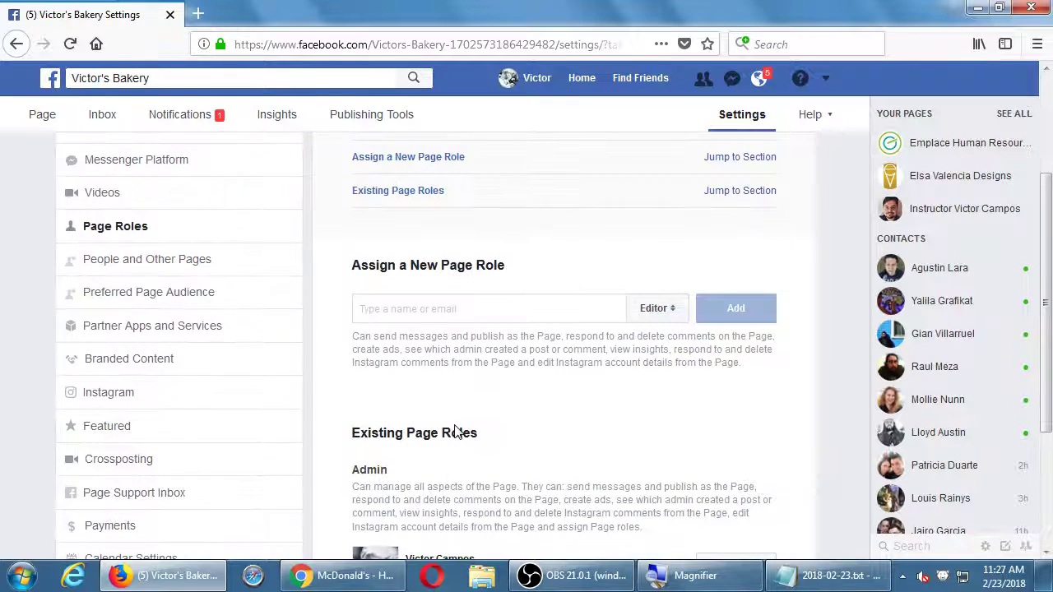
drag(409, 265, 501, 261)
click(505, 264)
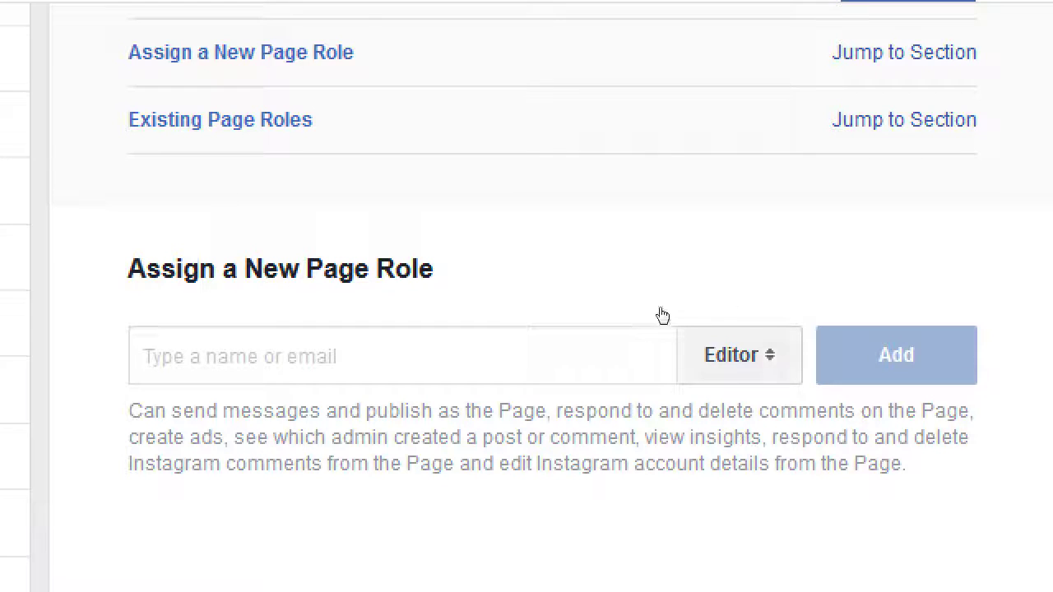
- Examine the roles available under Assign a New Page Role, selecting Moderator and Advertiser to read their permissions
click(680, 331)
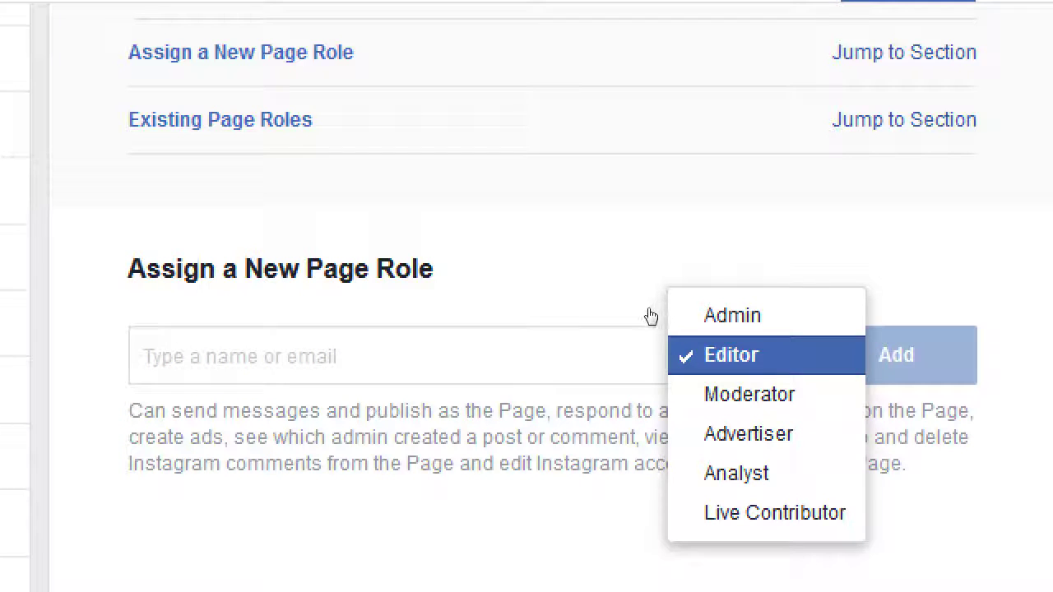
click(366, 350)
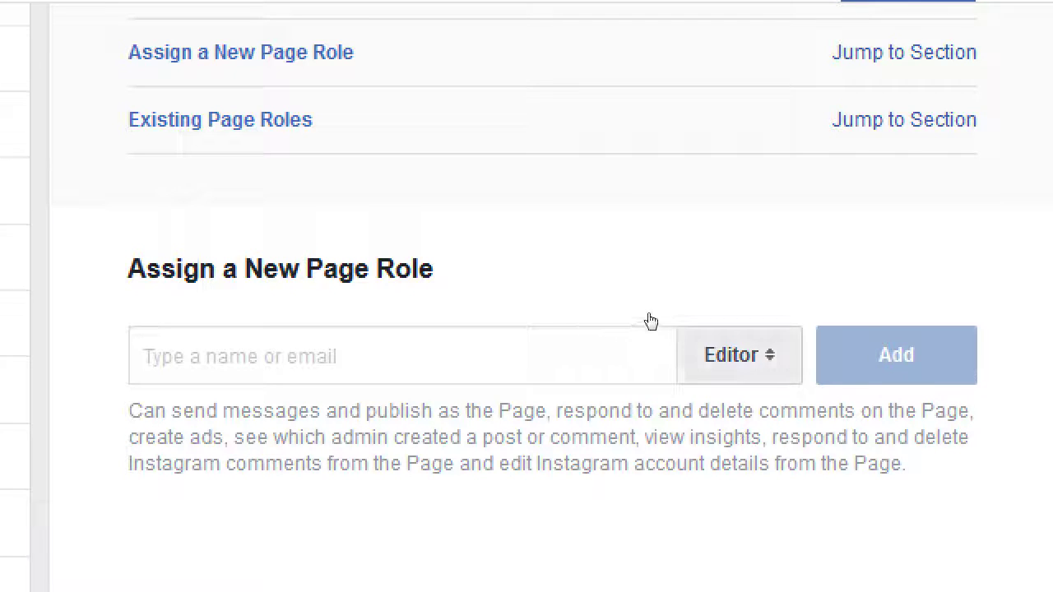
click(678, 332)
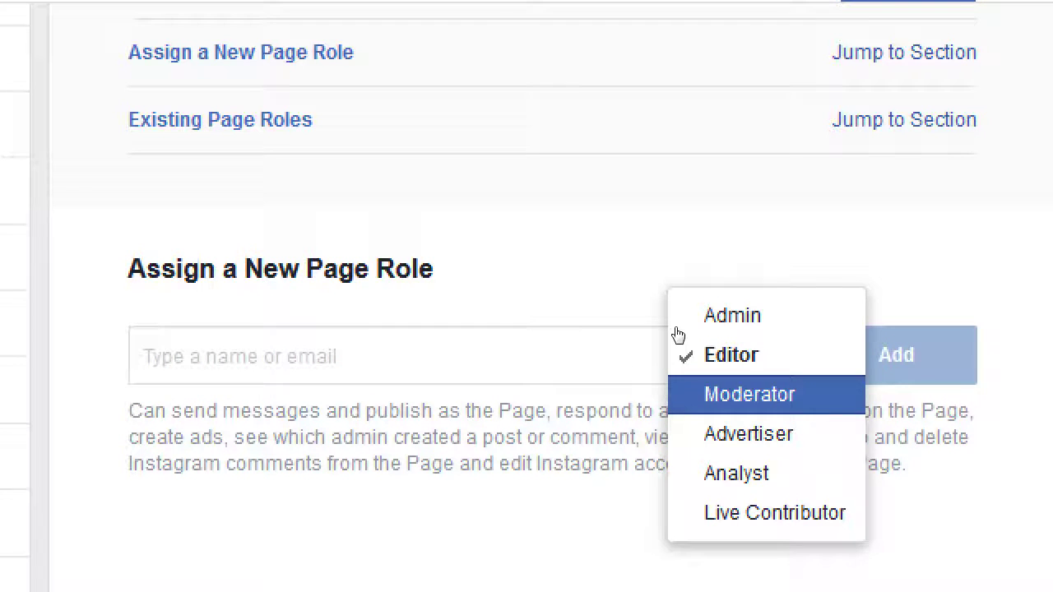
key(Return)
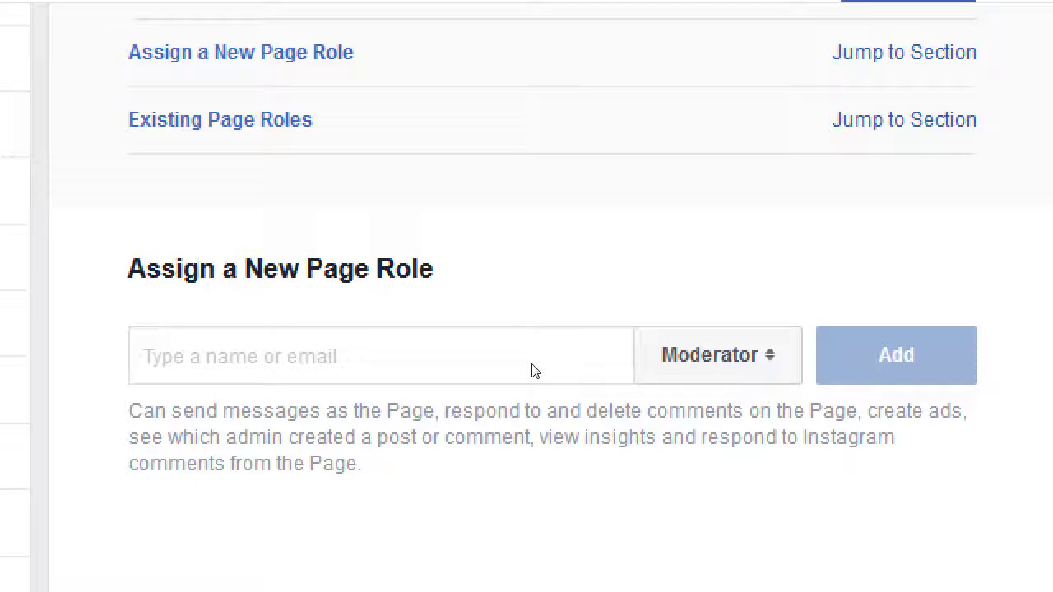
click(667, 329)
key(Down)
key(Return)
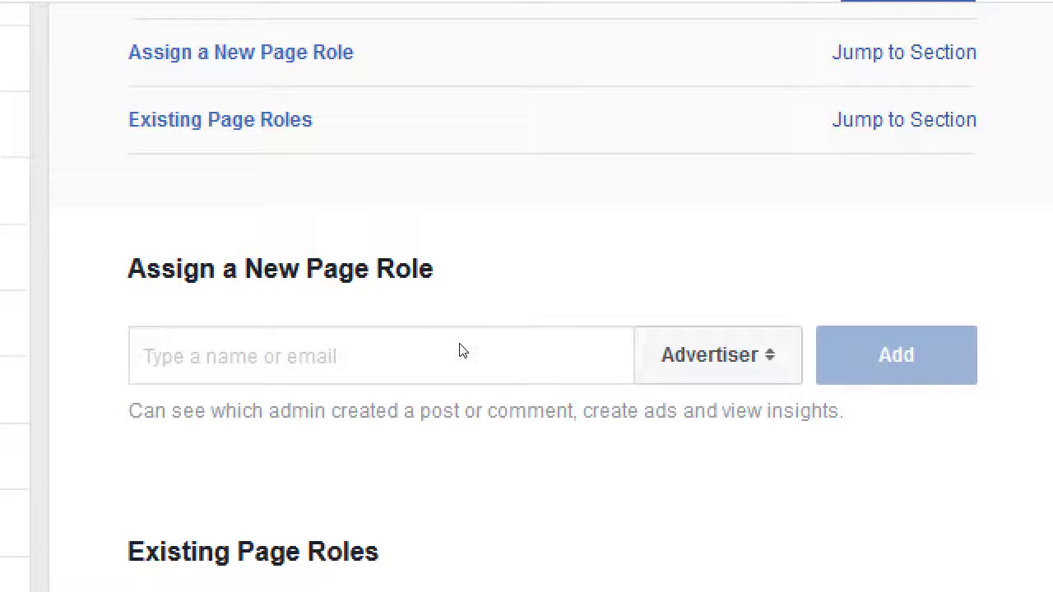
- Select the Analyst and Live Contributor roles for a new page role to read what each one permits
click(642, 331)
key(Down)
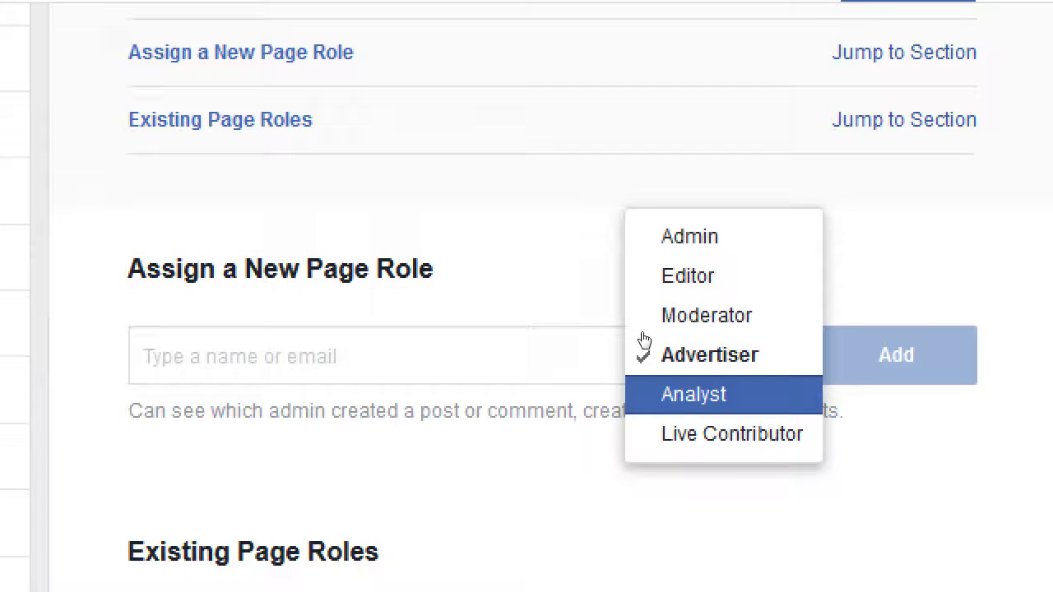
key(Return)
click(661, 328)
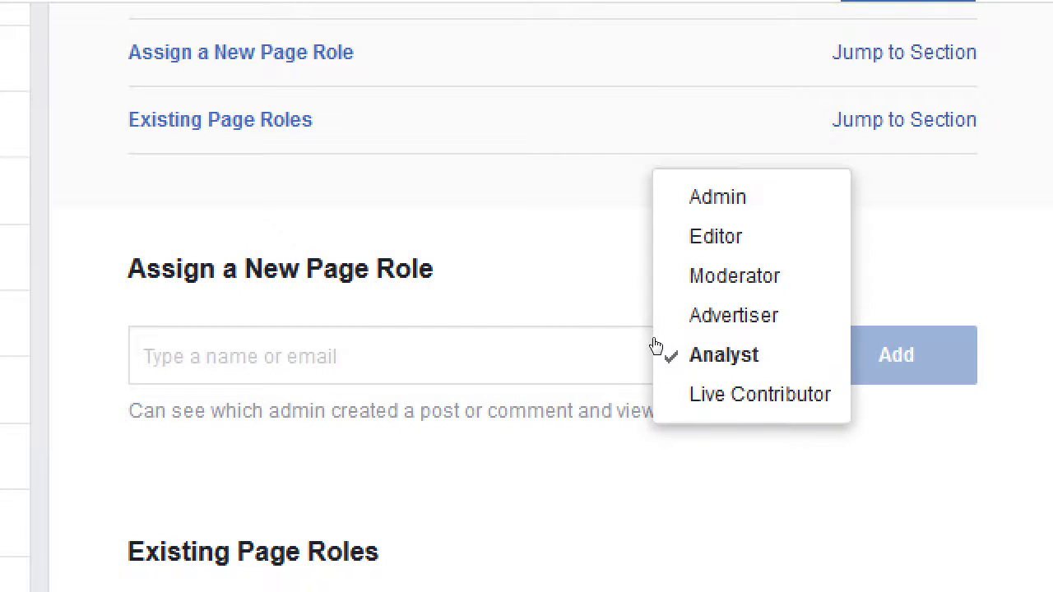
key(Down)
key(Return)
scroll(656, 341, down, 1)
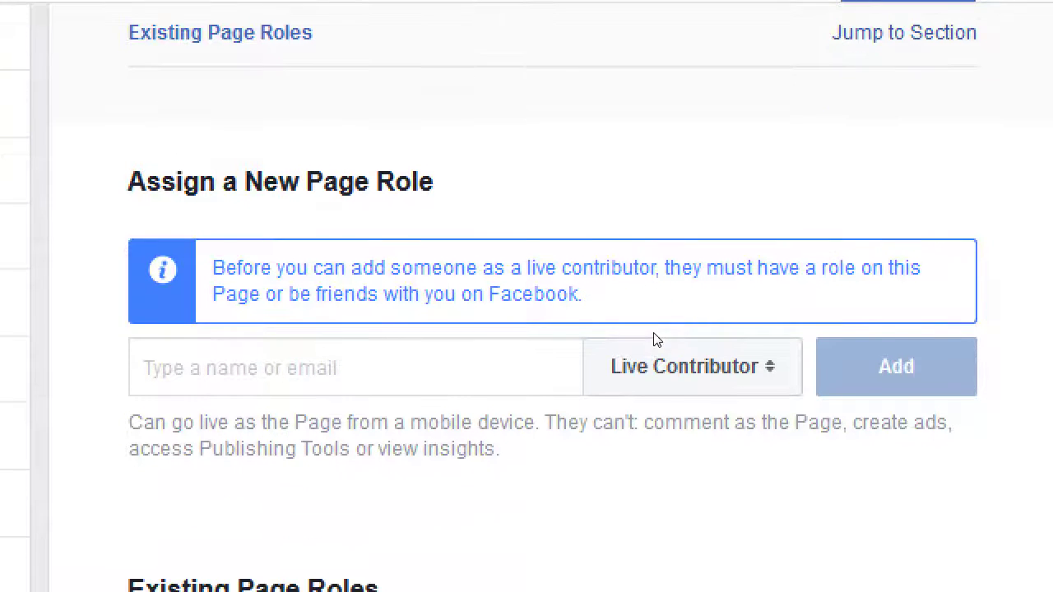
- Set the new page role to Admin and read its permissions and the accompanying note
click(659, 355)
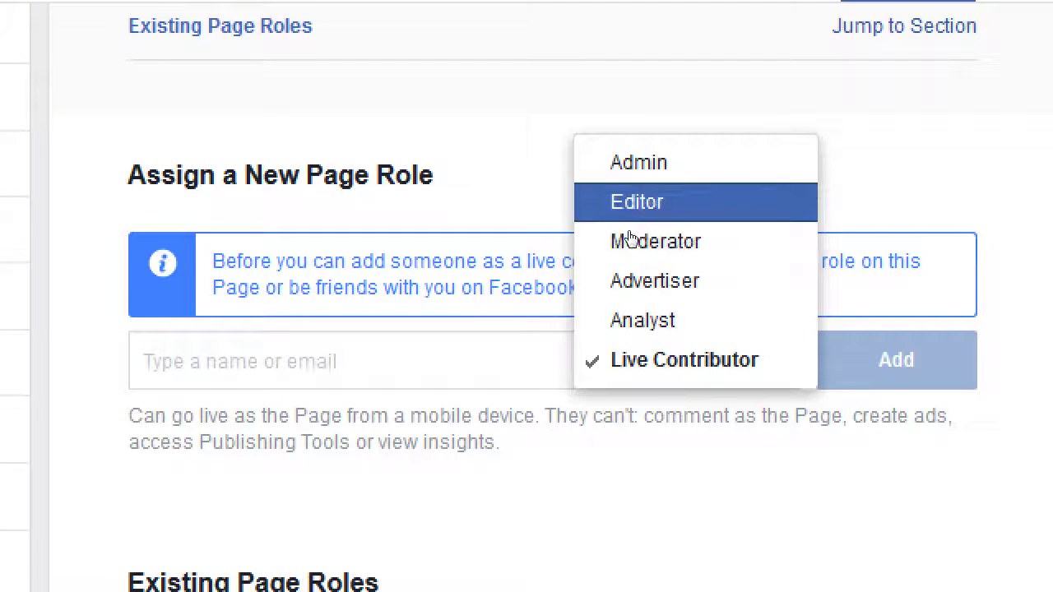
key(Up)
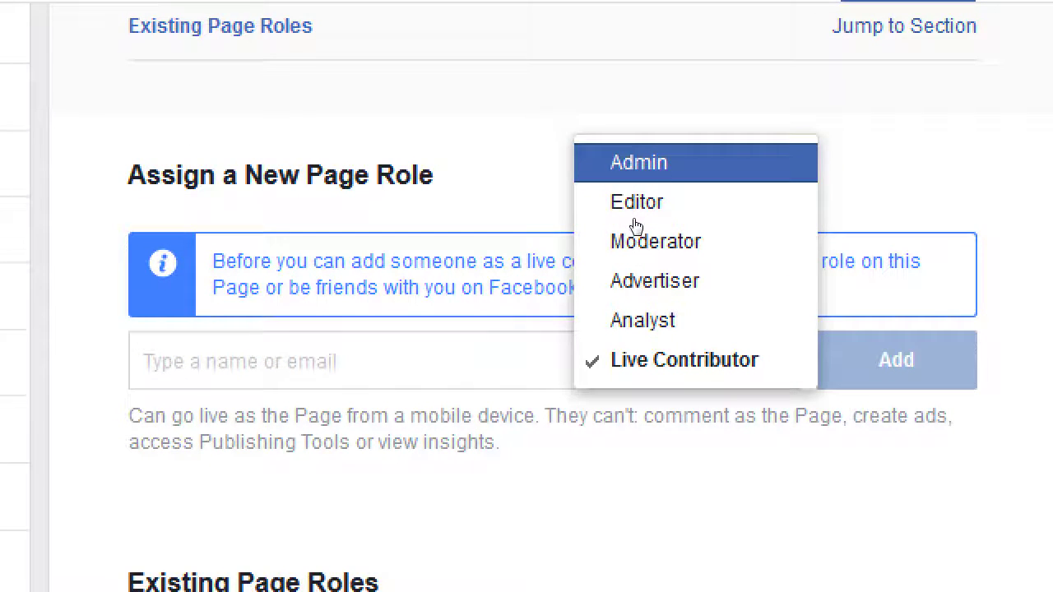
key(Return)
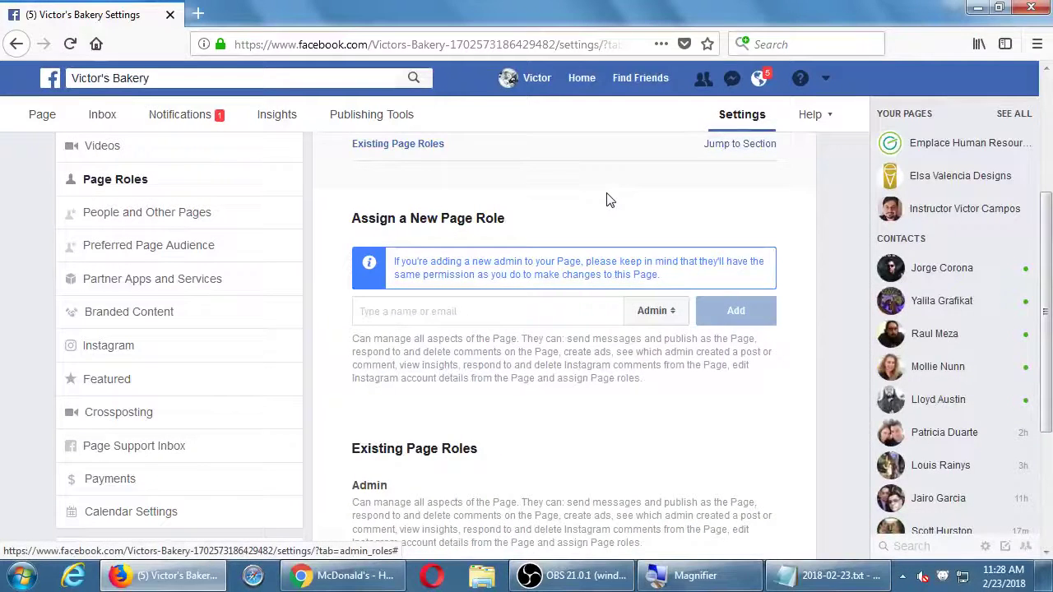
- Review the Existing Page Roles section and the permissions described for the Admin role
scroll(606, 199, down, 2)
scroll(606, 200, down, 1)
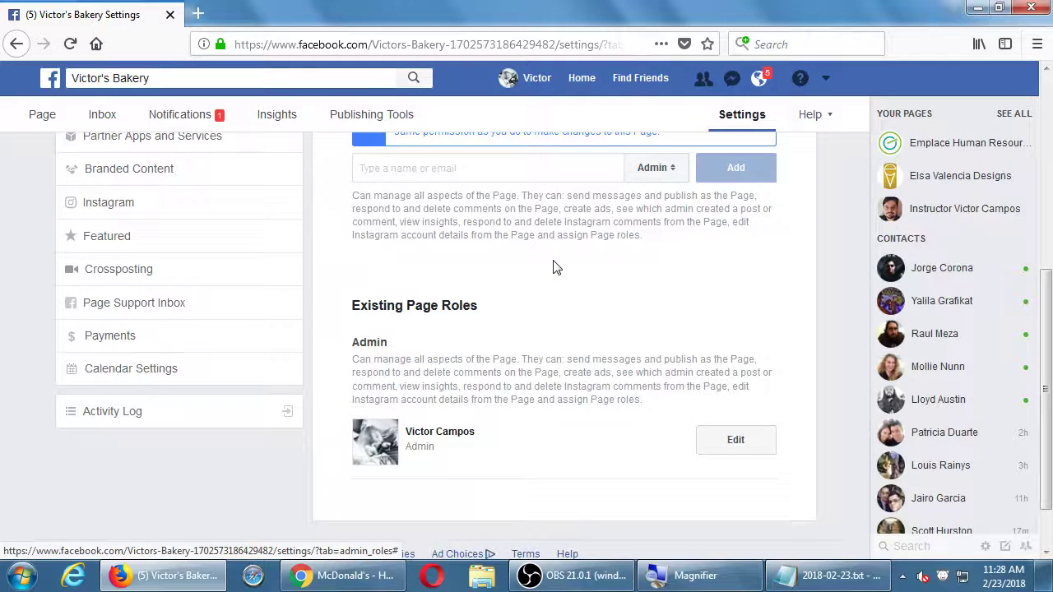
scroll(510, 392, down, 1)
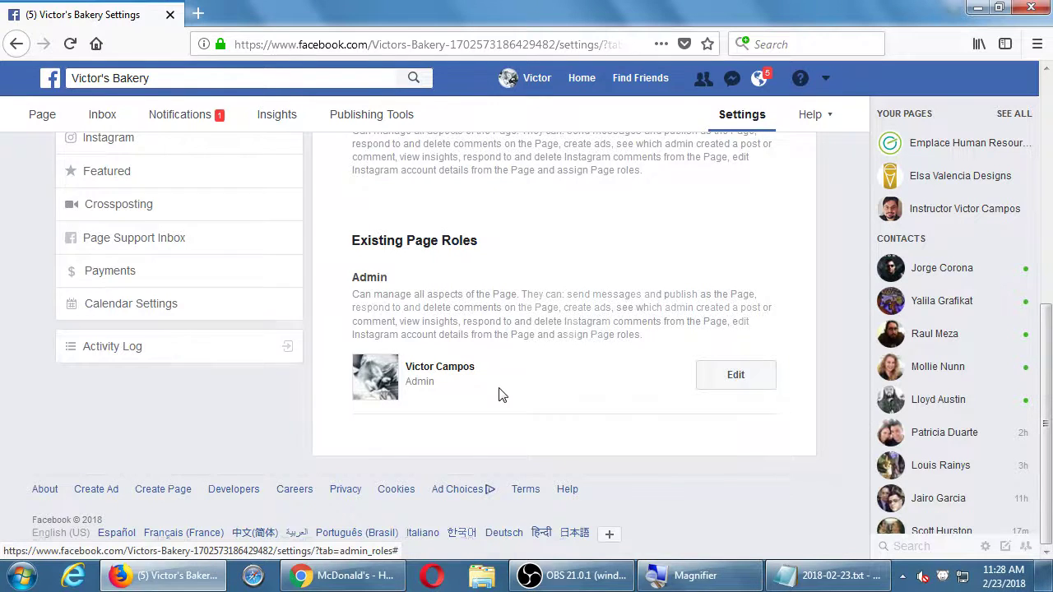
scroll(500, 388, down, 3)
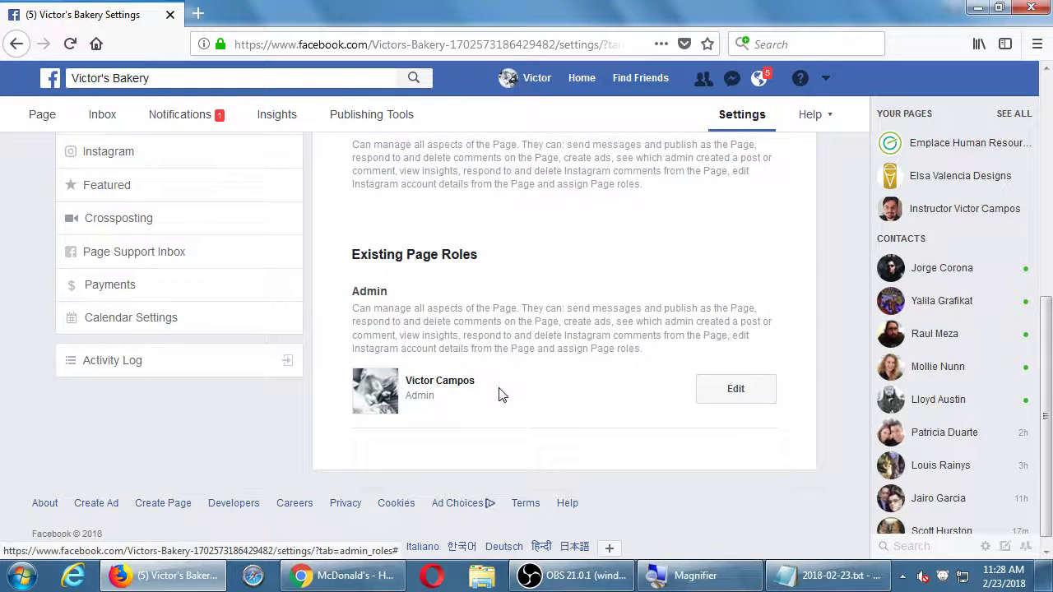
scroll(500, 395, up, 4)
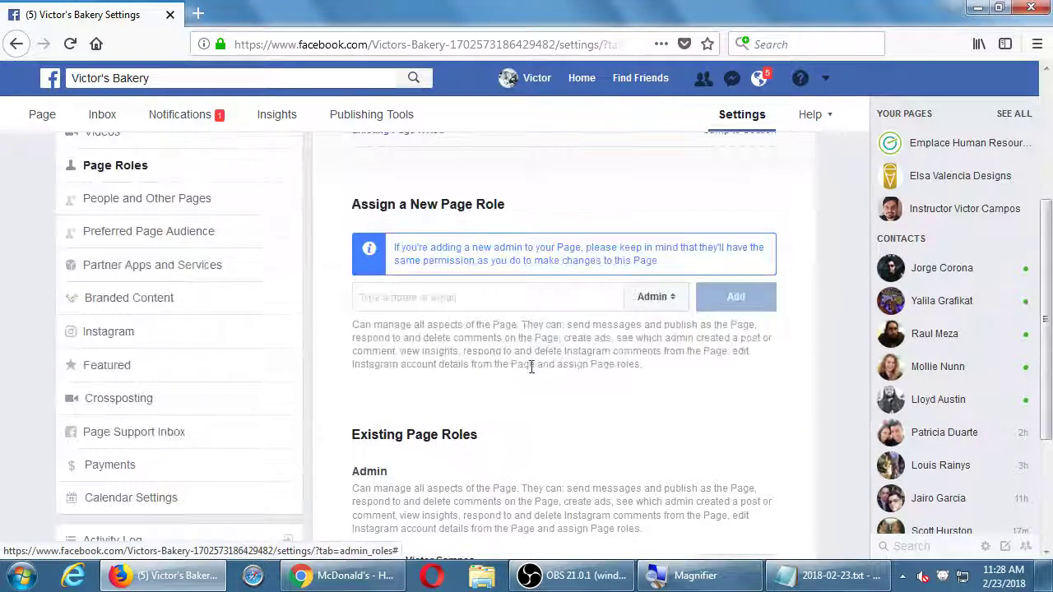
- Select the Editor role for a new page role to compare its permissions with Admin, and return the selection to Admin
click(646, 298)
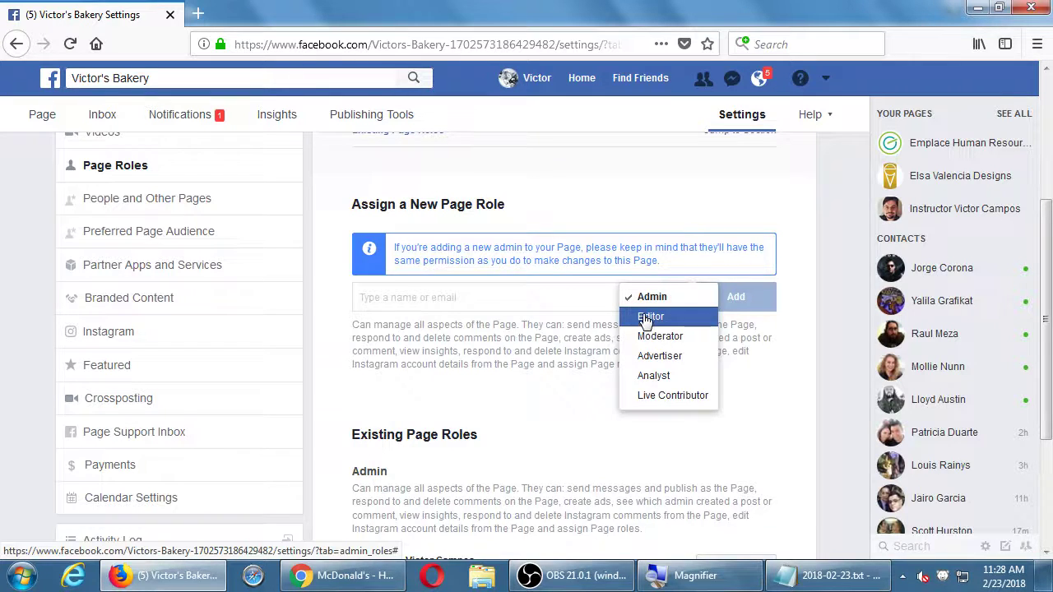
click(640, 314)
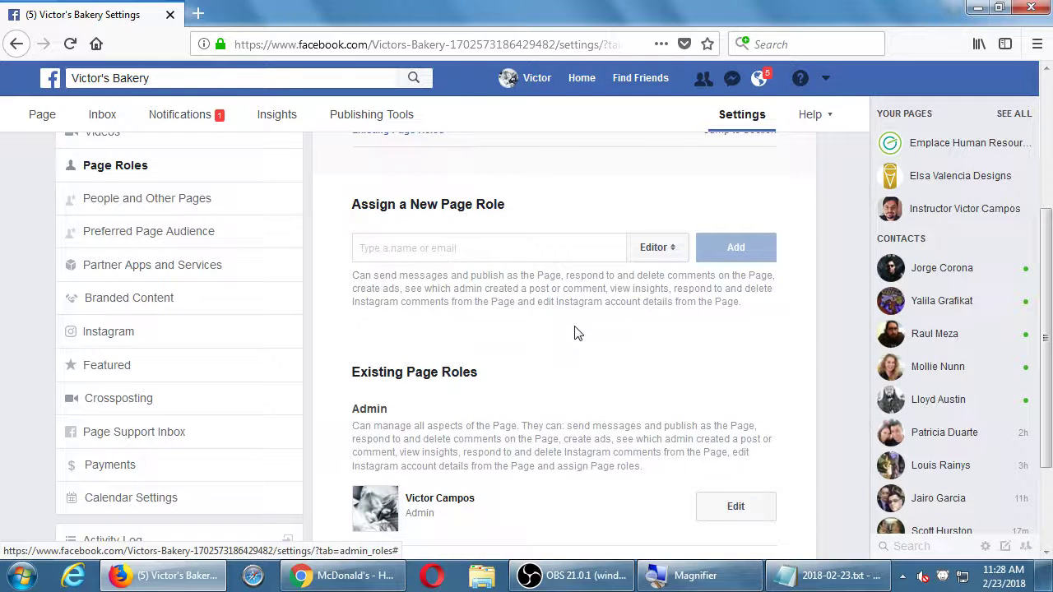
click(659, 249)
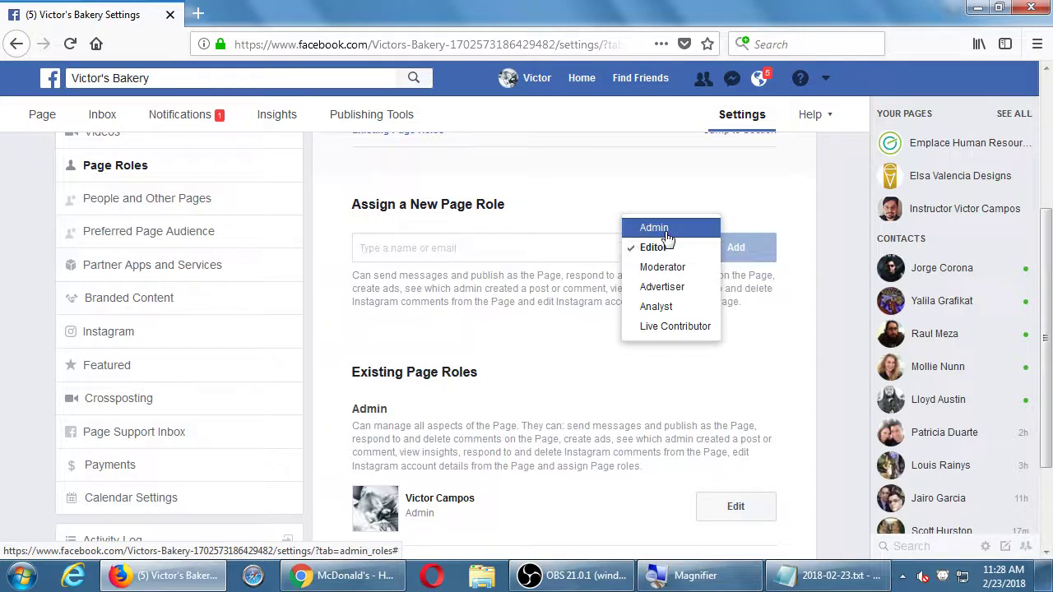
click(668, 236)
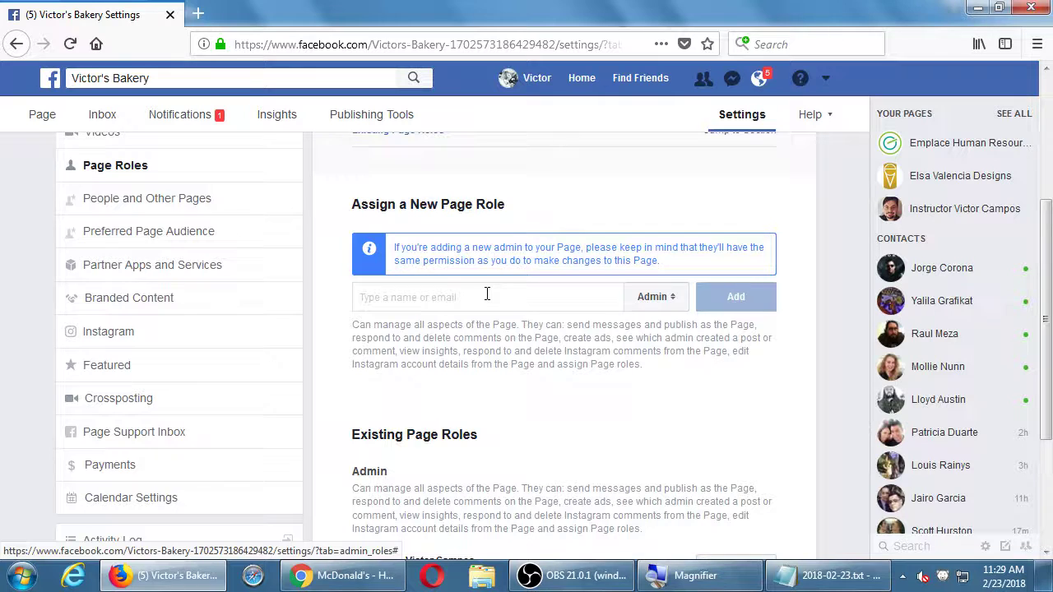
- Set the role under Assign a New Page Role to Editor and review the Page Roles section
click(669, 298)
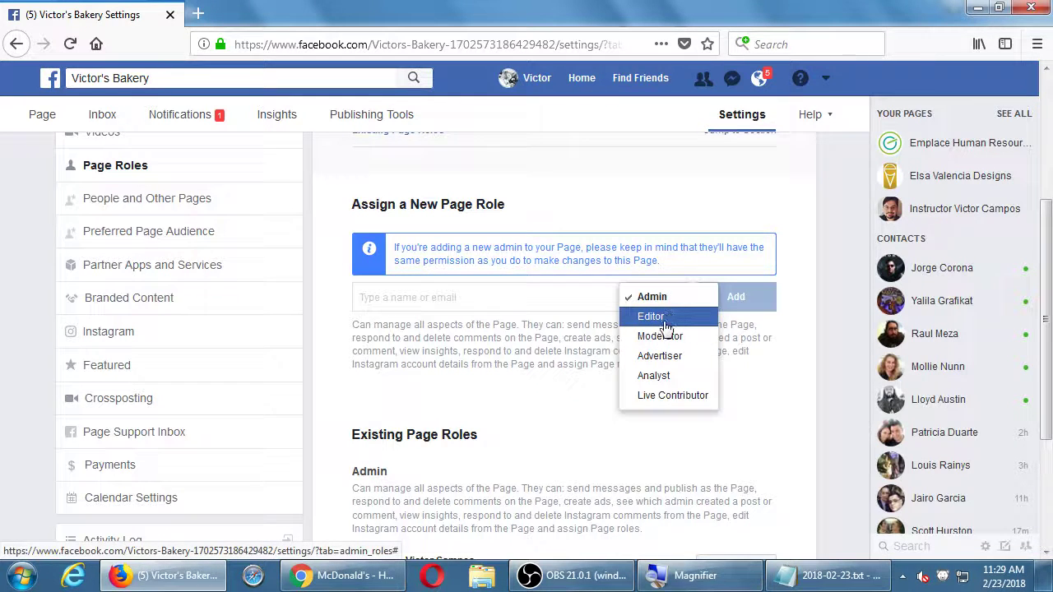
click(673, 317)
scroll(423, 313, up, 3)
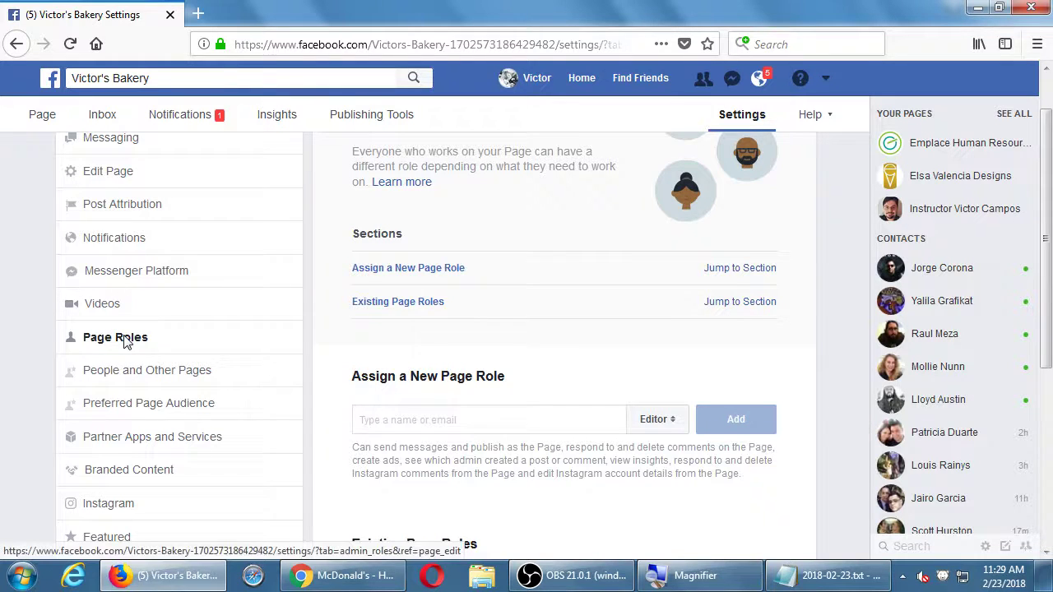
scroll(347, 416, down, 1)
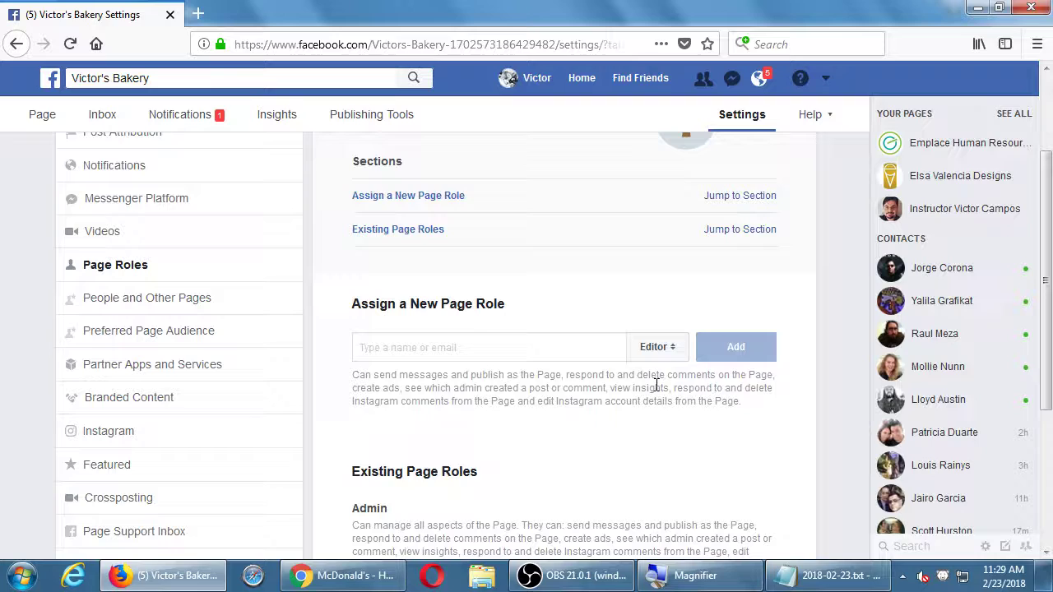
- Switch to the Notepad notes and add the line "Re: Page Roles - Only add THE MOST TRUSTED people as an Admin" after a blank line
key(alt+Tab)
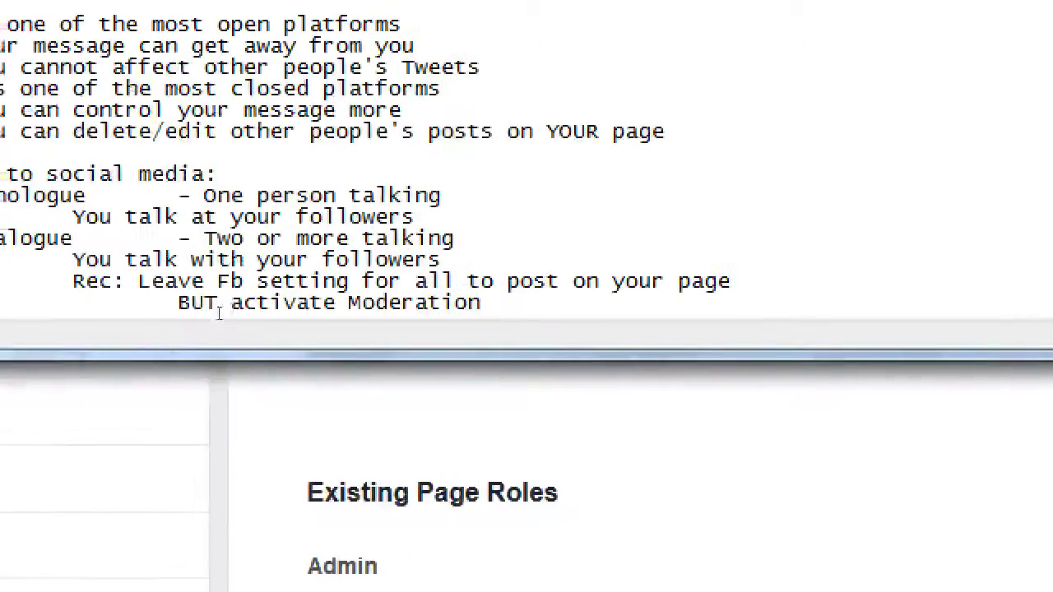
key(Return)
key(Return)
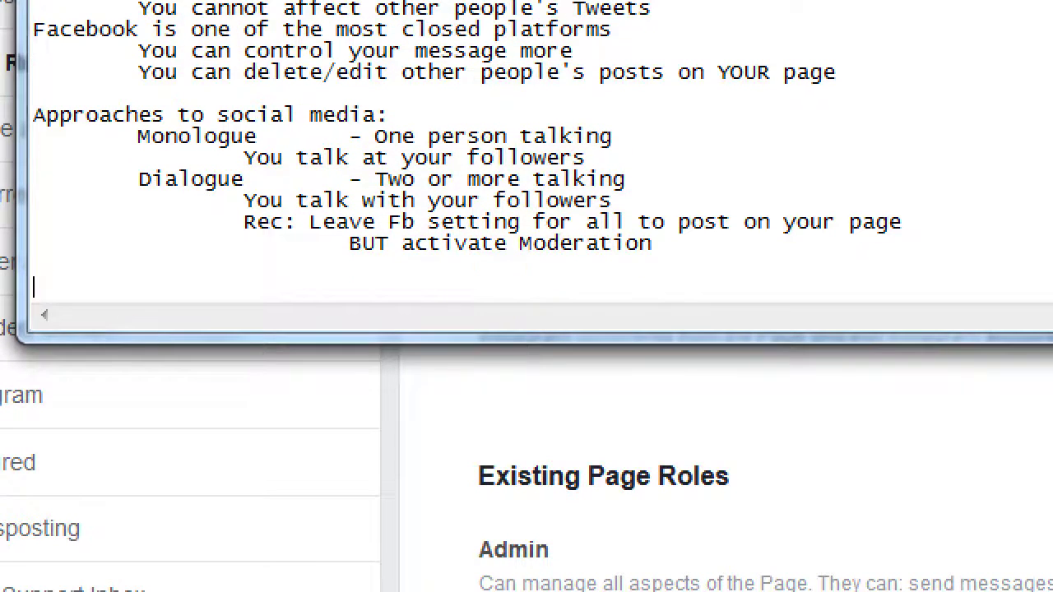
text(Re: Page R)
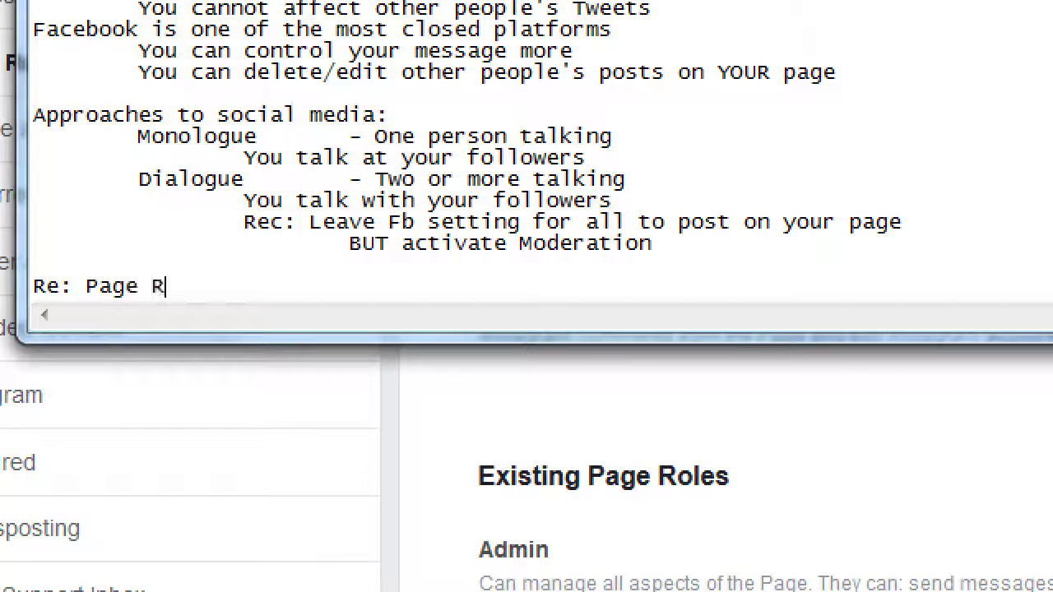
text(oles - Only)
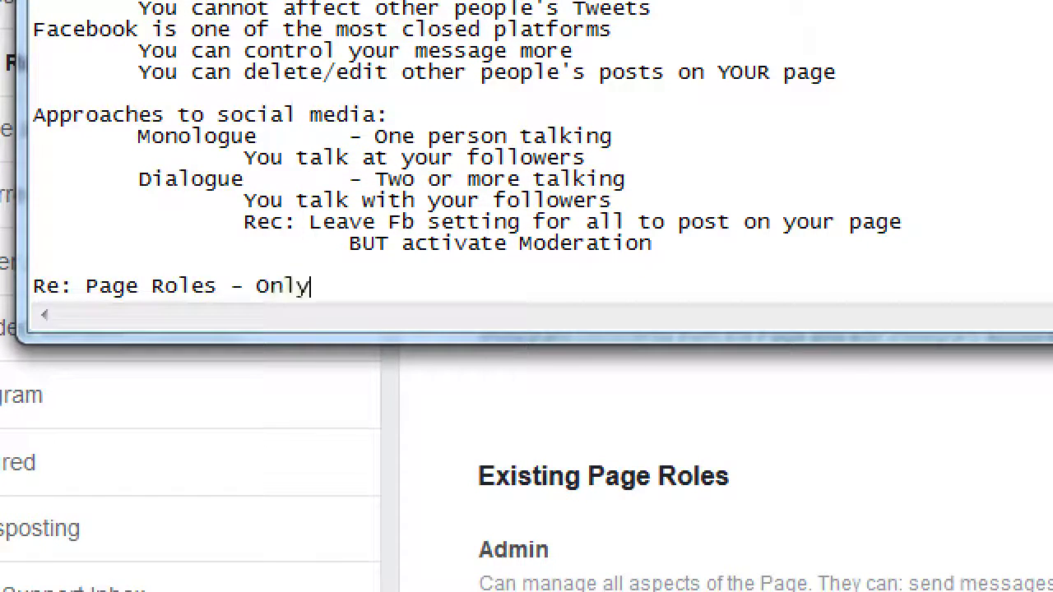
text( add THE MOST TRUSTE)
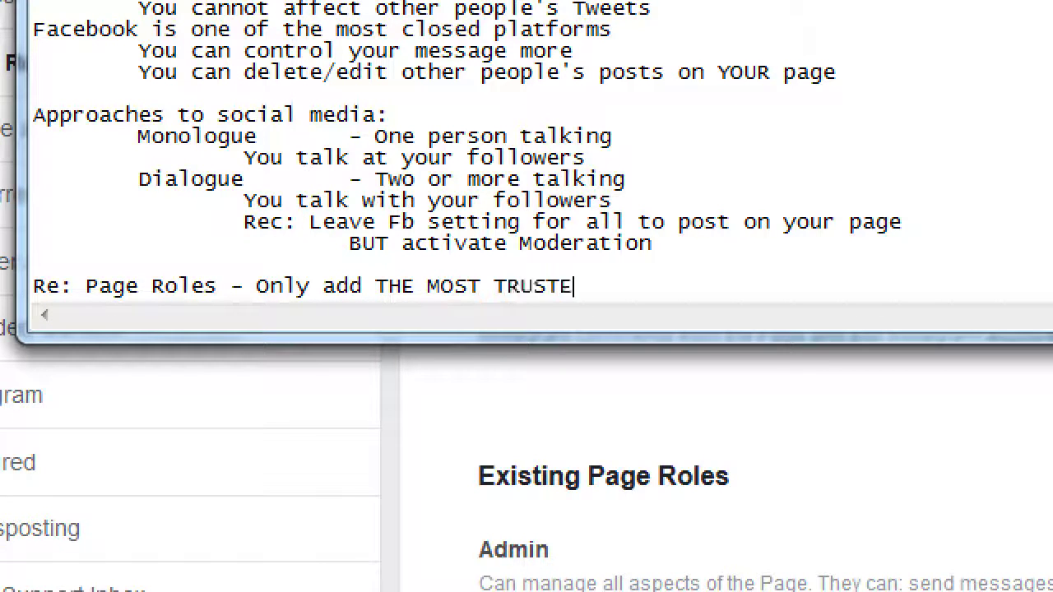
text(D people )
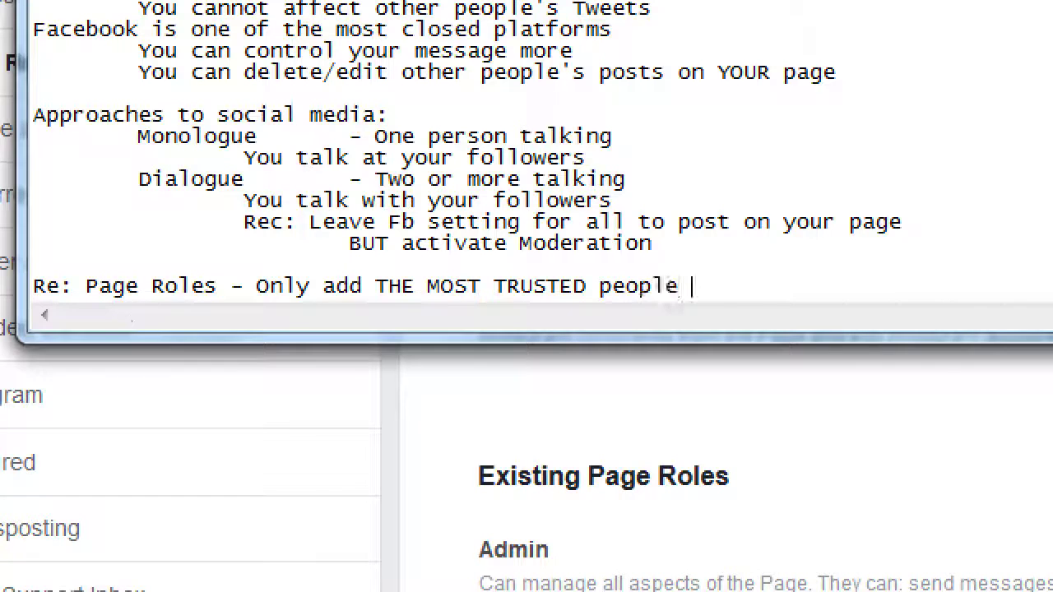
text(as an Admin)
- Add the indented line "The Editor role should be fine for everyone else." beneath the Page Roles note
key(Return)
key(Tab)
text(The Edit)
key(BackSpace)
key(BackSpace)
key(BackSpace)
key(BackSpace)
text(Editor role)
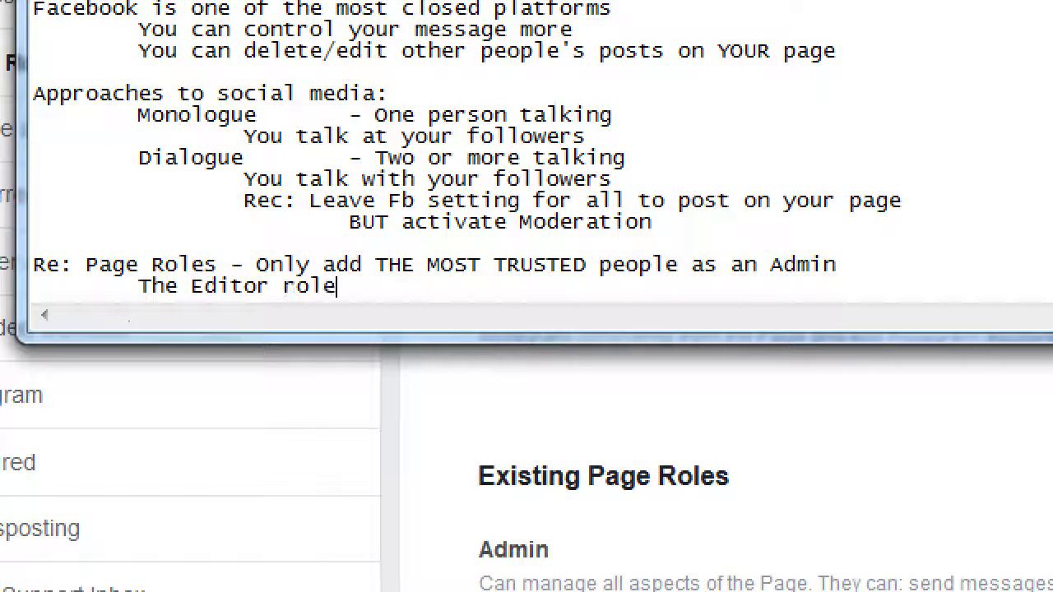
text( should be fine for everyt)
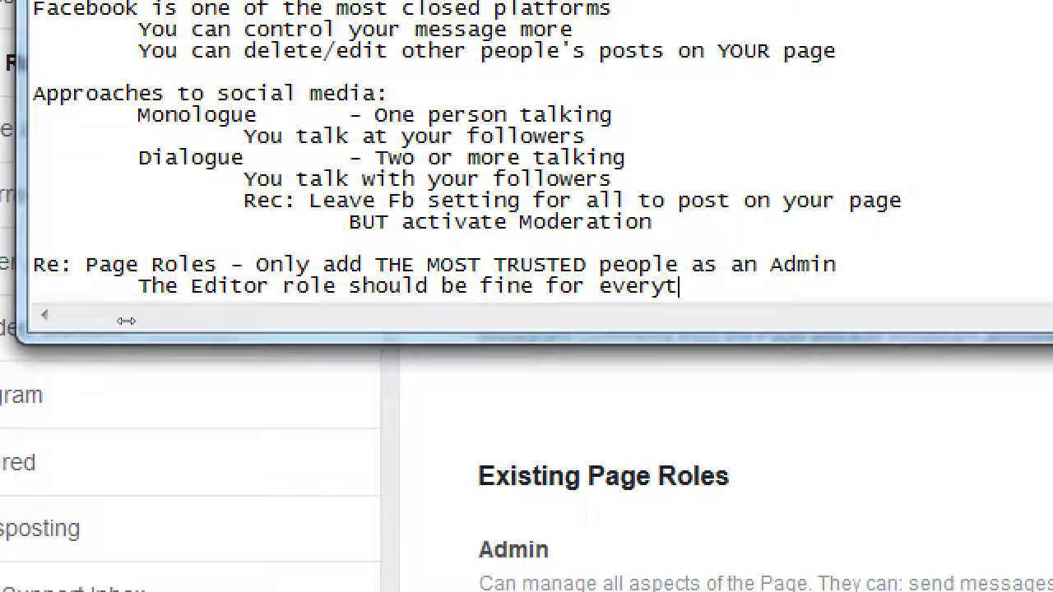
key(BackSpace)
text(one else.)
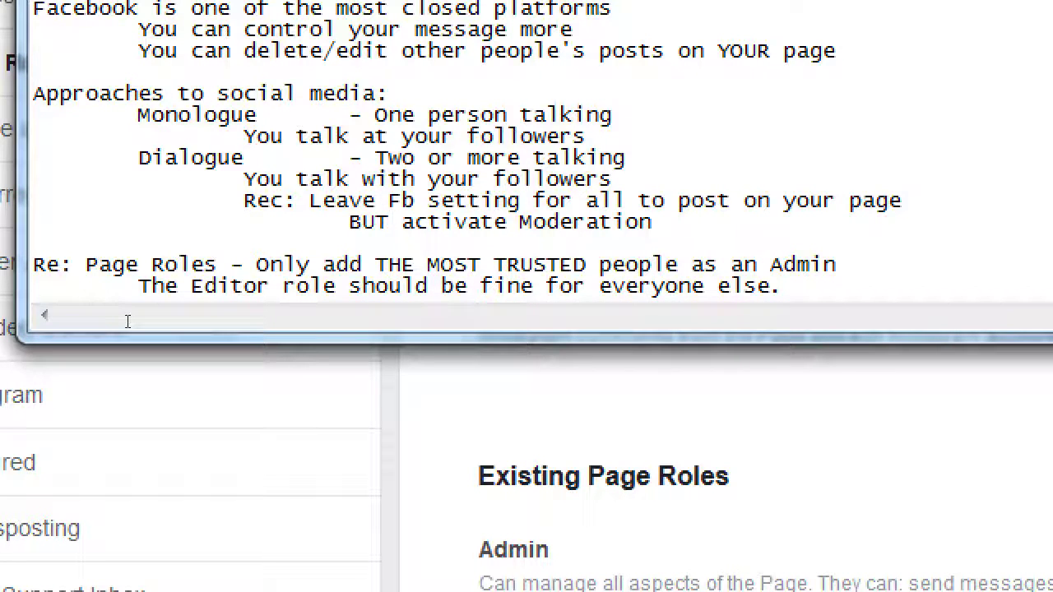
- Highlight the words "THE MOST TRUSTED" in the Page Roles note for emphasis, and return to the end of the notes at normal magnification
key(Up)
key(ctrl+Left)
key(ctrl+Left)
key(ctrl+Left)
key(ctrl+Left)
key(ctrl+shift+Left)
key(ctrl+shift+Left)
key(ctrl+shift+Left)
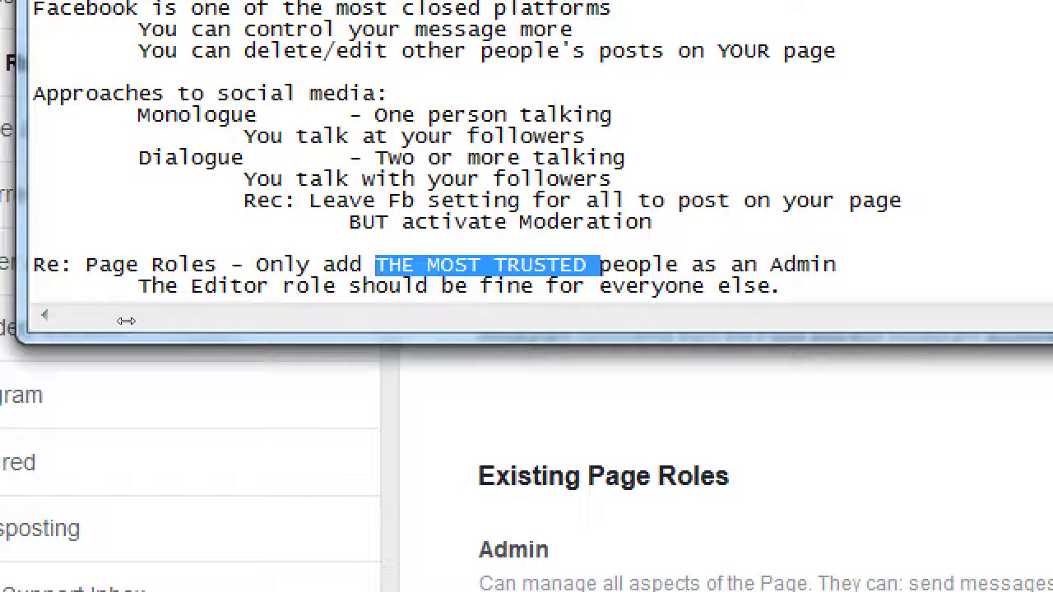
key(ctrl+End)
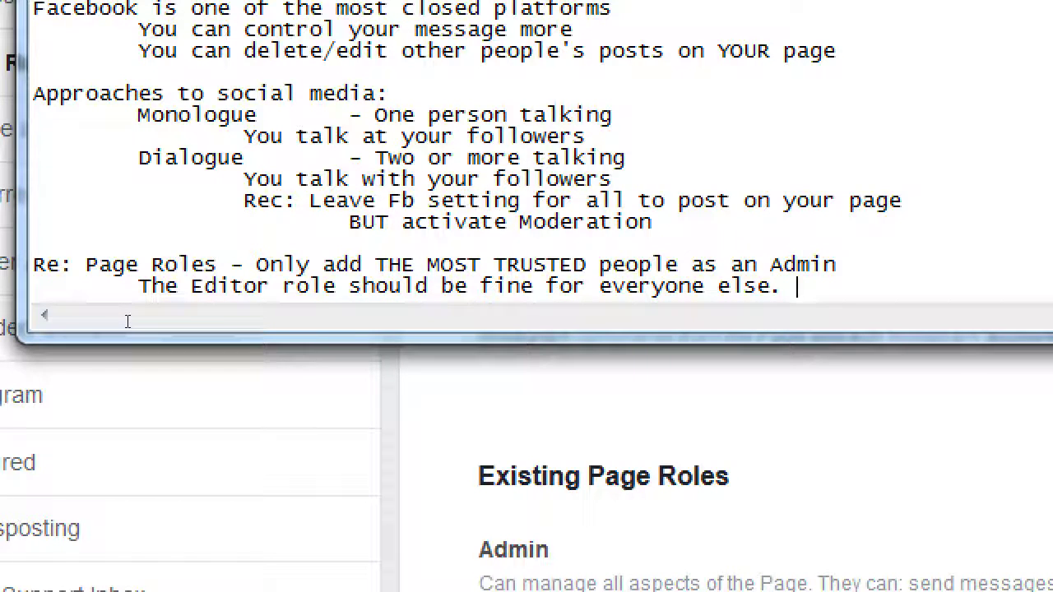
key(super+minus)
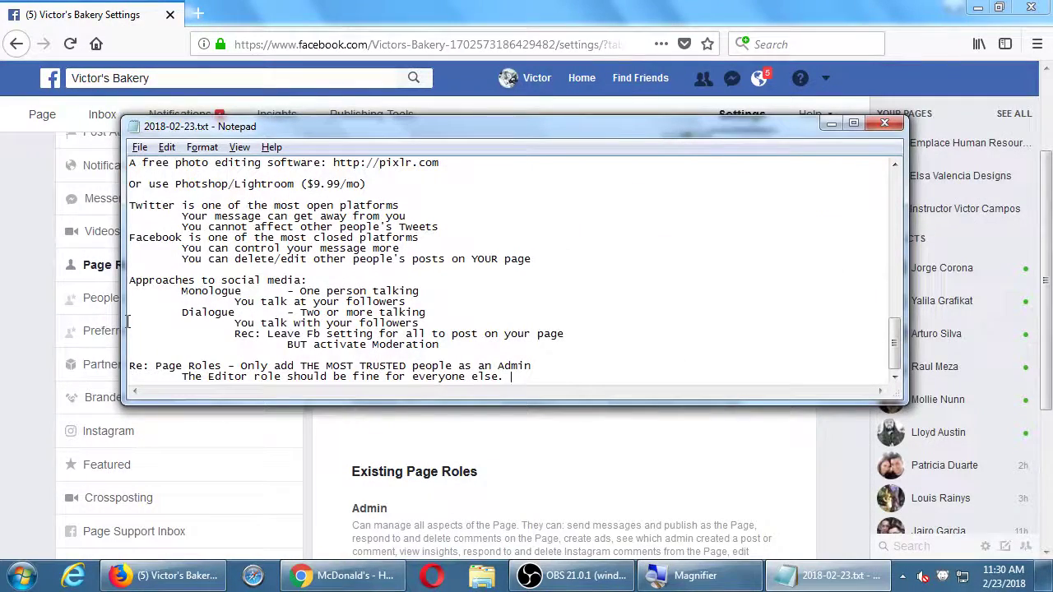
- Switch back to the Facebook page settings in Firefox and view the People and Other Pages and Preferred Page Audience sections
click(341, 7)
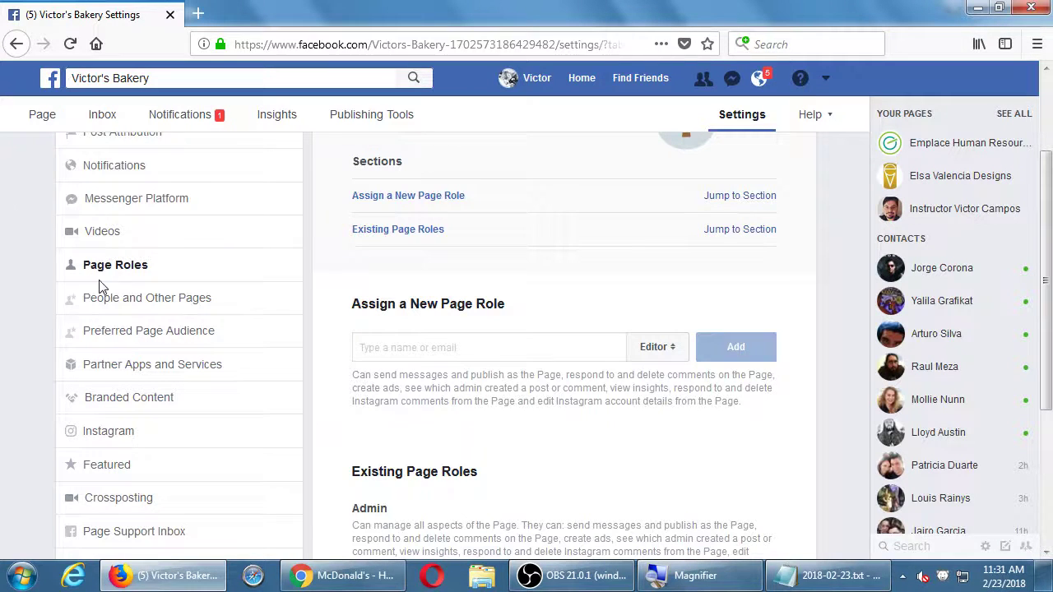
click(159, 306)
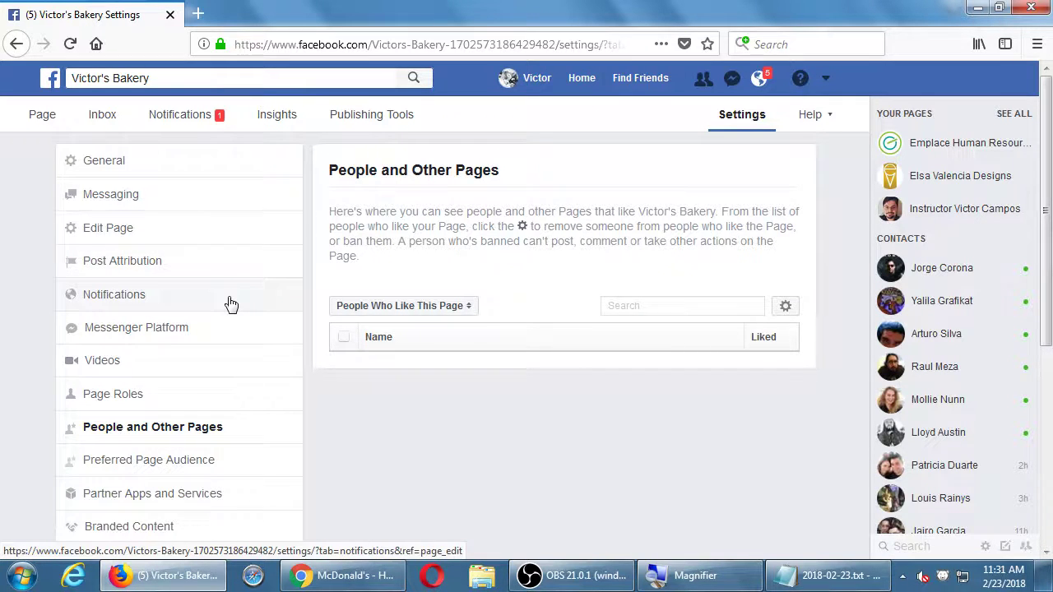
scroll(230, 304, down, 2)
click(220, 393)
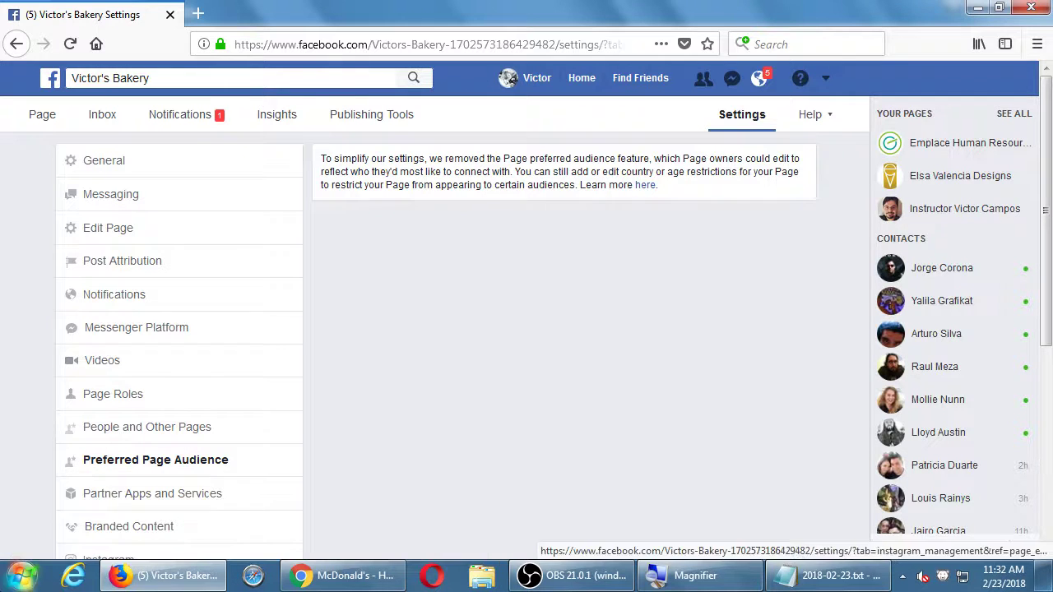
drag(139, 469, 165, 477)
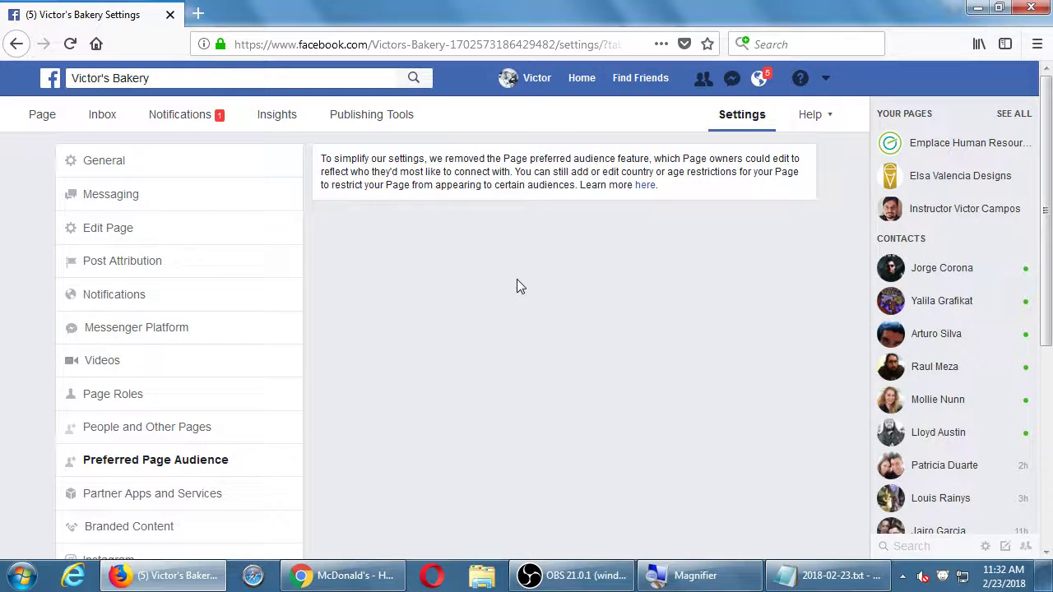
- Open the Instagram settings and review the login option and the features for managing Instagram from Facebook
scroll(464, 279, down, 3)
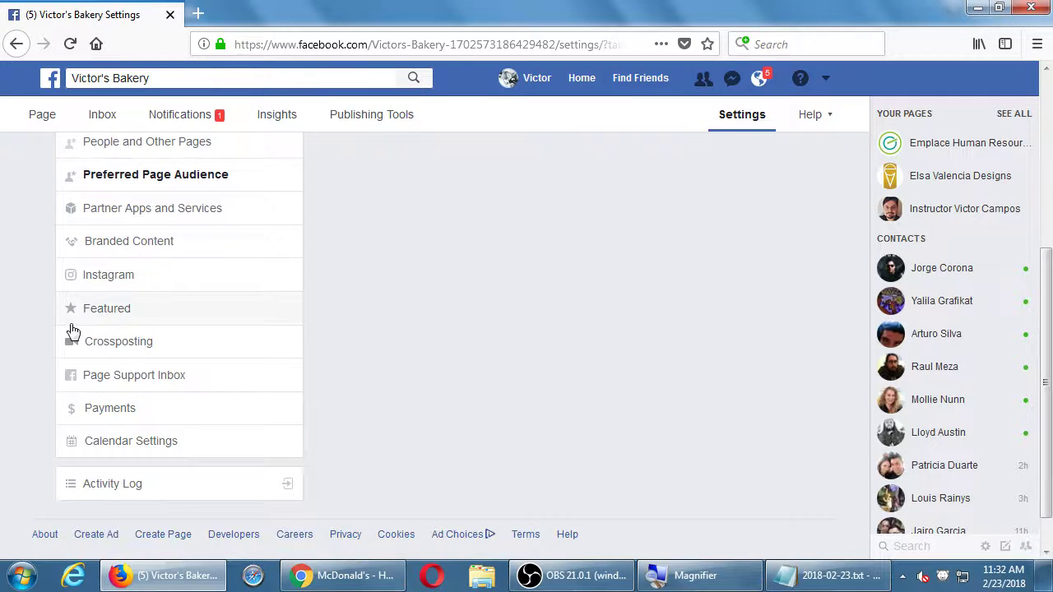
click(105, 282)
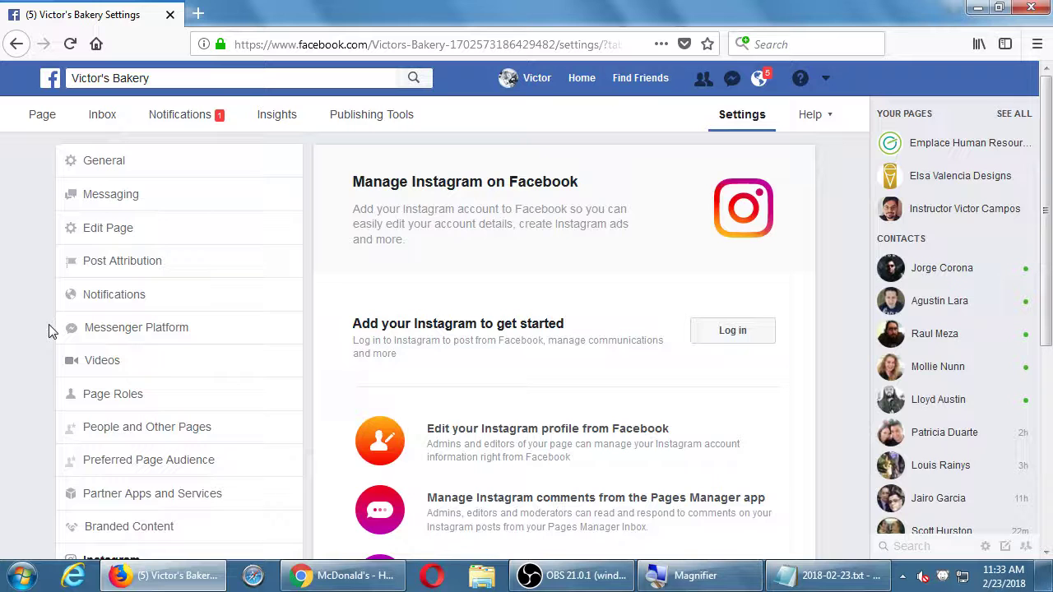
scroll(19, 252, down, 3)
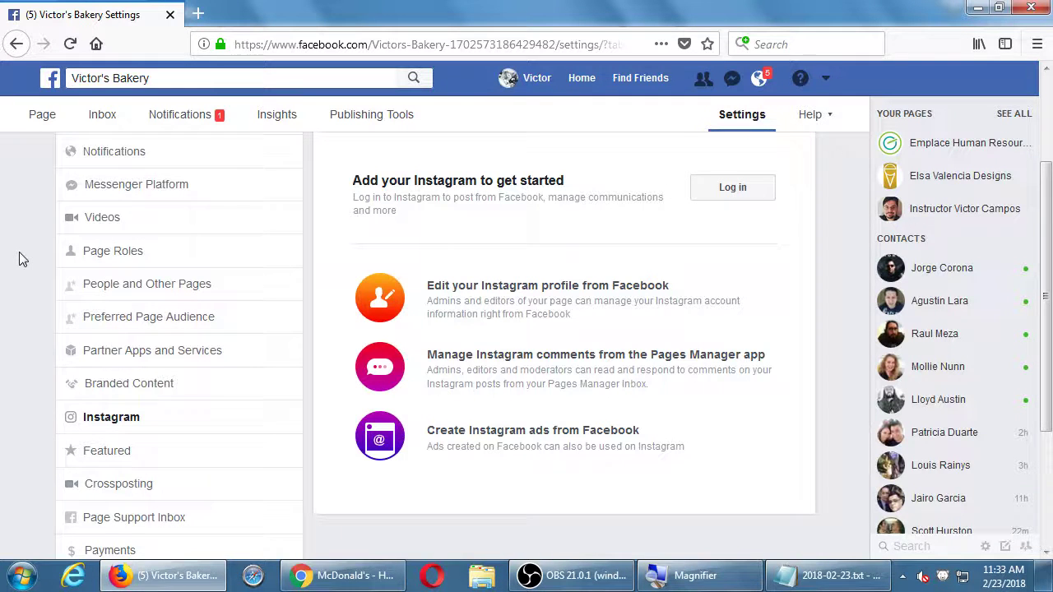
scroll(19, 252, up, 1)
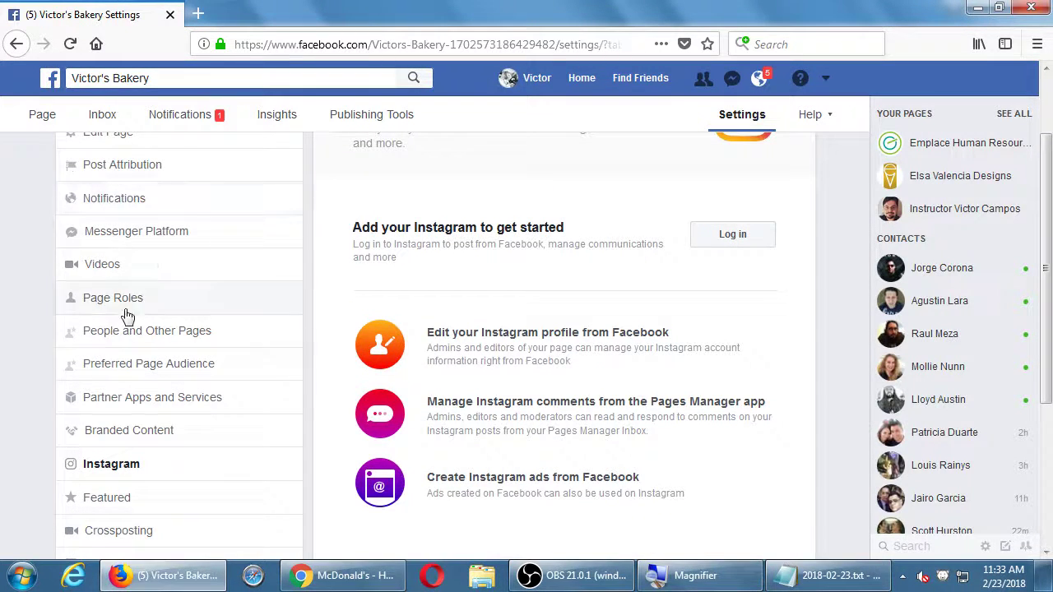
scroll(123, 440, down, 3)
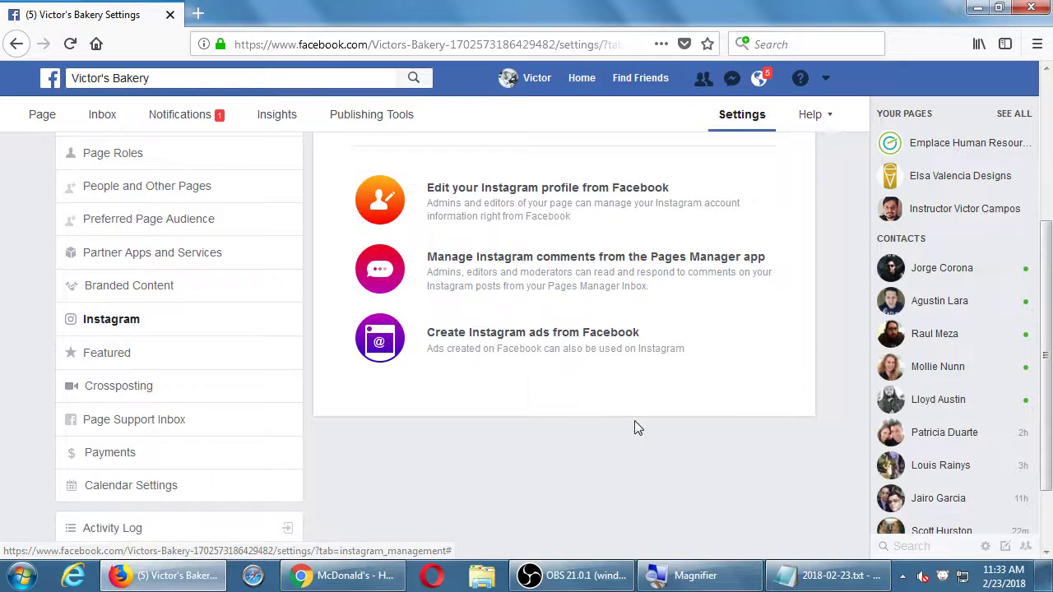
- Review the Payments settings, visit the bakery page's home view, and return to the Payments settings
click(105, 458)
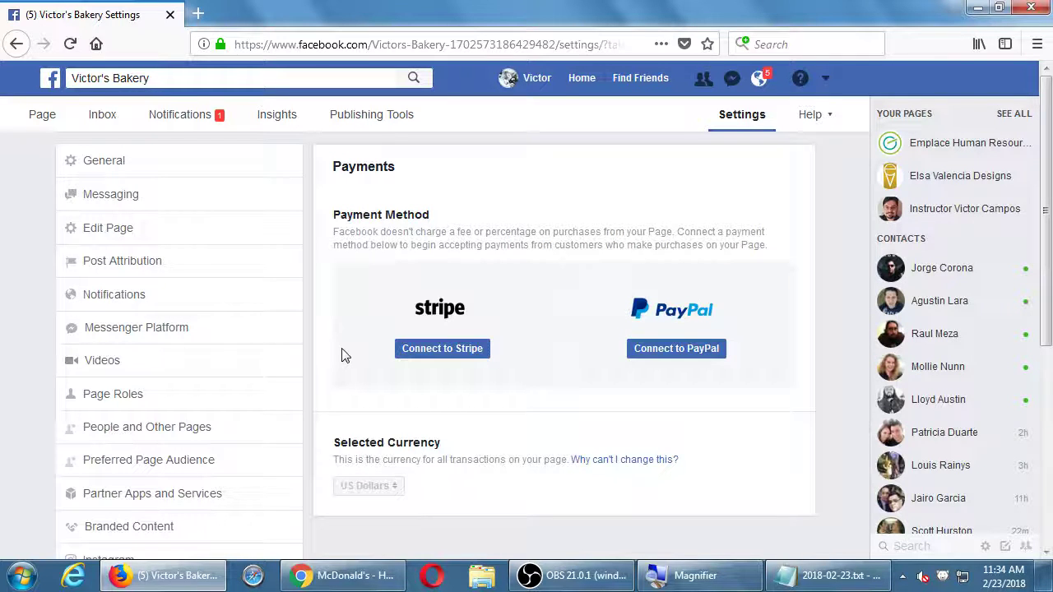
click(45, 119)
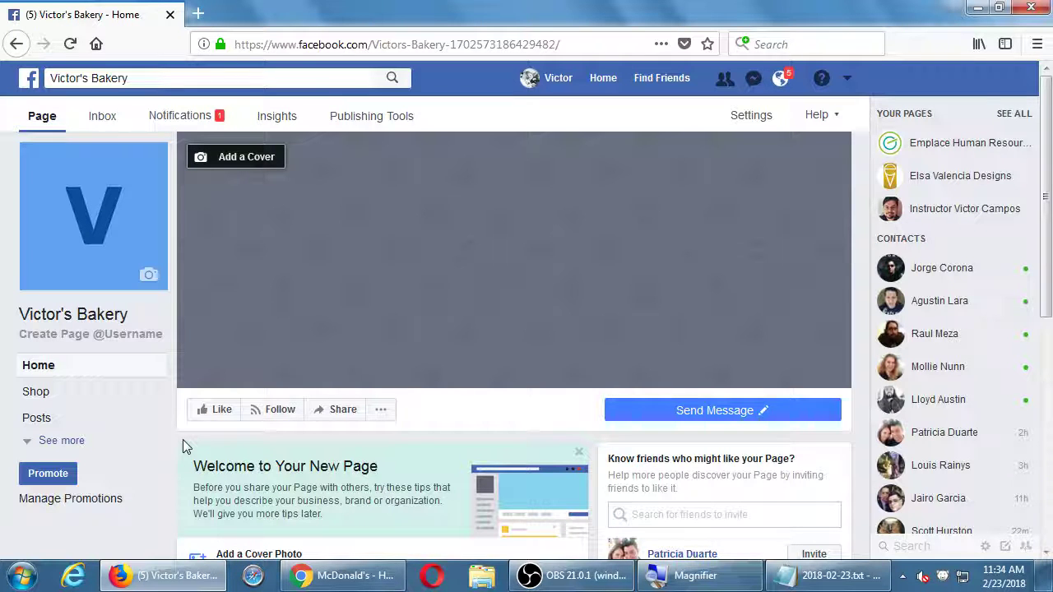
scroll(202, 438, down, 3)
click(204, 403)
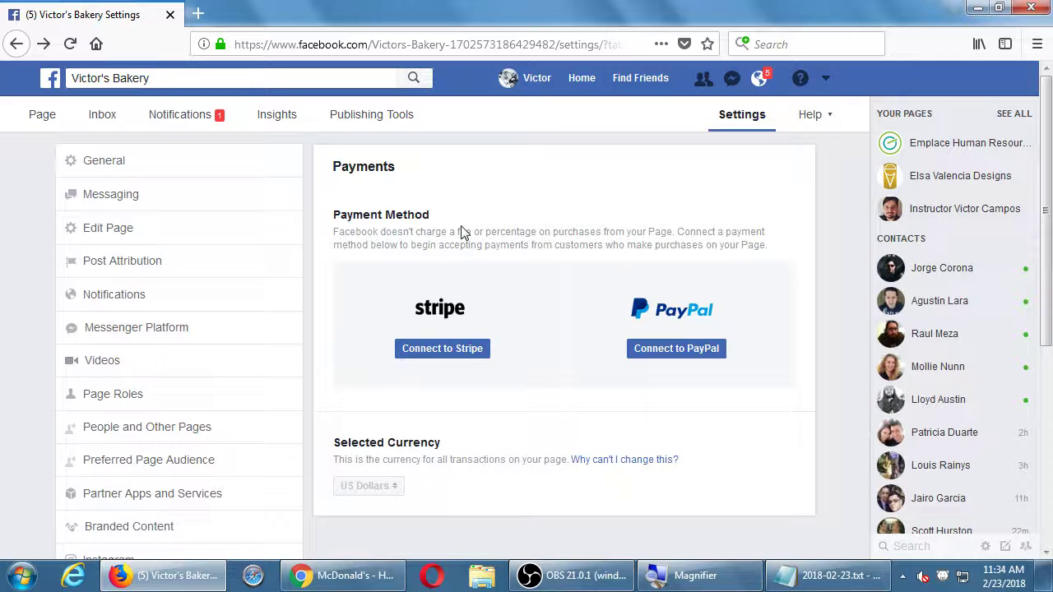
- Leave the Payments settings for the bakery page's home view and look over the new-page tips and the post composer
double_click(364, 164)
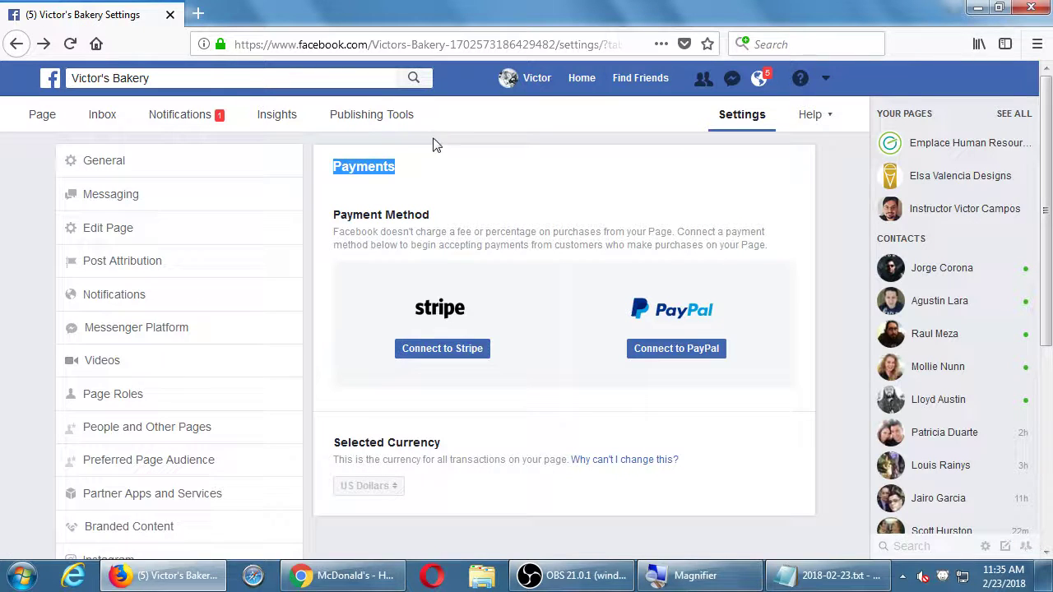
click(444, 183)
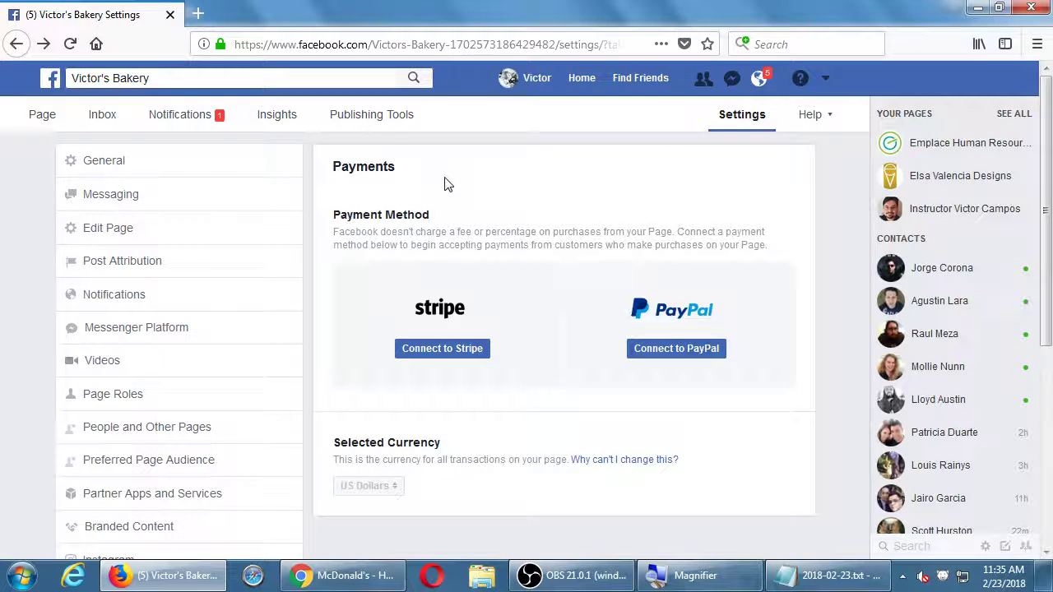
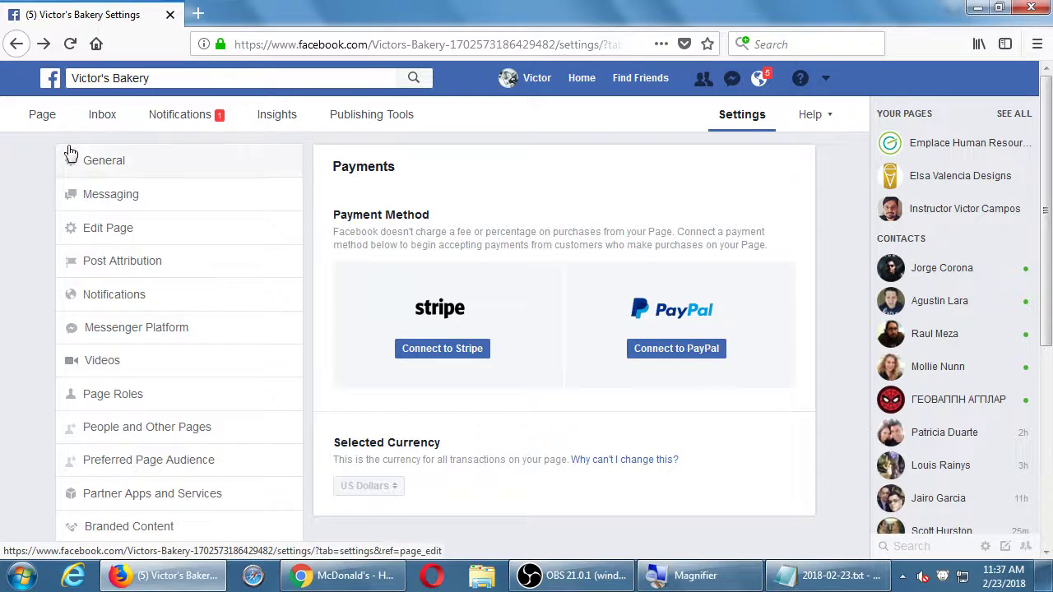
click(37, 122)
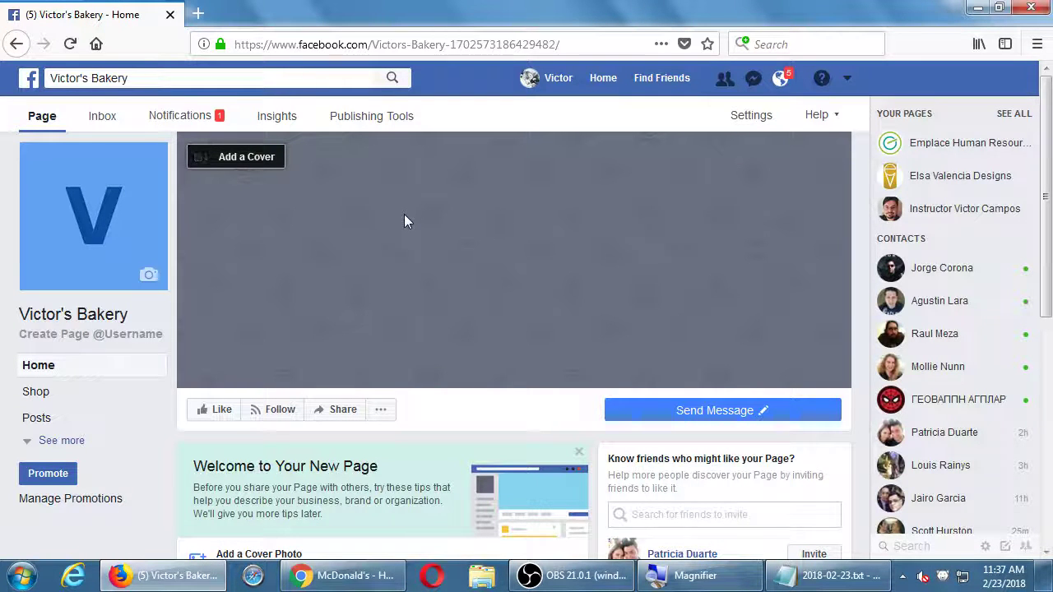
scroll(404, 218, down, 5)
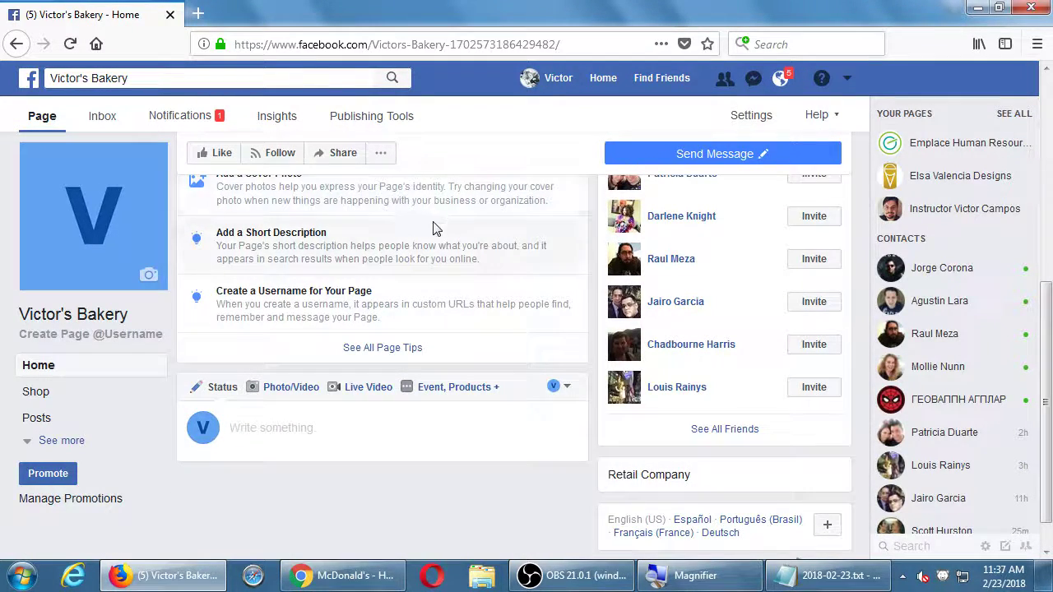
scroll(419, 223, up, 2)
scroll(444, 228, up, 2)
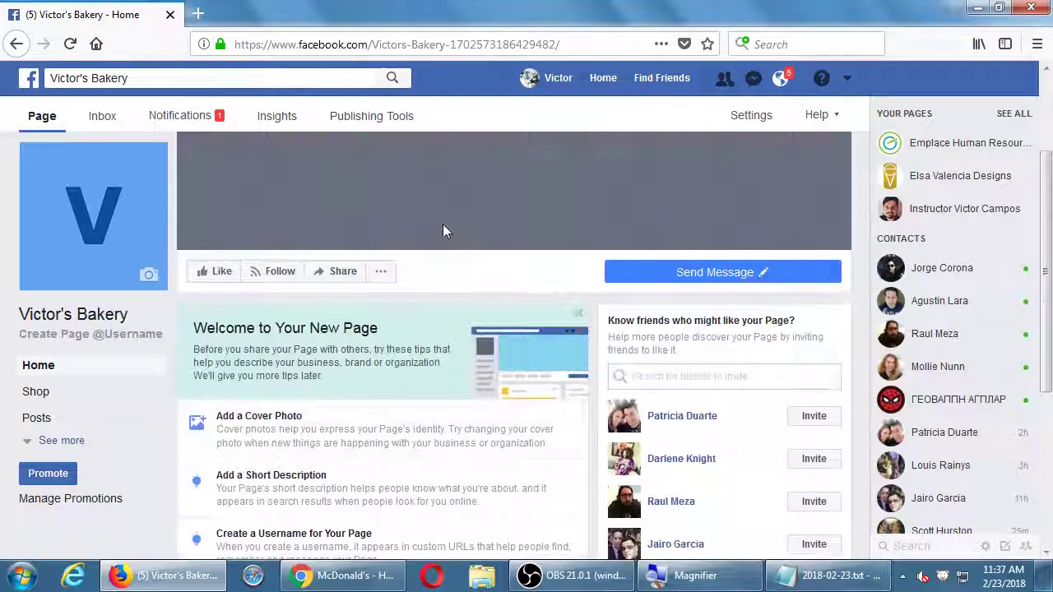
scroll(444, 228, down, 2)
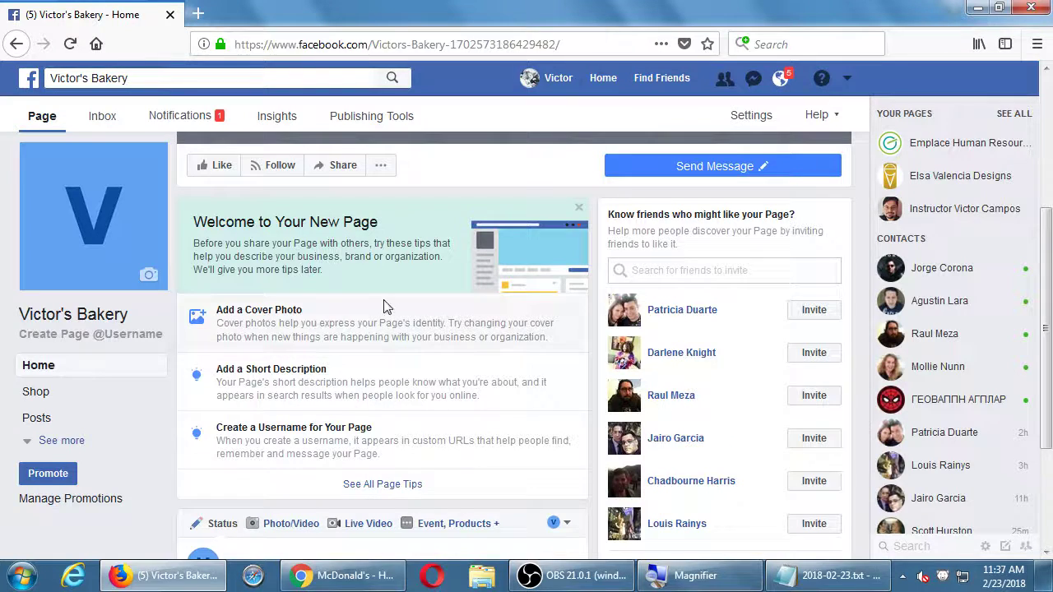
scroll(388, 301, down, 1)
scroll(388, 301, down, 3)
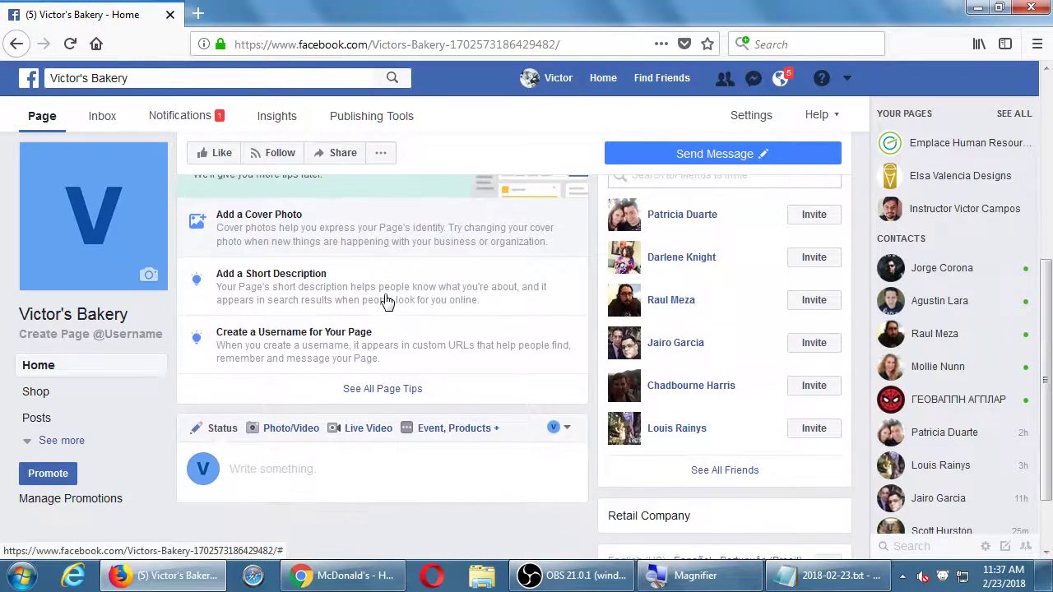
- Review the composer's Photo/Video and Event, Products + posting options, and return to the blank Status post
click(298, 395)
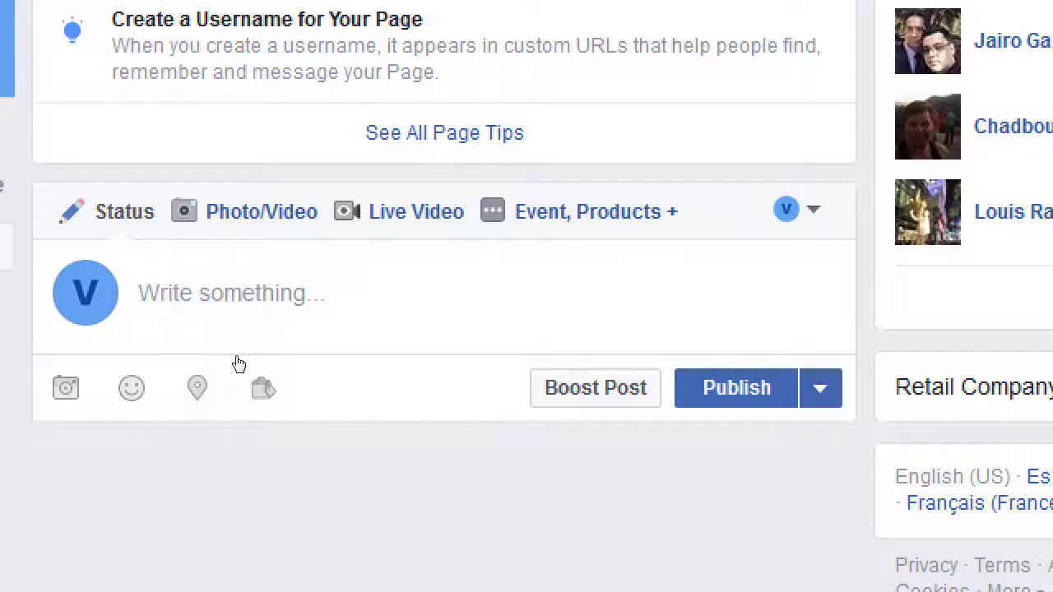
click(273, 357)
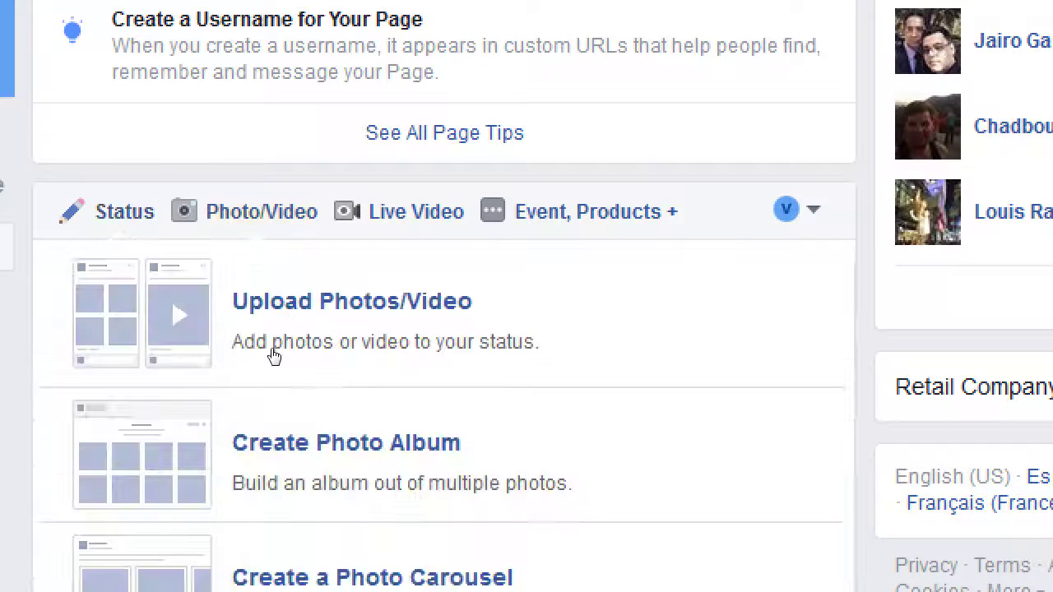
click(365, 352)
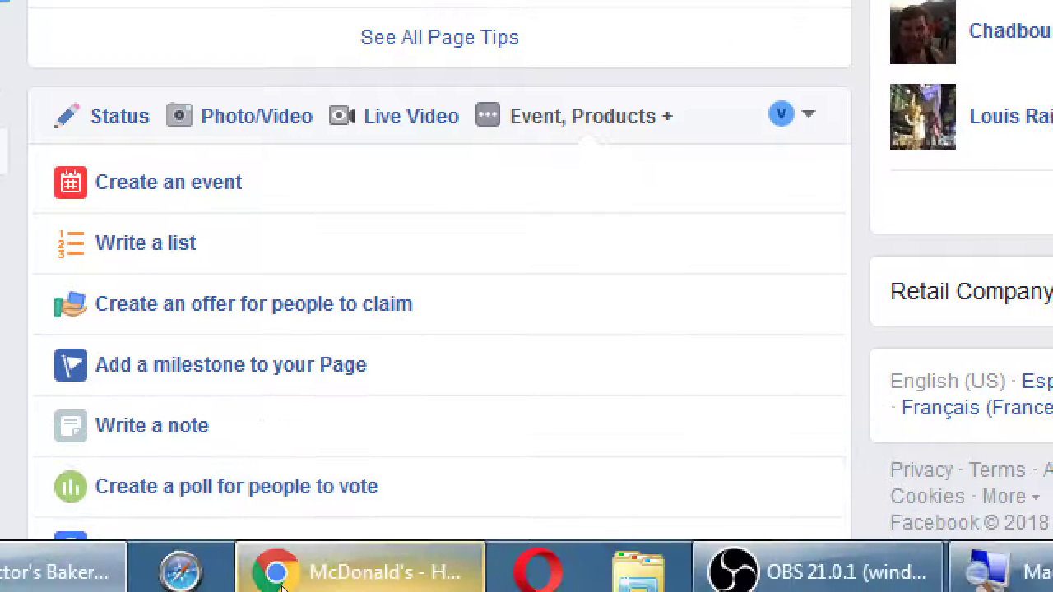
scroll(305, 586, down, 1)
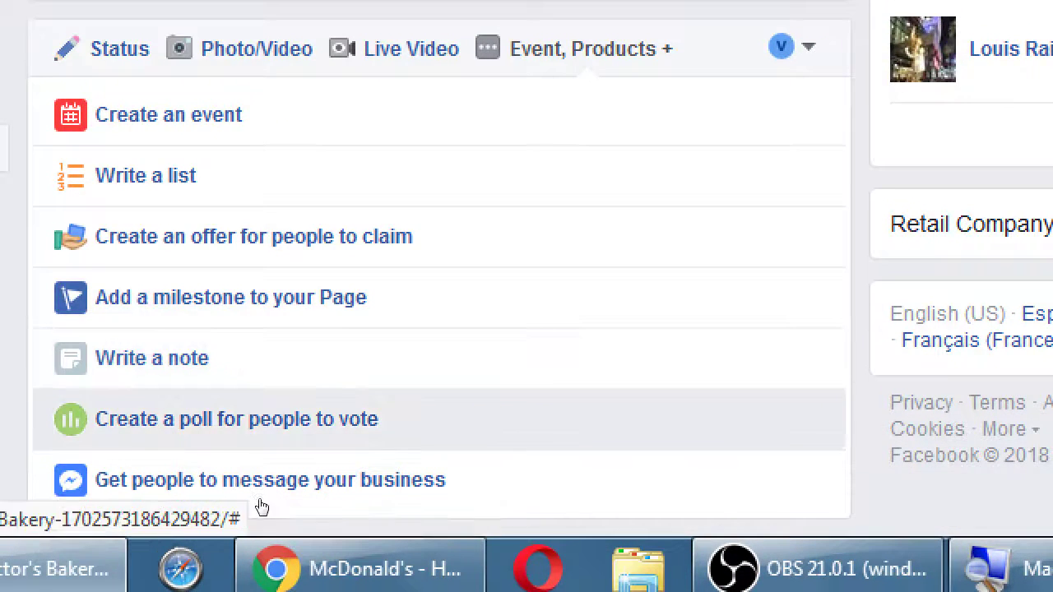
click(220, 331)
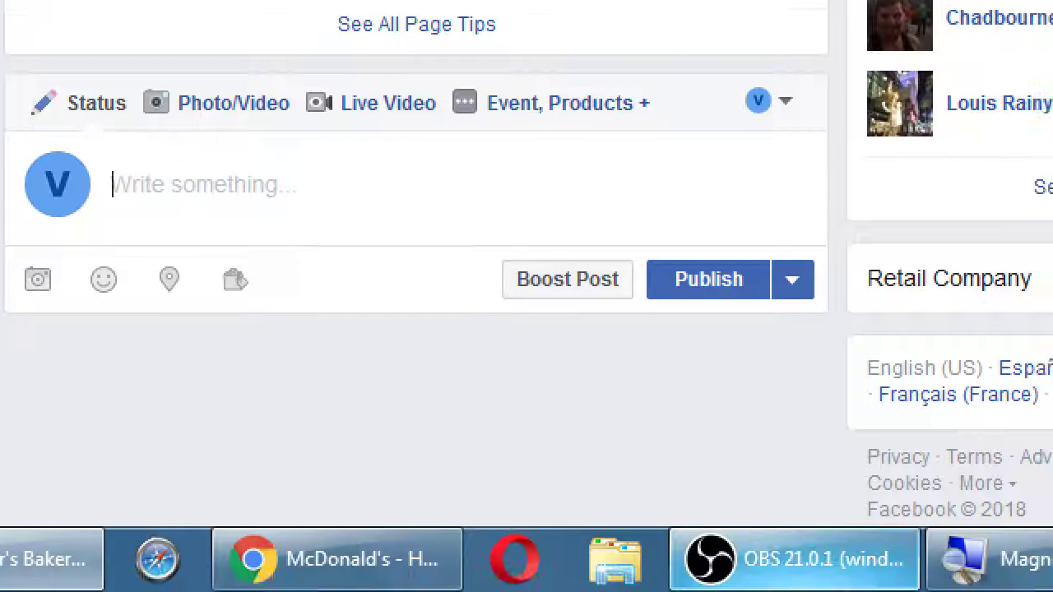
key(alt+Tab)
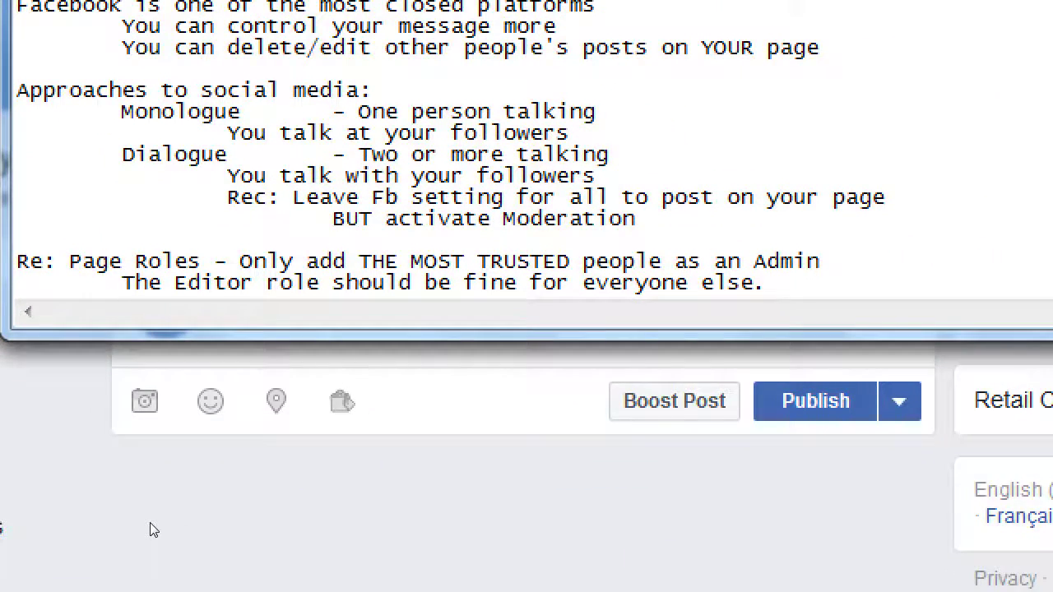
key(Return)
key(Return)
key(Return)
text(http://socialmediaexaminer.com)
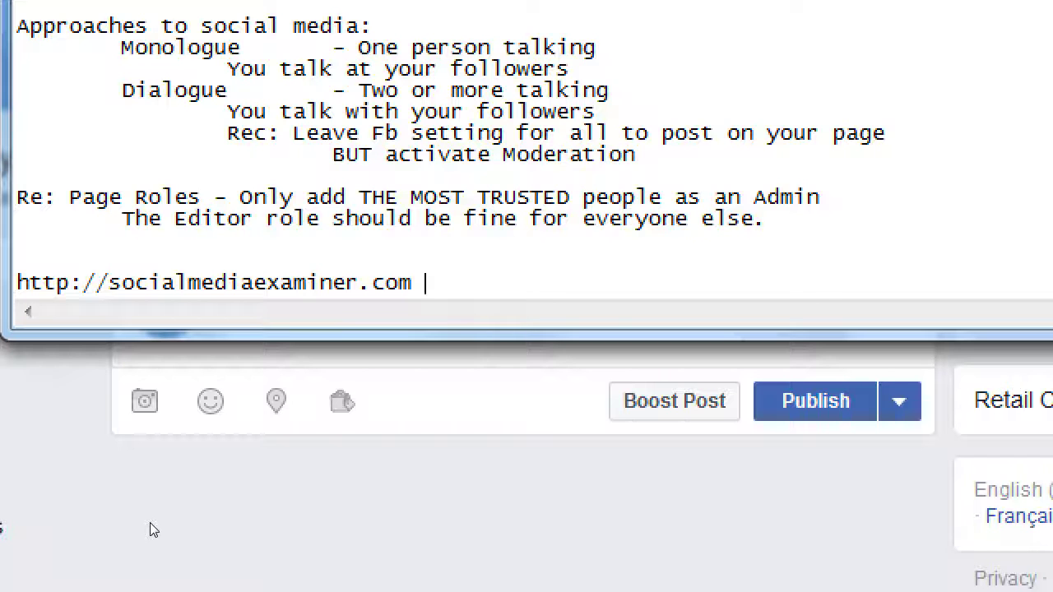
- Add the line "Ideas - Open ended questions - put the SOCIAL in social media" beneath the website link, separated by a blank line
key(Return)
key(Tab)
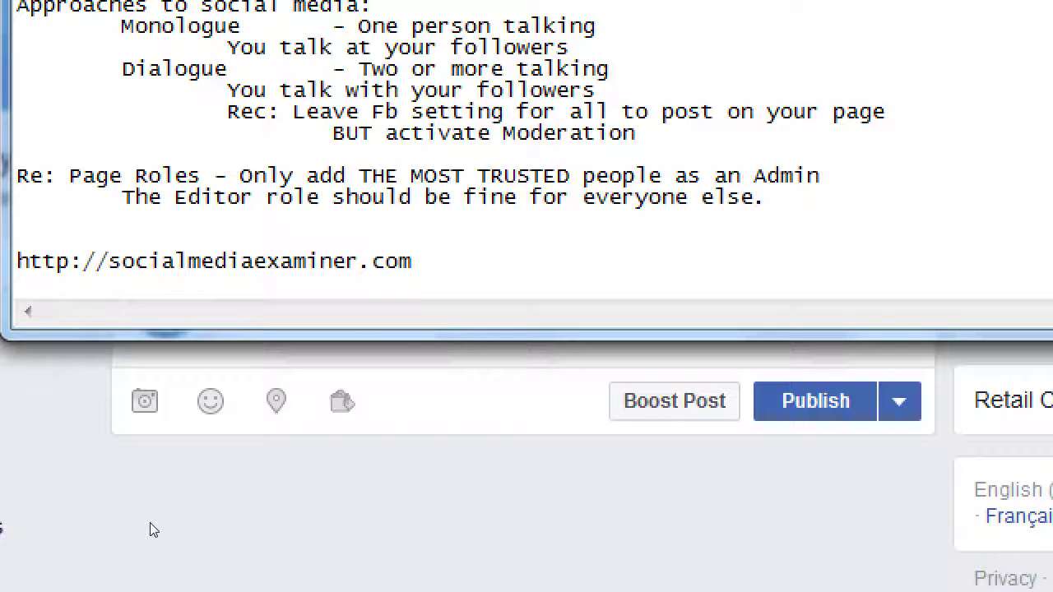
key(BackSpace)
key(Return)
text(Ideas)
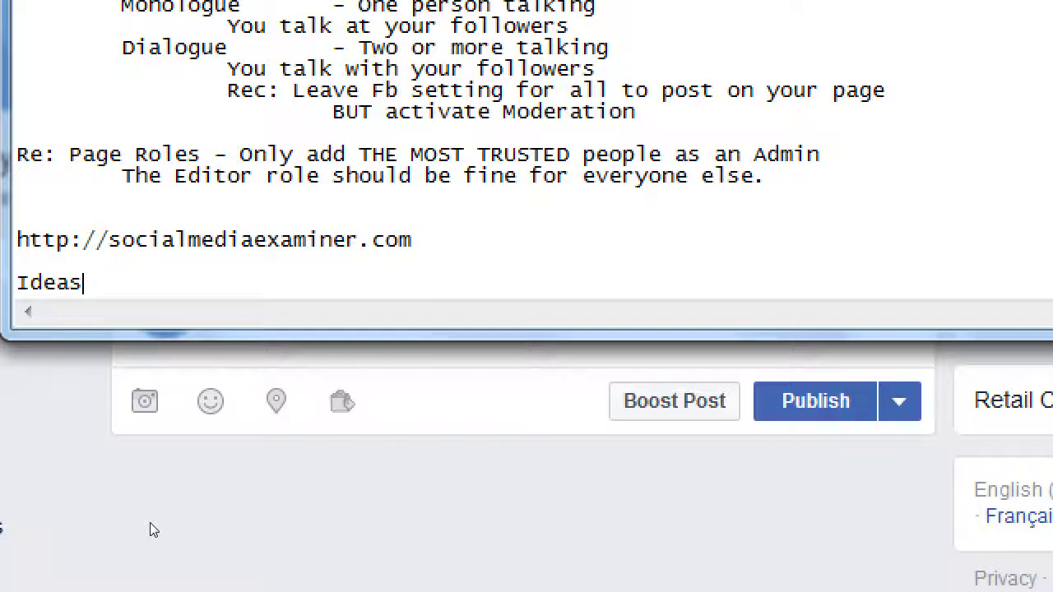
text( - Open ended questions)
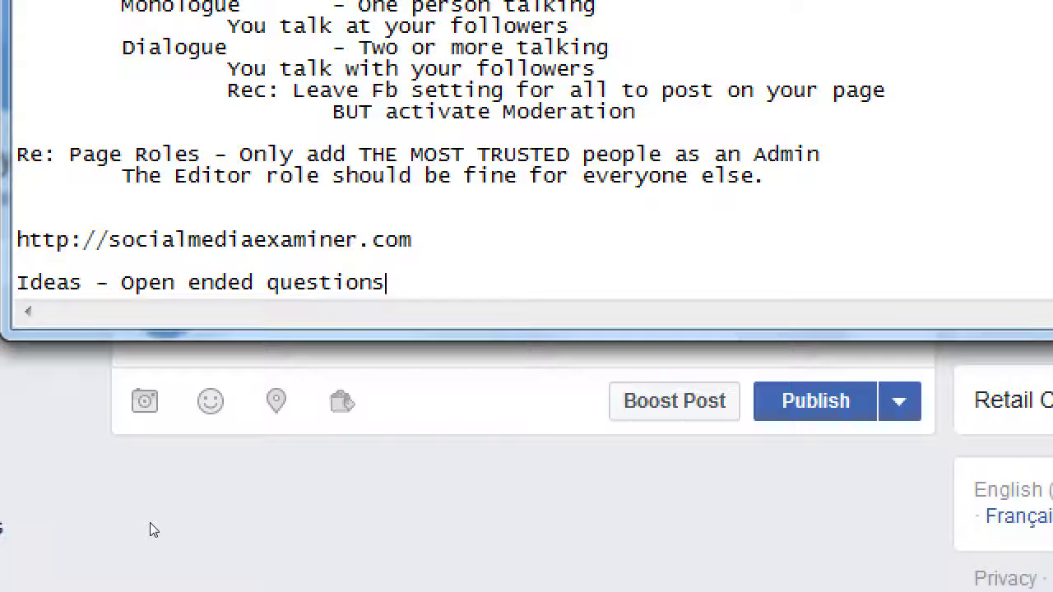
text(- put the SOCIAL in social media)
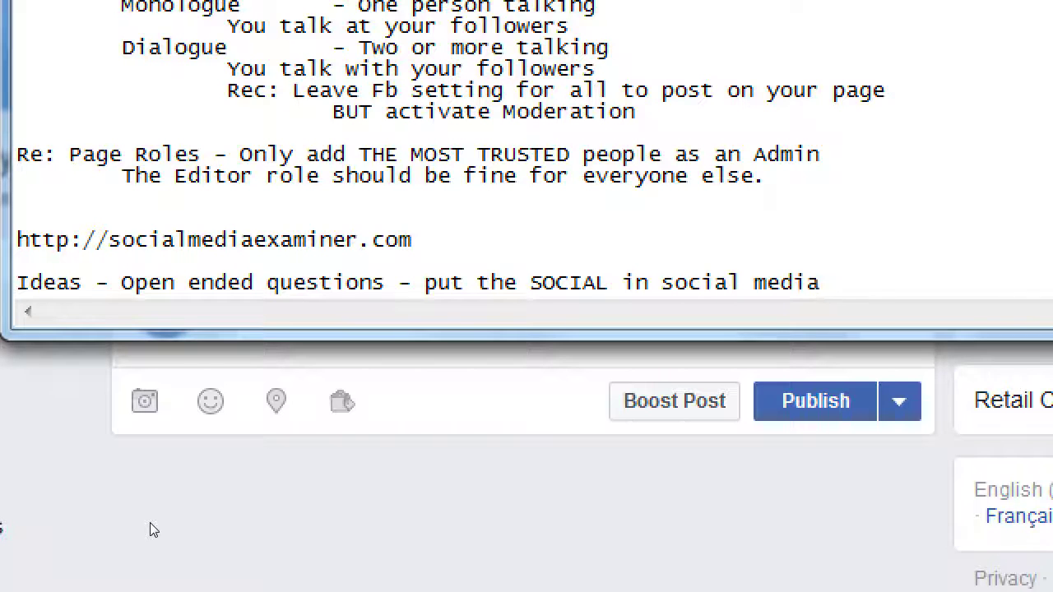
- Add the indented line "Add well-shot photos and links to the product" under the Ideas note
key(Return)
key(Tab)
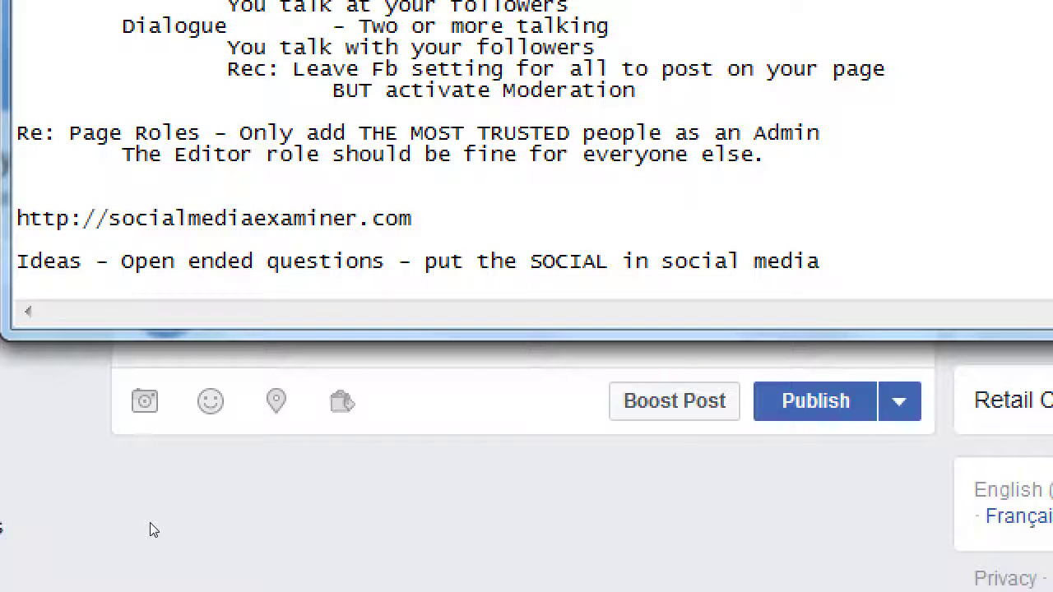
text(Add well-shot photos and links to the product)
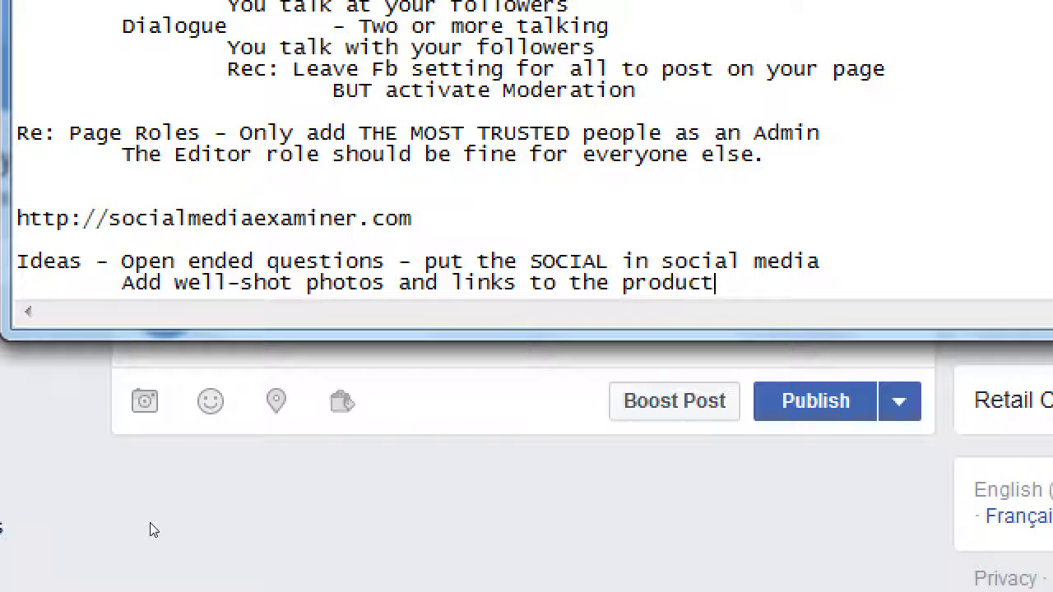
- Highlight the word "well-shot" in the last line of the notes for emphasis
key(Home)
key(Right)
key(Right)
key(Right)
key(Right)
key(Right)
key(Right)
key(Right)
key(Right)
key(Right)
key(Right)
key(Left)
key(Left)
key(Left)
key(Left)
key(Left)
key(shift+Right)
key(shift+Right)
key(shift+Right)
key(shift+Right)
key(shift+Right)
key(shift+Right)
key(shift+Right)
key(shift+Right)
key(shift+Right)
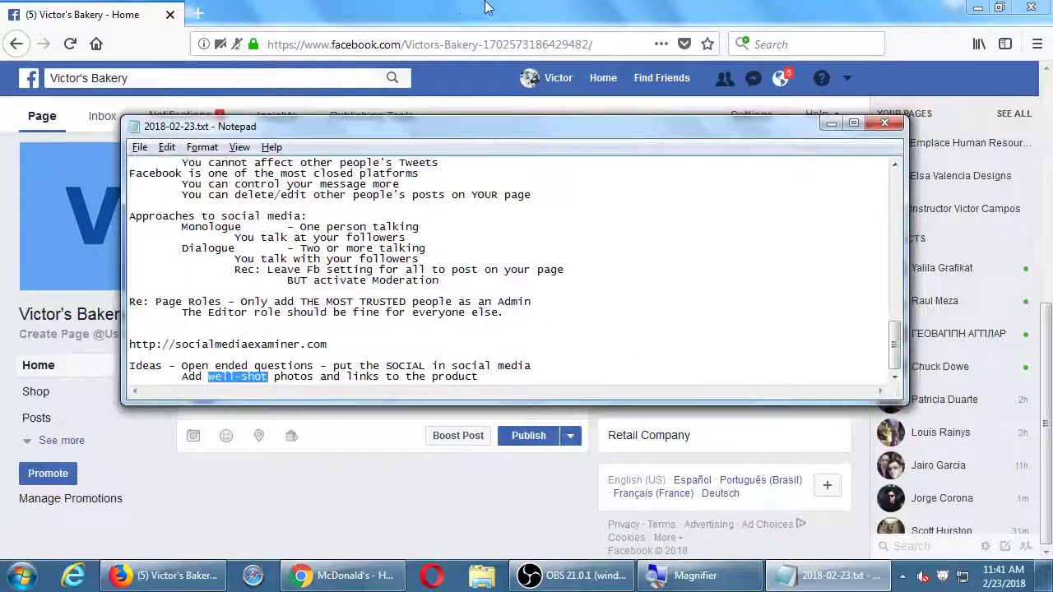
- Switch back to Facebook in Firefox, search for "bakery", and look through the nearby bakeries and pages
click(311, 77)
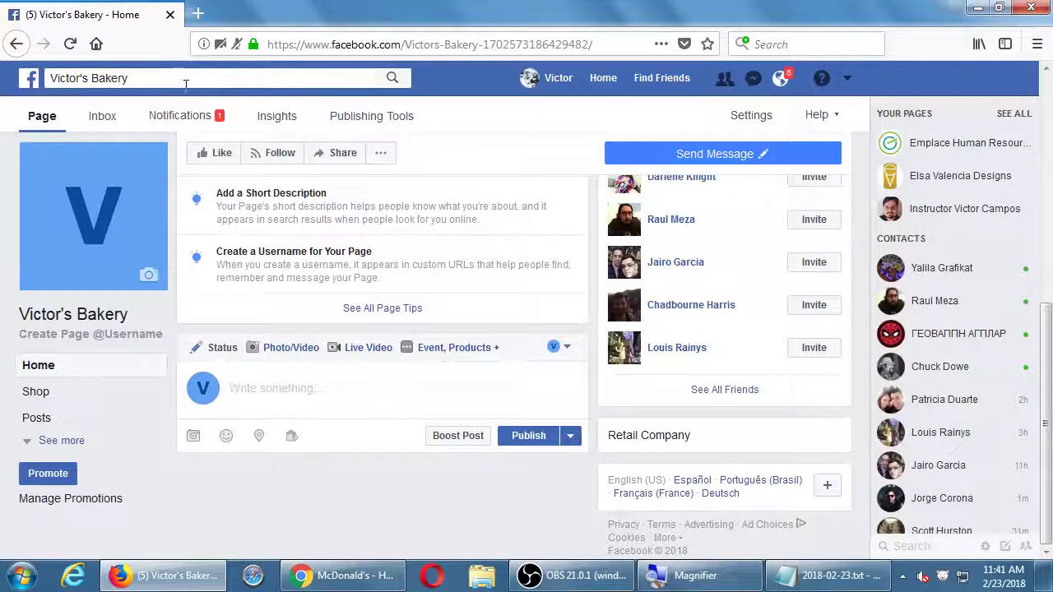
key(ctrl+a)
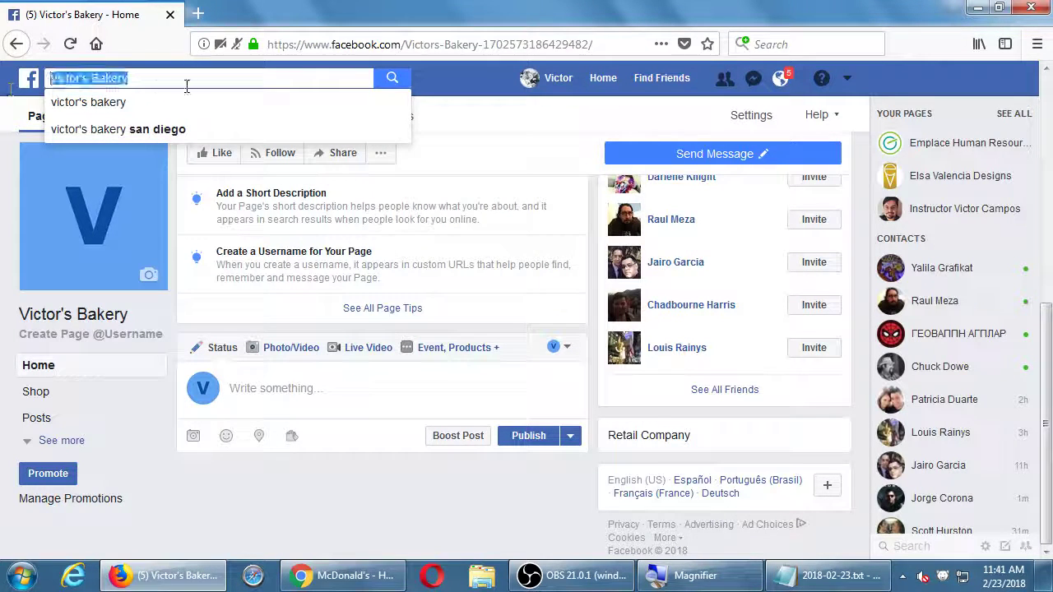
key(BackSpace)
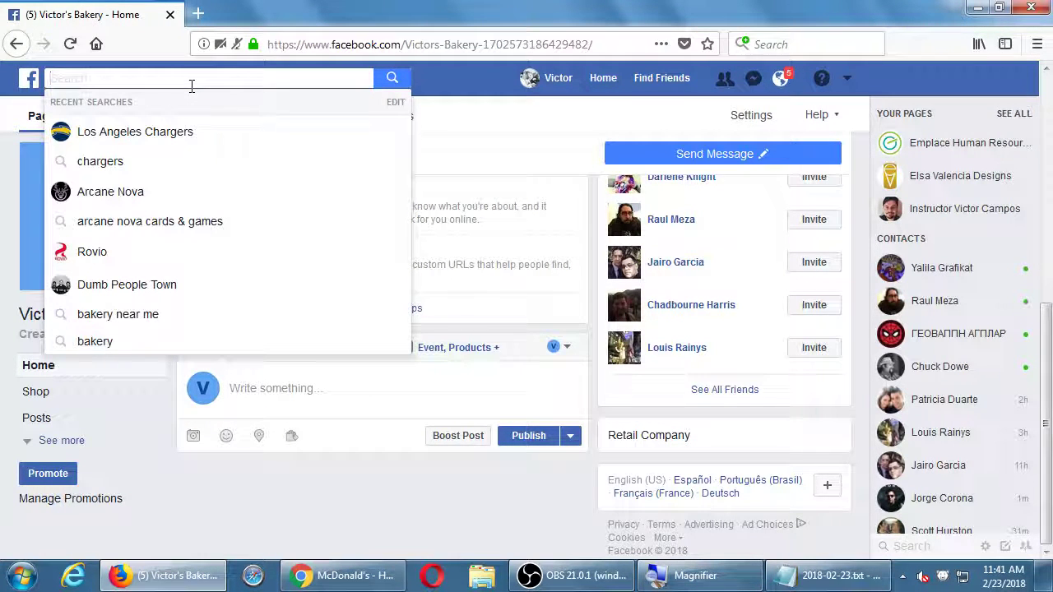
text(bakery)
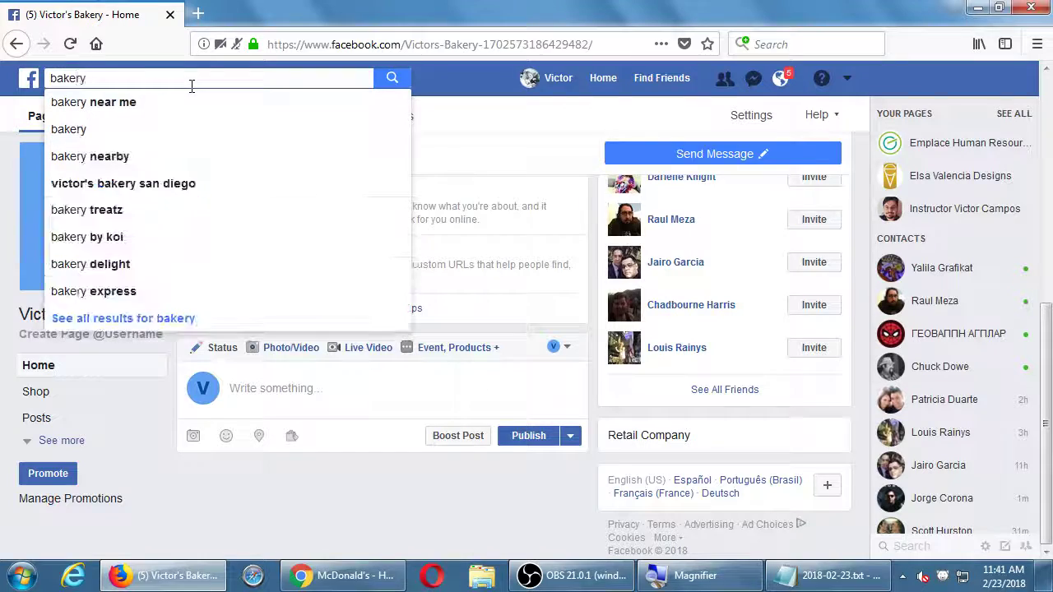
key(Return)
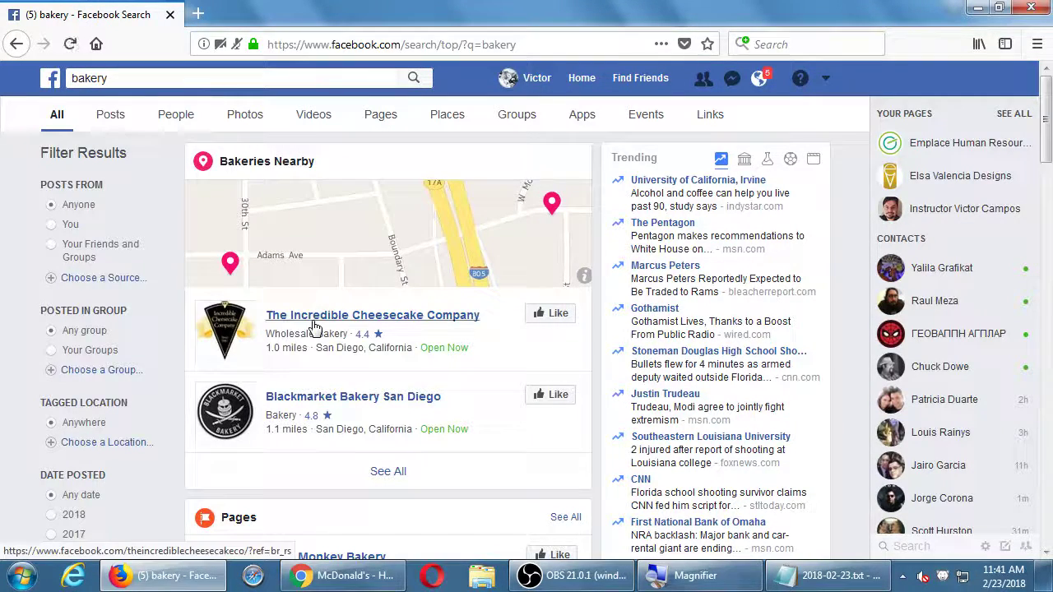
scroll(312, 333, down, 2)
scroll(296, 333, down, 3)
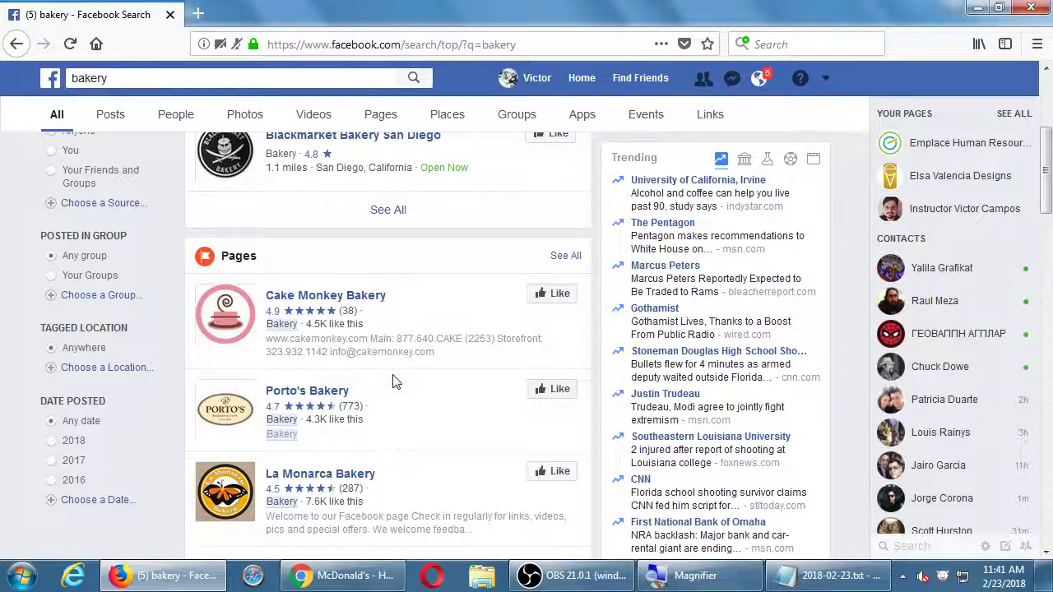
scroll(393, 381, up, 5)
- Open the Porto's Bakery page from the results, look over its reviews and photos, and return to the bakery search
click(140, 77)
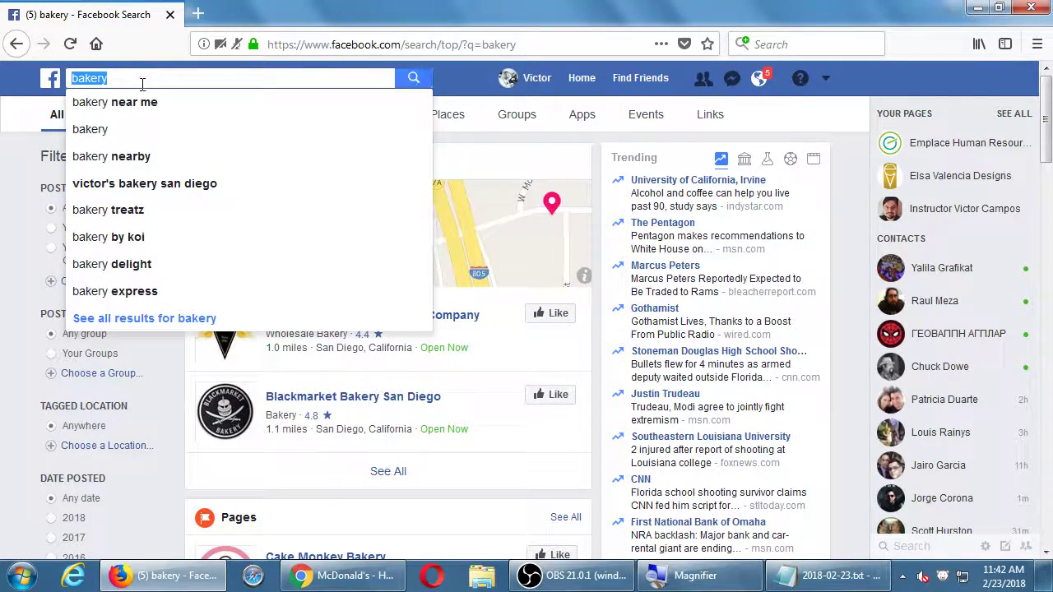
scroll(393, 463, down, 3)
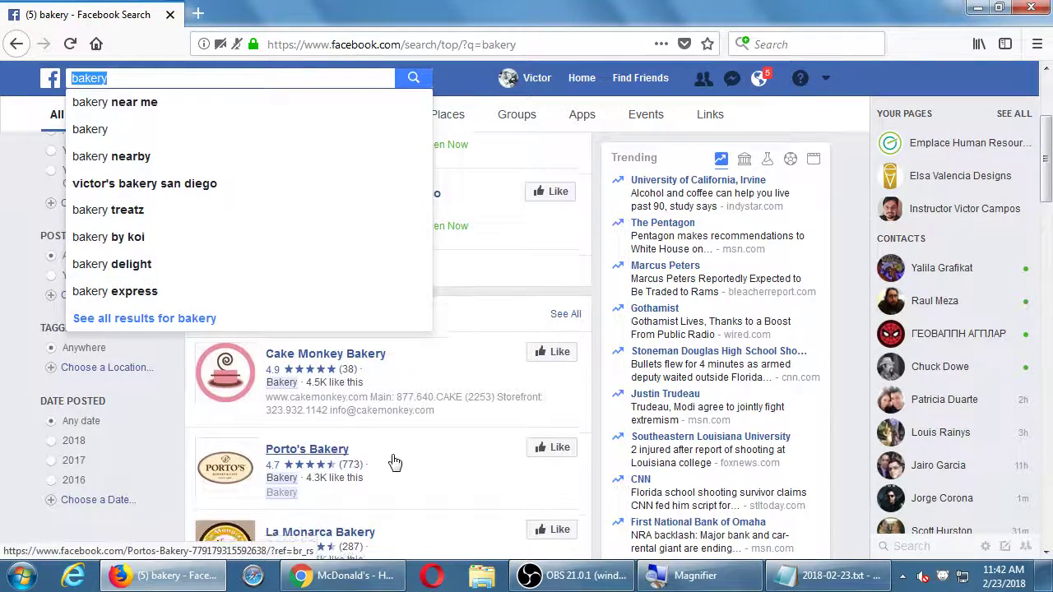
click(328, 450)
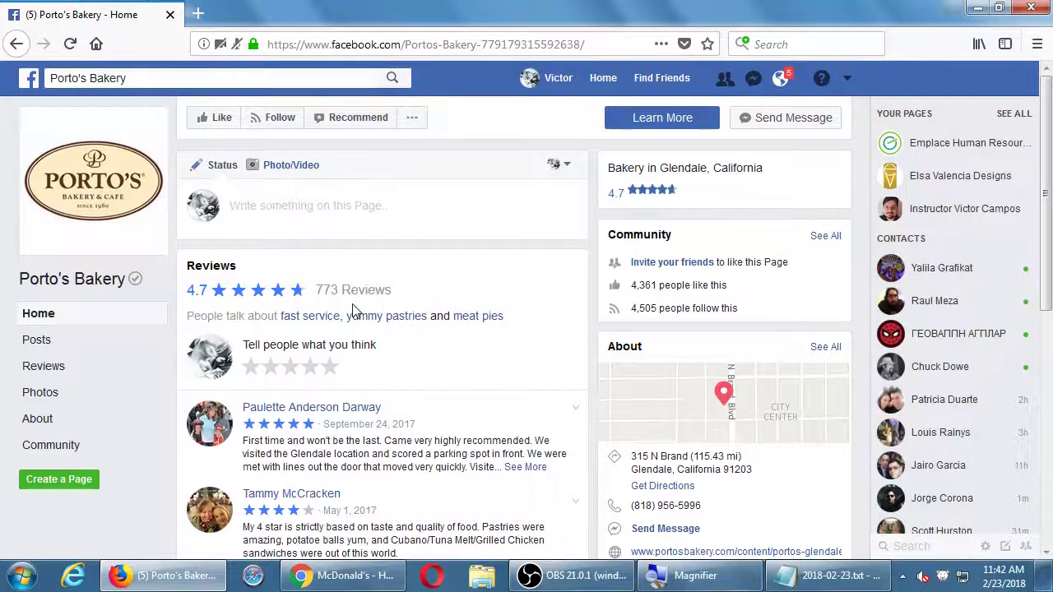
scroll(354, 308, down, 5)
scroll(384, 339, down, 2)
scroll(384, 338, up, 4)
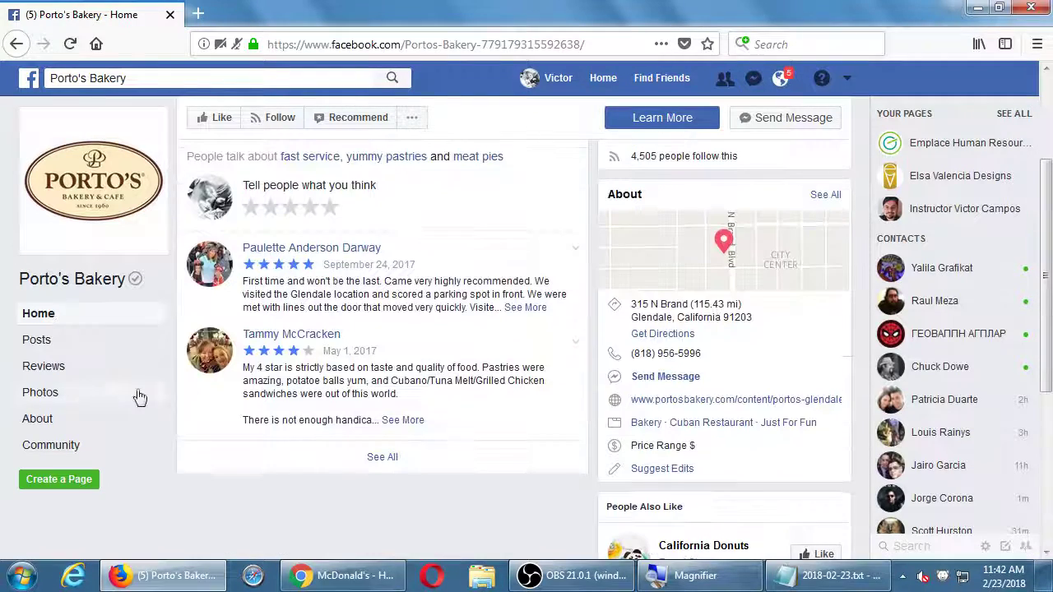
click(39, 393)
key(alt+Left)
key(alt+Left)
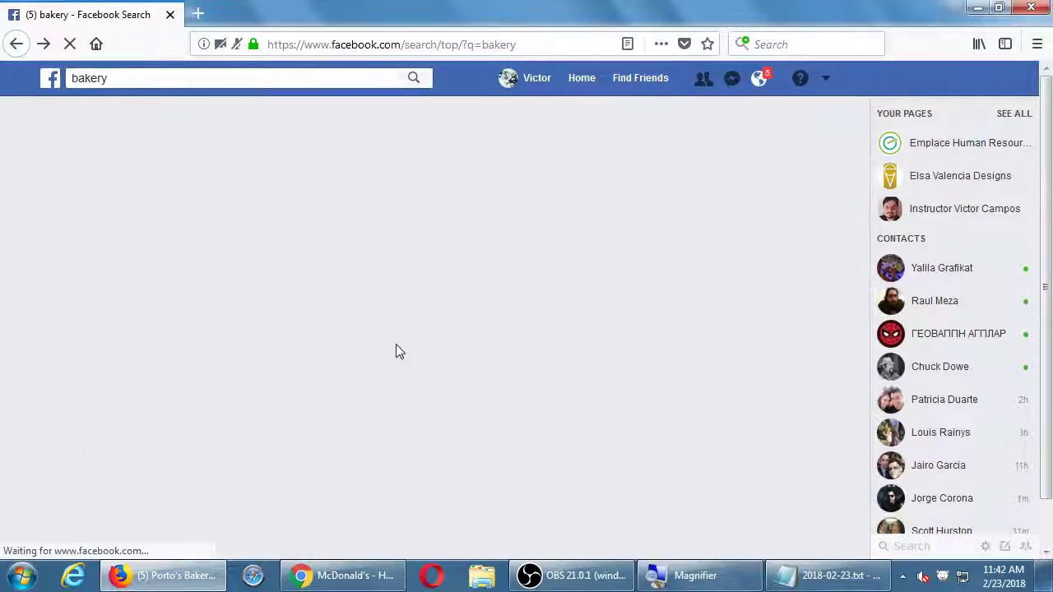
- Open the Blackmarket Bakery San Diego page from the search results and view its cover image and photos section
scroll(362, 346, down, 1)
click(353, 337)
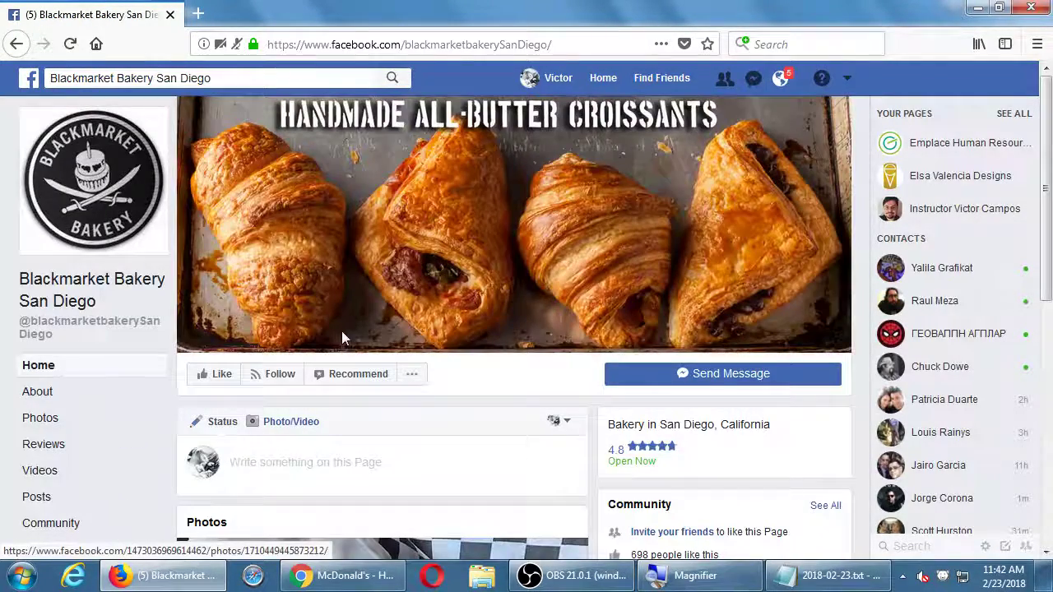
scroll(131, 383, down, 1)
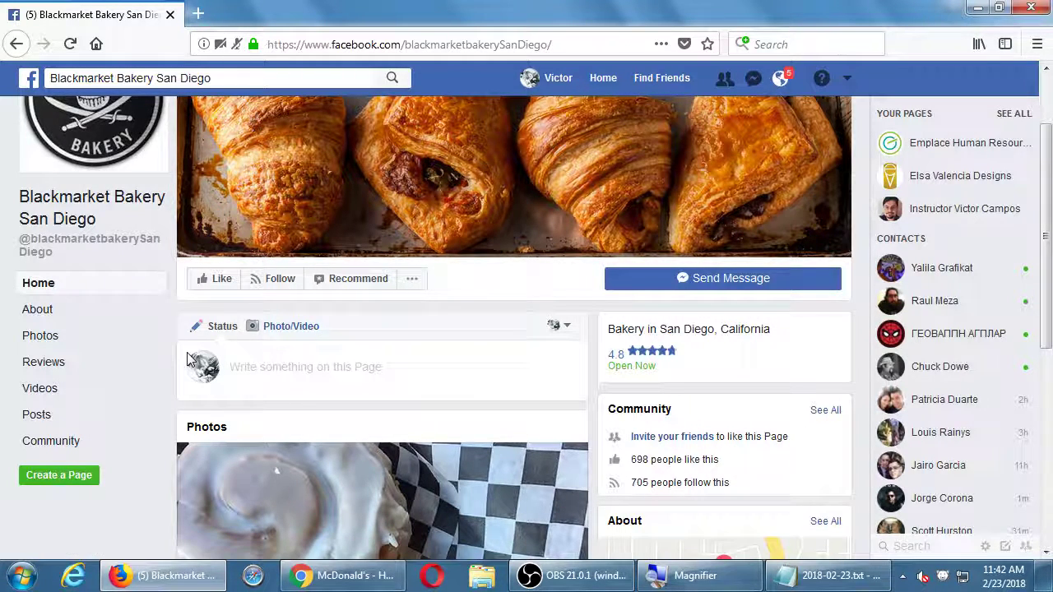
- Look through the Blackmarket Bakery San Diego page, including its cover image, photos, business details, videos and recent posts
scroll(186, 360, up, 2)
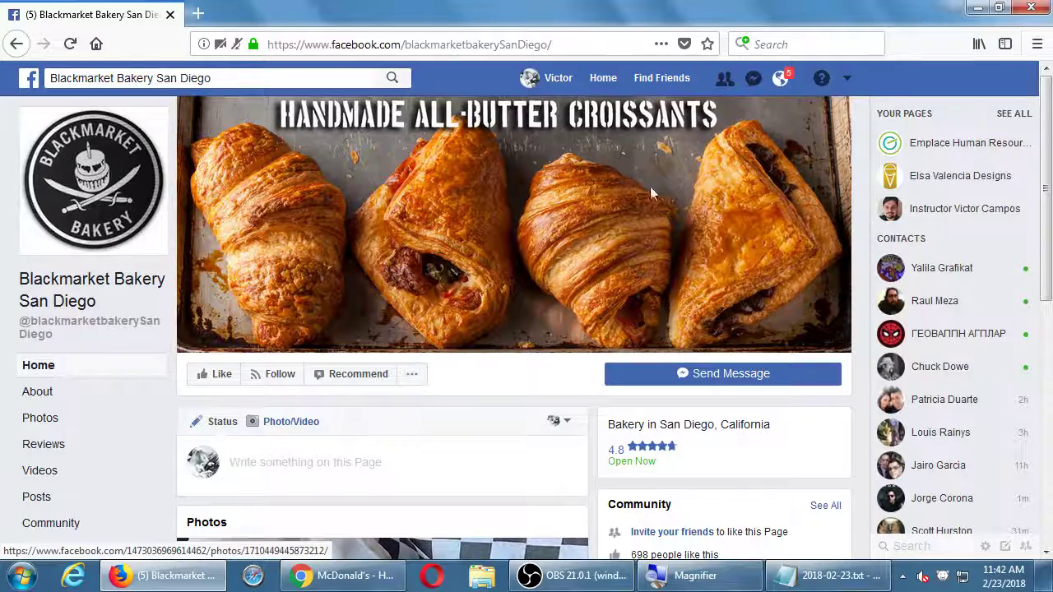
scroll(418, 315, down, 6)
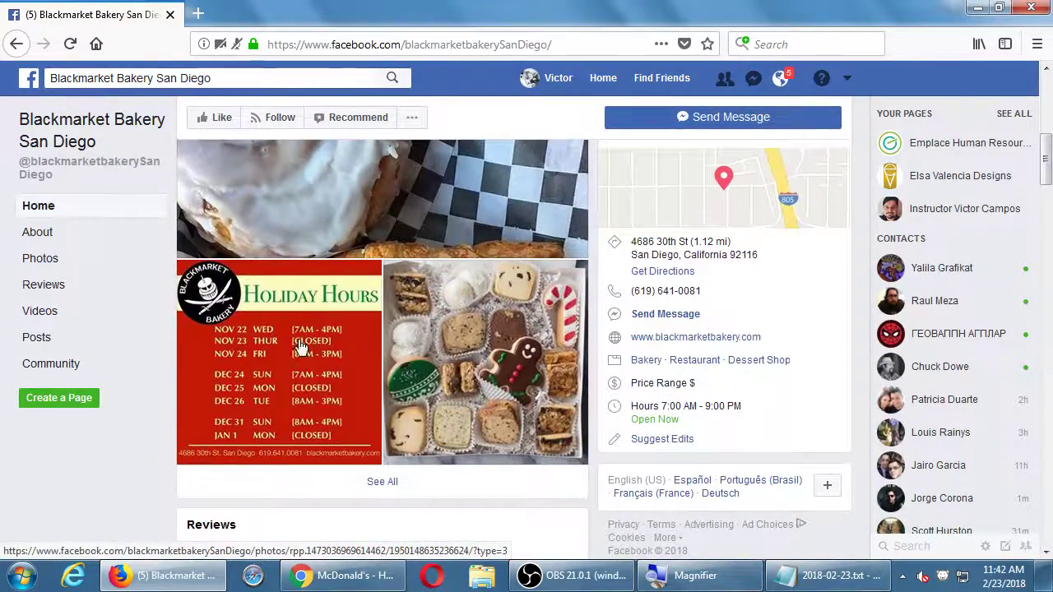
scroll(284, 349, down, 2)
scroll(287, 351, down, 7)
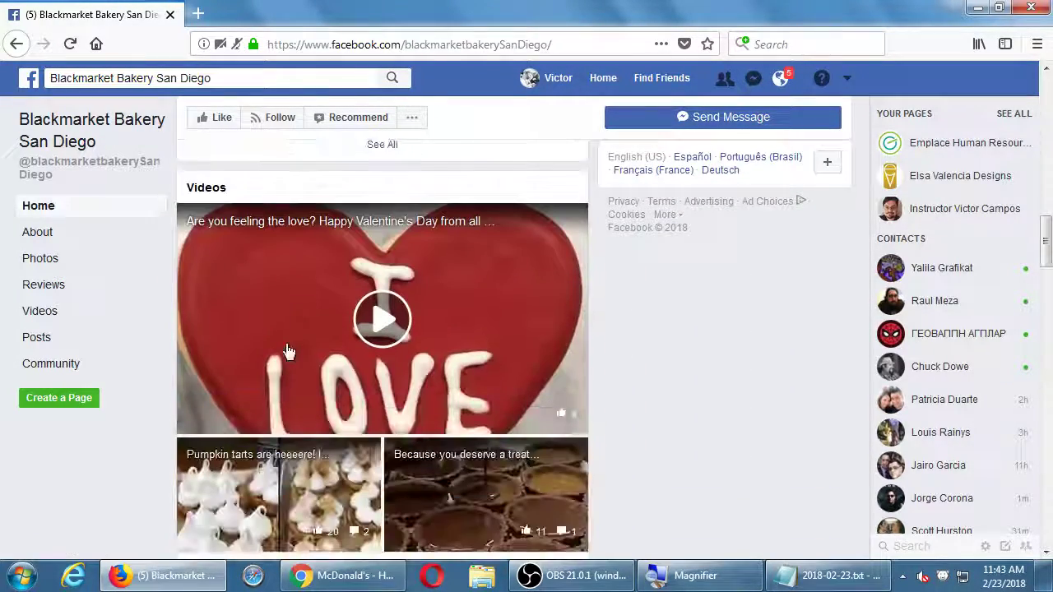
scroll(288, 351, down, 6)
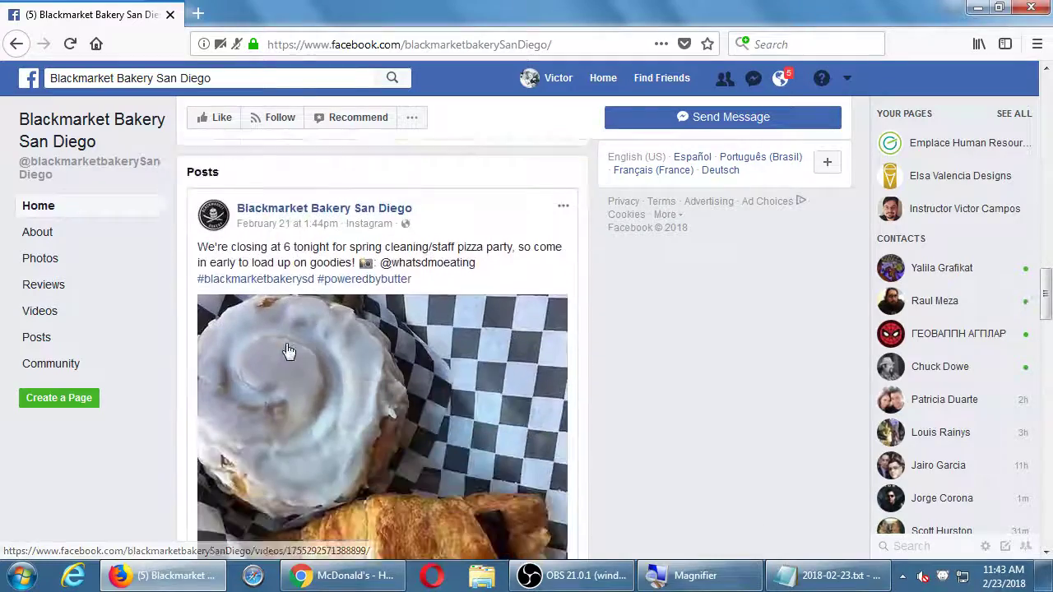
scroll(288, 351, down, 5)
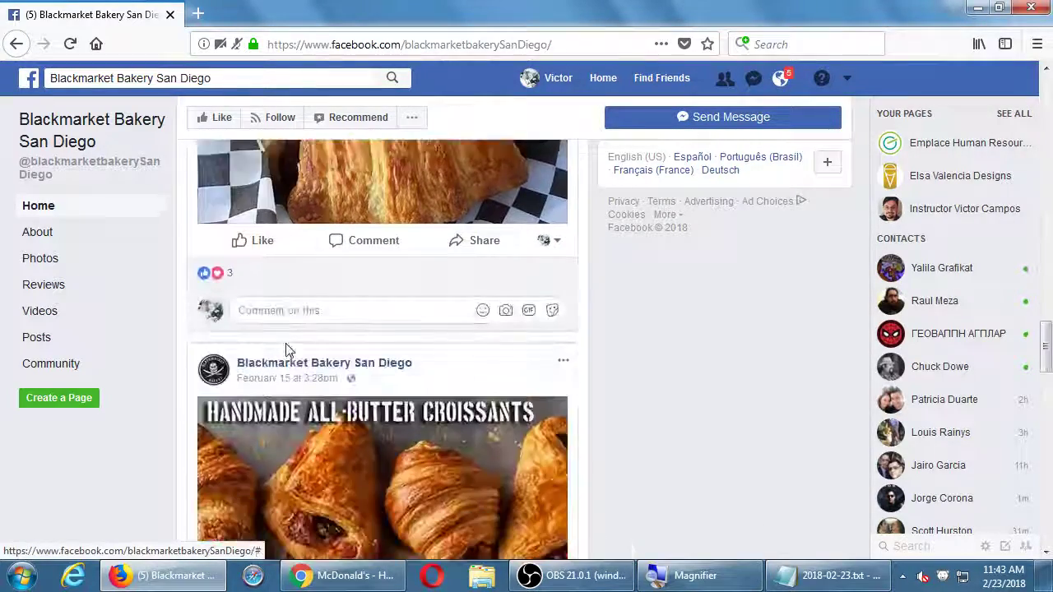
scroll(288, 351, down, 12)
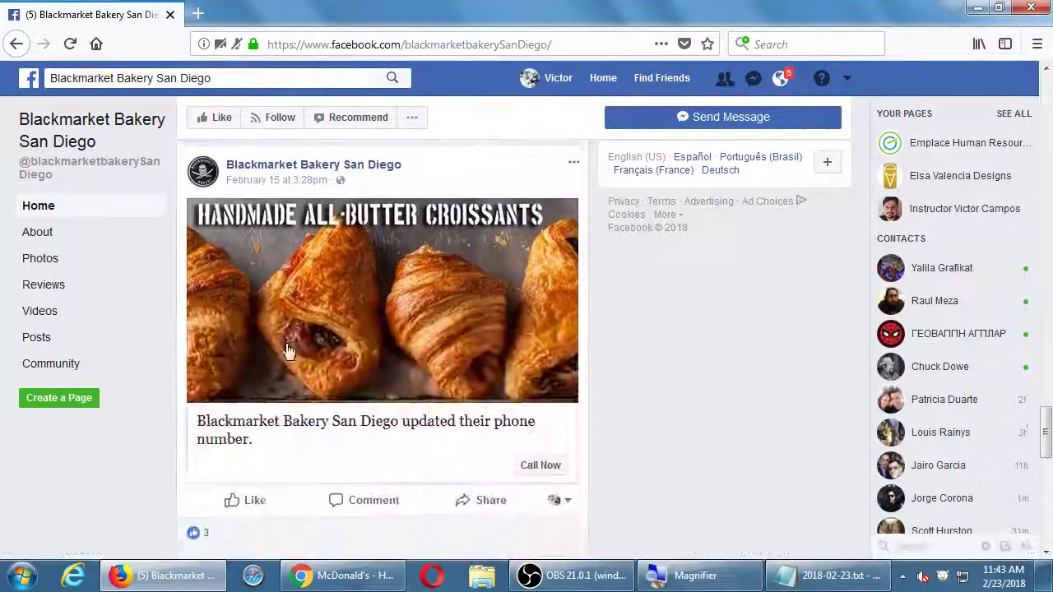
scroll(288, 351, down, 1)
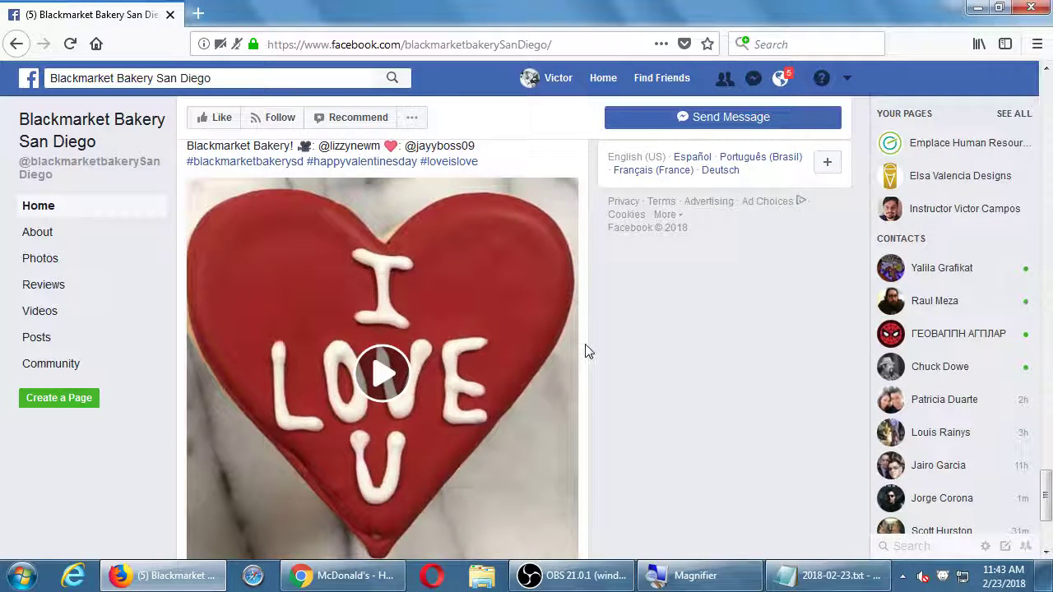
- Like the bakery's Valentine's Day video post with the red "I Love U" heart cookie and look at the posts below it
scroll(580, 354, down, 2)
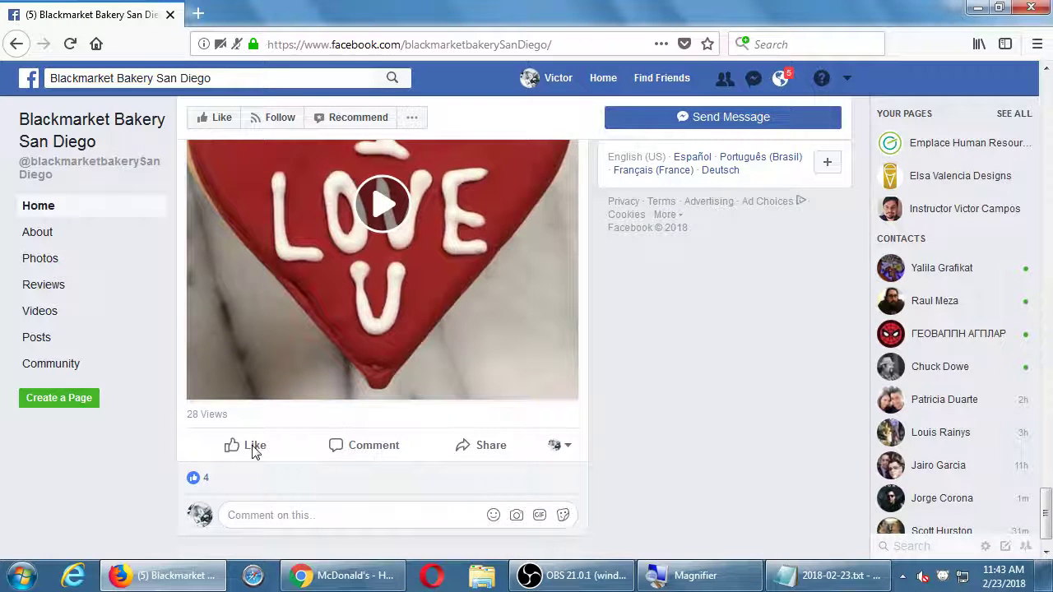
click(252, 451)
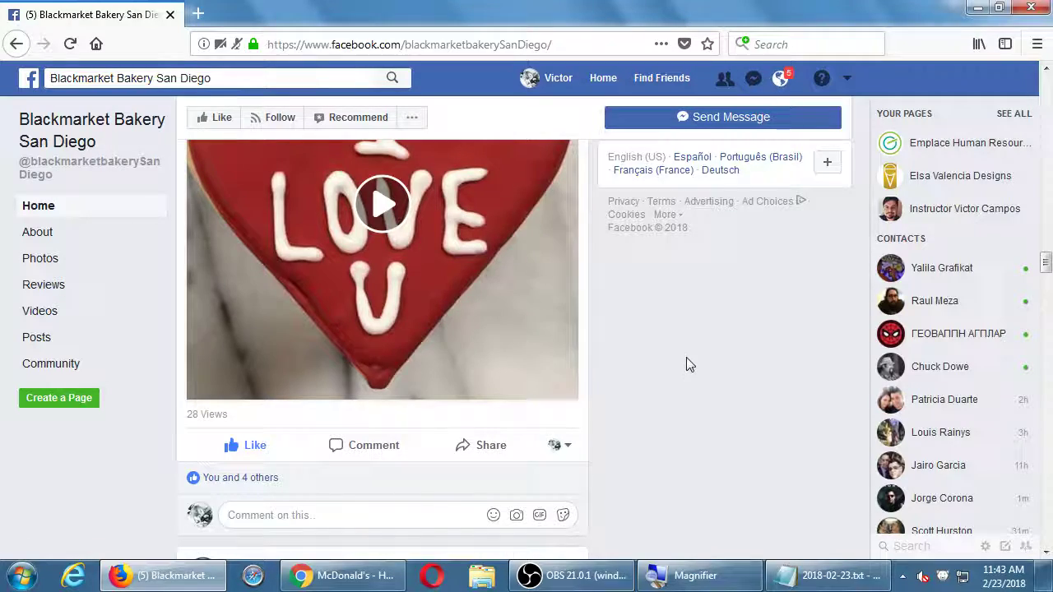
scroll(688, 364, down, 8)
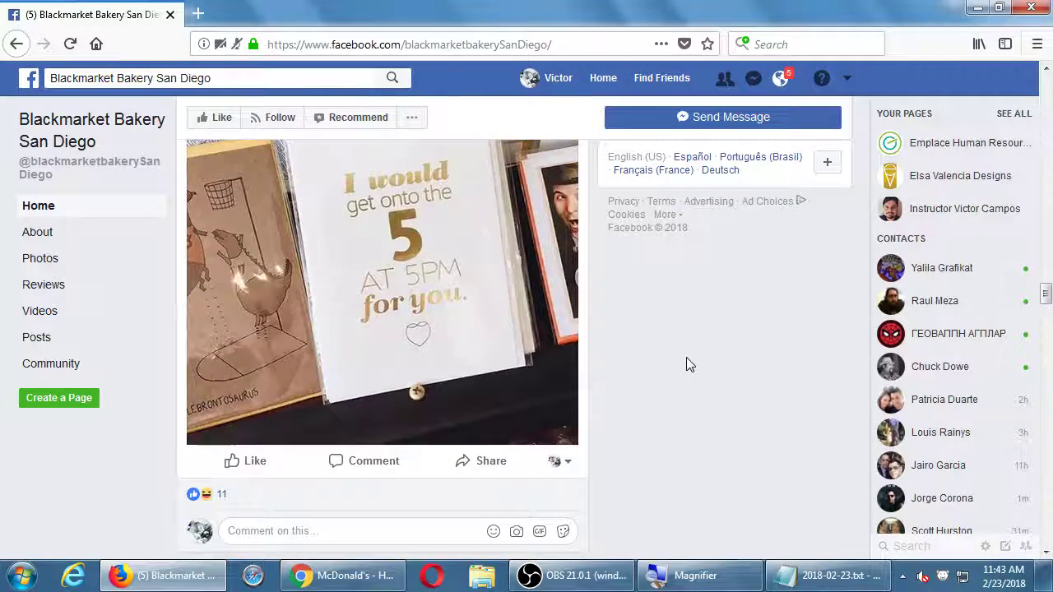
scroll(686, 357, down, 5)
- Return to the "bakery" search results and look over the nearby bakeries and the Pages section
key(alt+Left)
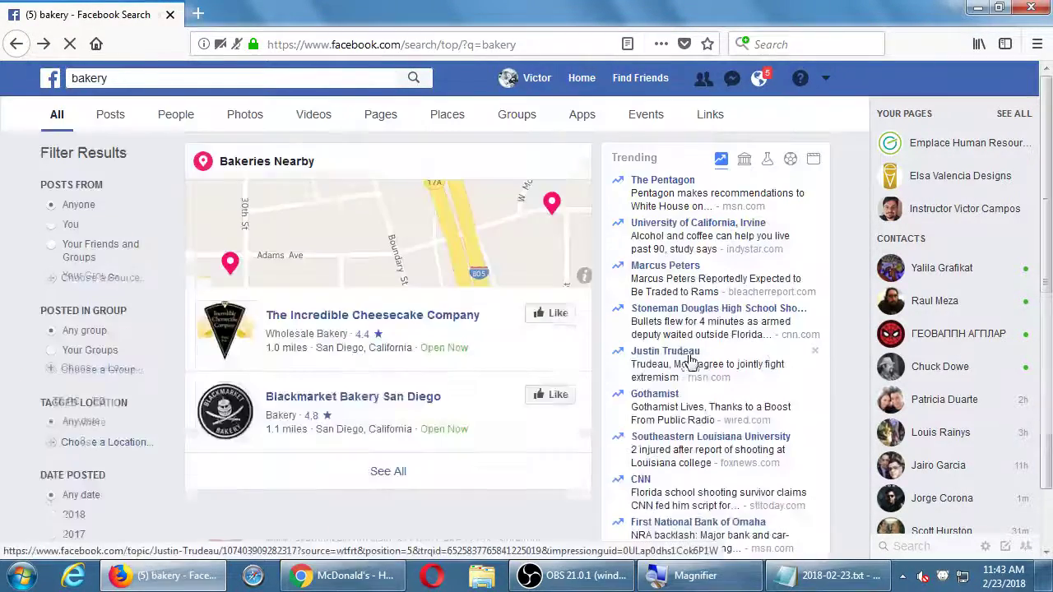
scroll(691, 356, down, 1)
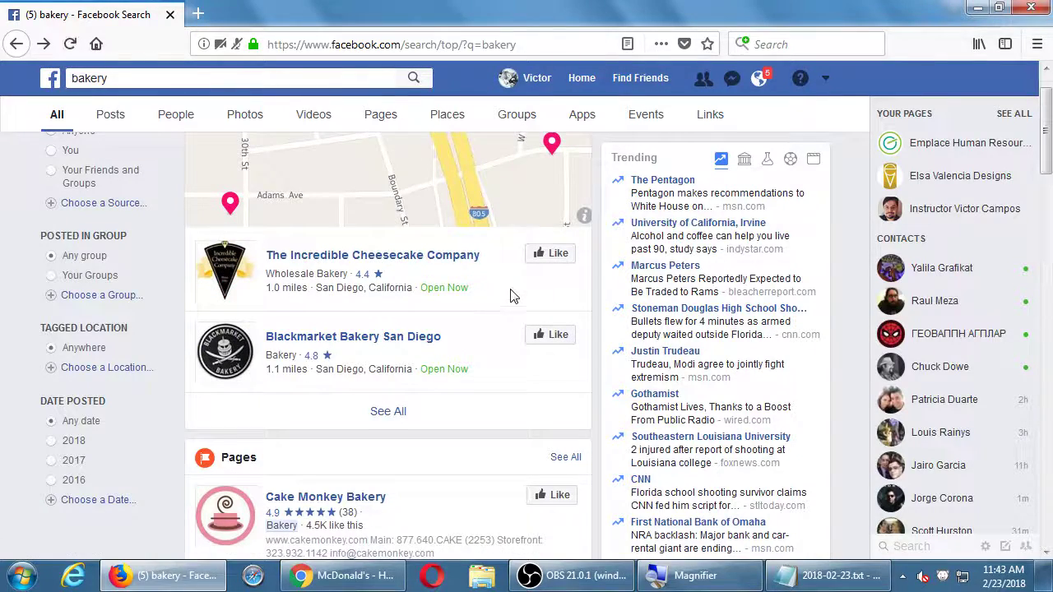
scroll(512, 295, down, 1)
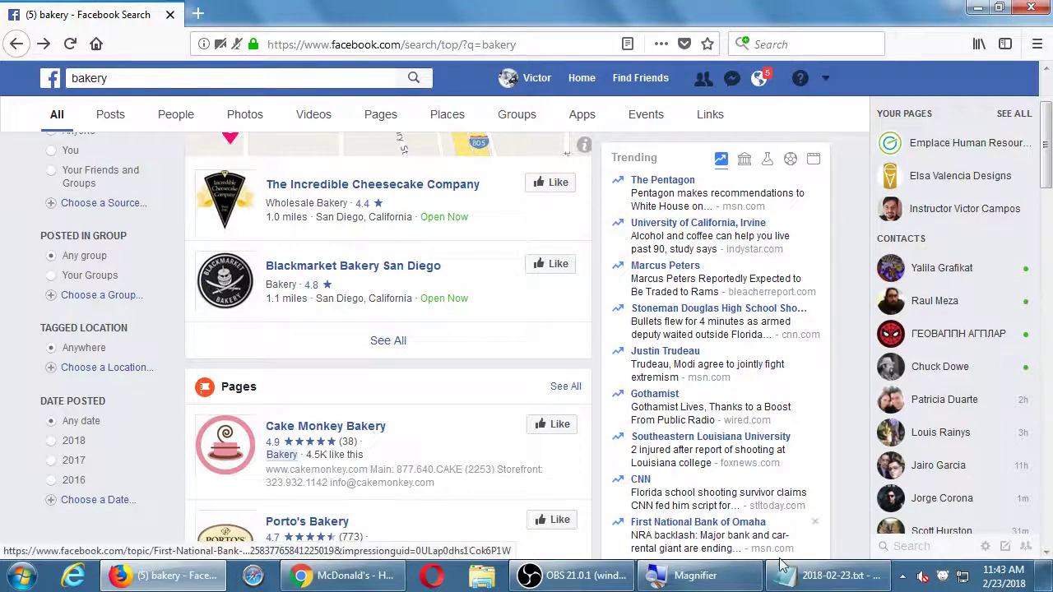
- Switch to the text notes and add a line under Ideas reading "Search keywords of your niche and look at other accounts"
key(alt+Tab)
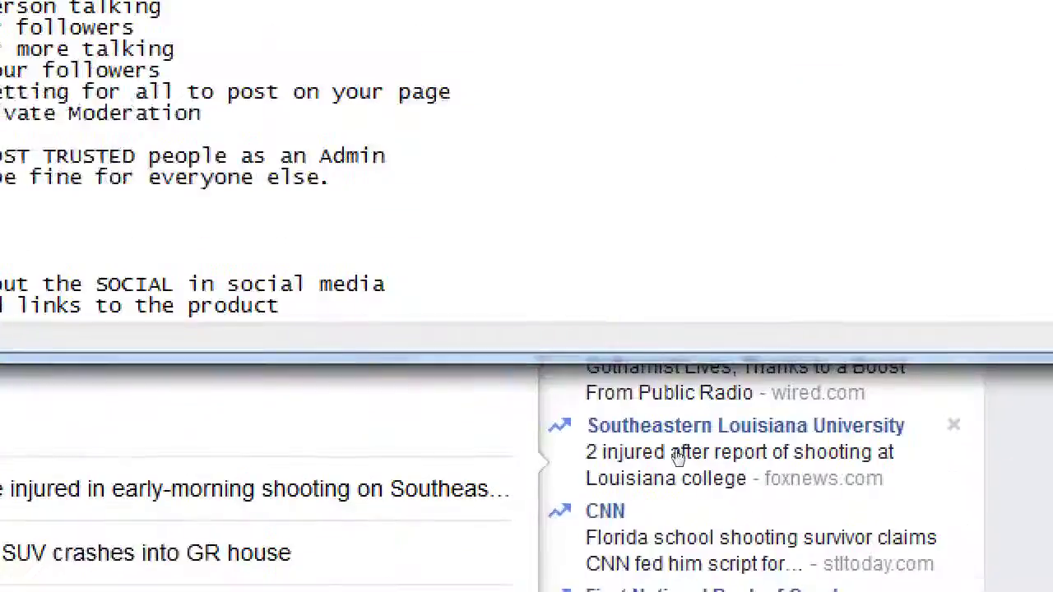
key(End)
key(Return)
key(Tab)
text(Searcg)
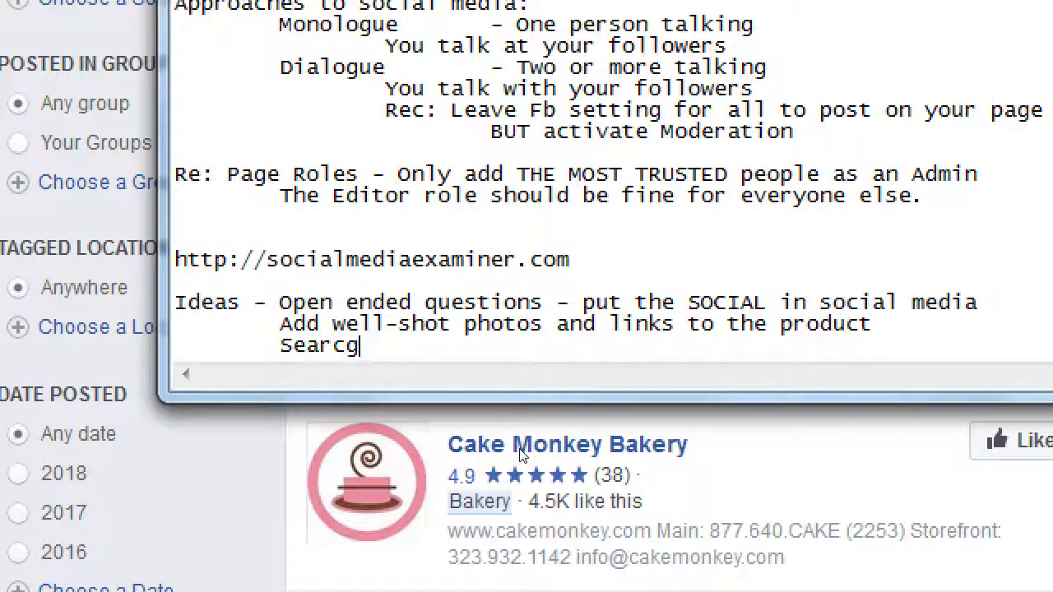
key(BackSpace)
text(h keywores o)
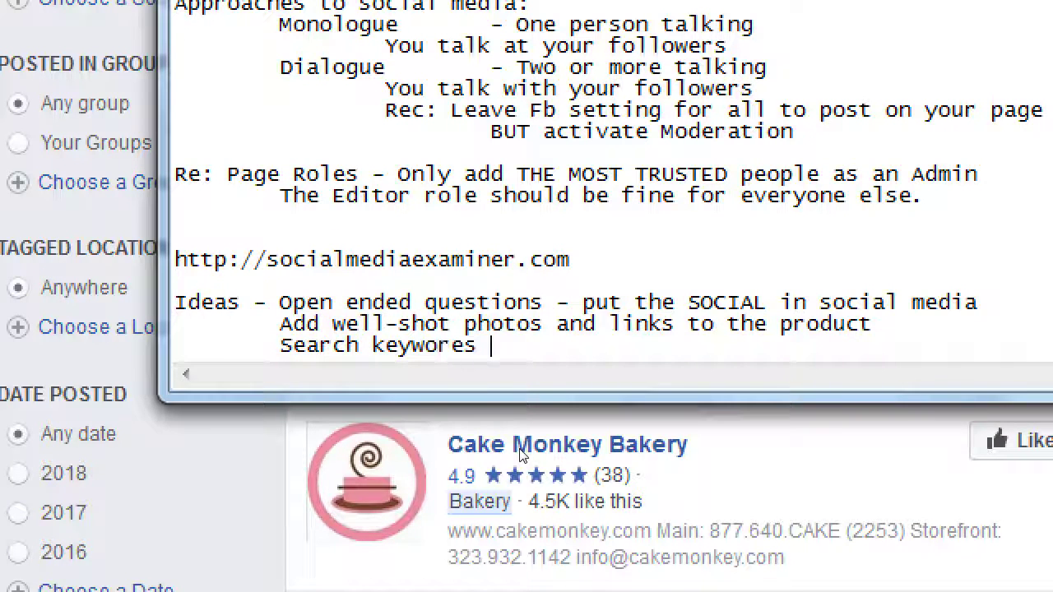
key(BackSpace)
key(BackSpace)
key(BackSpace)
key(BackSpace)
text(ds of ther account)
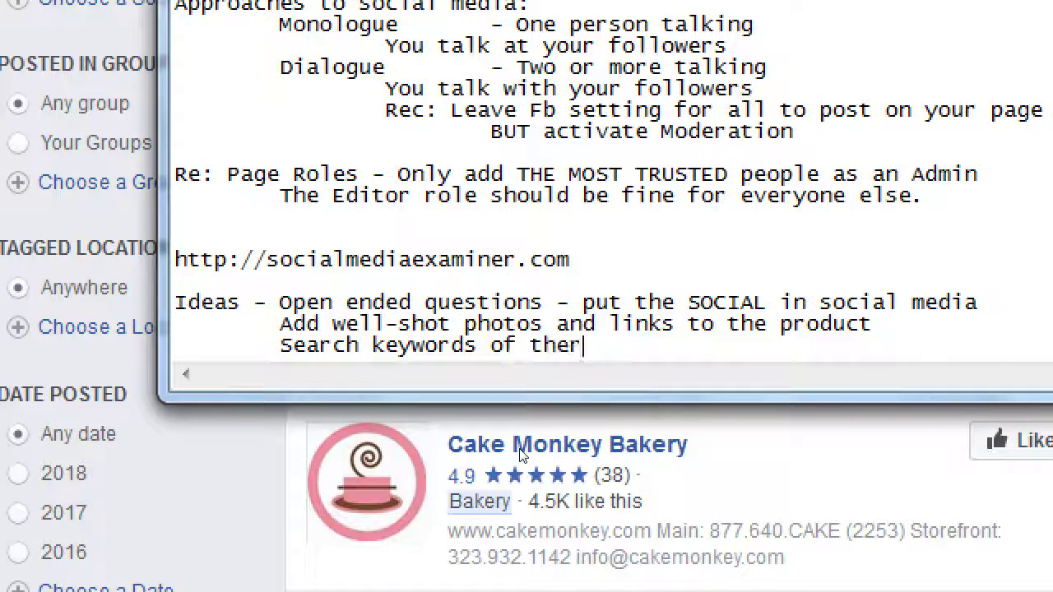
key(BackSpace)
key(BackSpace)
key(BackSpace)
key(BackSpace)
key(BackSpace)
key(BackSpace)
key(BackSpace)
key(BackSpace)
key(BackSpace)
key(BackSpace)
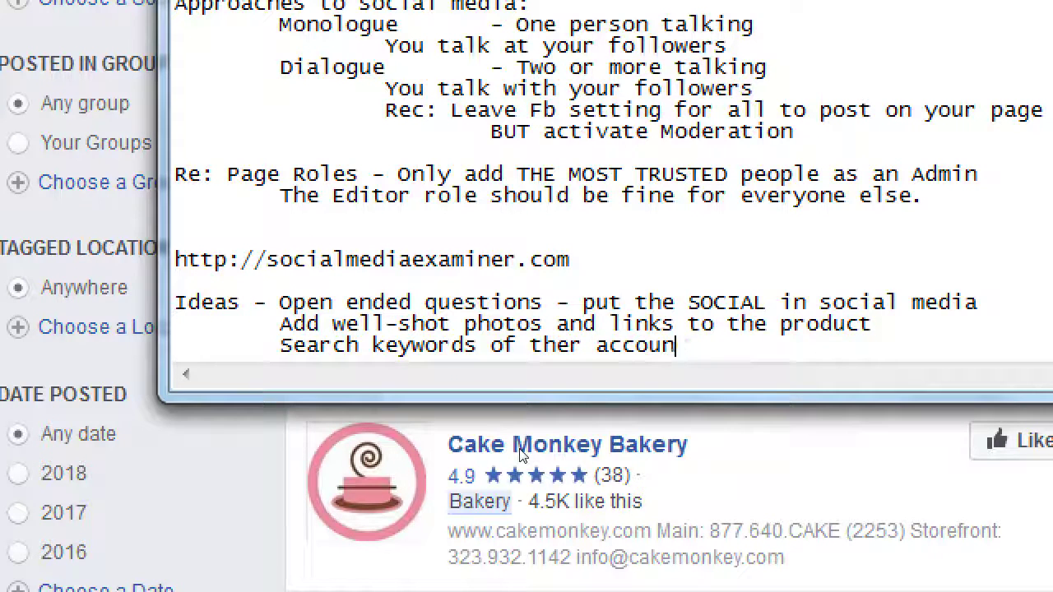
key(BackSpace)
key(BackSpace)
text(your niche and look at )
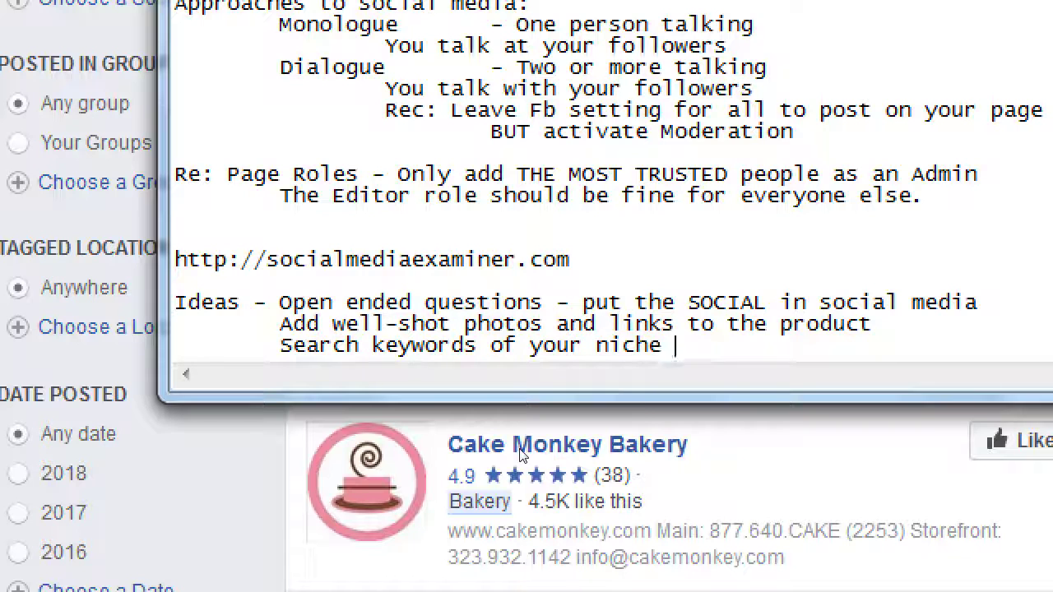
text(other accounts)
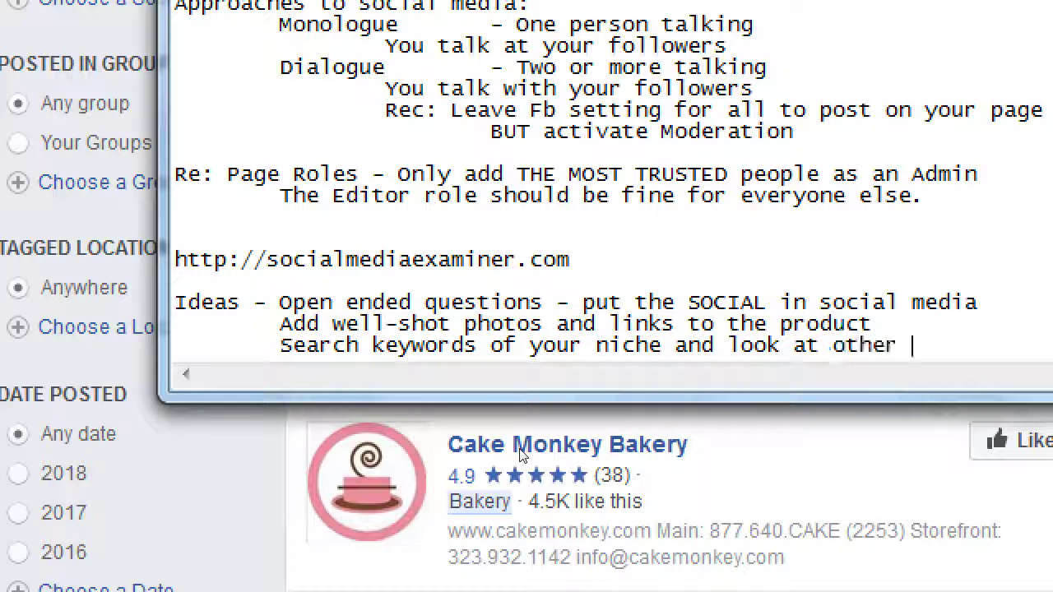
- Continue the idea on a further-indented line reading "to get ideas for your own posting"
key(Return)
key(Tab)
key(Tab)
text(to )
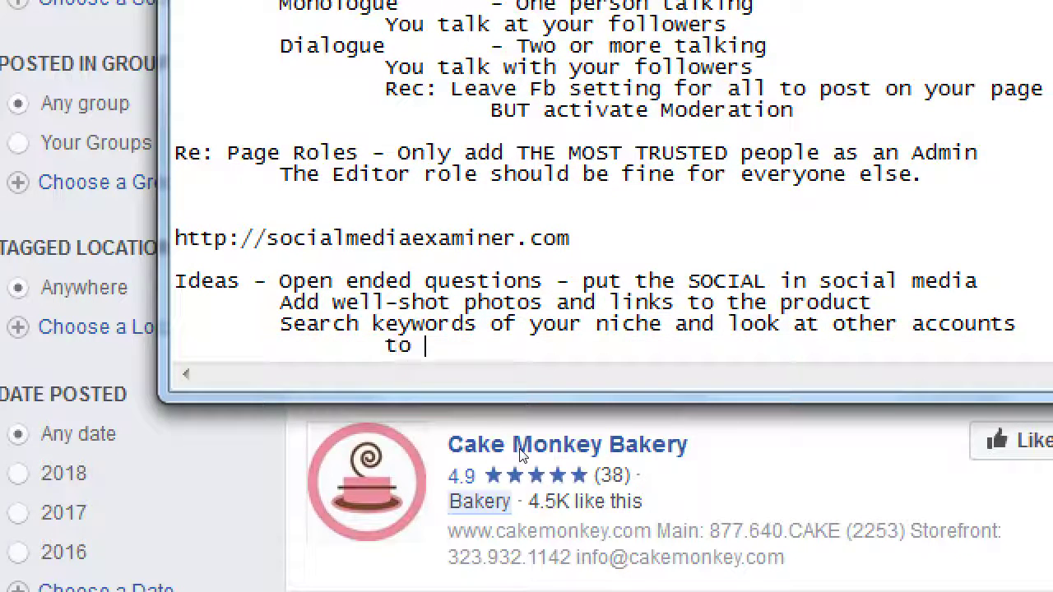
text(get idea)
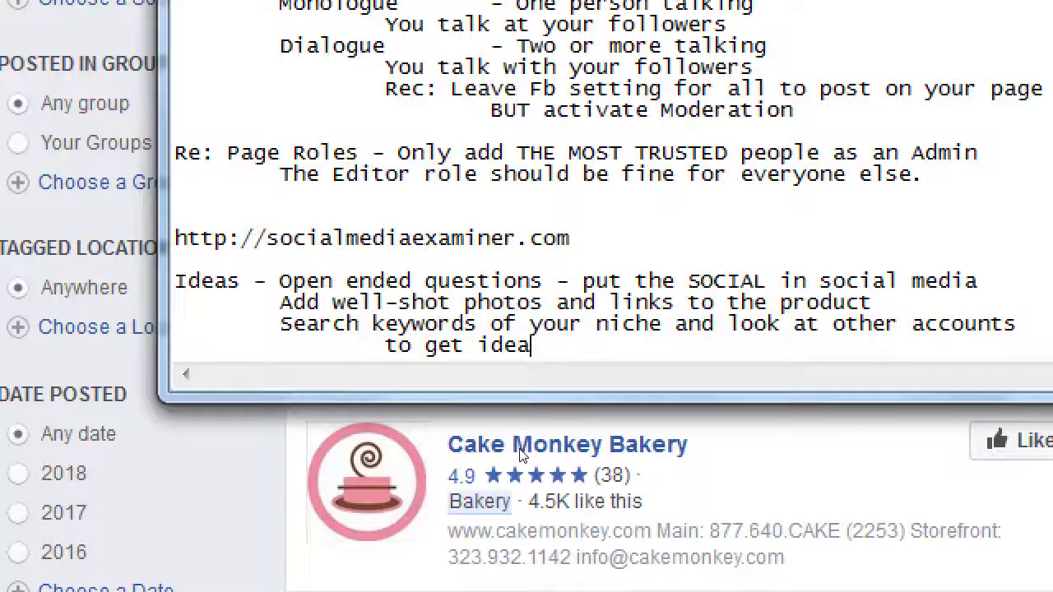
text(s for your own posting)
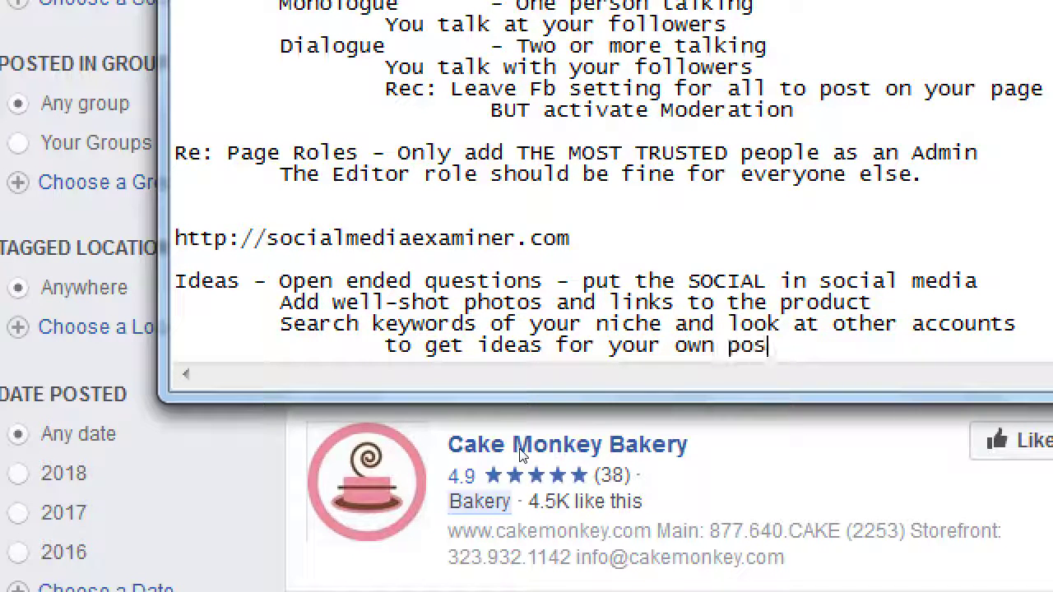
- Add another line at the same indent reading "aka Competitor Analysis, Recon"
key(Return)
key(Tab)
key(Tab)
text(aka Compteit)
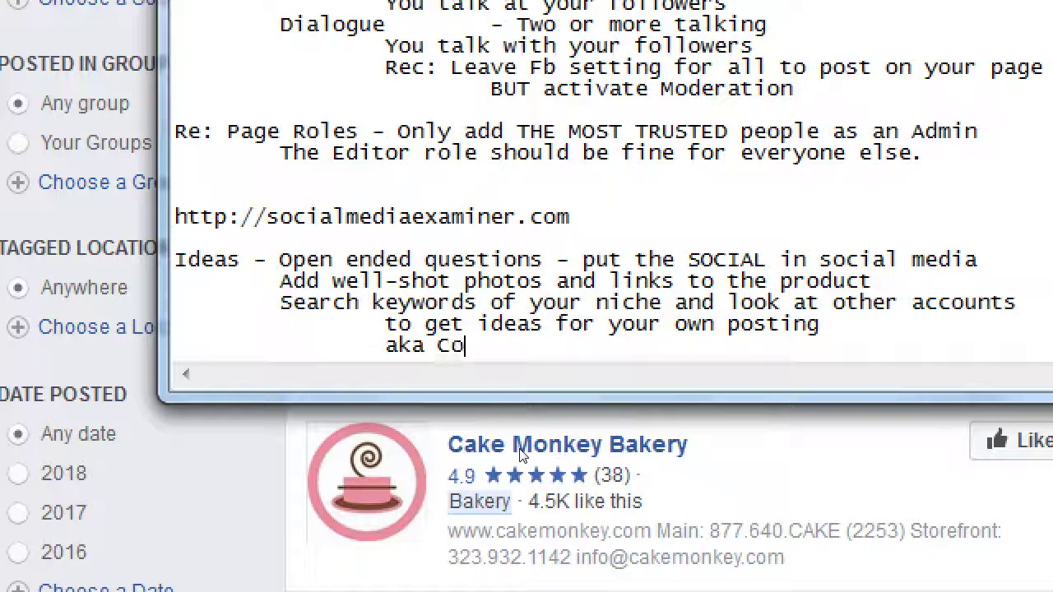
key(BackSpace)
key(BackSpace)
key(BackSpace)
key(BackSpace)
text(etitor anaa)
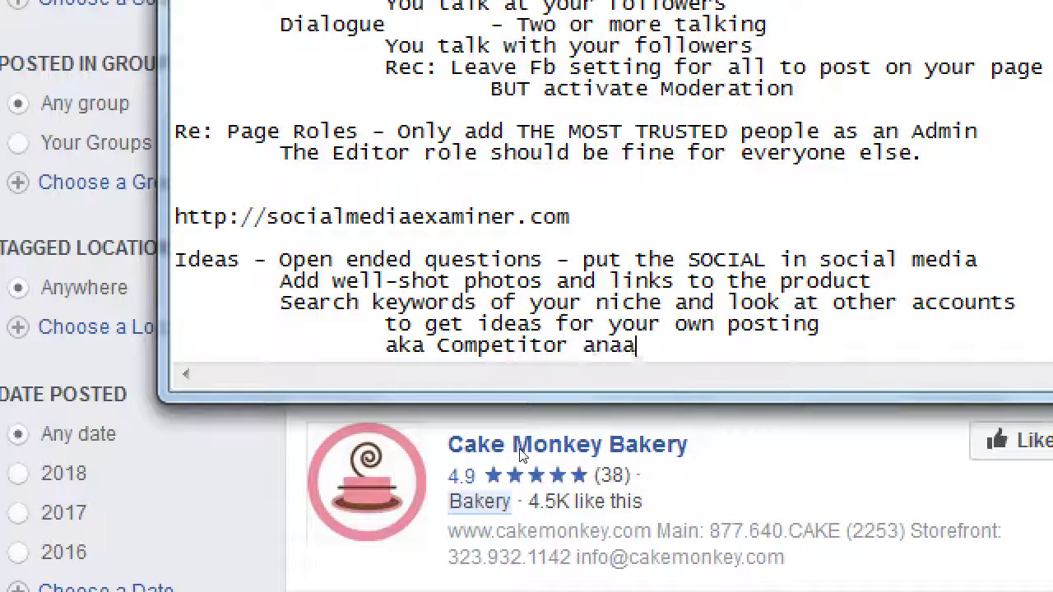
key(BackSpace)
key(BackSpace)
key(BackSpace)
key(BackSpace)
text(Anal)
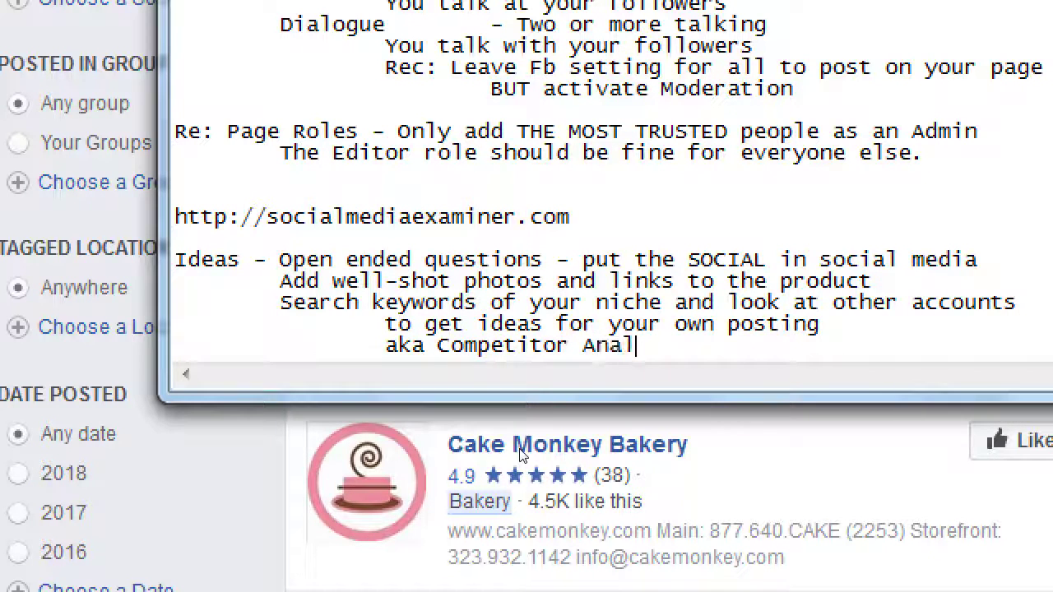
text(ysis, Rec)
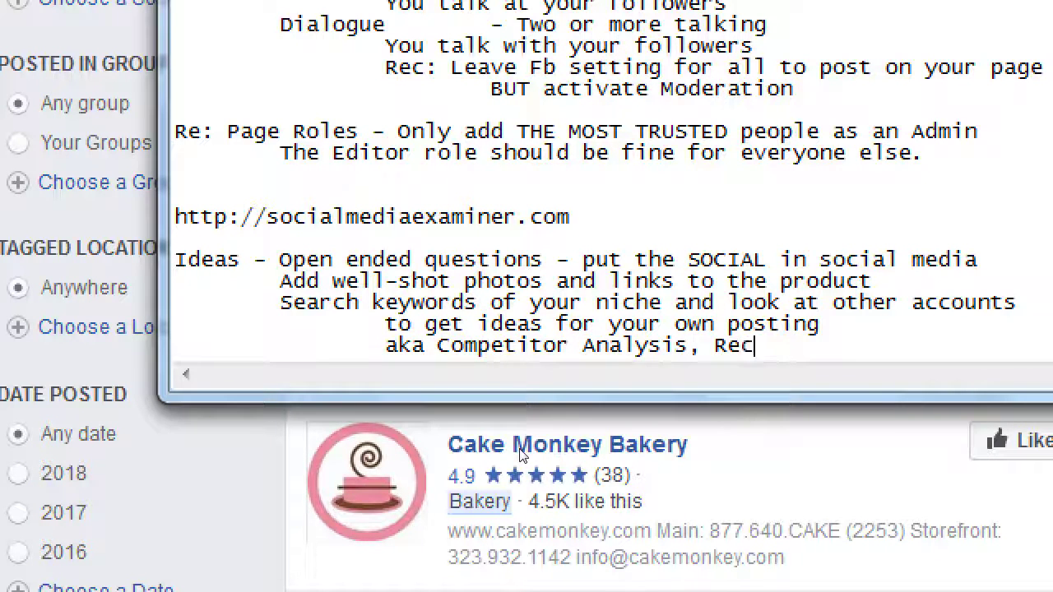
text(onnaisance)
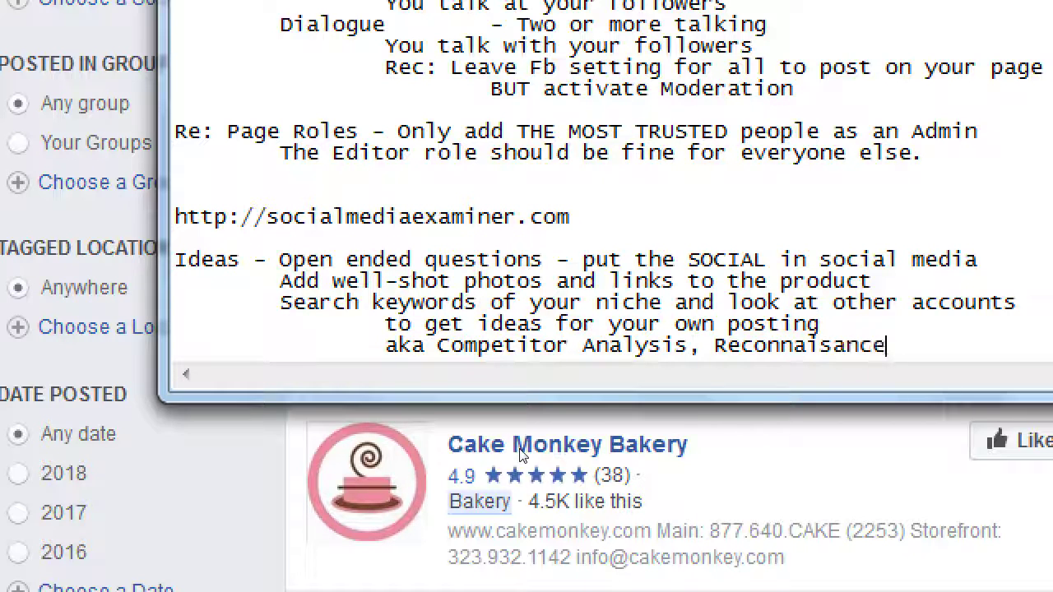
key(ctrl+shift+Left)
text(Recon)
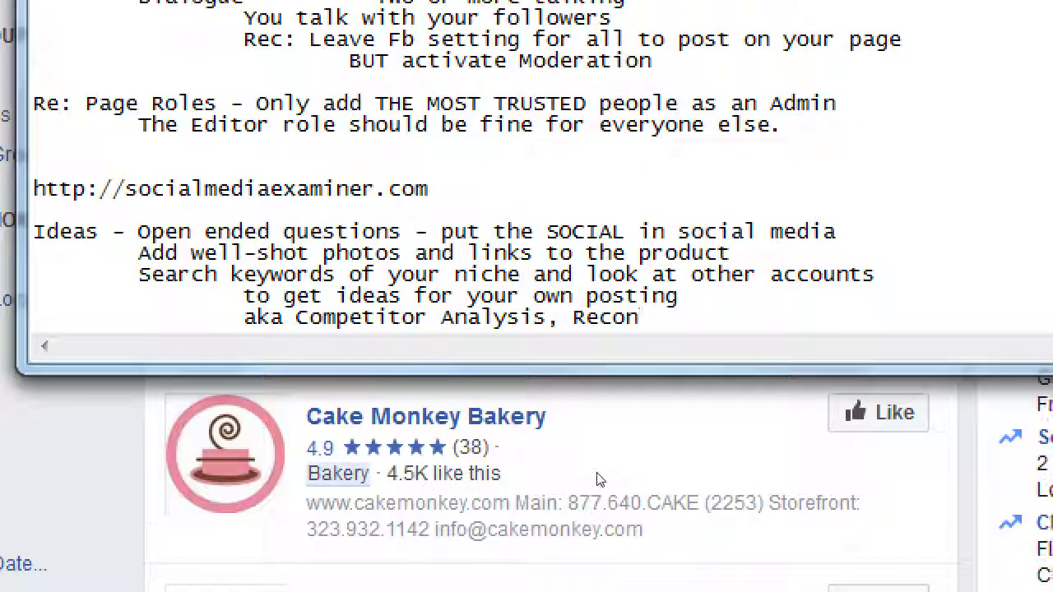
- Switch back to the Facebook search results in Firefox and briefly check the recording status in OBS
click(742, 509)
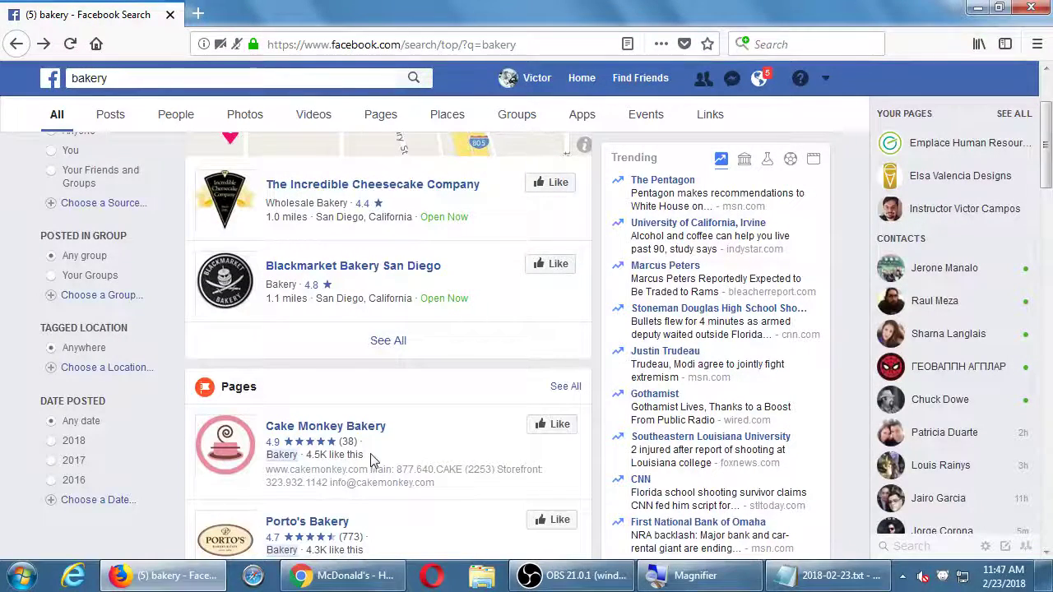
click(600, 581)
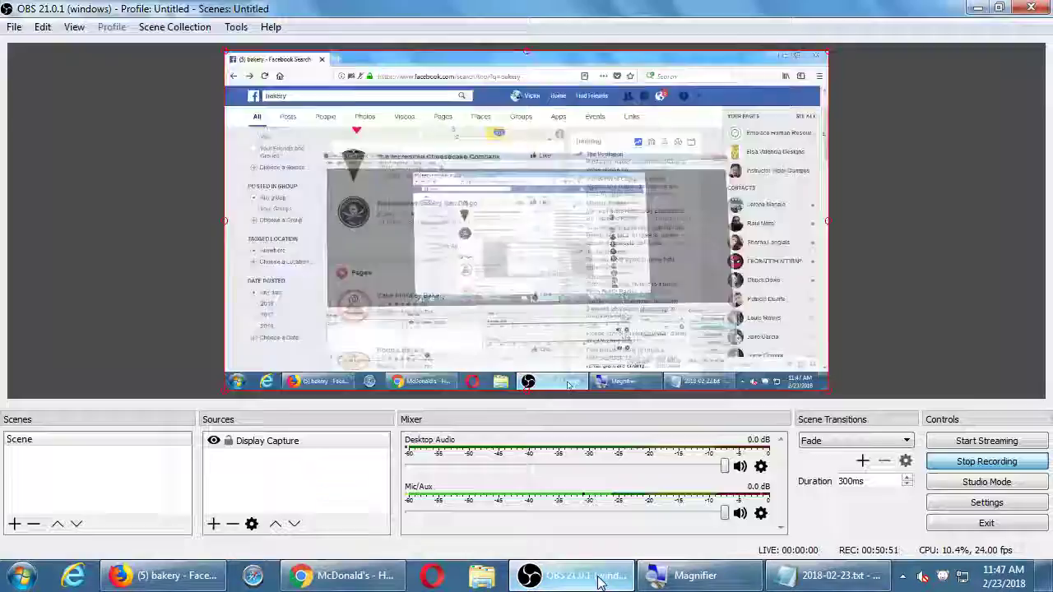
click(601, 581)
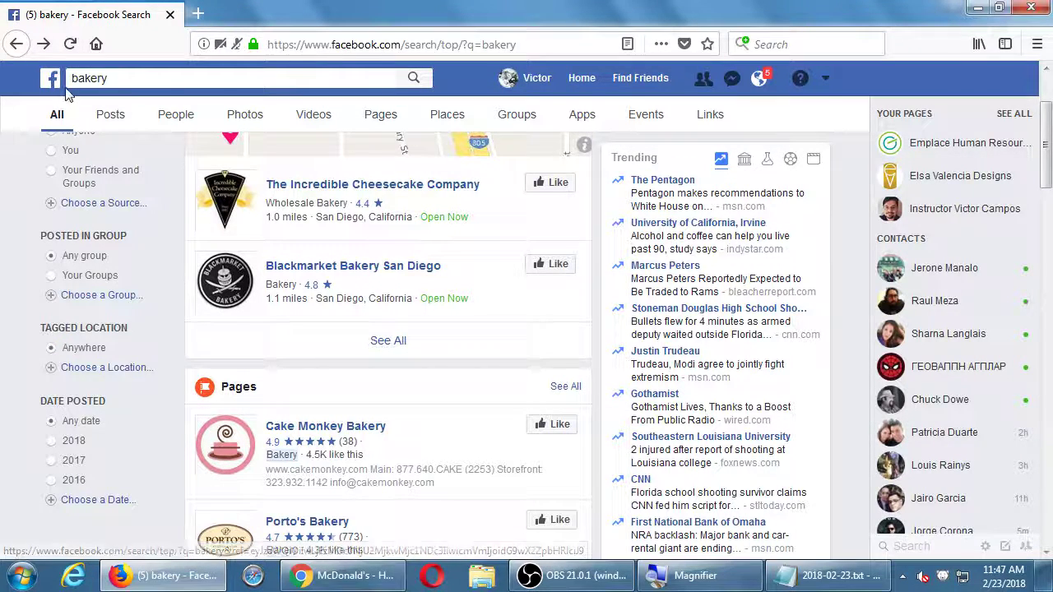
- Go back to the Victor's Bakery page to view its page tips and posting area, and switch to OBS
click(16, 46)
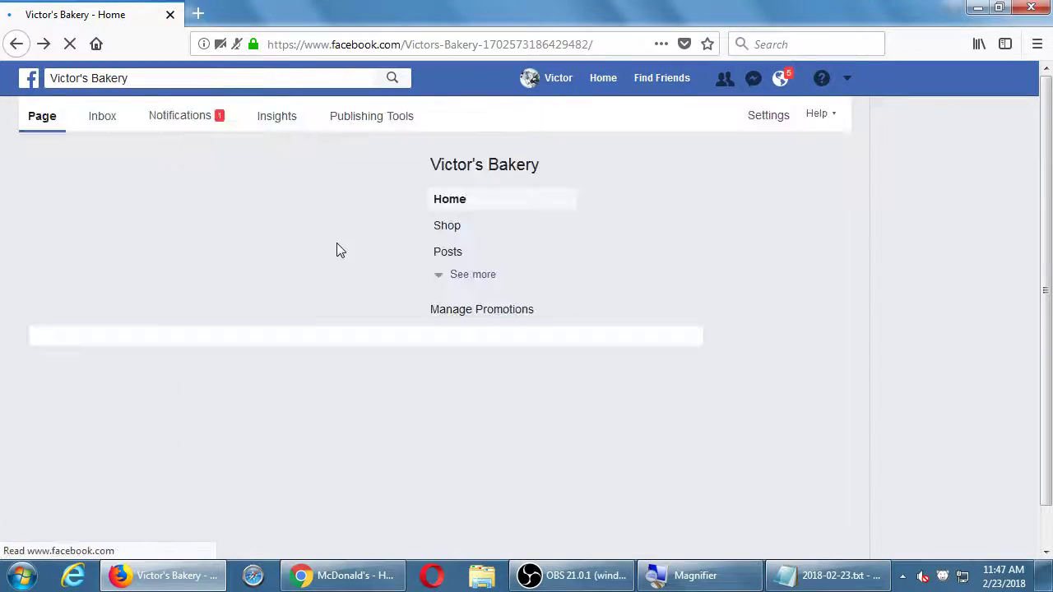
scroll(337, 244, down, 5)
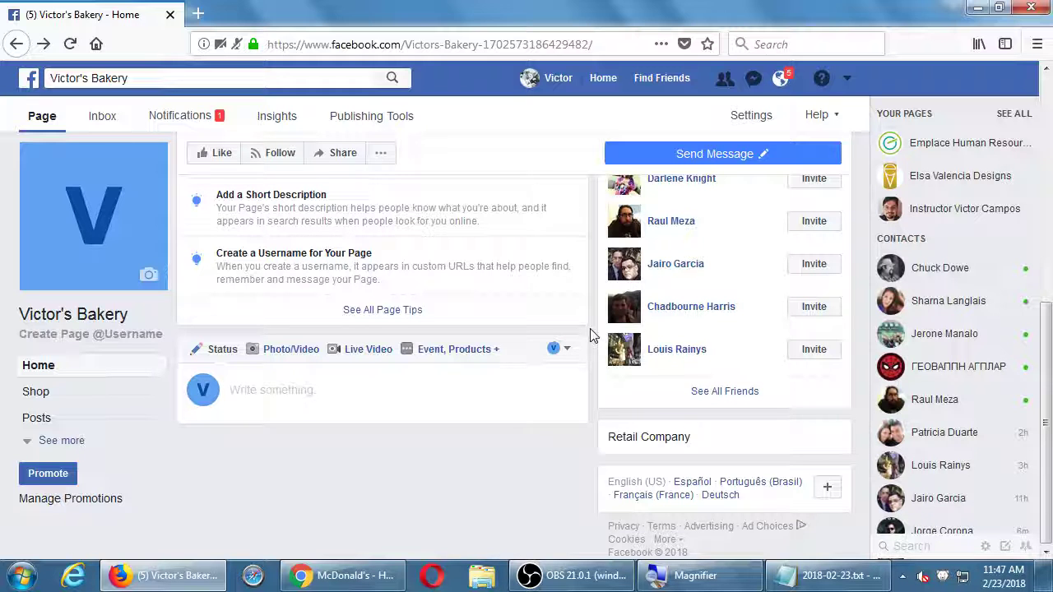
click(561, 575)
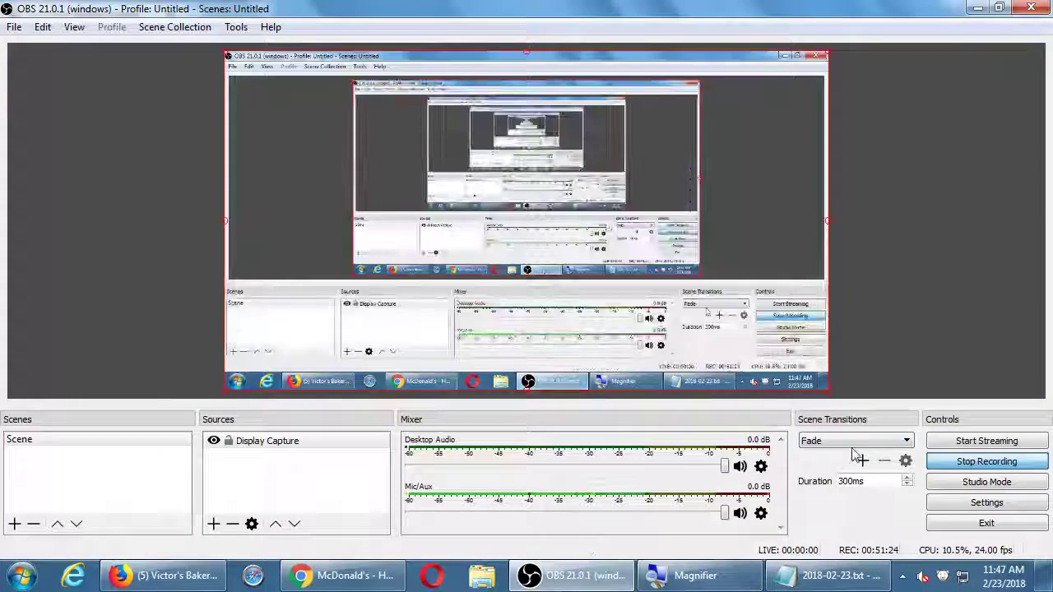